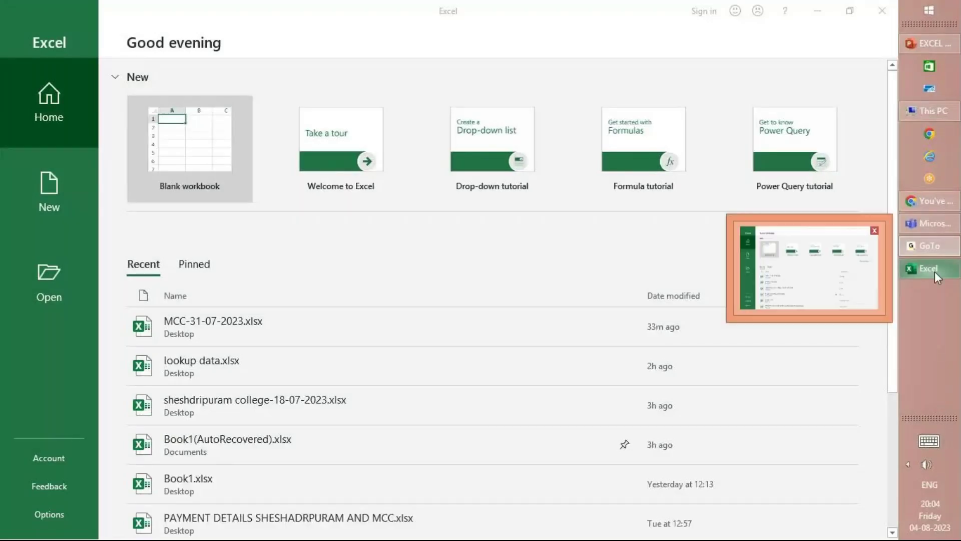
# Open the recent workbook MCC-31-07-2023.xlsx from the Excel start screen.
pyautogui.click(935, 271)
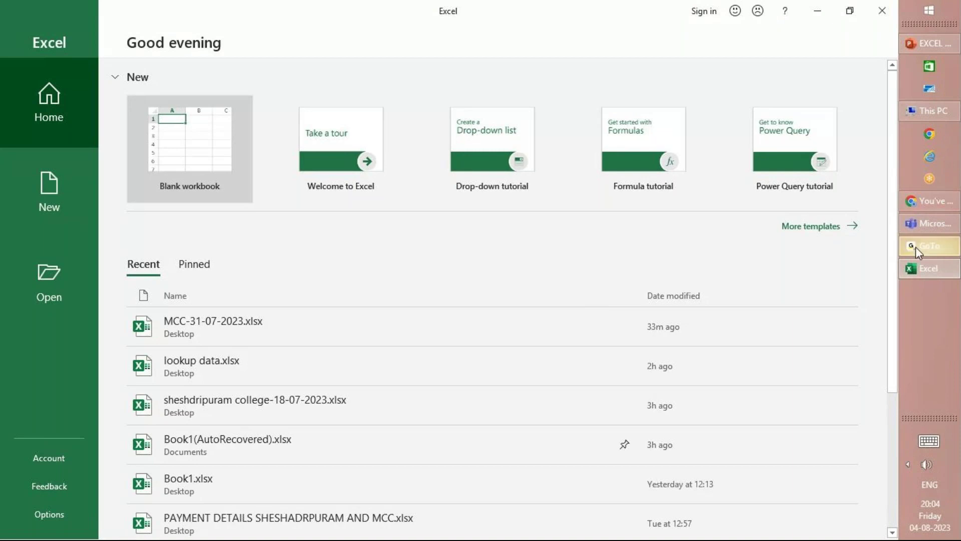
pyautogui.click(420, 333)
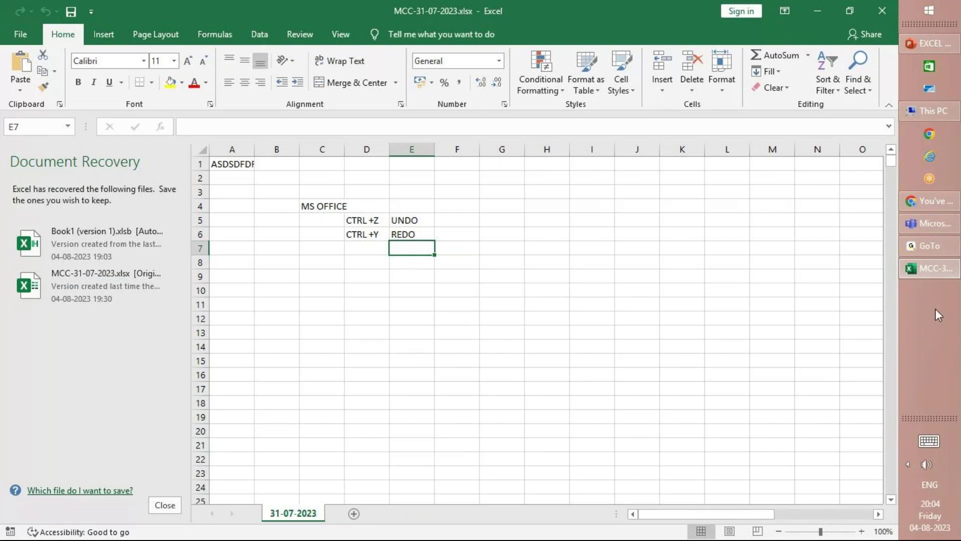
pyautogui.click(934, 245)
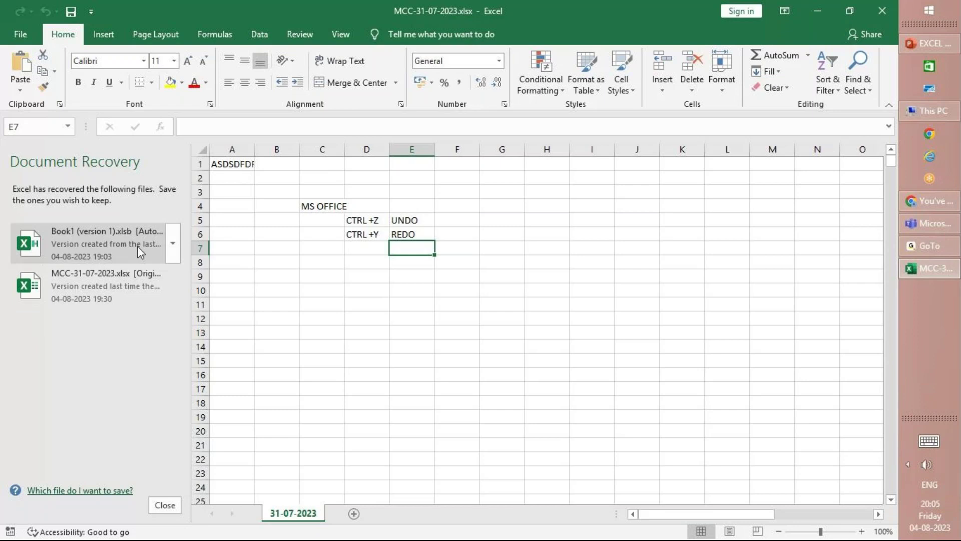
pyautogui.click(136, 283)
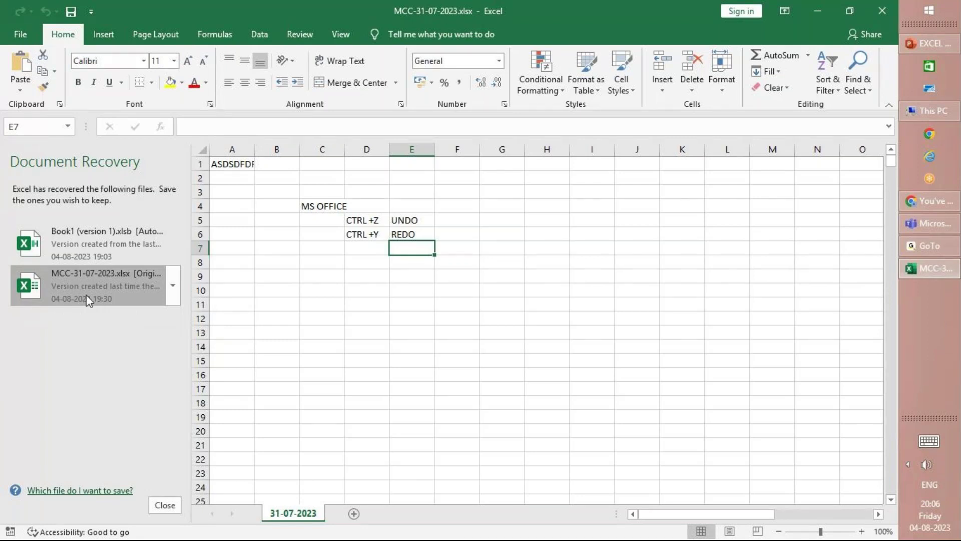
# View Sheet2 of the recovered Book1, then return to MCC-31-07-2023.xlsx and close Document Recovery.
pyautogui.click(133, 248)
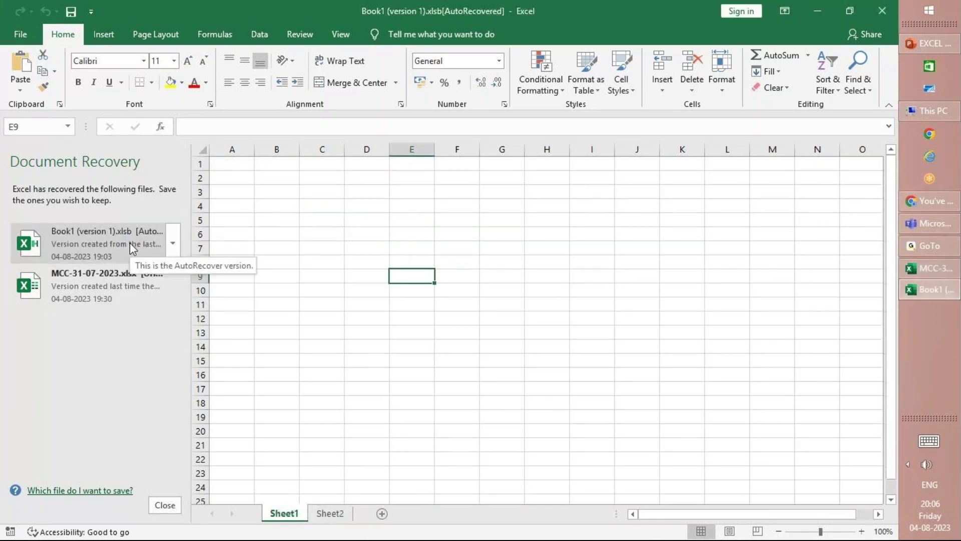
pyautogui.click(164, 505)
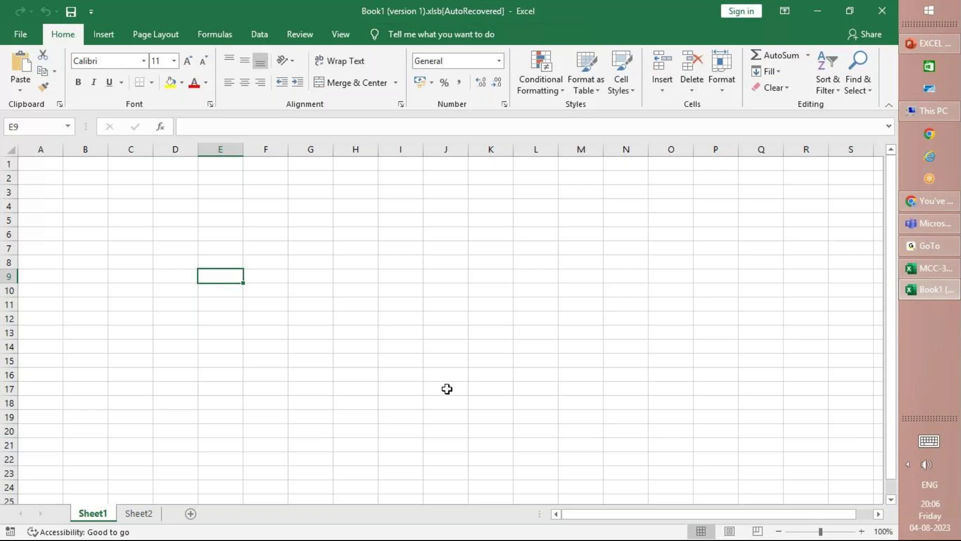
pyautogui.click(131, 513)
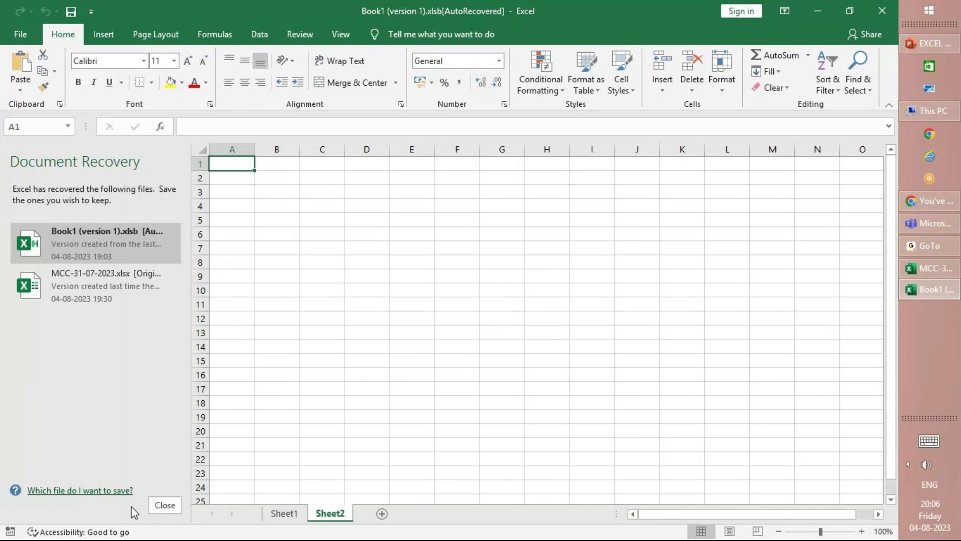
pyautogui.click(935, 269)
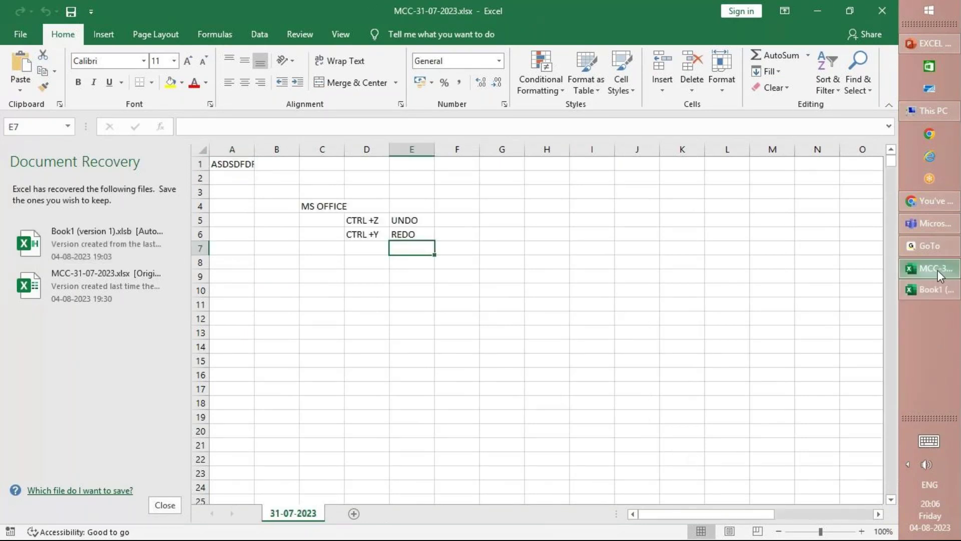
pyautogui.click(166, 505)
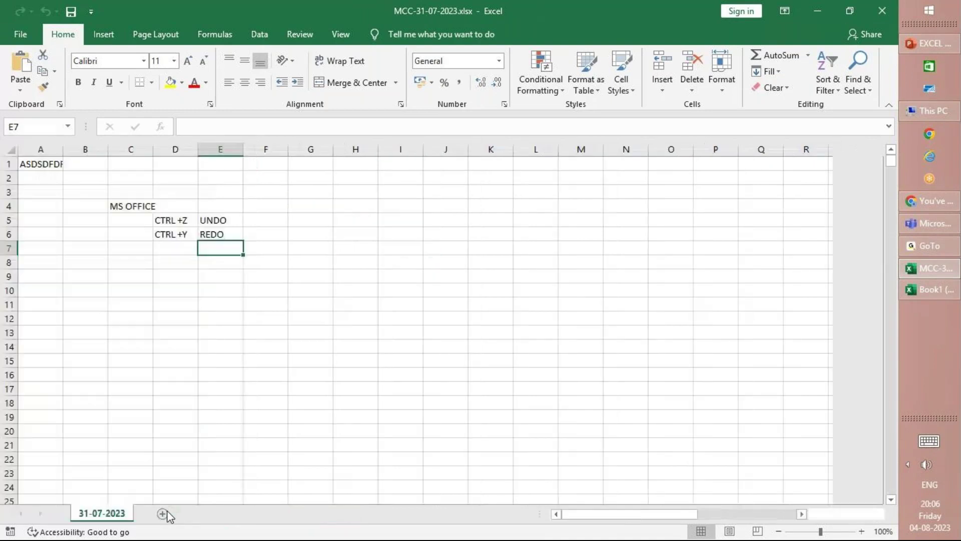
# Insert a new blank worksheet and rename it 01-08-2023.
pyautogui.click(267, 329)
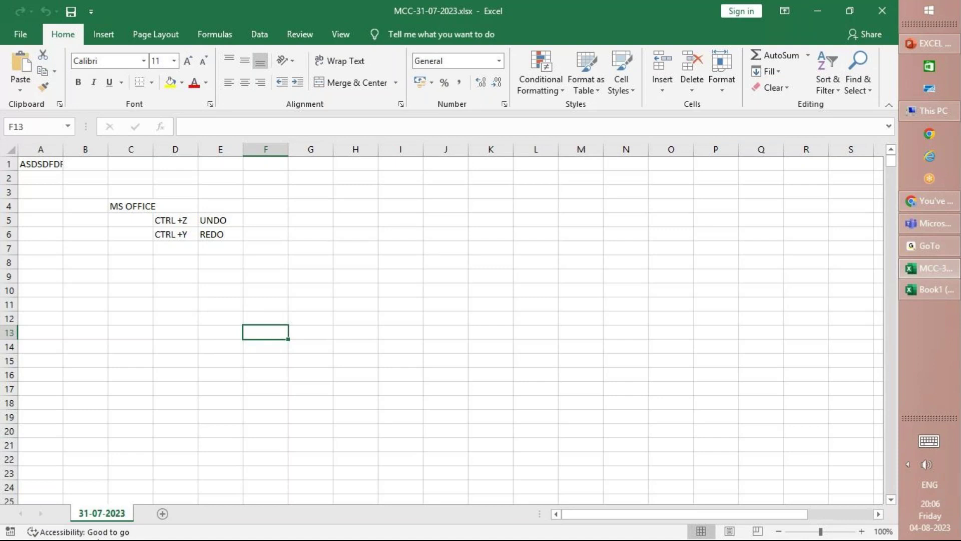
pyautogui.click(162, 514)
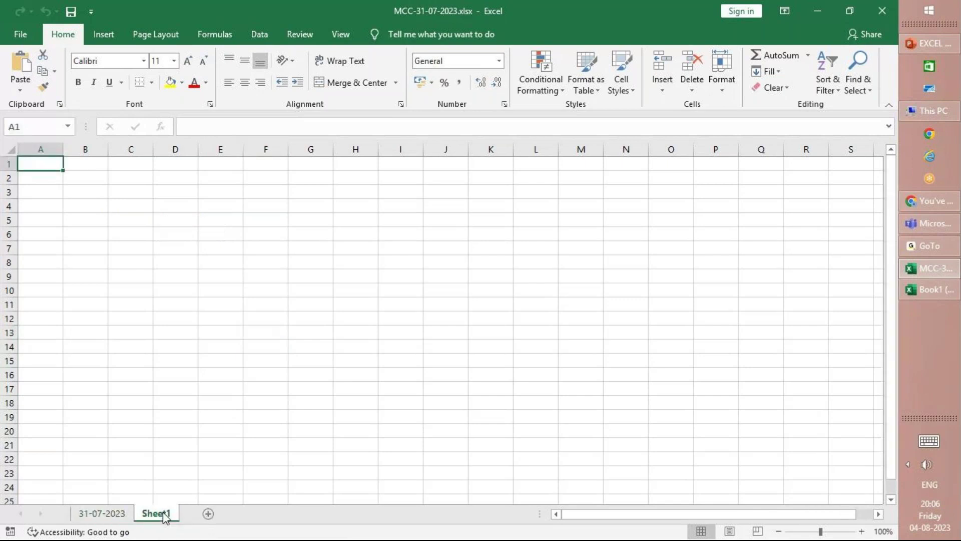
pyautogui.press('End')
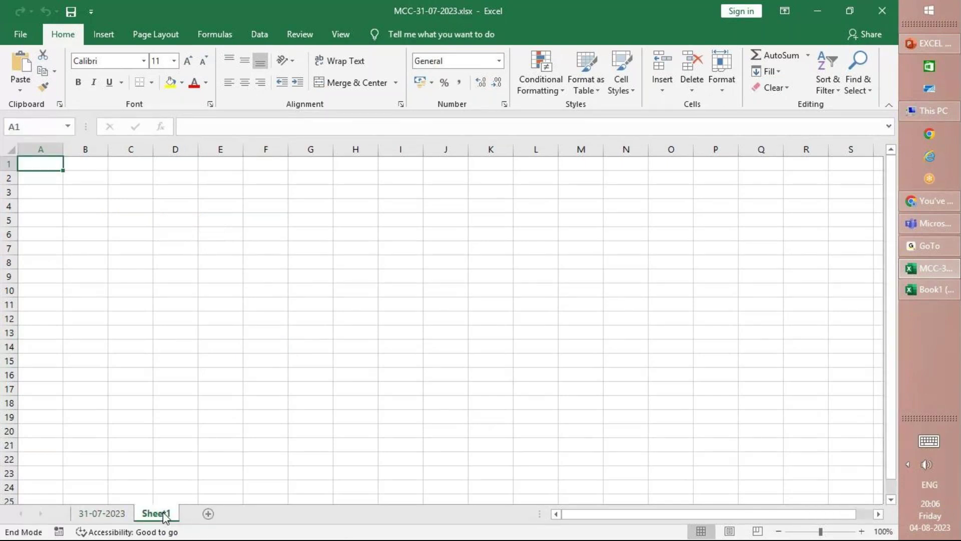
pyautogui.doubleClick(156, 514)
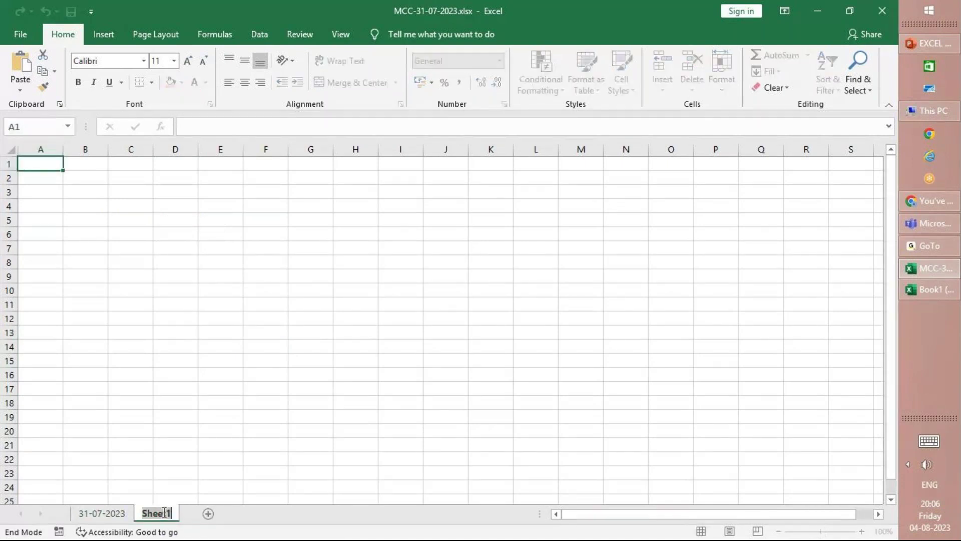
pyautogui.press('BackSpace')
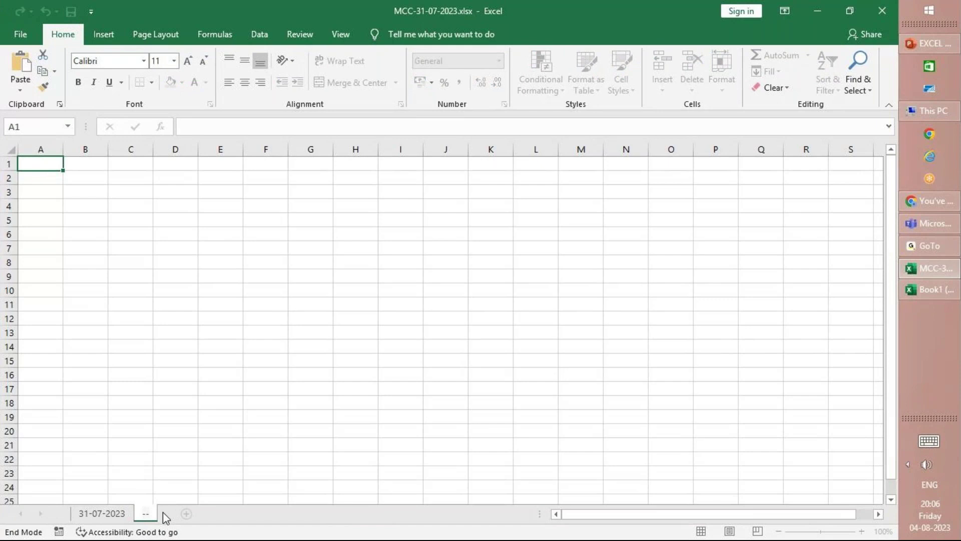
pyautogui.press('BackSpace')
pyautogui.press('BackSpace')
pyautogui.write('01-08-')
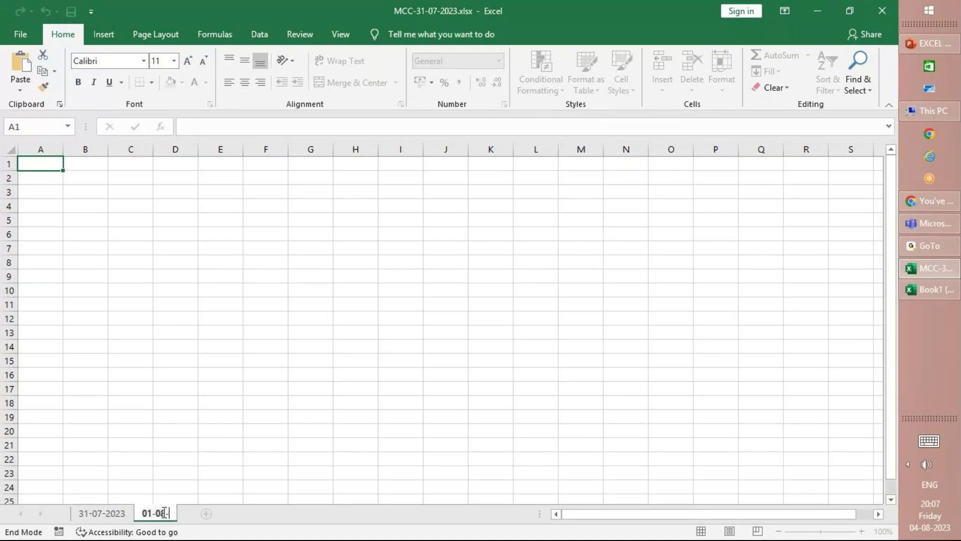
pyautogui.write('2023')
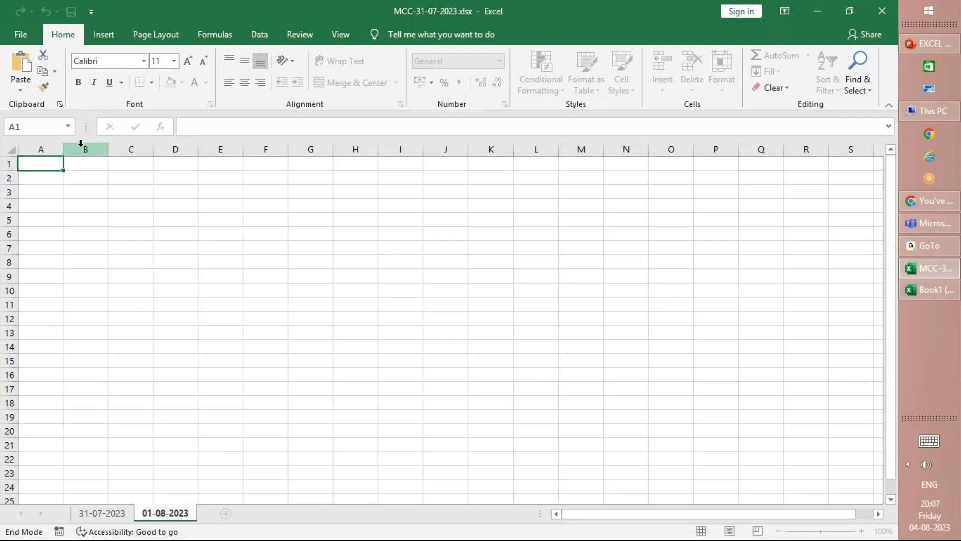
pyautogui.click(48, 168)
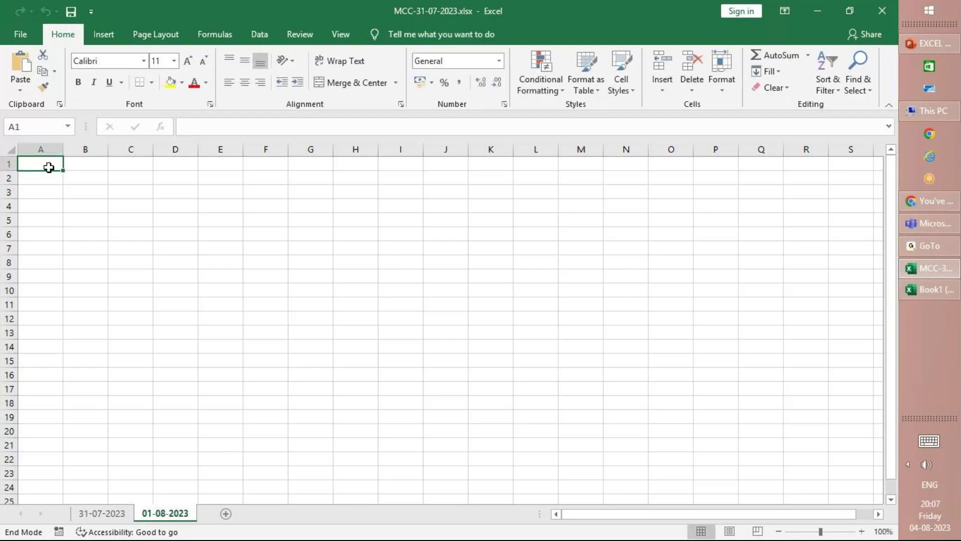
pyautogui.click(26, 35)
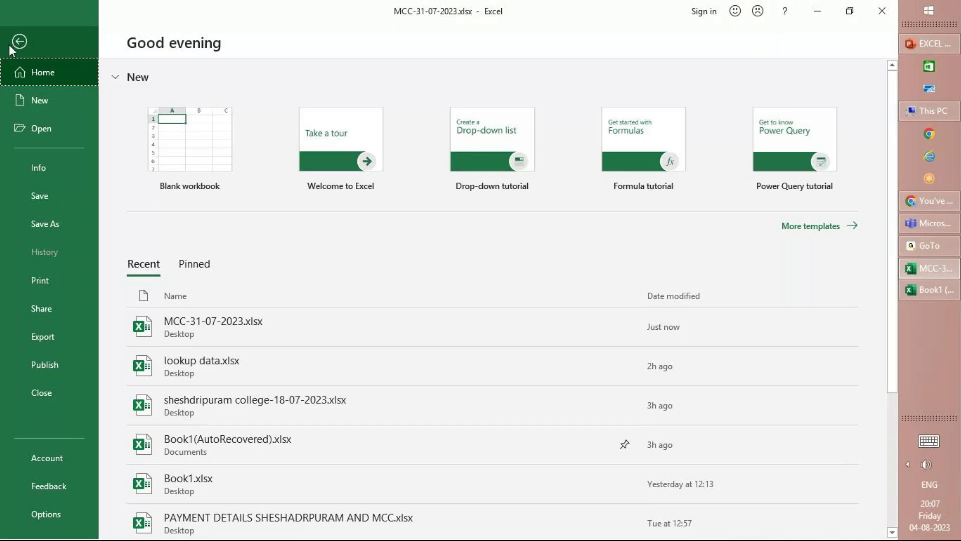
pyautogui.click(10, 47)
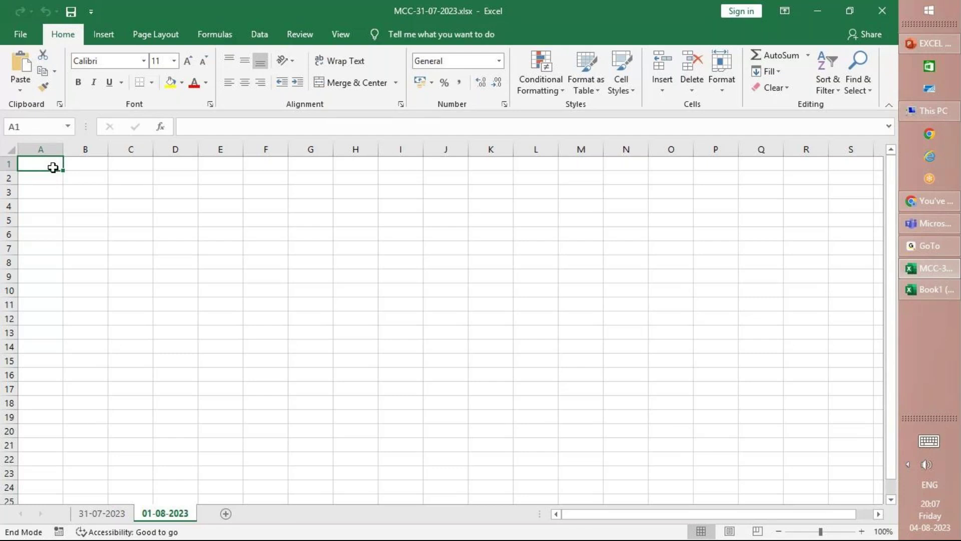
# Enter the headings NAME in A1 and MARKS in B1.
pyautogui.write('name')
pyautogui.press('BackSpace')
pyautogui.press('BackSpace')
pyautogui.press('BackSpace')
pyautogui.press('BackSpace')
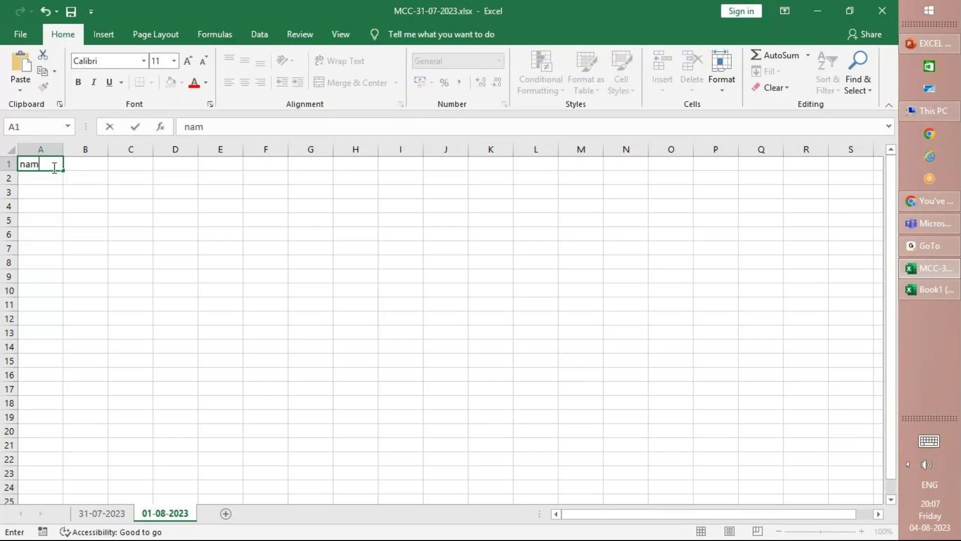
pyautogui.write('NAME')
pyautogui.hotkey('ctrl', 'Return')
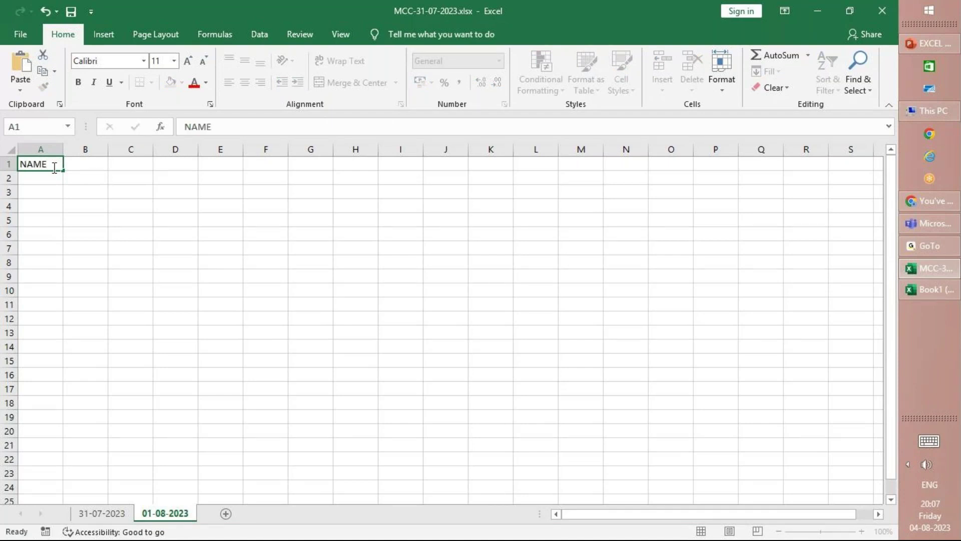
pyautogui.press('Tab')
pyautogui.write('MARKS')
pyautogui.hotkey('ctrl', 'Return')
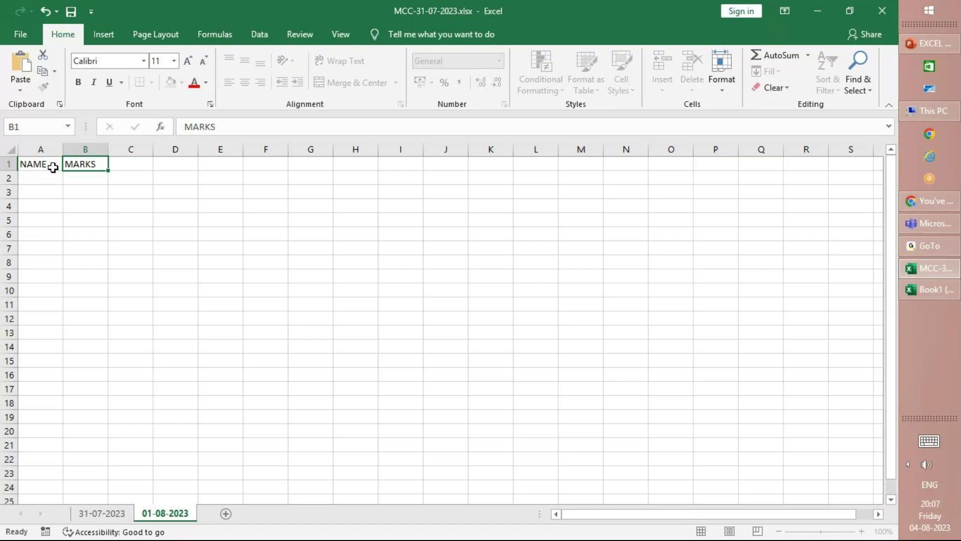
# List the names sonu, monu, tonu, konu and ponu in A2:A6.
pyautogui.press('Return')
pyautogui.write('sonu')
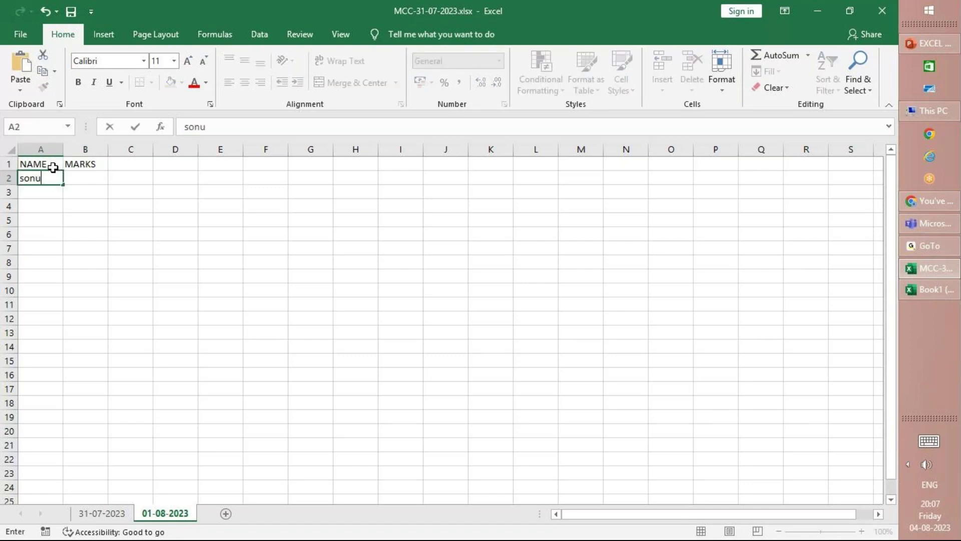
pyautogui.press('Return')
pyautogui.write('monu')
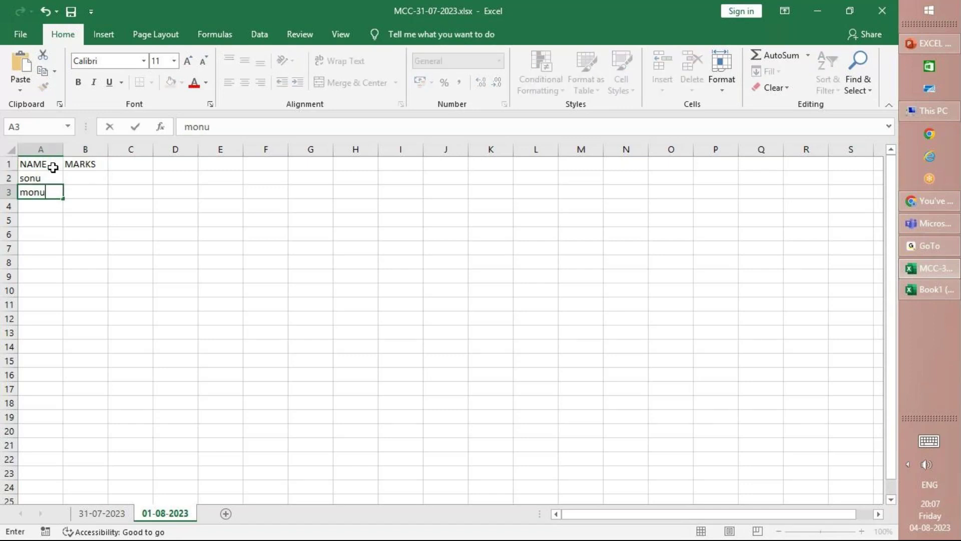
pyautogui.press('Return')
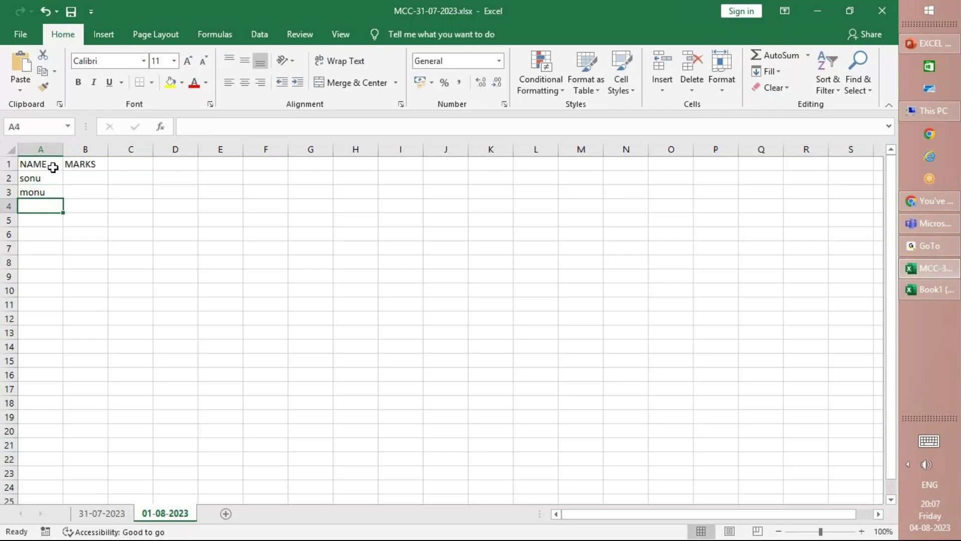
pyautogui.write('tanaj')
pyautogui.press('BackSpace')
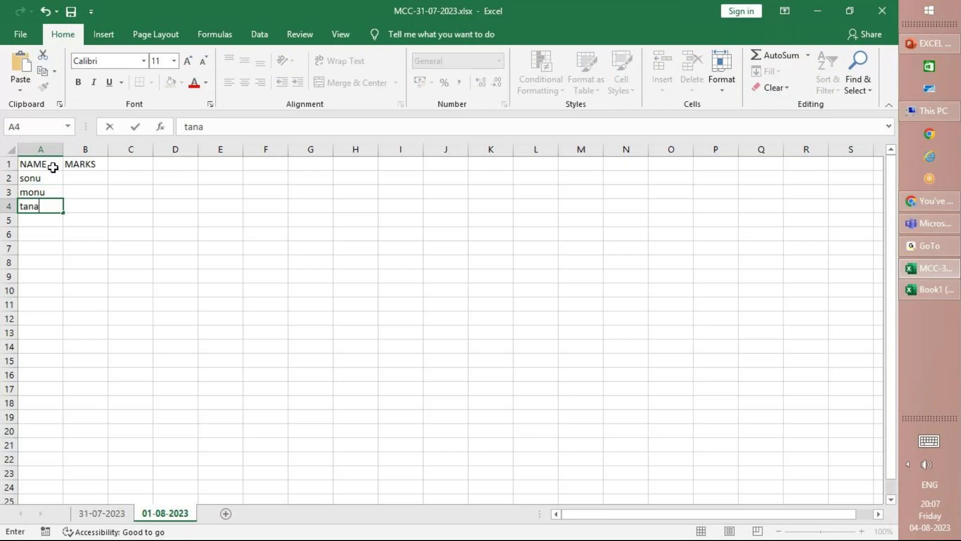
pyautogui.press('BackSpace')
pyautogui.press('BackSpace')
pyautogui.press('BackSpace')
pyautogui.write('onu')
pyautogui.press('Return')
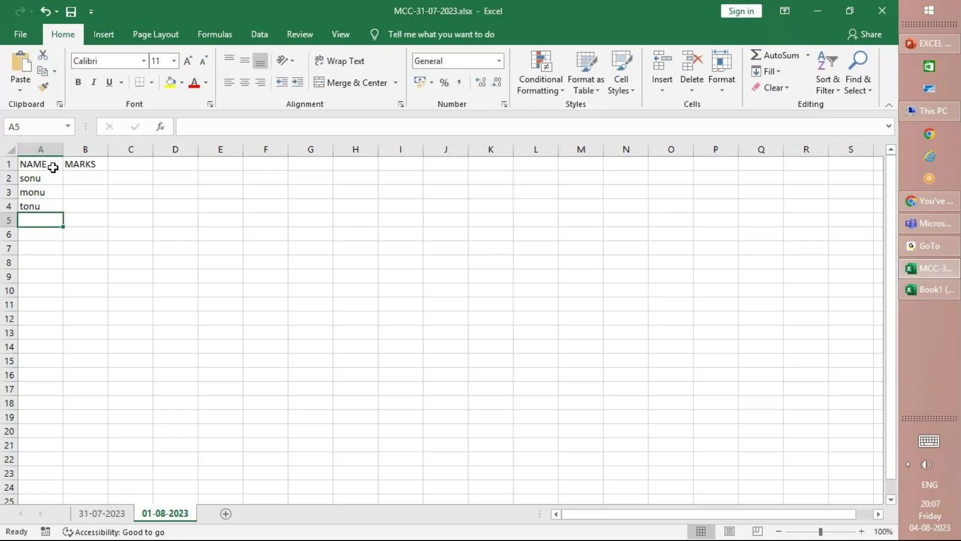
pyautogui.write('konu')
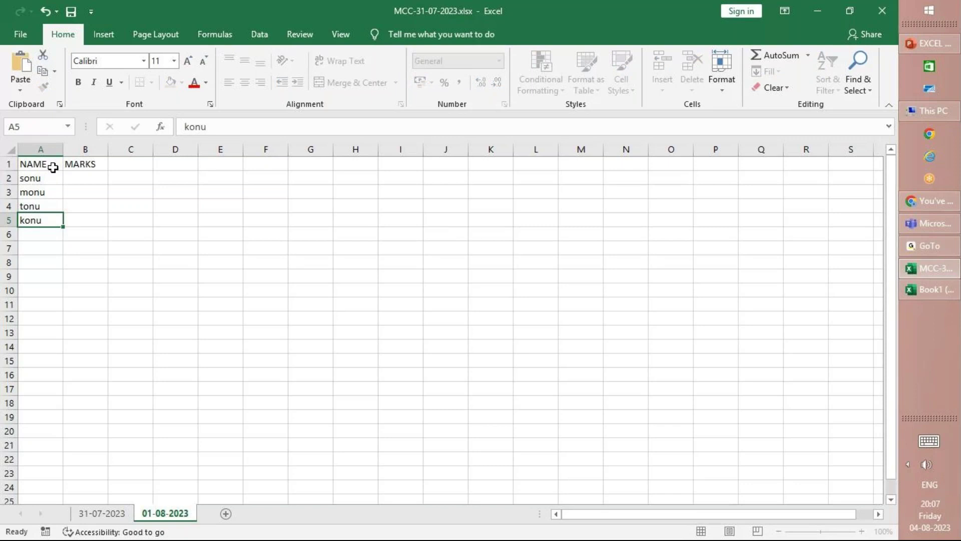
pyautogui.press('Return')
pyautogui.write('pon')
pyautogui.press('Return')
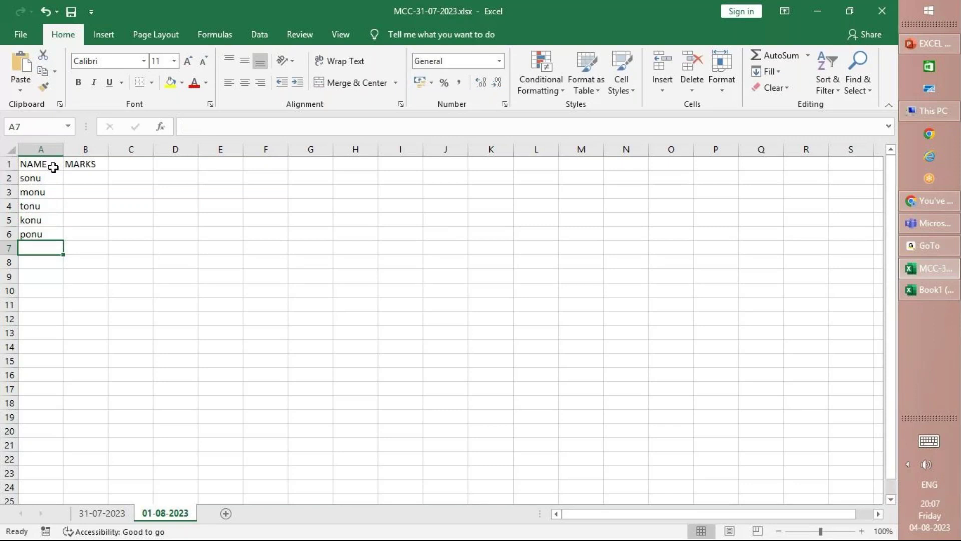
# Add the names yonu, donu, sana, zonu and gonu in A7:A11.
pyautogui.write('yonuu')
pyautogui.press('BackSpace')
pyautogui.press('Return')
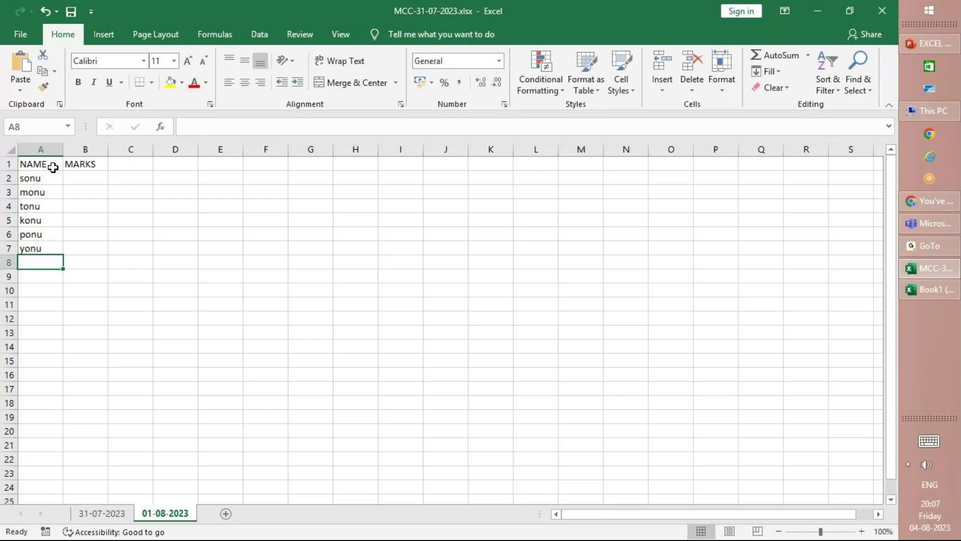
pyautogui.write('donu')
pyautogui.press('Return')
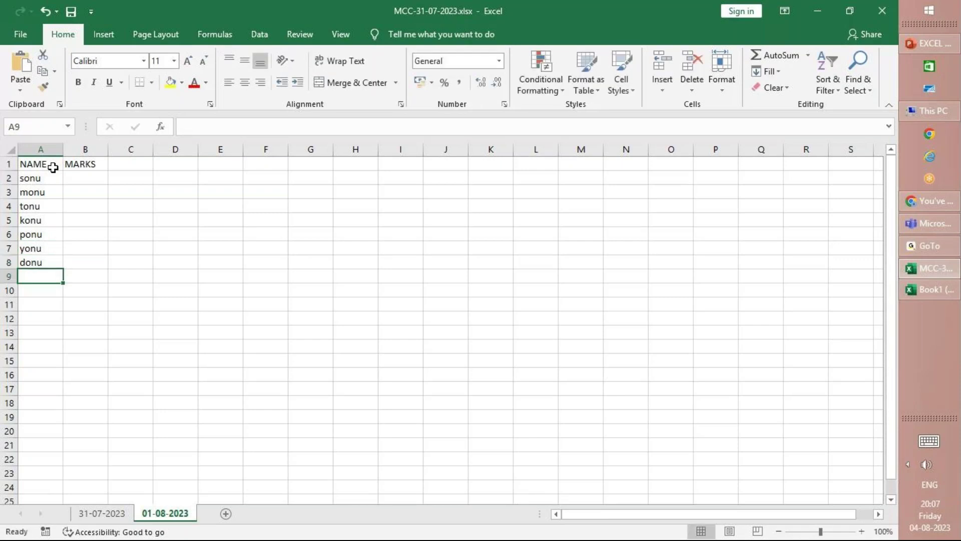
pyautogui.write('sana')
pyautogui.press('Return')
pyautogui.write('zonu')
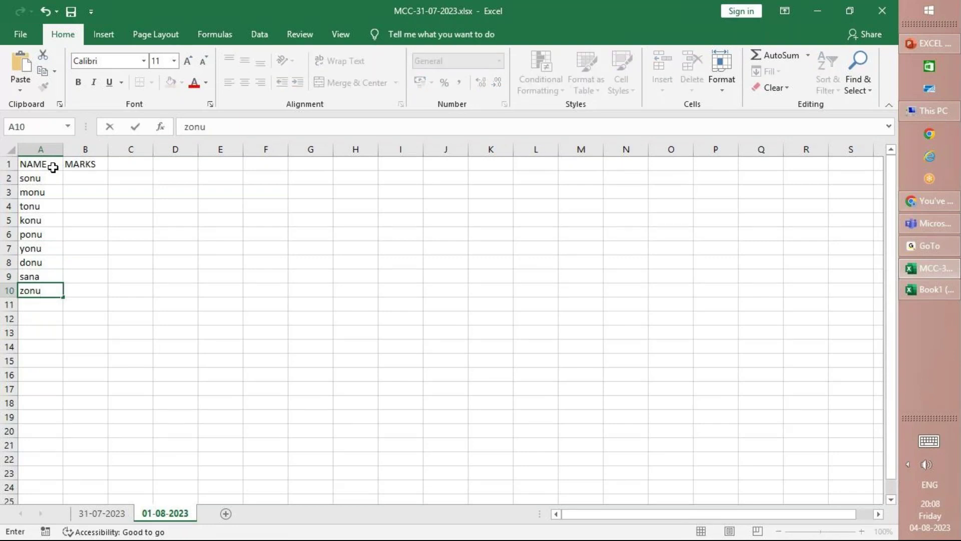
pyautogui.press('Return')
pyautogui.write('gonu')
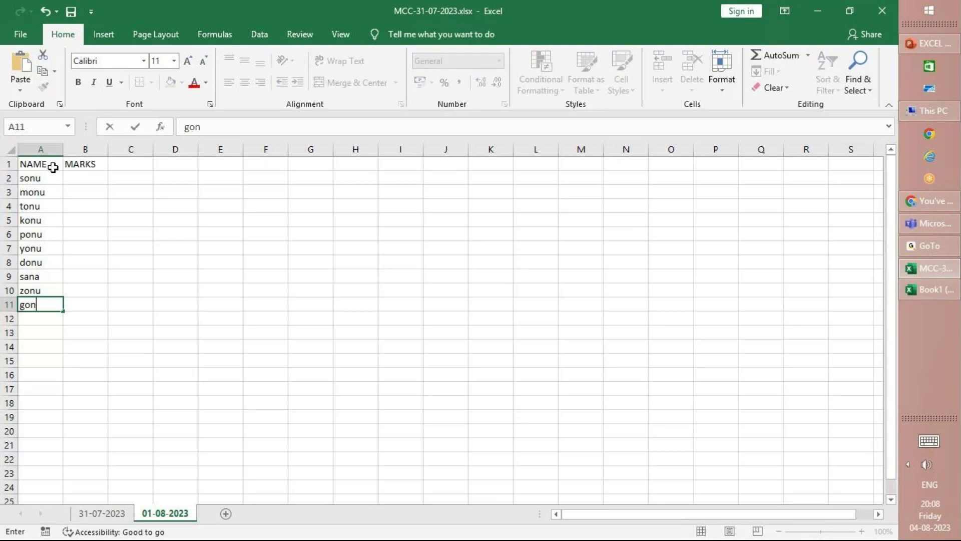
pyautogui.press('Right')
pyautogui.press('Up')
pyautogui.press('Up')
pyautogui.press('Up')
pyautogui.press('Up')
pyautogui.press('Up')
pyautogui.press('Up')
pyautogui.press('Up')
pyautogui.press('Up')
pyautogui.press('Up')
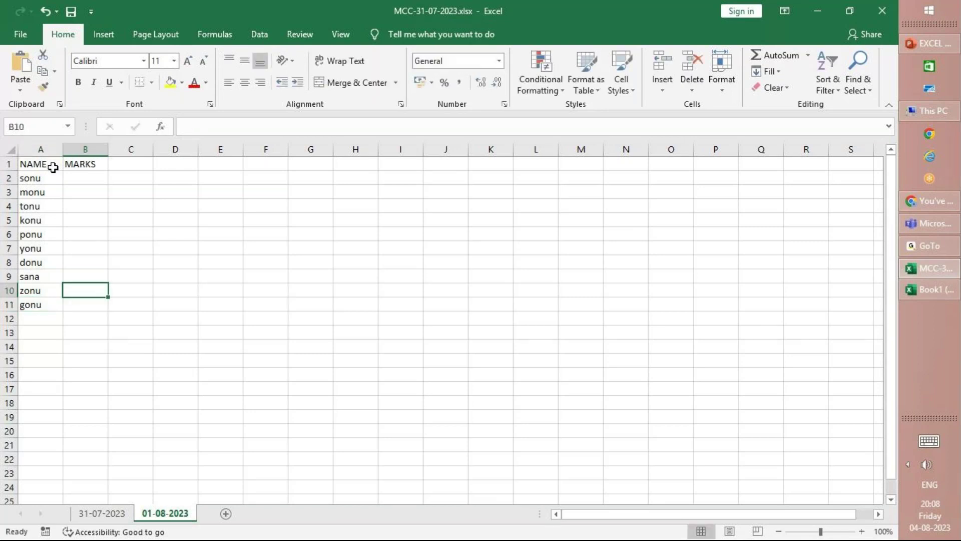
# Enter marks 98, 6, 23, 56, 45, 85 and 65 in B2:B8.
pyautogui.write('98')
pyautogui.press('Return')
pyautogui.write('6')
pyautogui.press('Return')
pyautogui.write('23')
pyautogui.press('Return')
pyautogui.write('56')
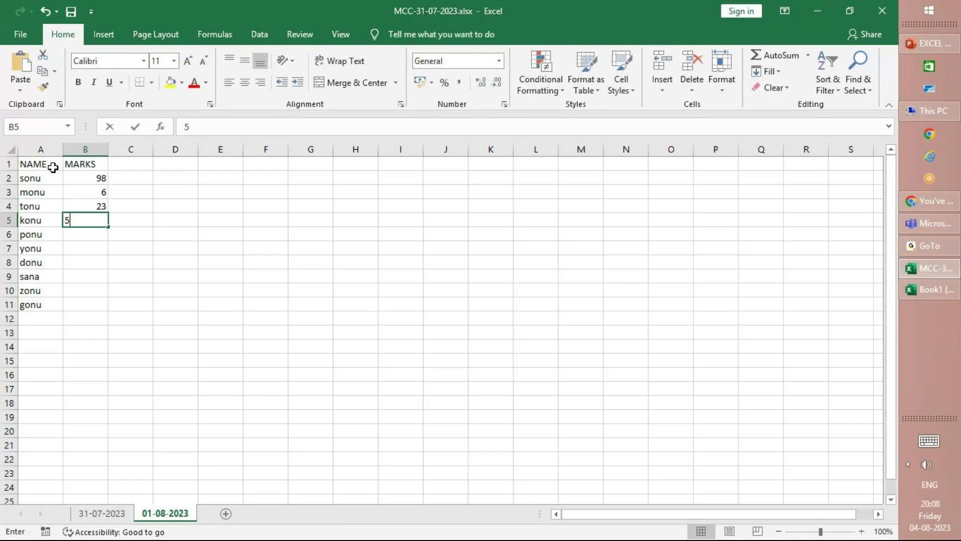
pyautogui.press('Return')
pyautogui.write('45')
pyautogui.press('Return')
pyautogui.write('85')
pyautogui.press('Return')
pyautogui.write('65')
pyautogui.press('Return')
# Enter the remaining marks, clear the stray B12 entry and set gonu's mark to 45.
pyautogui.write('98')
pyautogui.press('Return')
pyautogui.write('78')
pyautogui.press('Return')
pyautogui.write('6')
pyautogui.press('Return')
pyautogui.write('3')
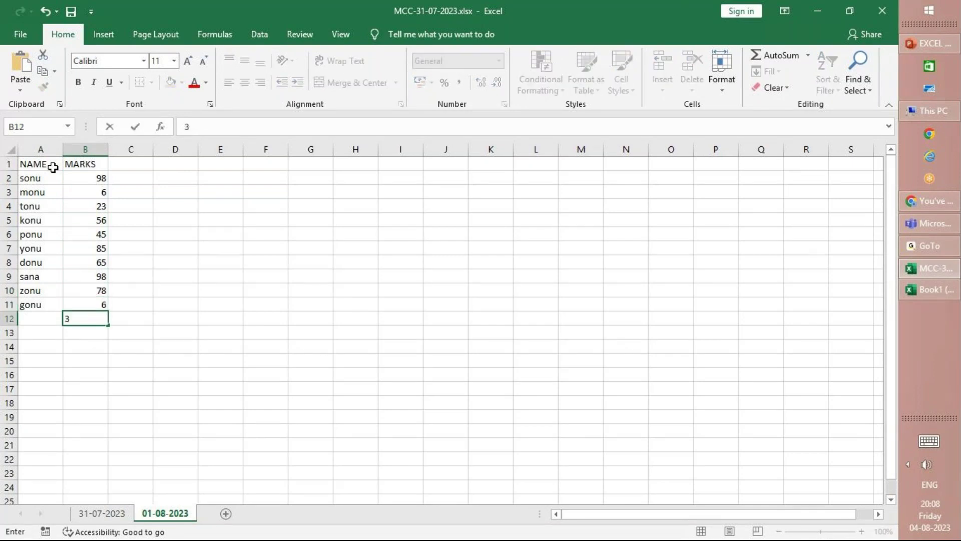
pyautogui.hotkey('ctrl', 'Return')
pyautogui.press('Delete')
pyautogui.press('Up')
pyautogui.write('45')
pyautogui.hotkey('ctrl', 'Return')
pyautogui.press('Return')
# Correct monu's mark in B3 to 78.
pyautogui.click(85, 193)
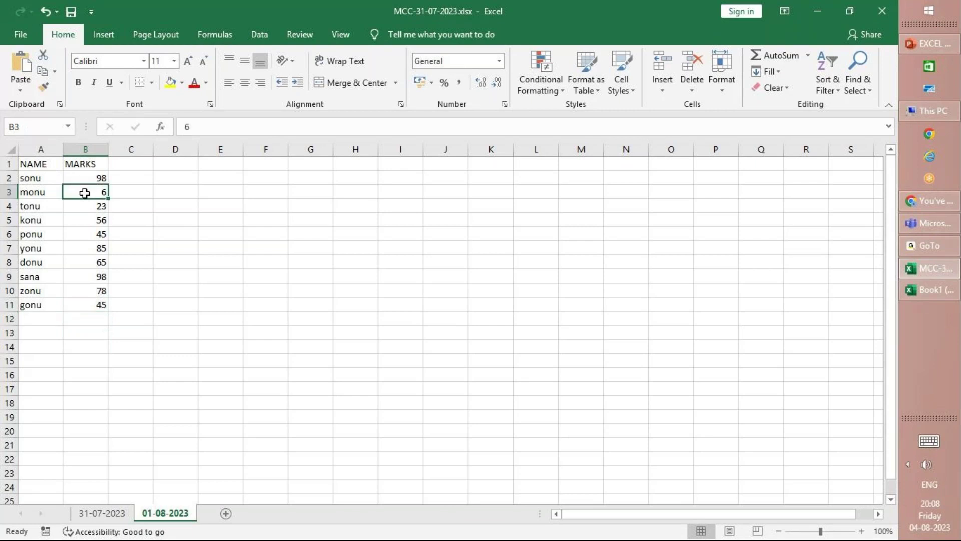
pyautogui.write('78')
pyautogui.press('Return')
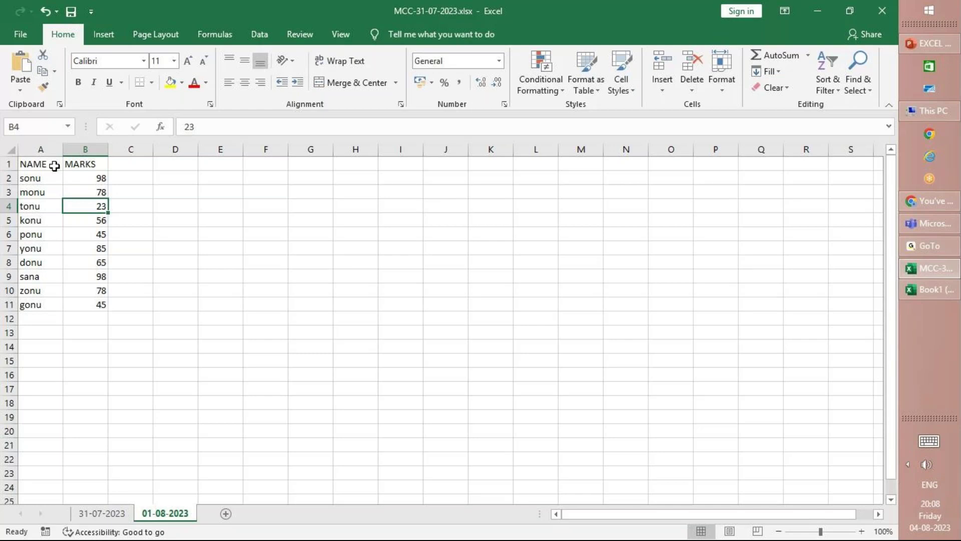
pyautogui.click(52, 167)
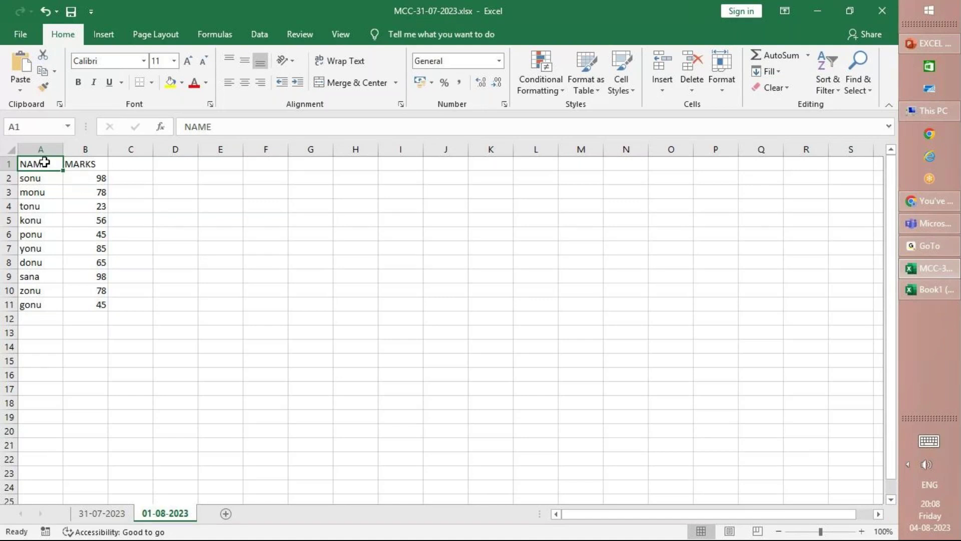
pyautogui.hotkey('shift', 'Right')
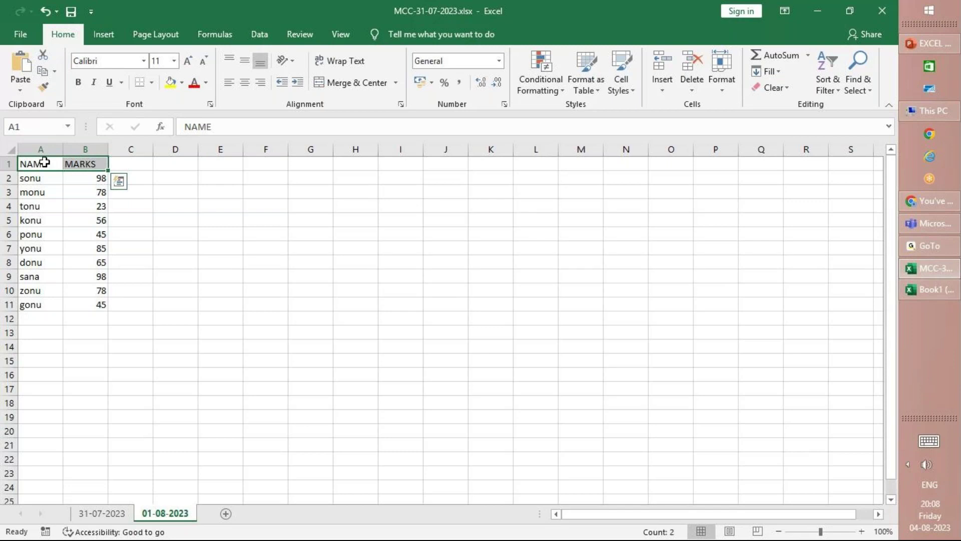
# Select A1:B11, the headers plus all ten student rows.
pyautogui.click(45, 161)
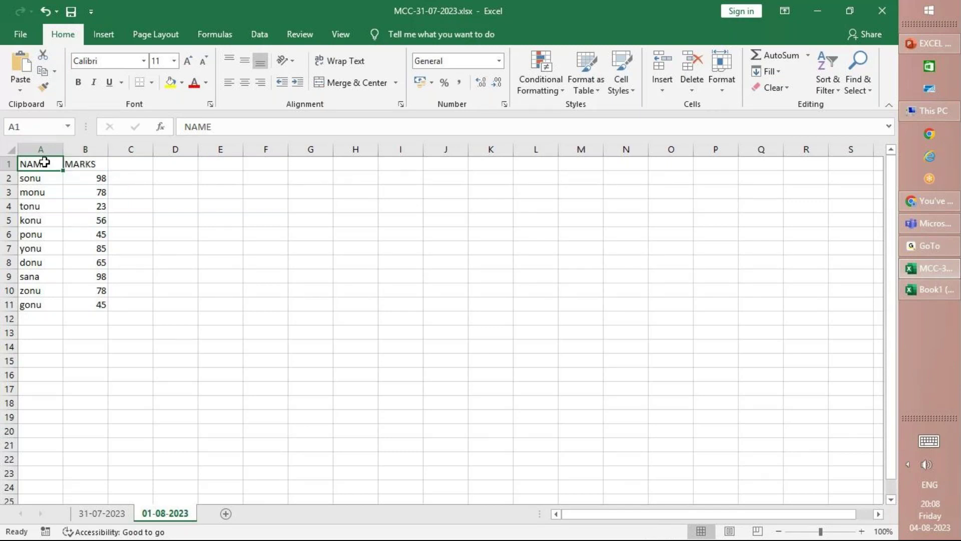
pyautogui.hotkey('shift', 'Right')
pyautogui.hotkey('ctrl', 'shift', 'Down')
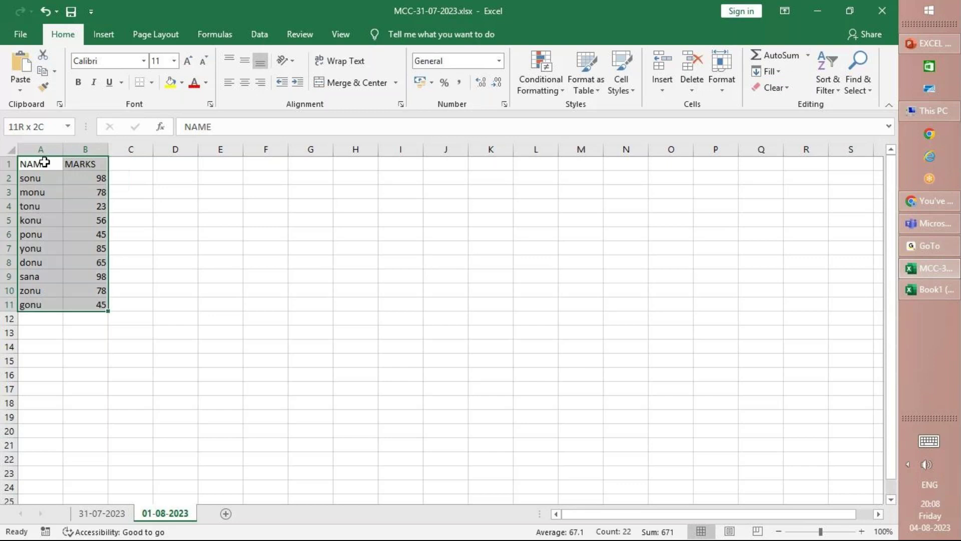
pyautogui.click(44, 162)
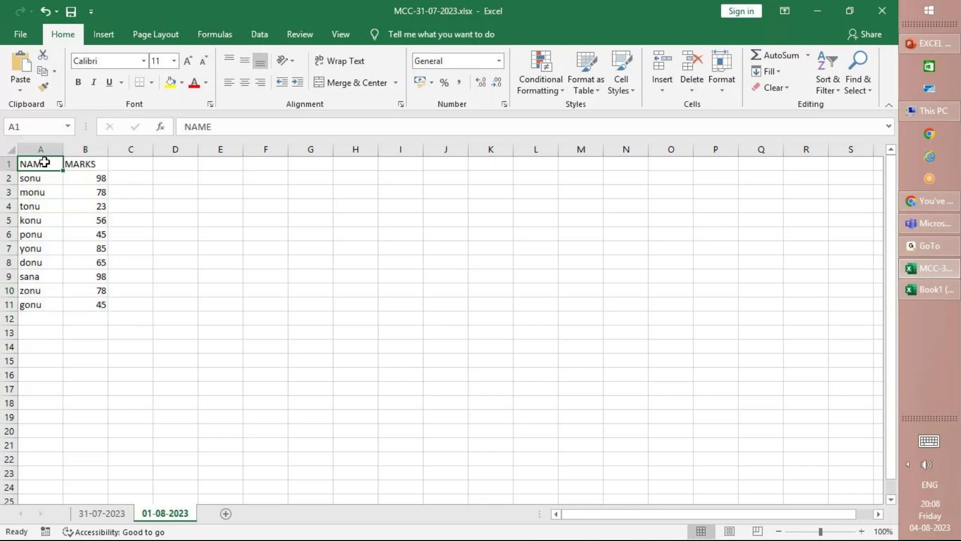
pyautogui.hotkey('shift', 'Right')
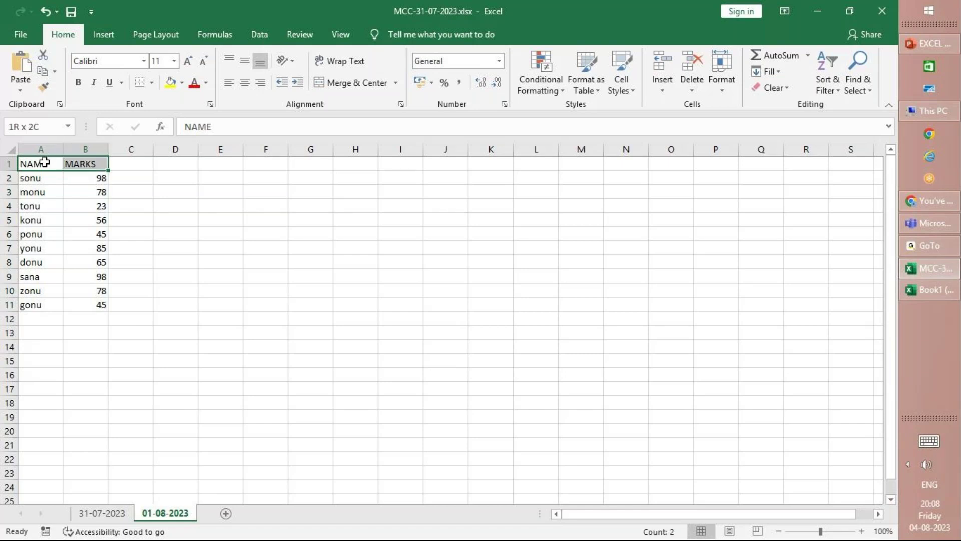
pyautogui.hotkey('shift', 'Down')
pyautogui.hotkey('shift', 'Down')
pyautogui.hotkey('shift', 'Down')
pyautogui.hotkey('shift', 'Down')
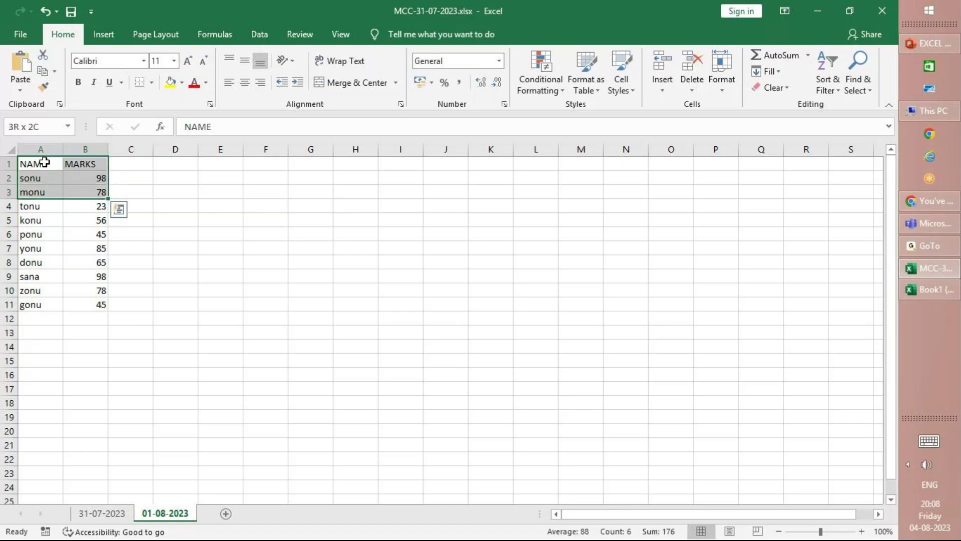
pyautogui.hotkey('shift', 'Up')
pyautogui.hotkey('shift', 'Up')
pyautogui.hotkey('shift', 'Up')
pyautogui.hotkey('shift', 'Up')
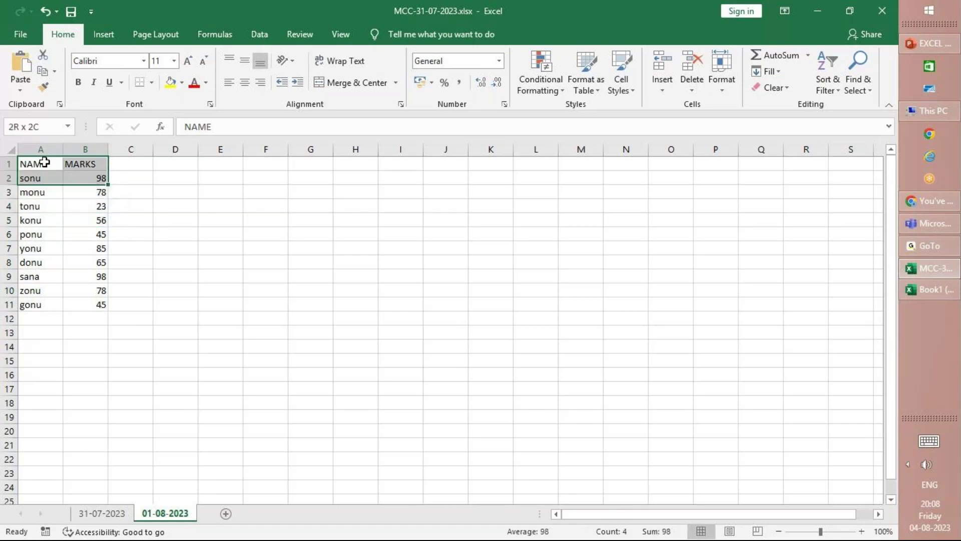
pyautogui.hotkey('shift', 'Left')
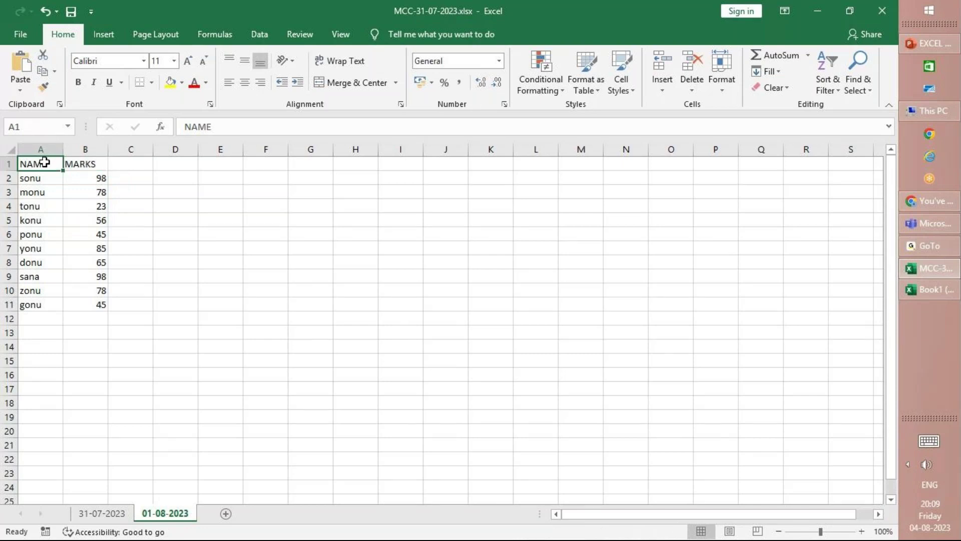
pyautogui.hotkey('shift', 'Right')
pyautogui.hotkey('ctrl', 'shift', 'Down')
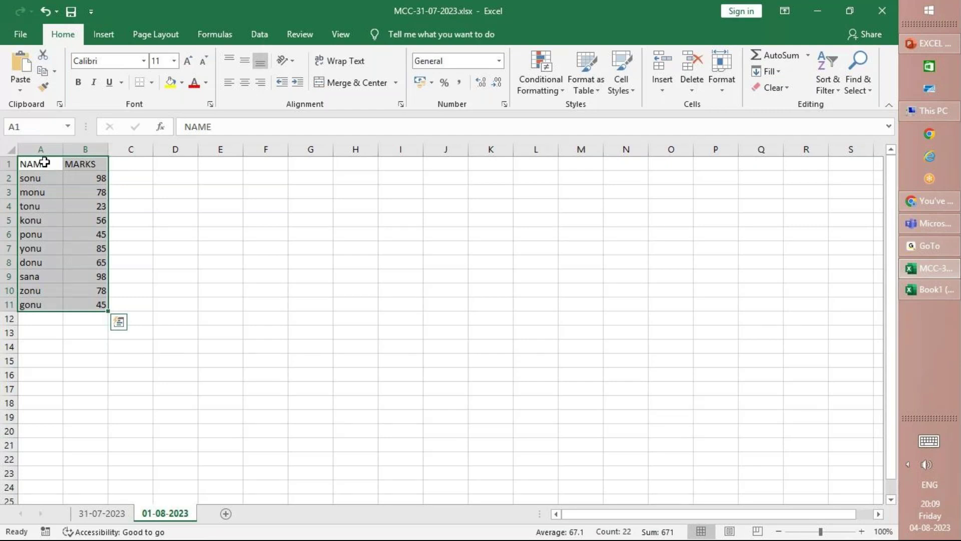
# Copy A1:B11, trial-paste it at F1, then undo that paste.
pyautogui.hotkey('ctrl', 'c')
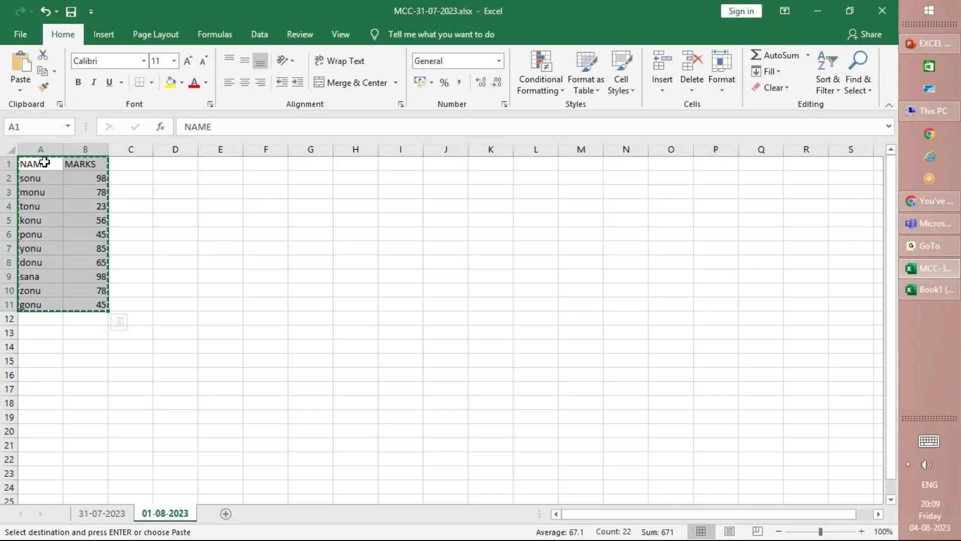
pyautogui.press('Right')
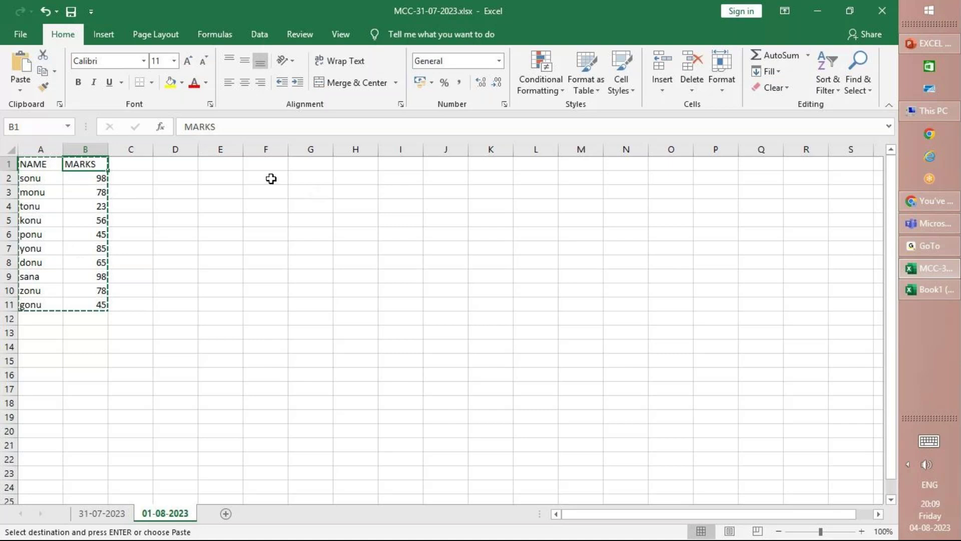
pyautogui.click(266, 161)
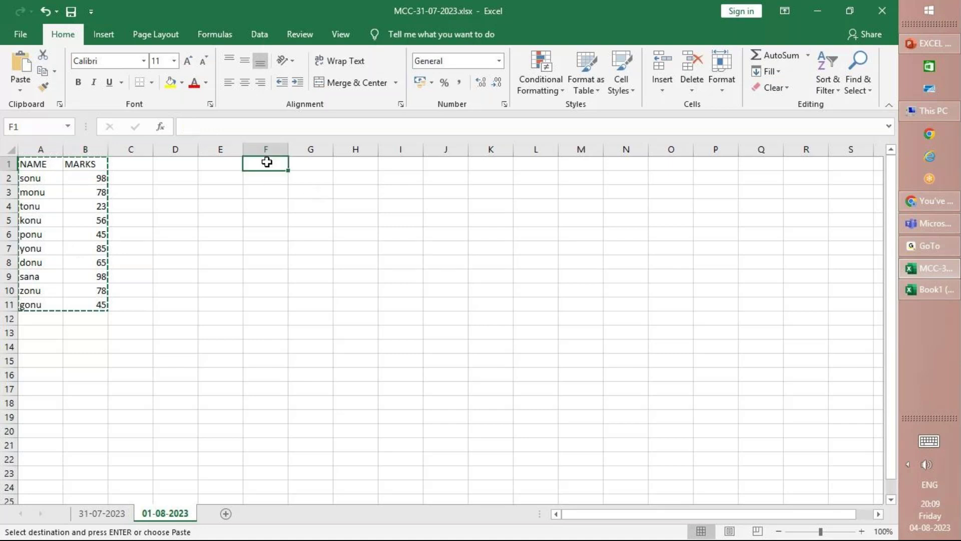
pyautogui.hotkey('ctrl', 'v')
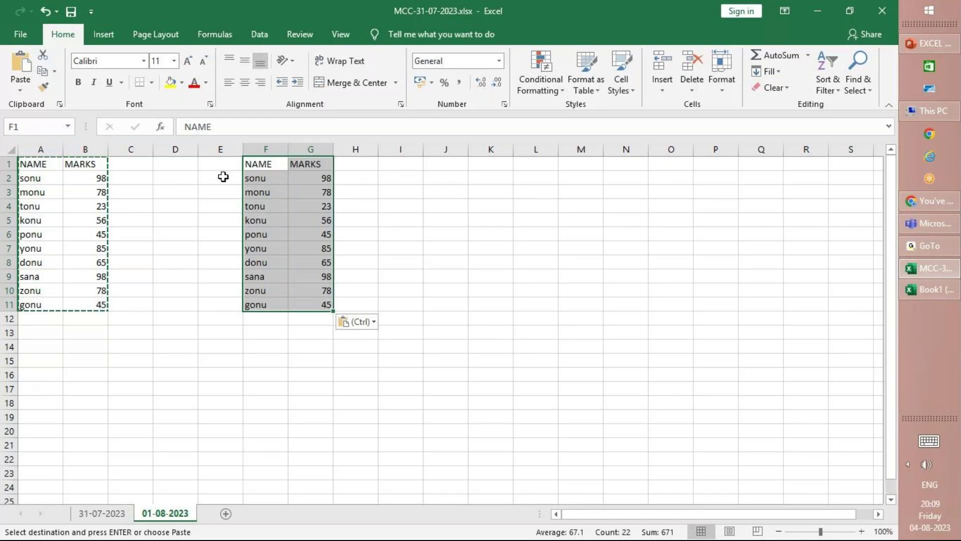
pyautogui.hotkey('ctrl', 'z')
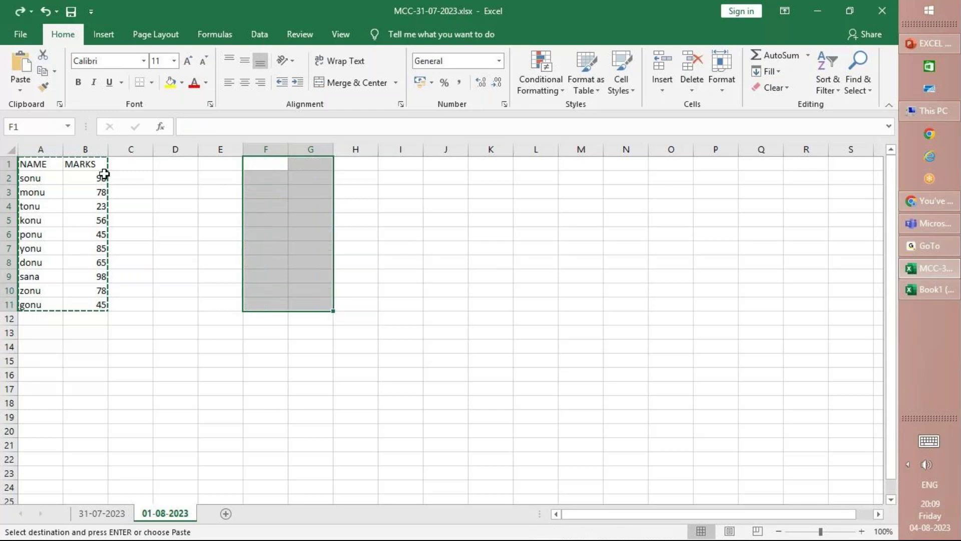
# Reselect the original table range A1:B11.
pyautogui.click(64, 166)
pyautogui.click(37, 167)
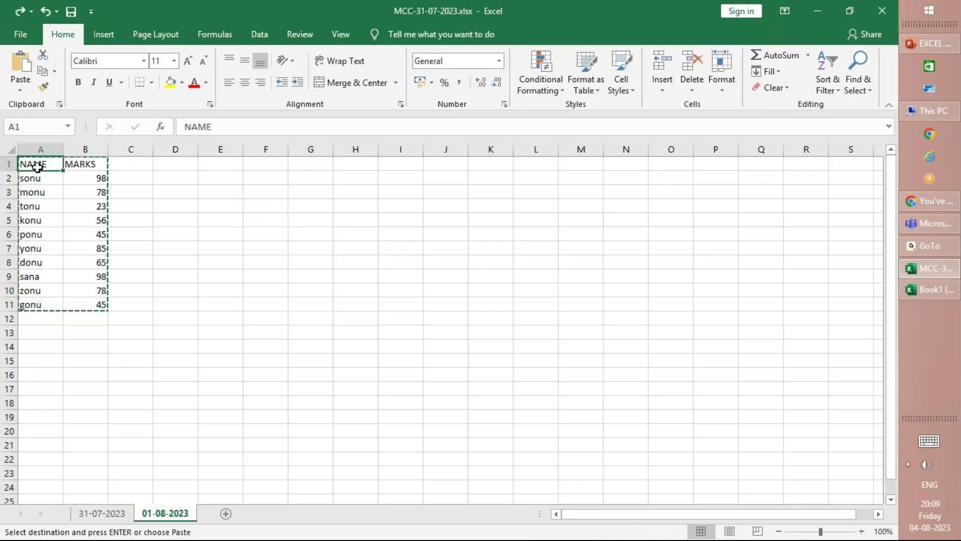
pyautogui.hotkey('ctrl', 'shift', 'Right')
pyautogui.hotkey('ctrl', 'shift', 'Down')
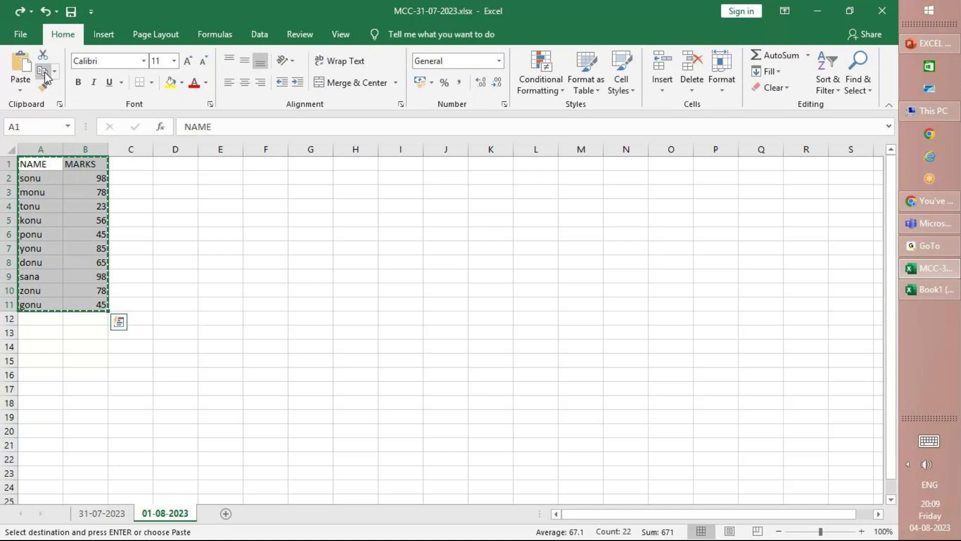
# Paste the copied table at F1 so it fills F1:G11.
pyautogui.click(273, 161)
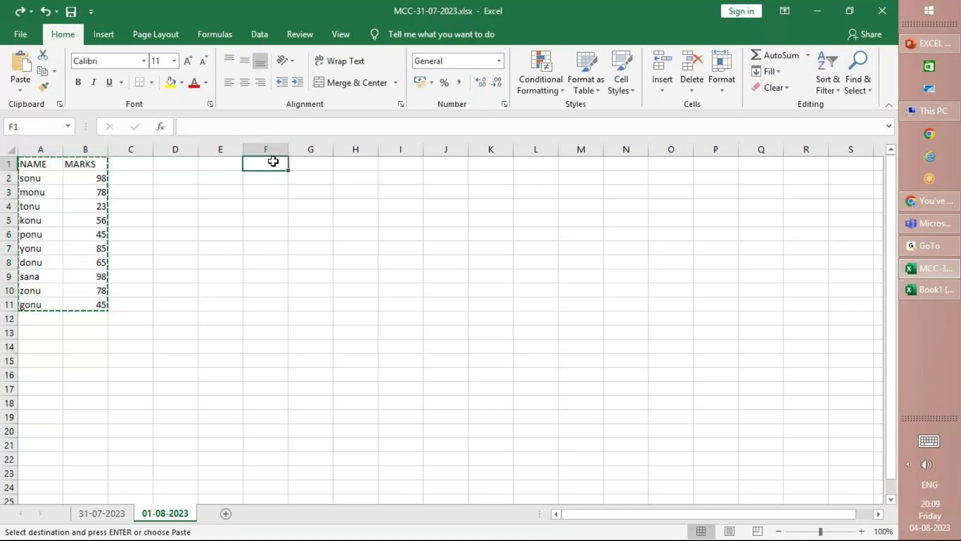
pyautogui.click(14, 65)
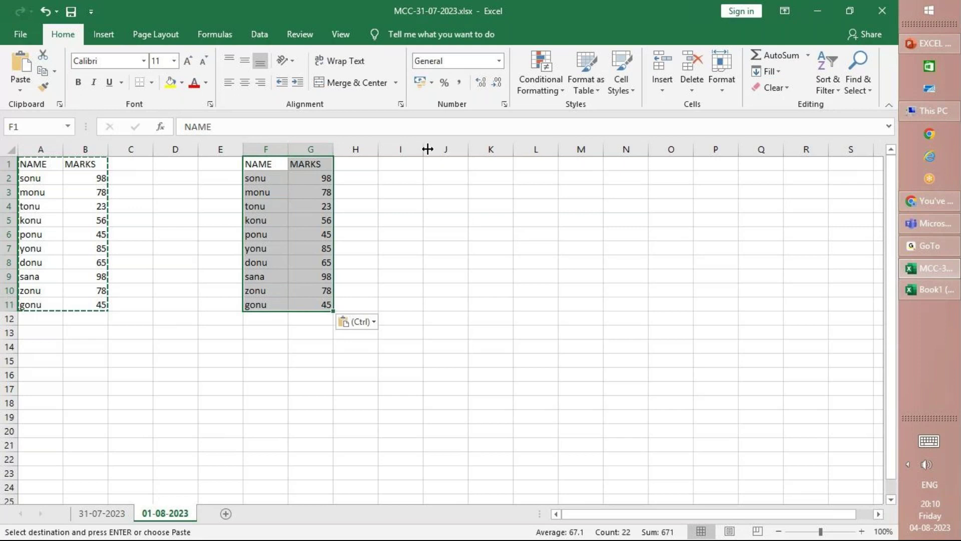
pyautogui.click(445, 166)
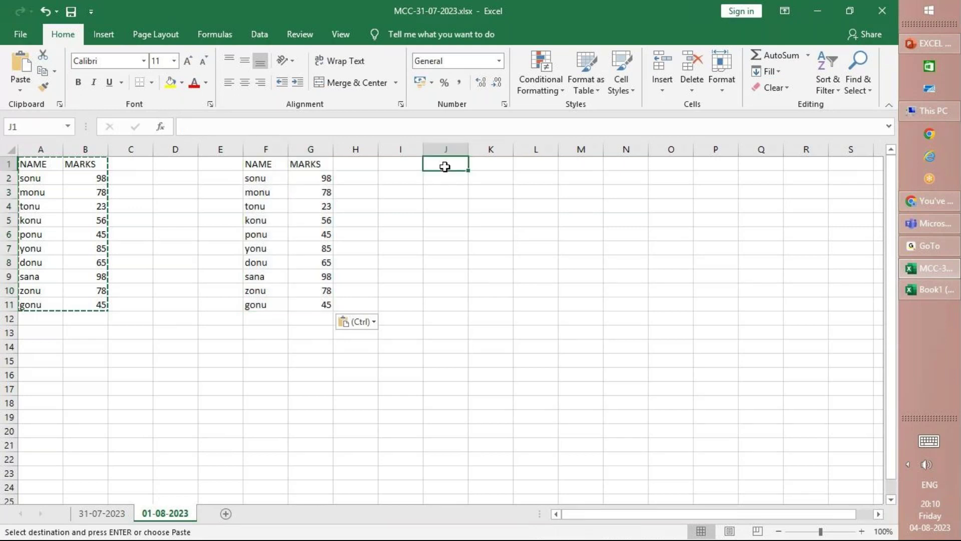
# Paste further copies of the table into J1:K11 and N1:O11.
pyautogui.hotkey('ctrl', 'c')
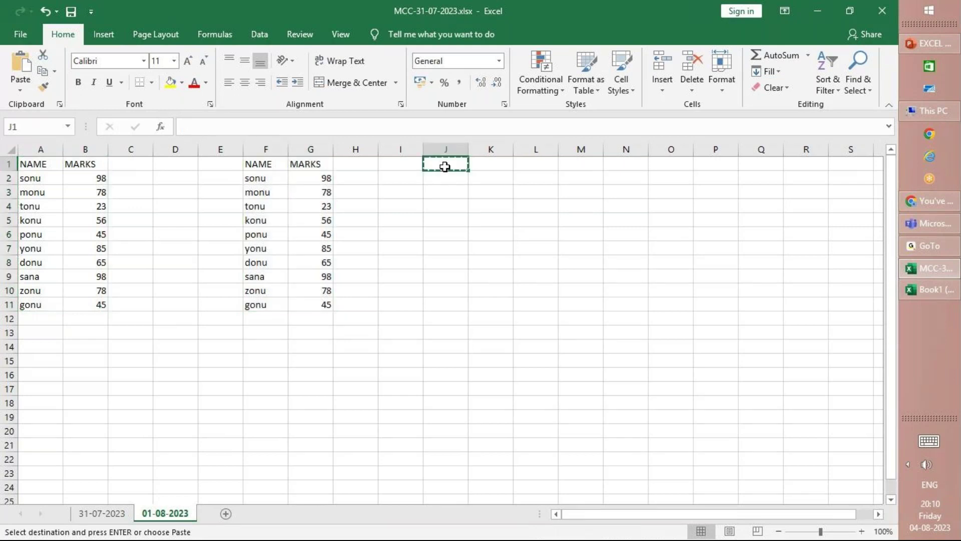
pyautogui.hotkey('ctrl', 'z')
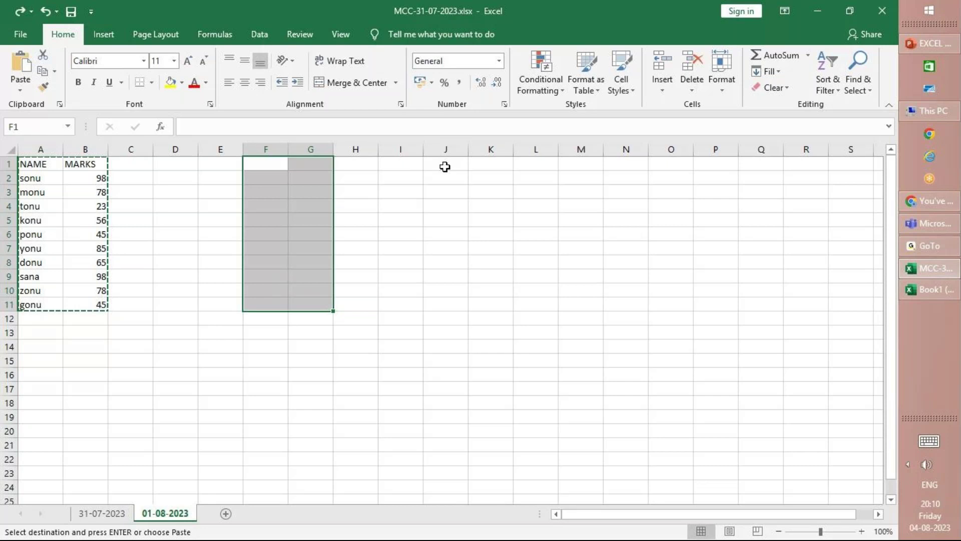
pyautogui.hotkey('ctrl', 'v')
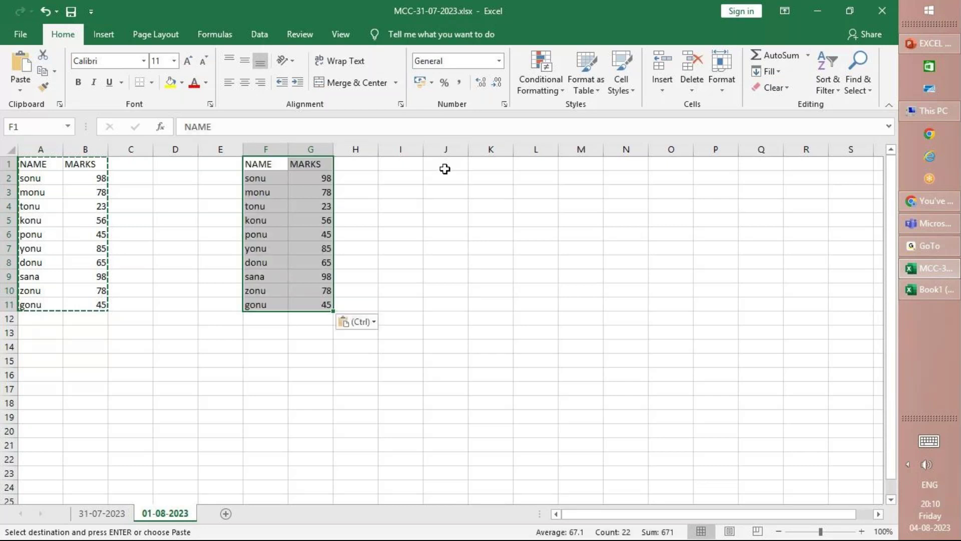
pyautogui.click(445, 168)
pyautogui.hotkey('ctrl', 'v')
pyautogui.press('ctrl')
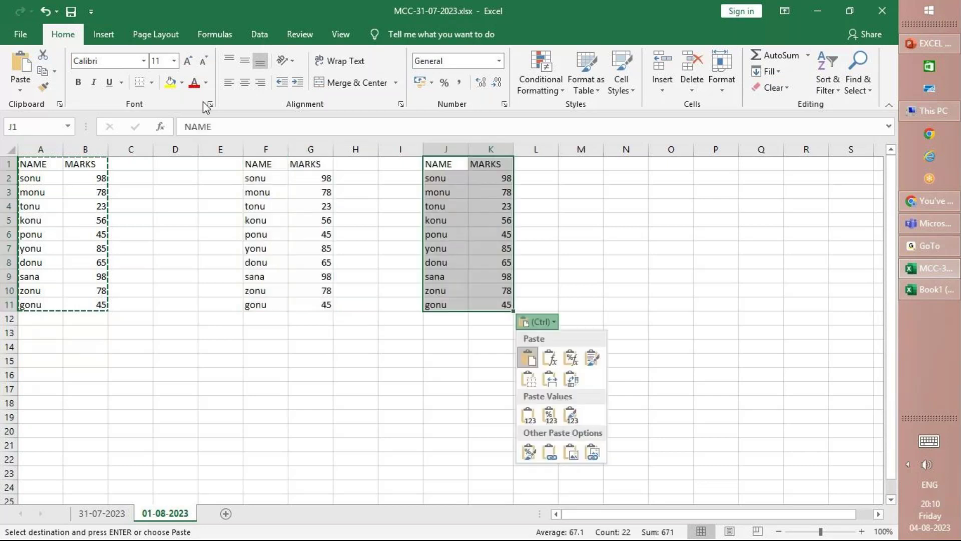
pyautogui.press('ctrl')
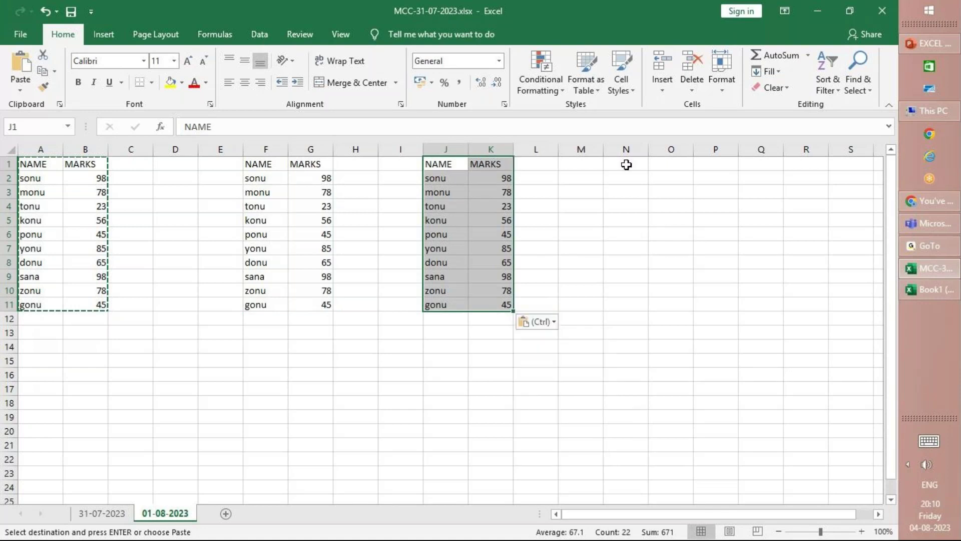
pyautogui.click(626, 165)
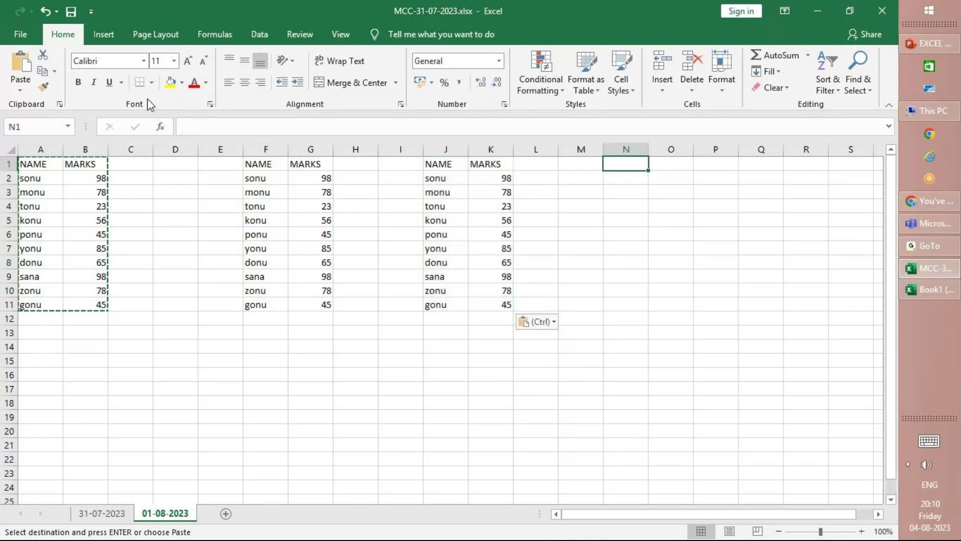
pyautogui.click(20, 65)
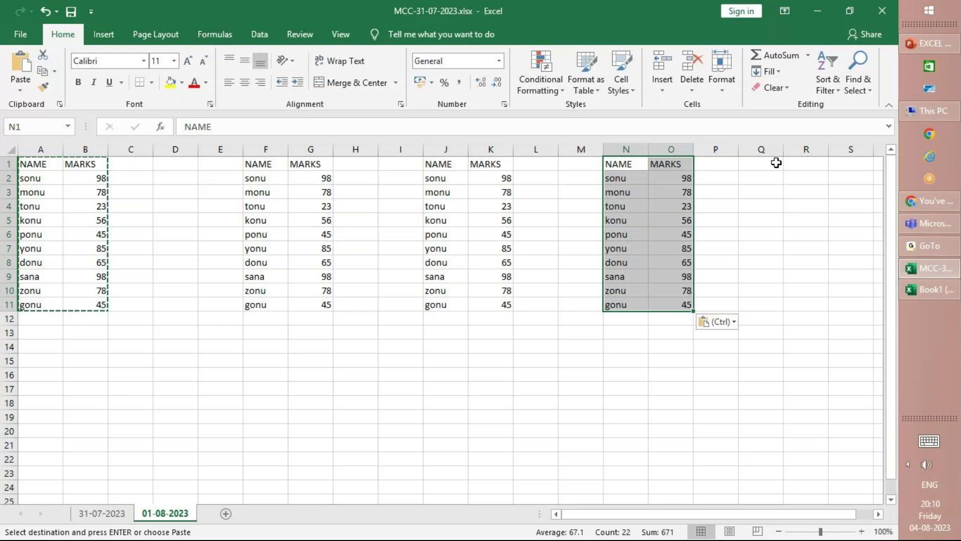
# Undo the table copy pasted into N1:O11.
pyautogui.click(631, 167)
pyautogui.hotkey('ctrl', 'c')
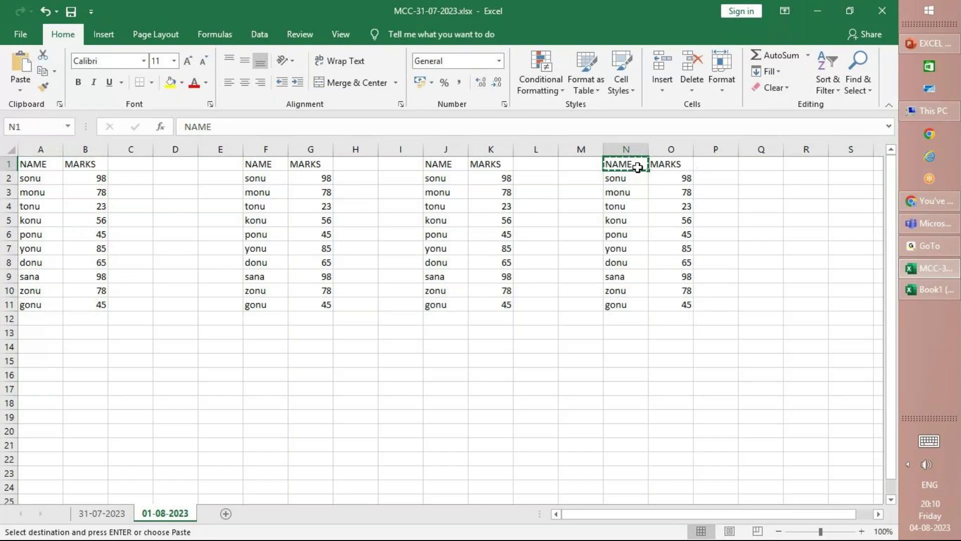
pyautogui.hotkey('ctrl', 'z')
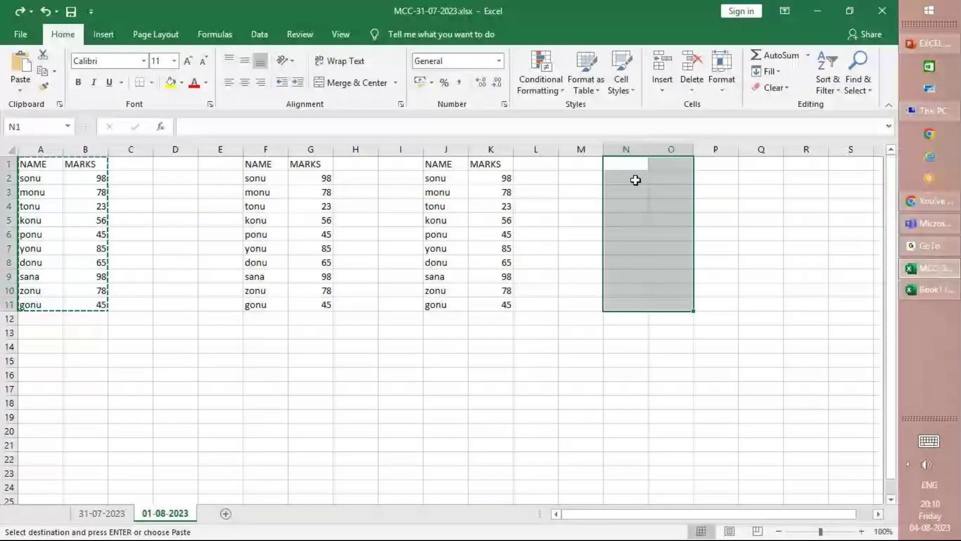
pyautogui.click(73, 275)
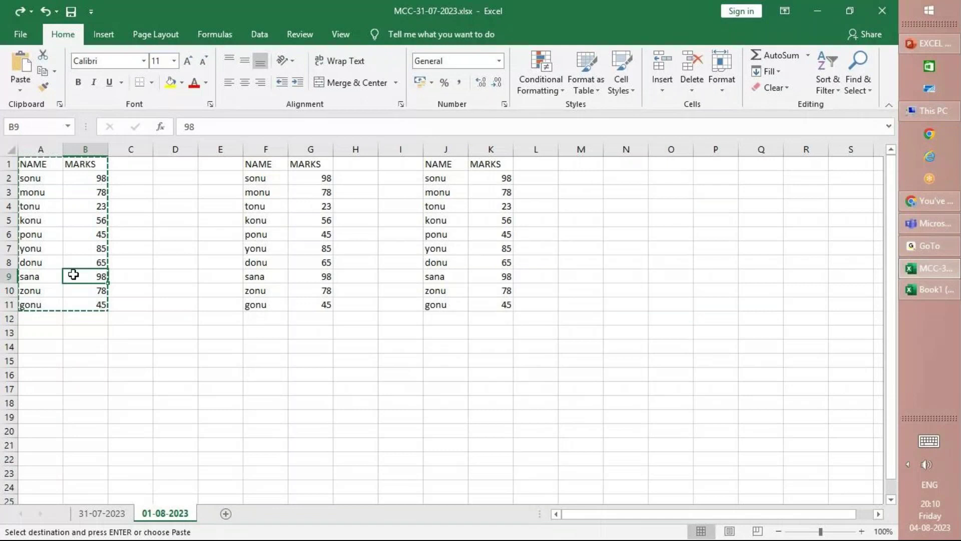
pyautogui.moveTo(73, 274); pyautogui.dragTo(554, 163)
# Paste the table copy into M1:N11 instead.
pyautogui.click(554, 163)
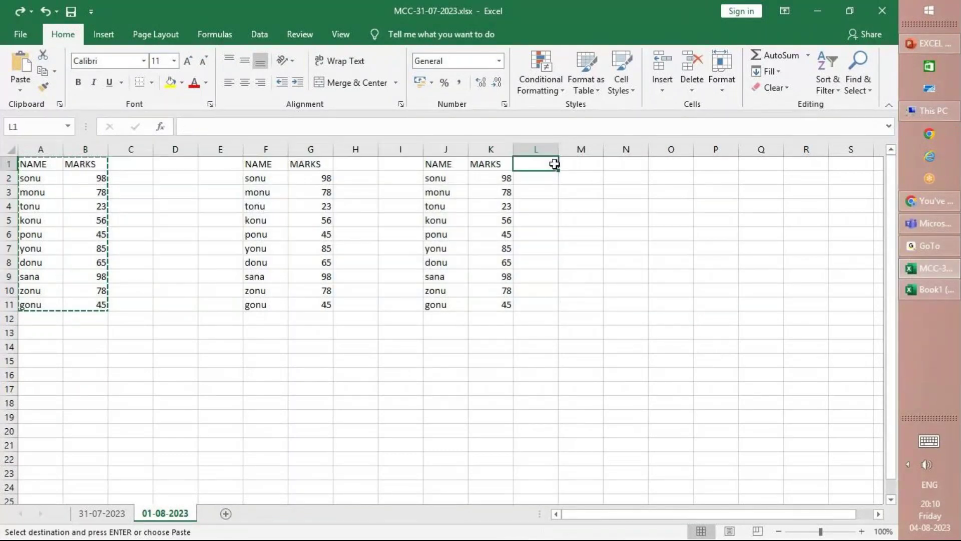
pyautogui.press('Right')
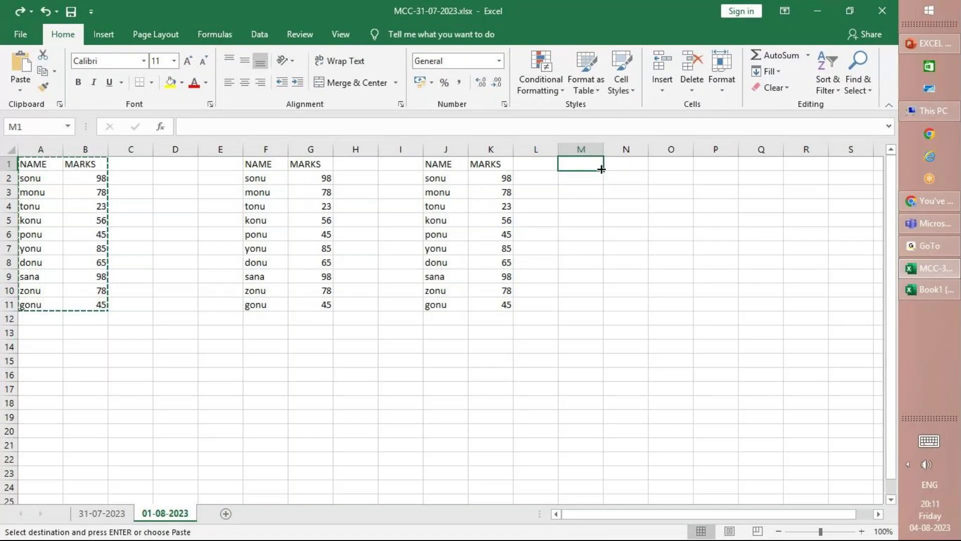
pyautogui.press('Return')
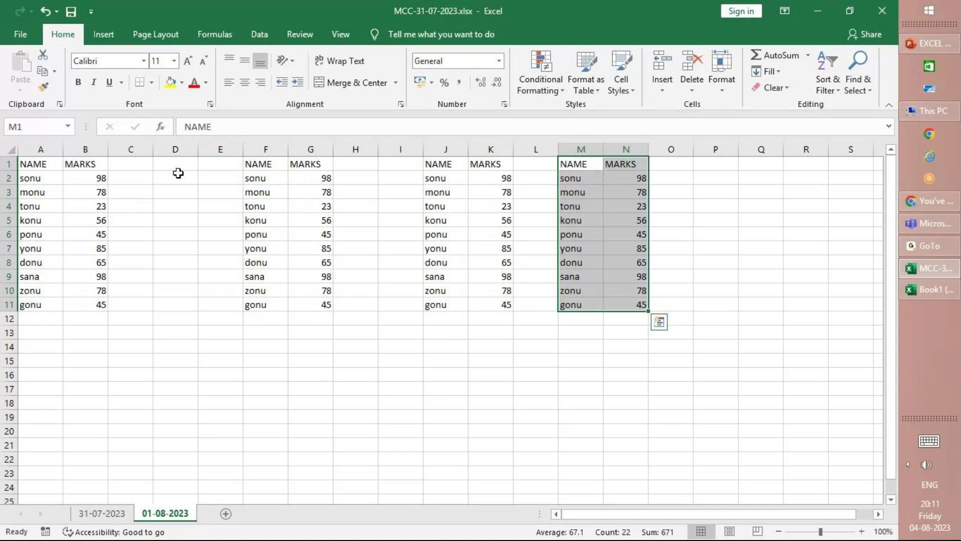
pyautogui.press('Escape')
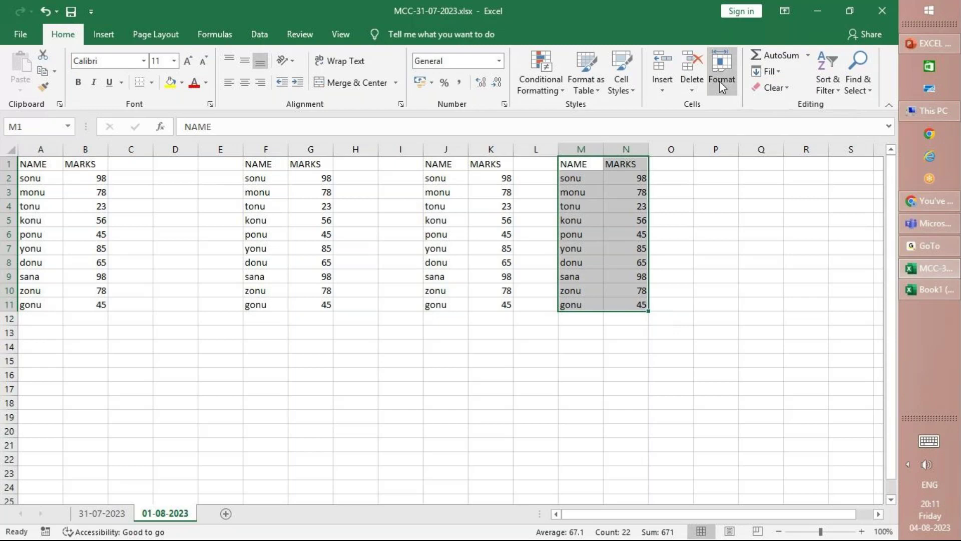
pyautogui.hotkey('ctrl', 'z')
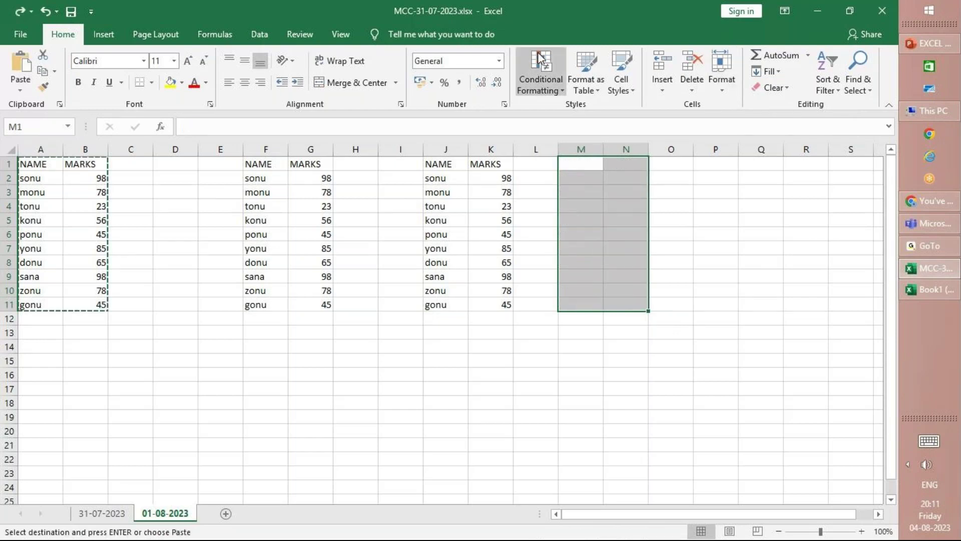
pyautogui.click(573, 174)
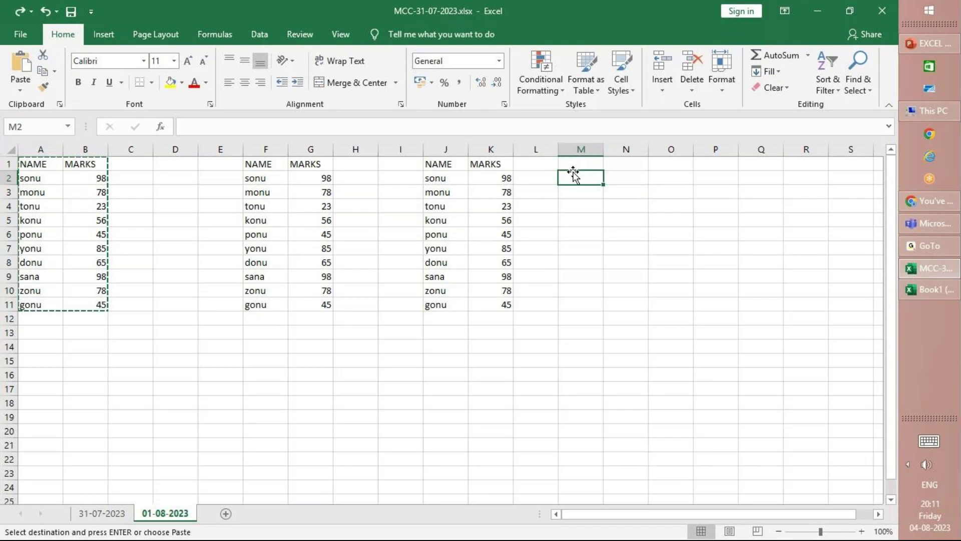
pyautogui.click(580, 164)
pyautogui.press('Return')
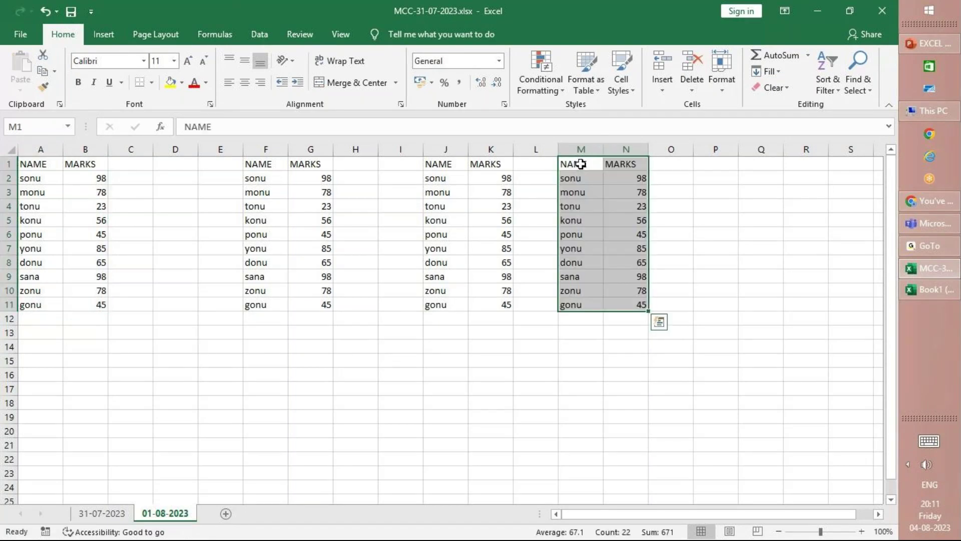
pyautogui.click(707, 173)
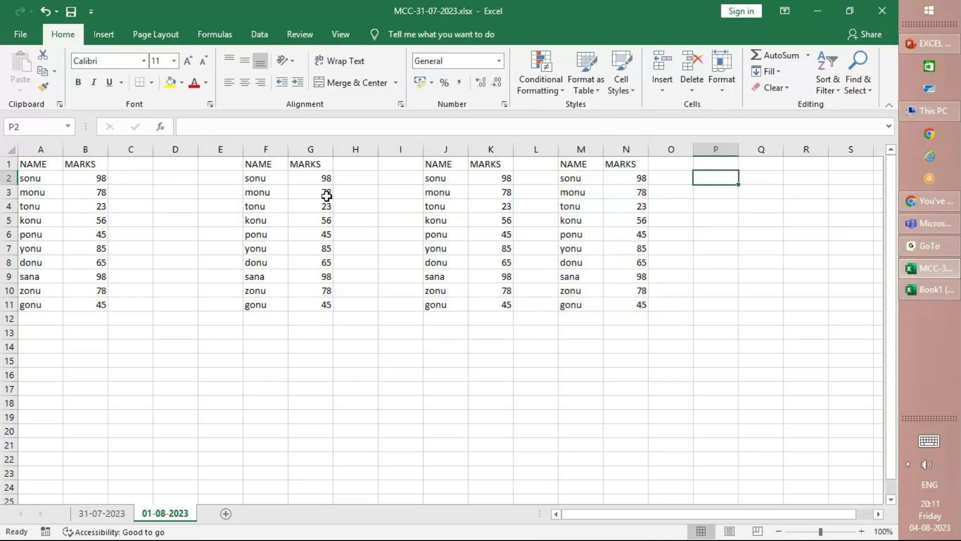
# Select the whole original table A1:B11 with Ctrl+A.
pyautogui.click(52, 179)
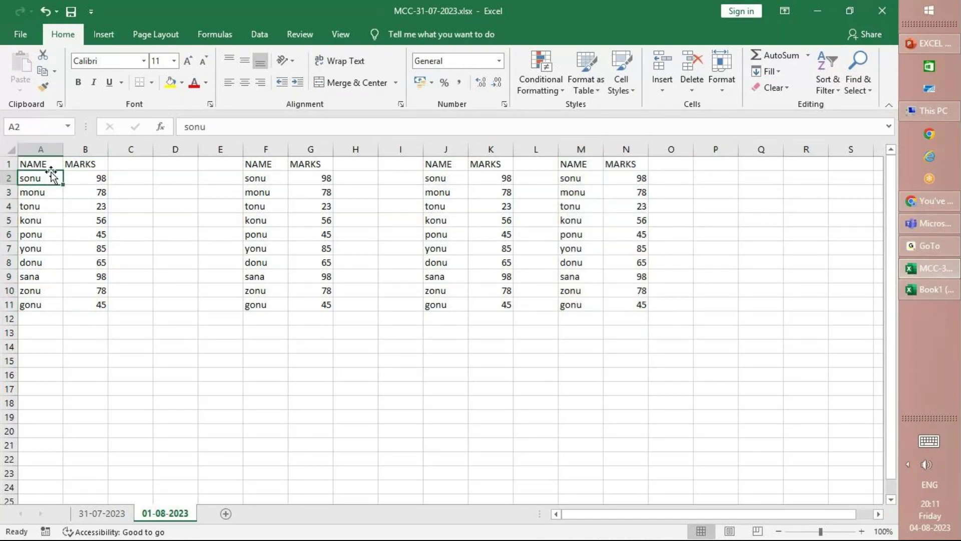
pyautogui.click(51, 167)
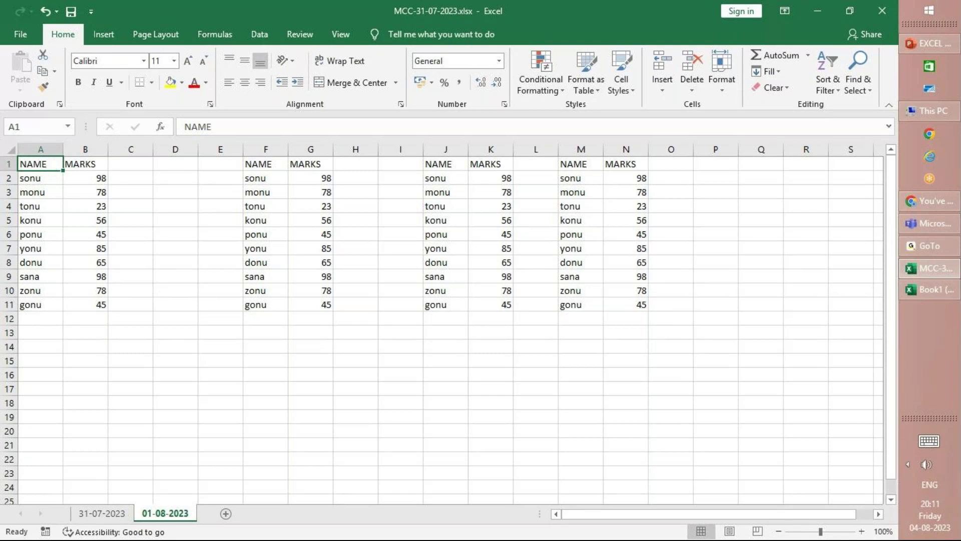
pyautogui.hscroll(2, 451, 325)
pyautogui.hscroll(-2, 450, 326)
pyautogui.click(38, 172)
pyautogui.click(38, 166)
pyautogui.hotkey('ctrl', 'a')
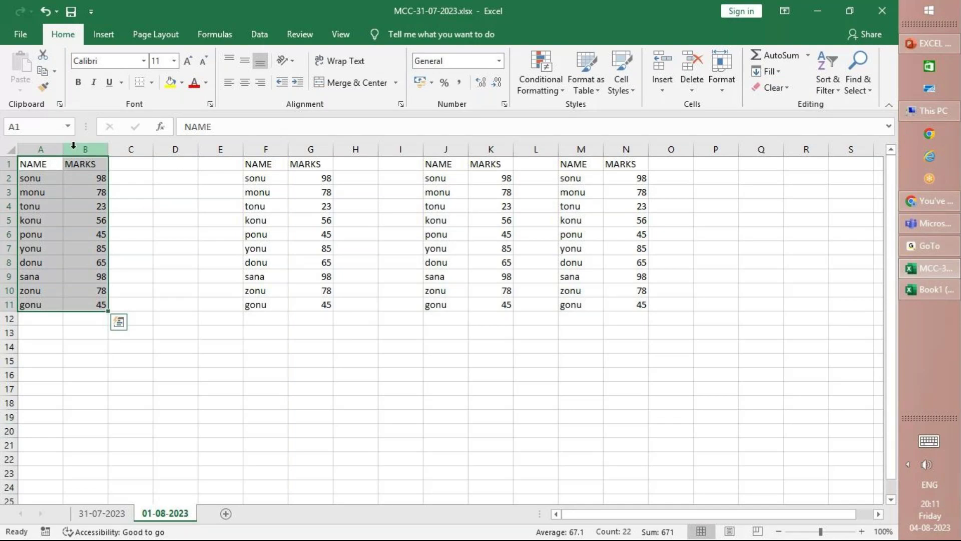
pyautogui.hotkey('ctrl', 'q')
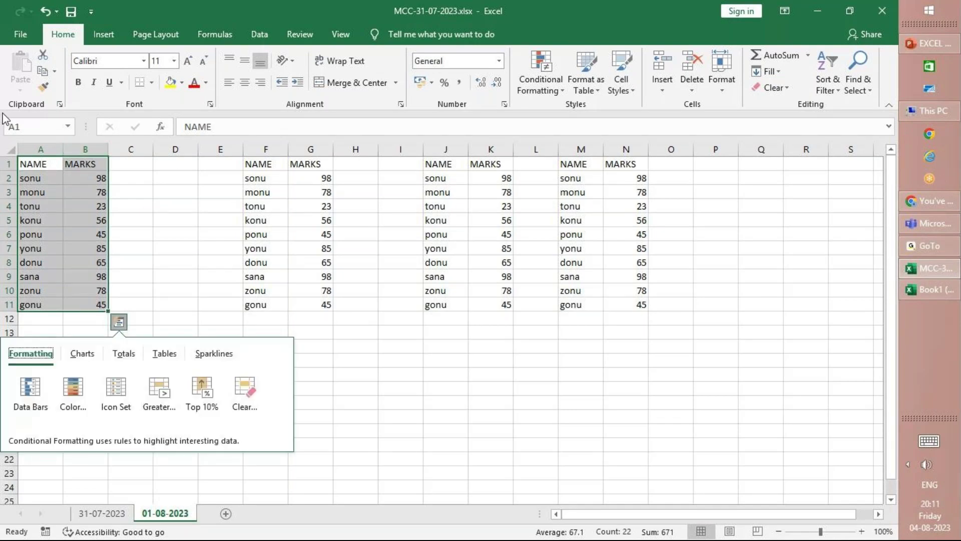
pyautogui.press('Escape')
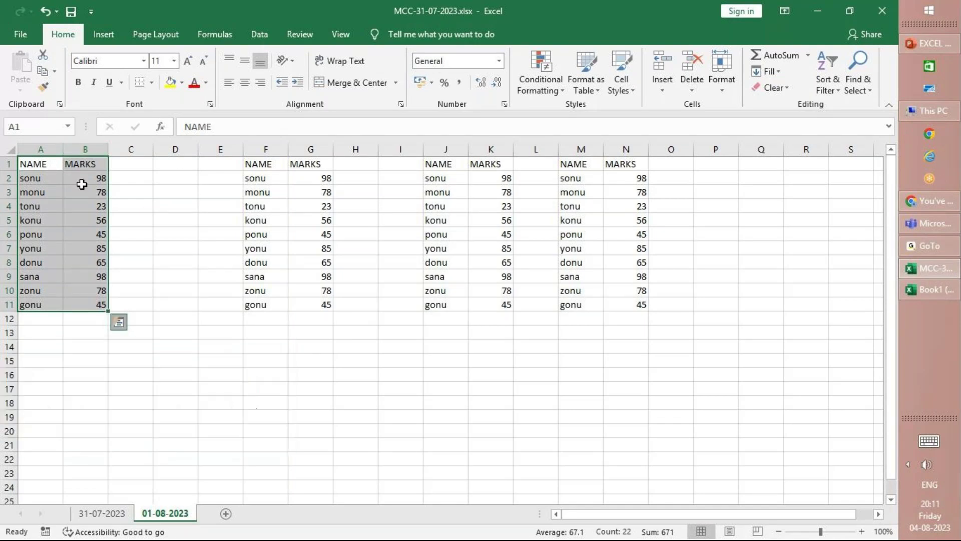
pyautogui.click(80, 185)
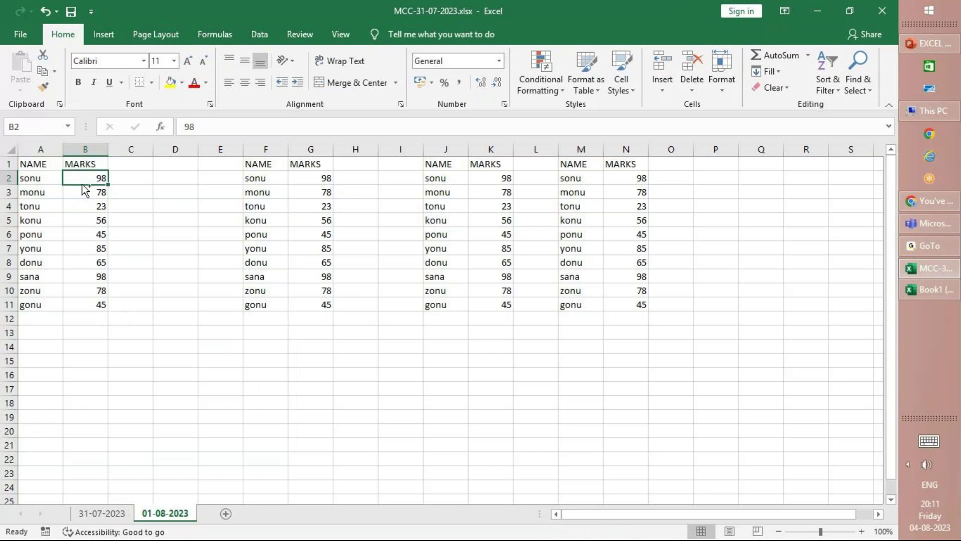
pyautogui.click(43, 163)
pyautogui.hotkey('ctrl', 'shift', 'Right')
pyautogui.hotkey('ctrl', 'shift', 'Down')
pyautogui.hotkey('ctrl', 'c')
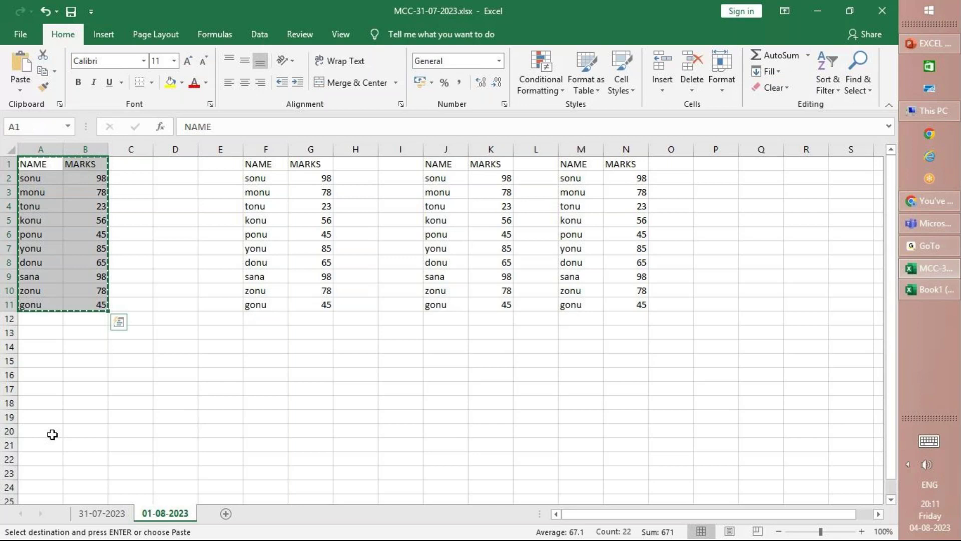
pyautogui.click(55, 358)
pyautogui.hotkey('ctrl', 'v')
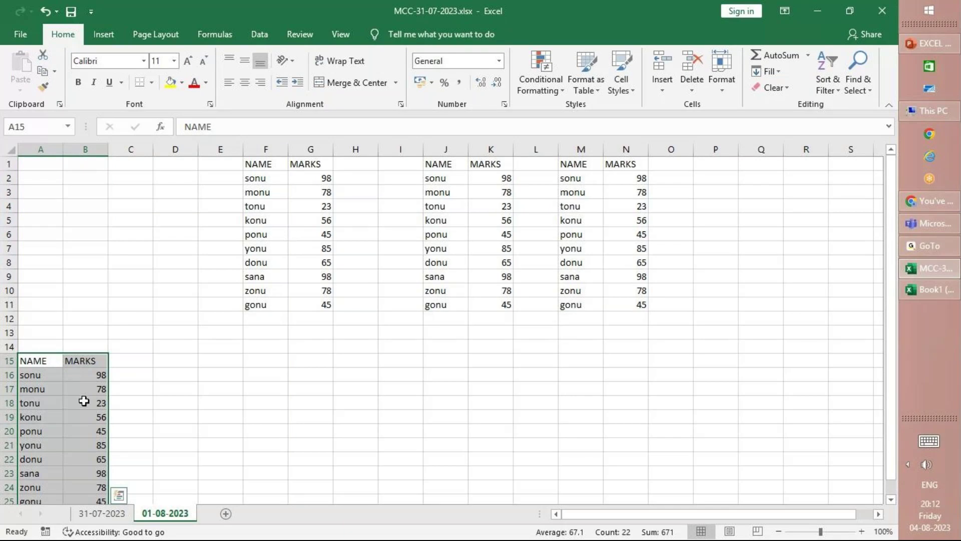
pyautogui.hotkey('ctrl', 'z')
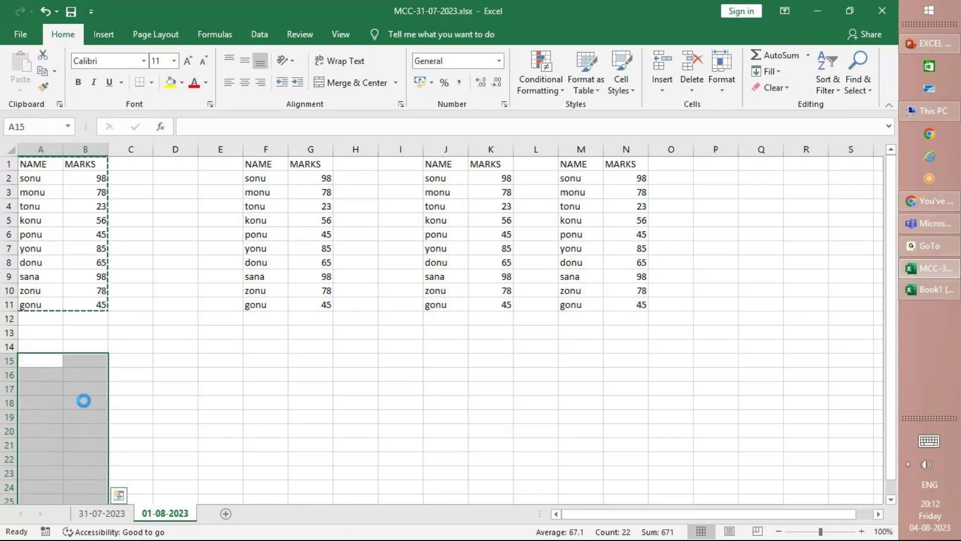
pyautogui.click(43, 363)
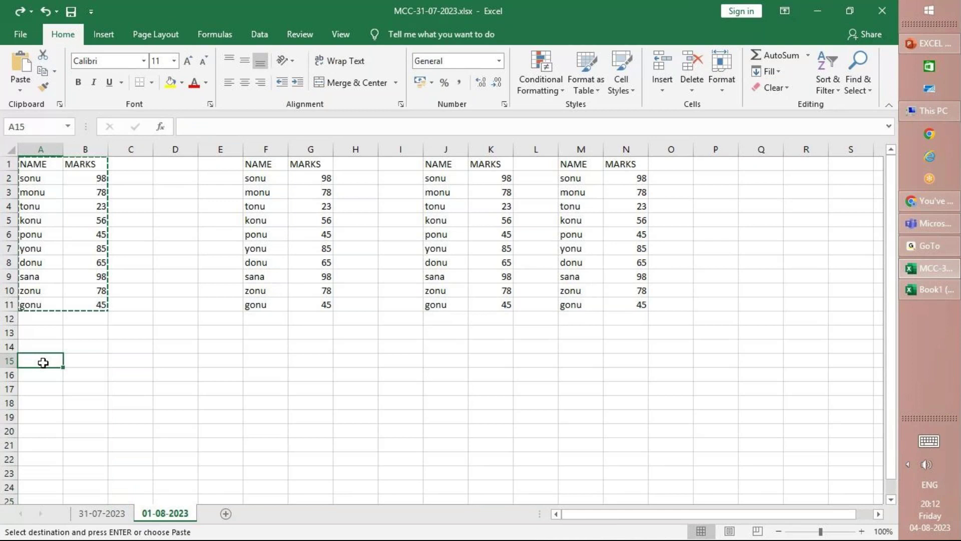
pyautogui.hotkey('ctrl', 'v')
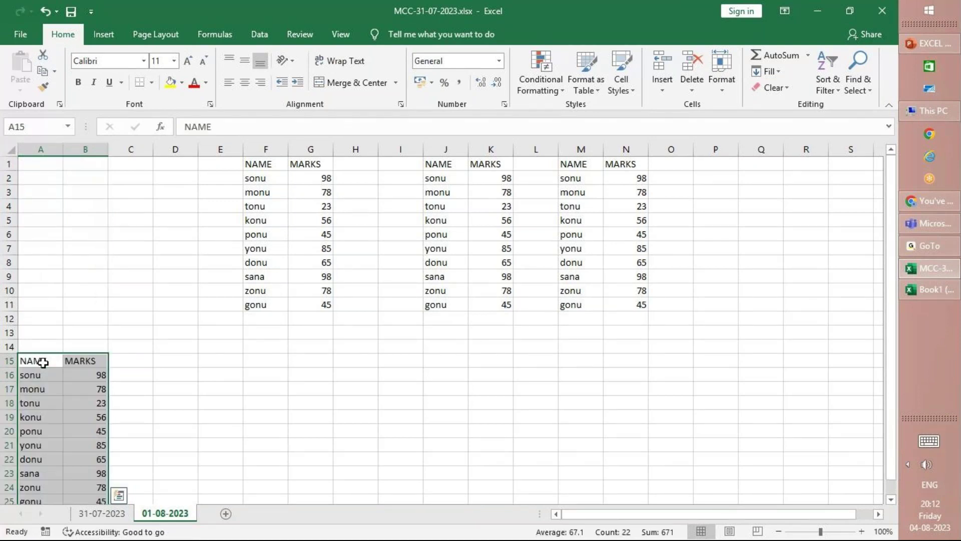
pyautogui.hotkey('ctrl', 'z')
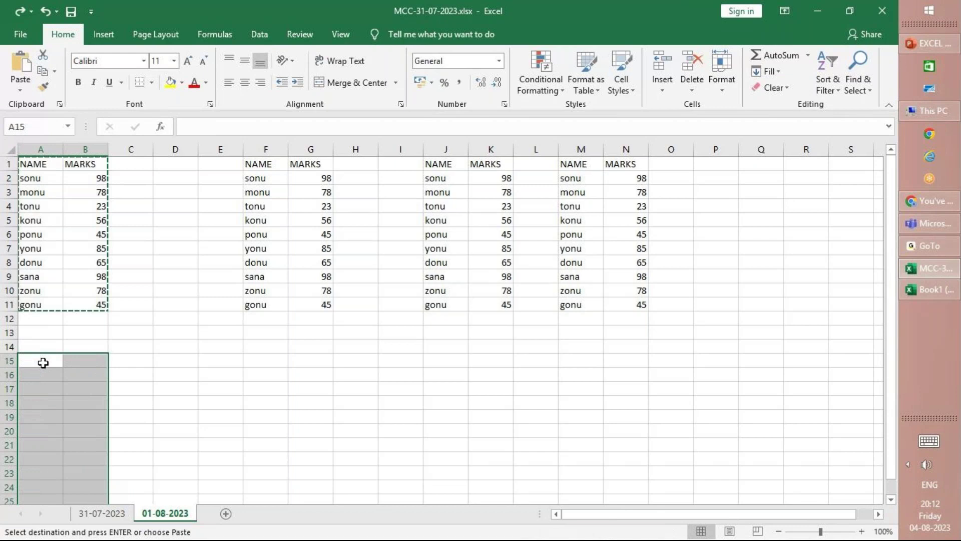
pyautogui.click(31, 165)
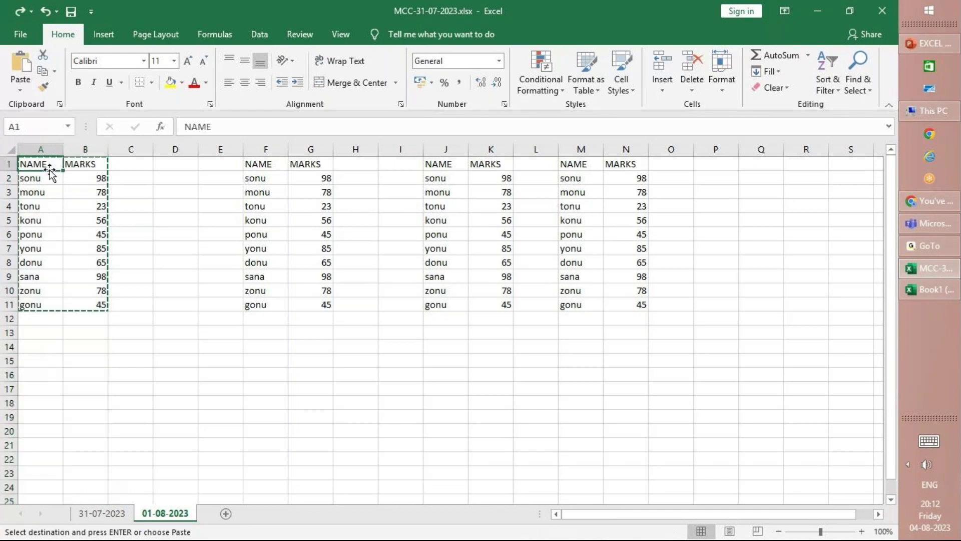
pyautogui.hotkey('ctrl', 'v')
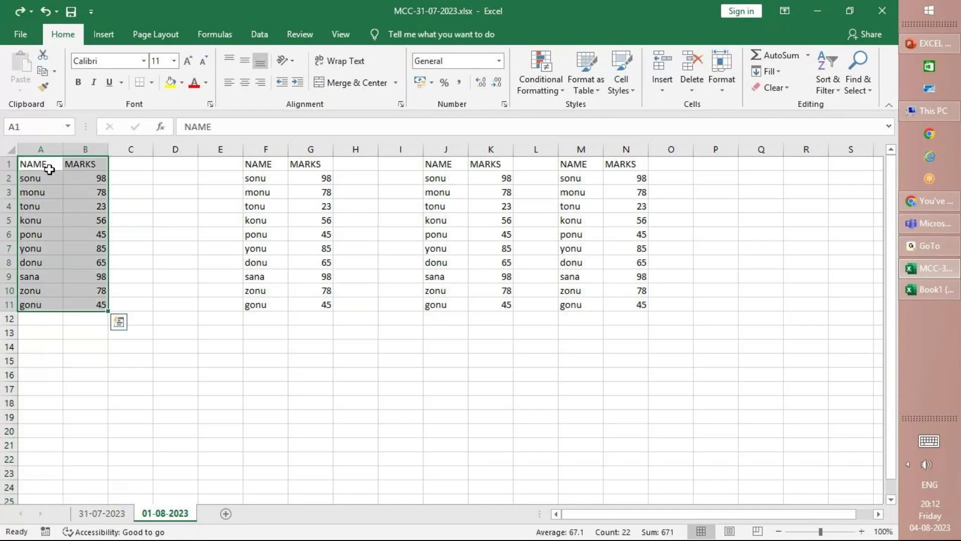
pyautogui.click(49, 169)
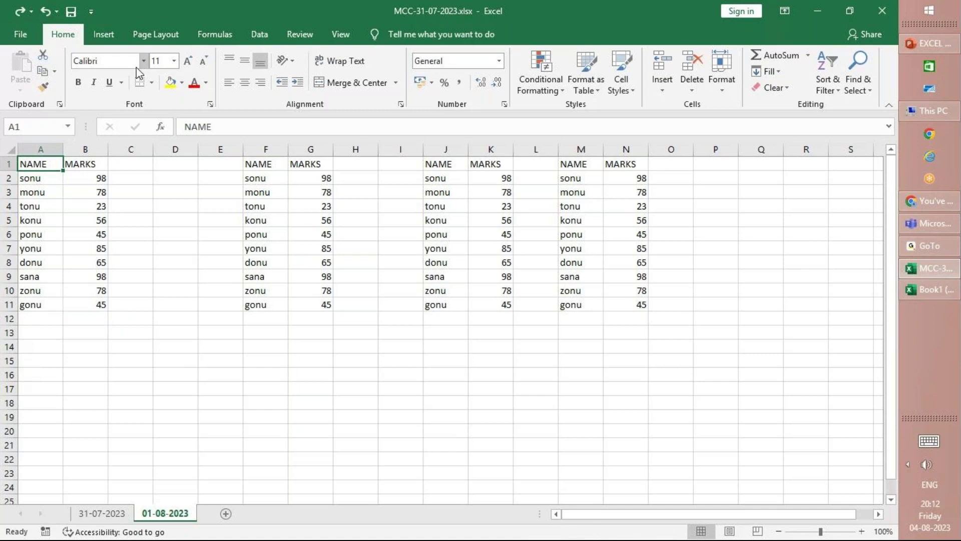
pyautogui.click(67, 200)
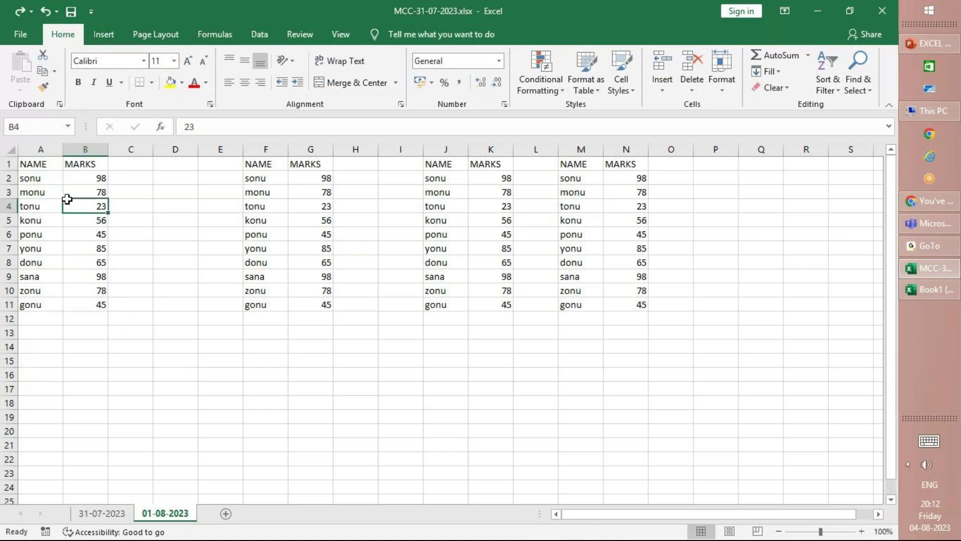
pyautogui.click(47, 167)
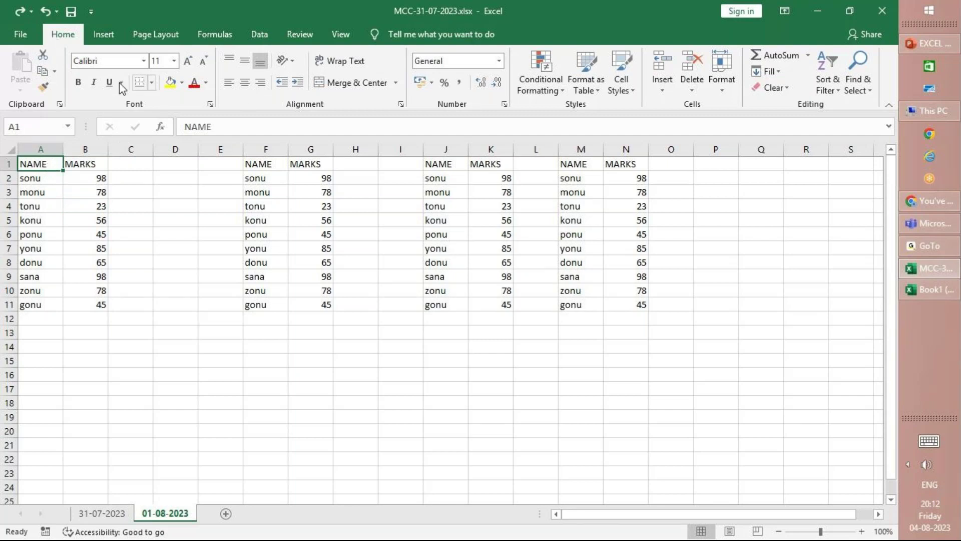
# Set the NAME header in A1 to Adobe Caslon Pro, italic and underlined.
pyautogui.click(142, 64)
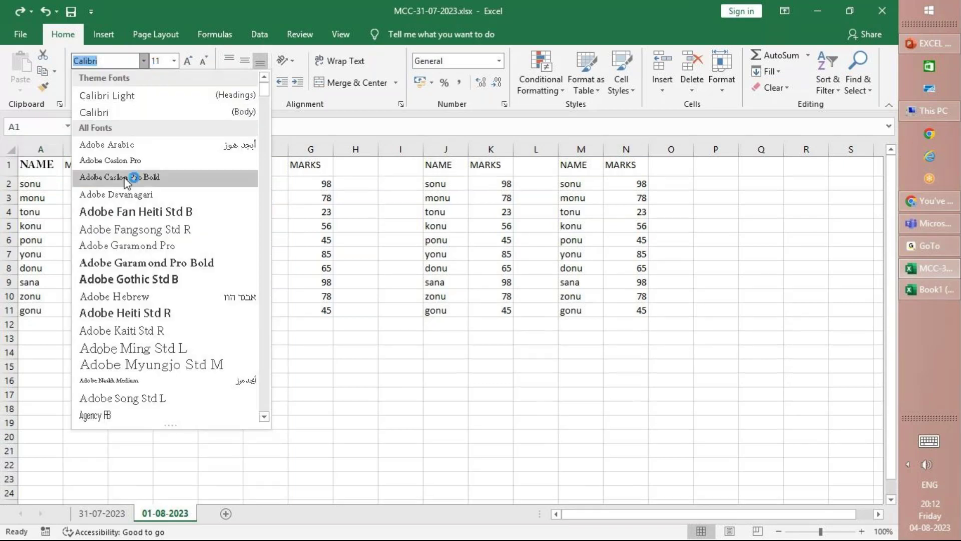
pyautogui.click(140, 166)
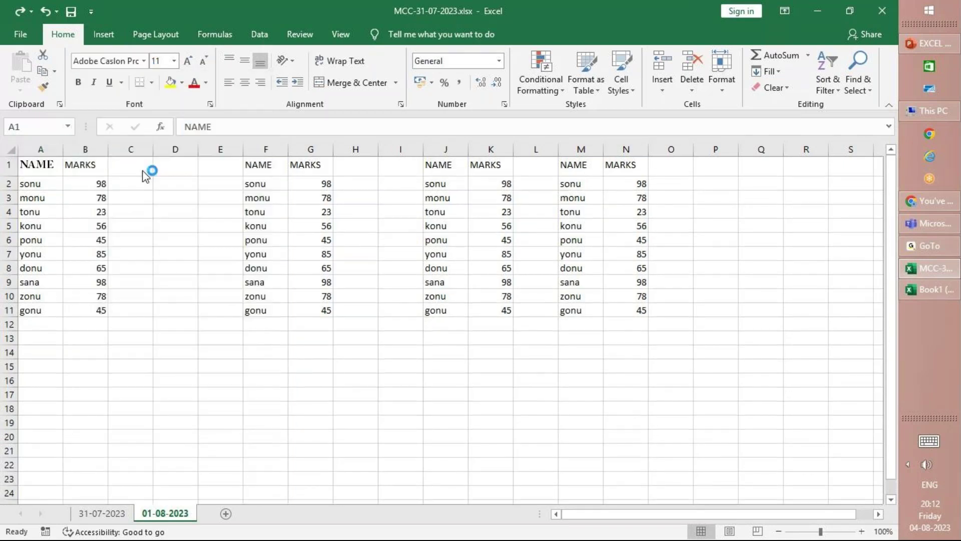
pyautogui.click(177, 64)
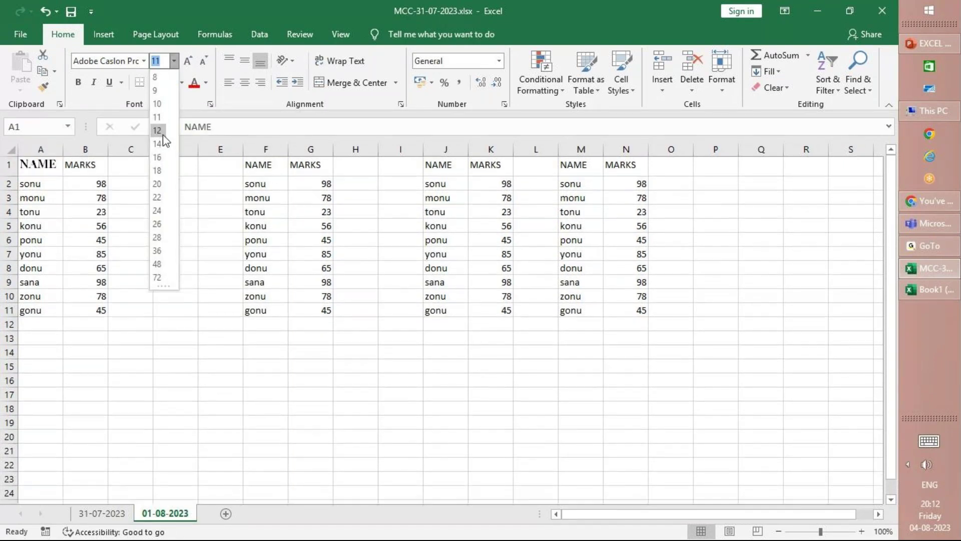
pyautogui.click(158, 131)
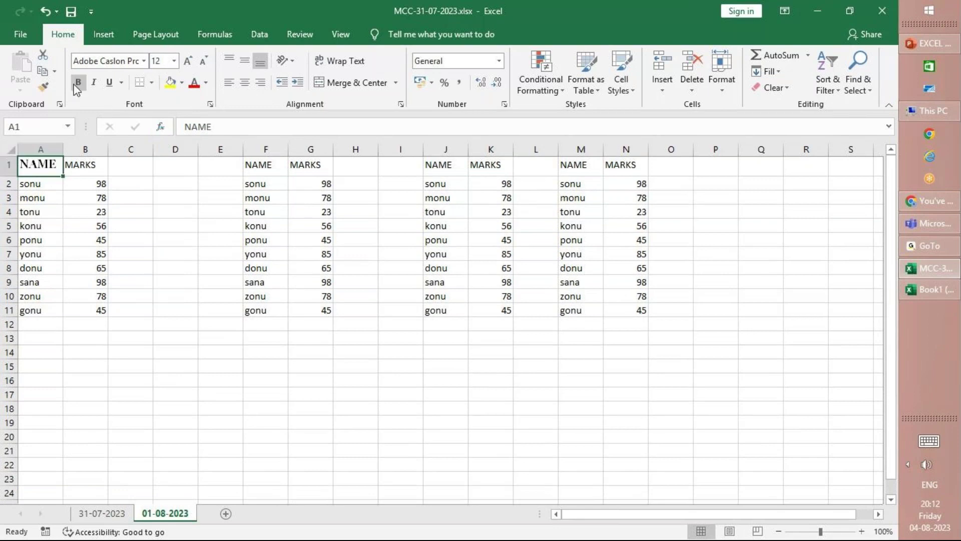
pyautogui.click(95, 85)
pyautogui.click(104, 88)
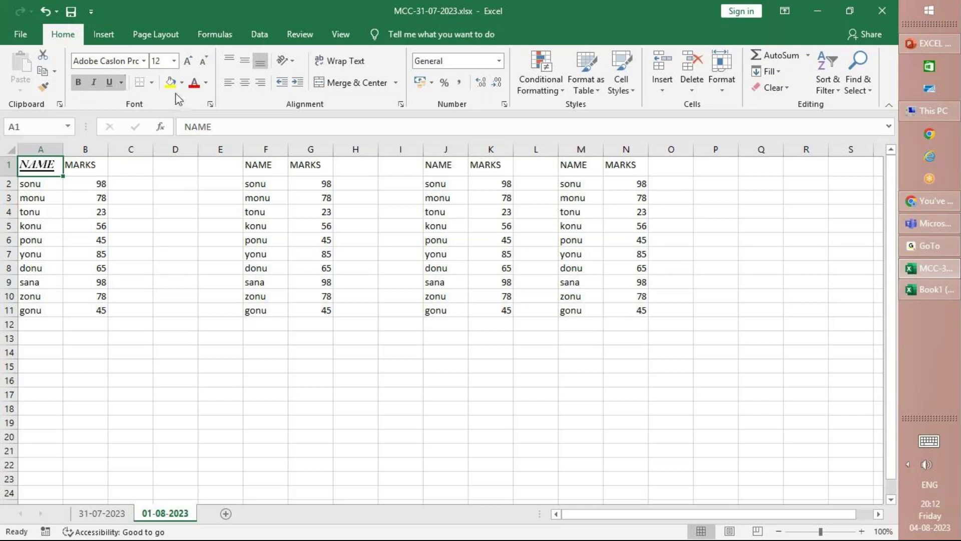
# Adjust the A1 header font size to 14 with Increase and Decrease Font Size.
pyautogui.click(188, 61)
pyautogui.click(188, 62)
pyautogui.click(188, 61)
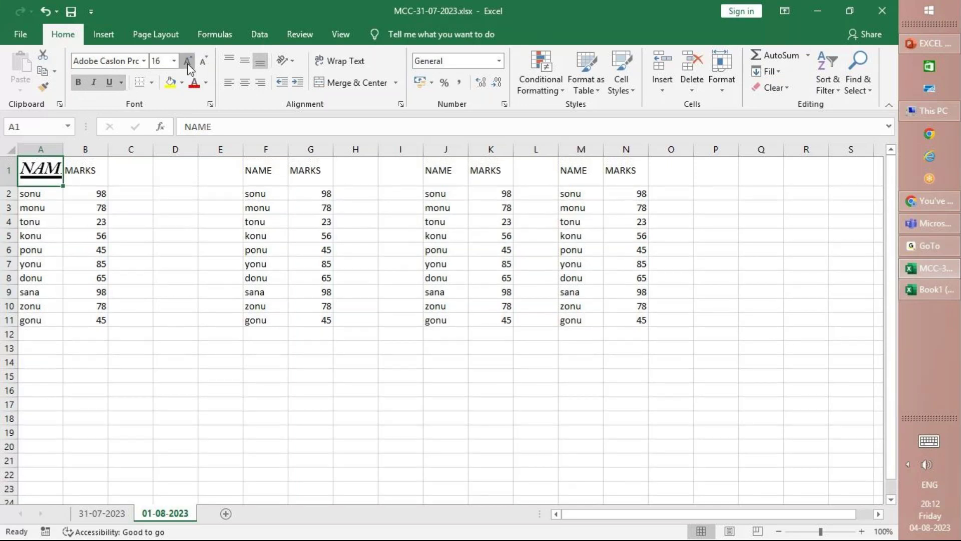
pyautogui.click(188, 61)
pyautogui.click(187, 61)
pyautogui.click(188, 61)
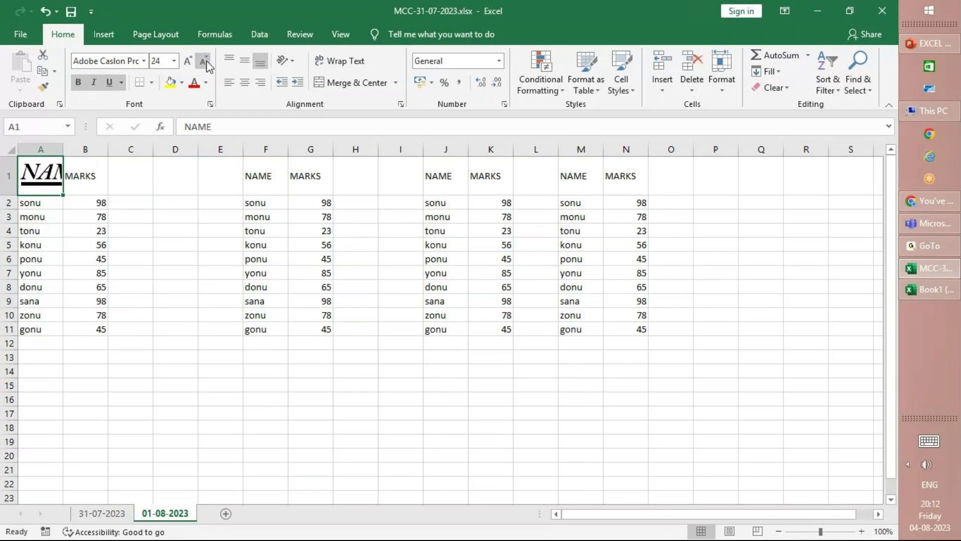
pyautogui.click(203, 62)
pyautogui.click(204, 61)
pyautogui.click(204, 62)
pyautogui.click(204, 62)
pyautogui.click(204, 61)
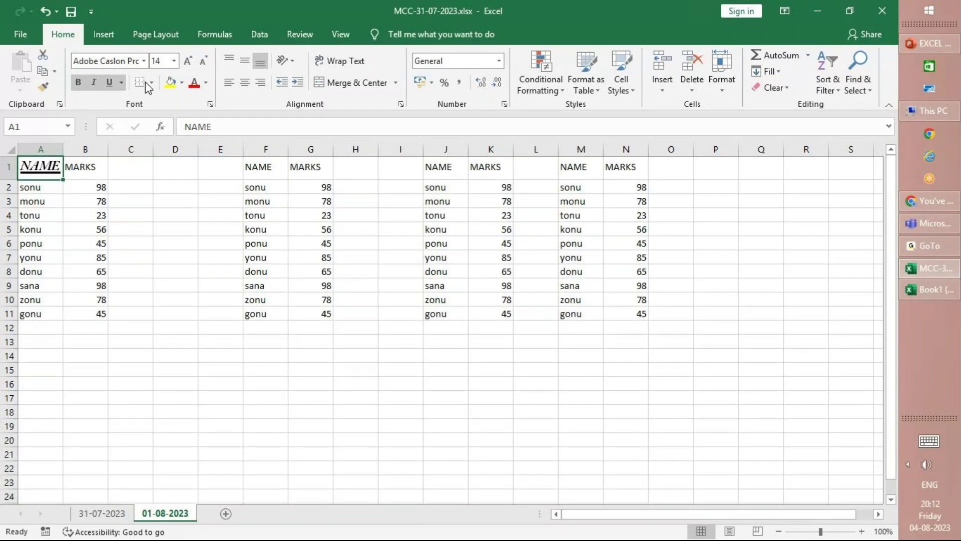
pyautogui.click(182, 83)
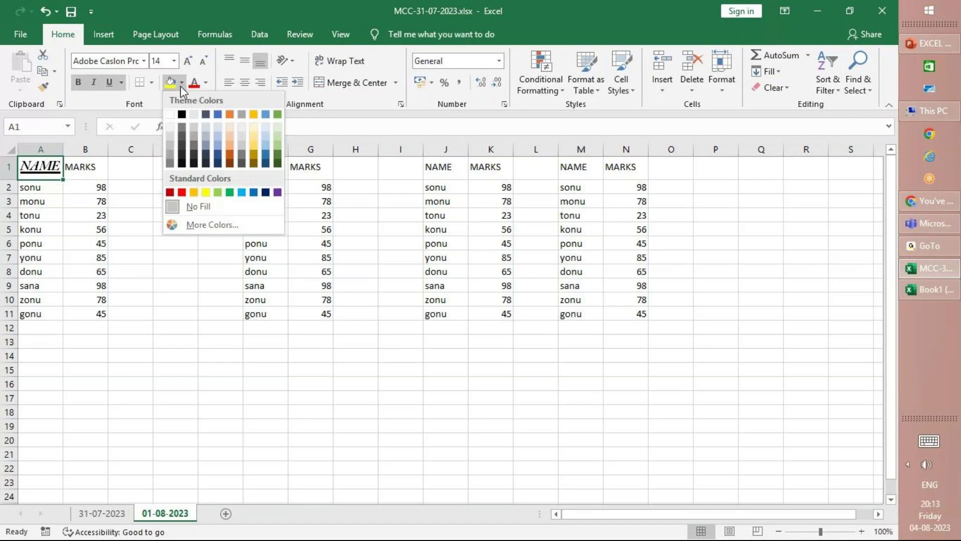
# Fill A1 with yellow and make the NAME text blue.
pyautogui.click(203, 192)
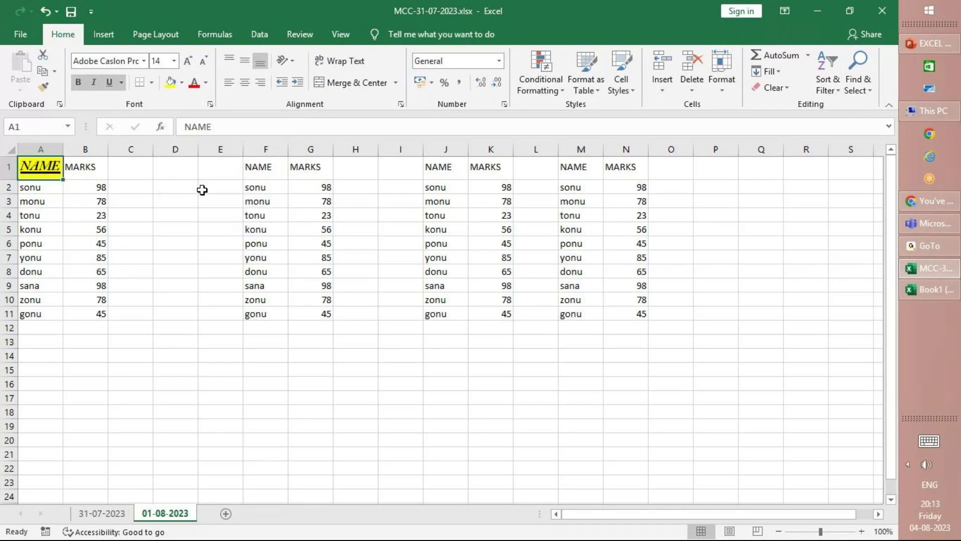
pyautogui.click(205, 83)
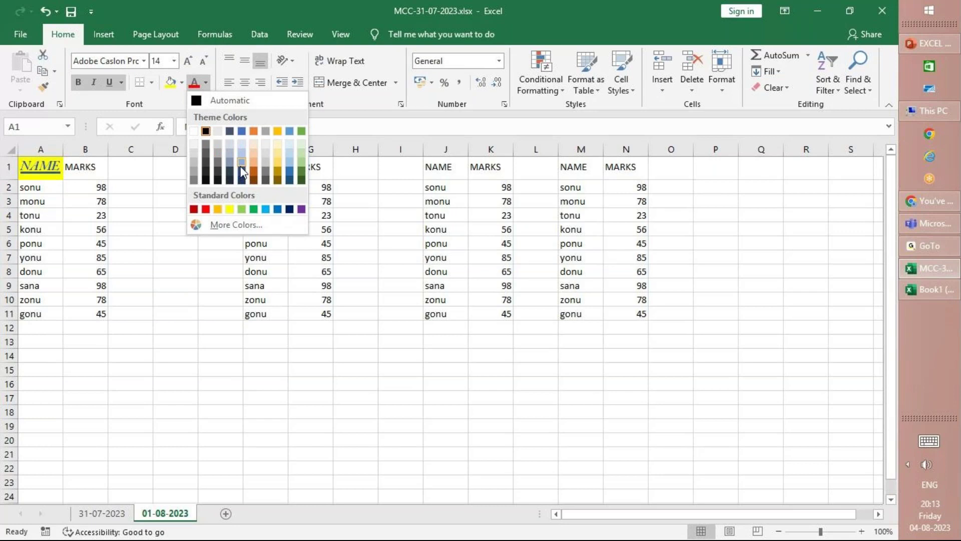
pyautogui.click(242, 132)
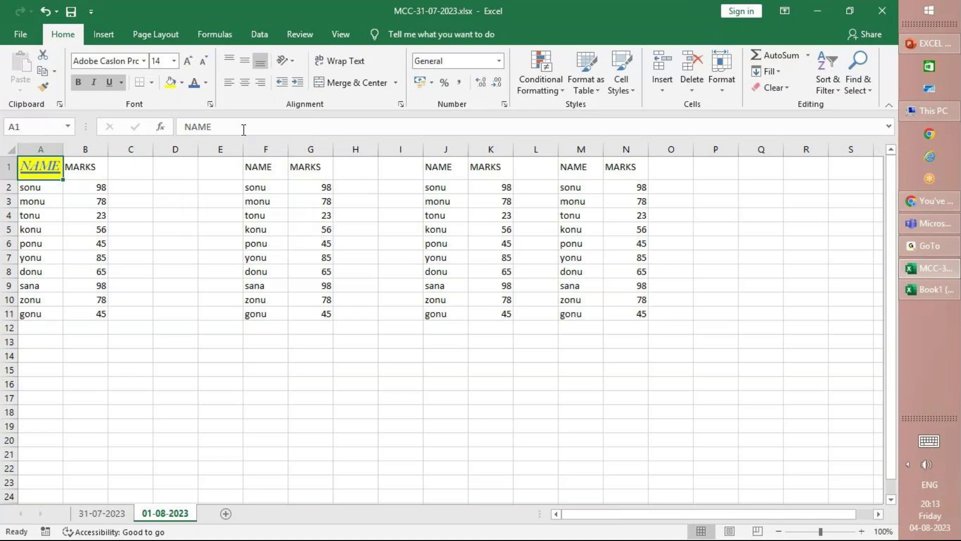
pyautogui.click(57, 213)
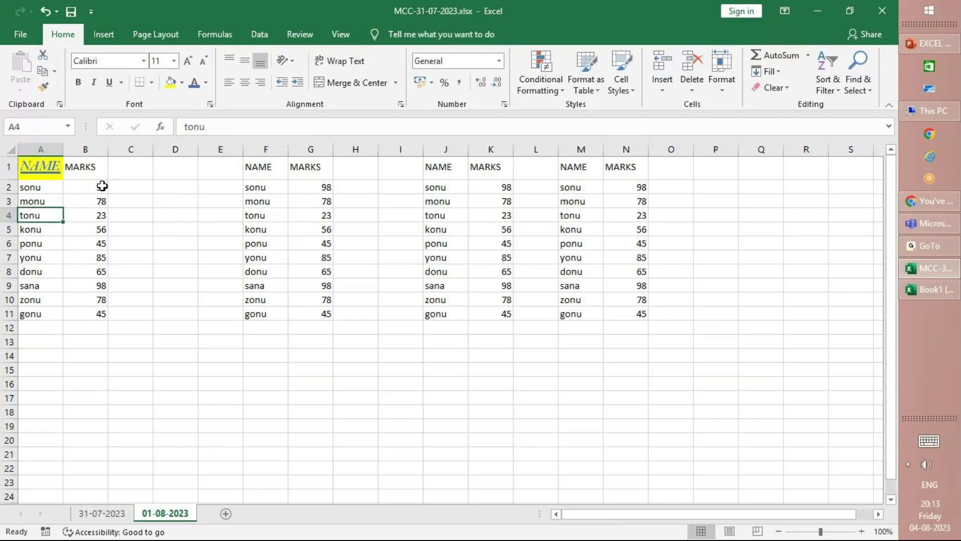
pyautogui.click(93, 174)
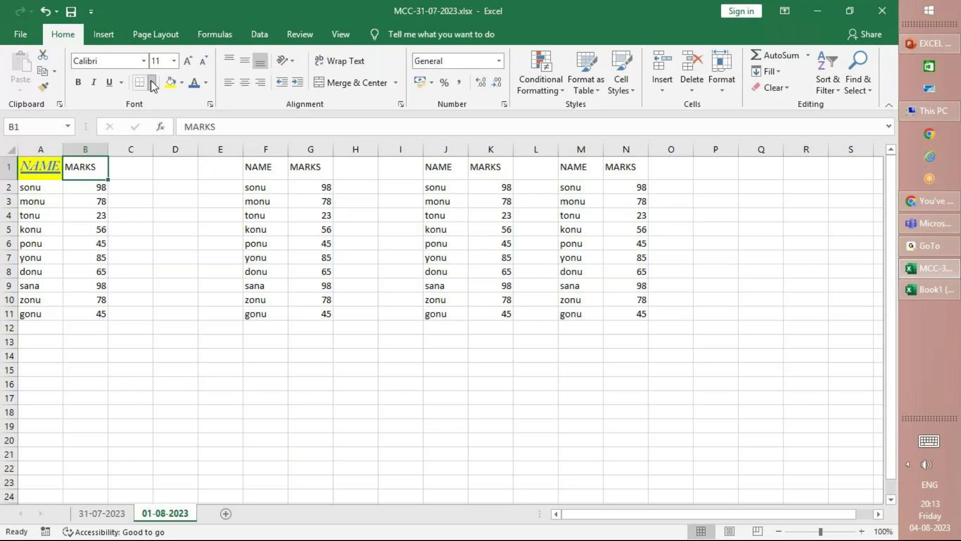
# Apply Thick Outside Borders to the MARKS header B1, then select B1:B12.
pyautogui.click(151, 80)
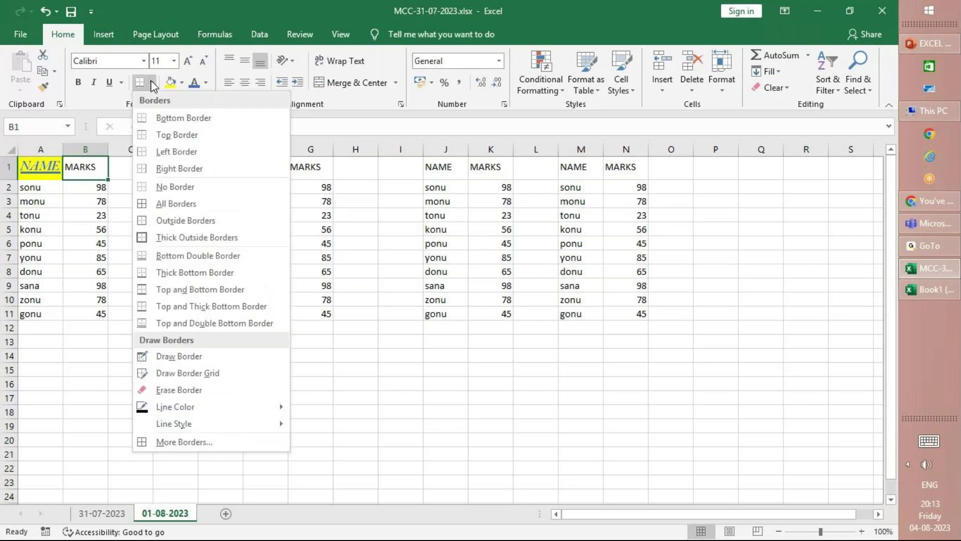
pyautogui.click(152, 231)
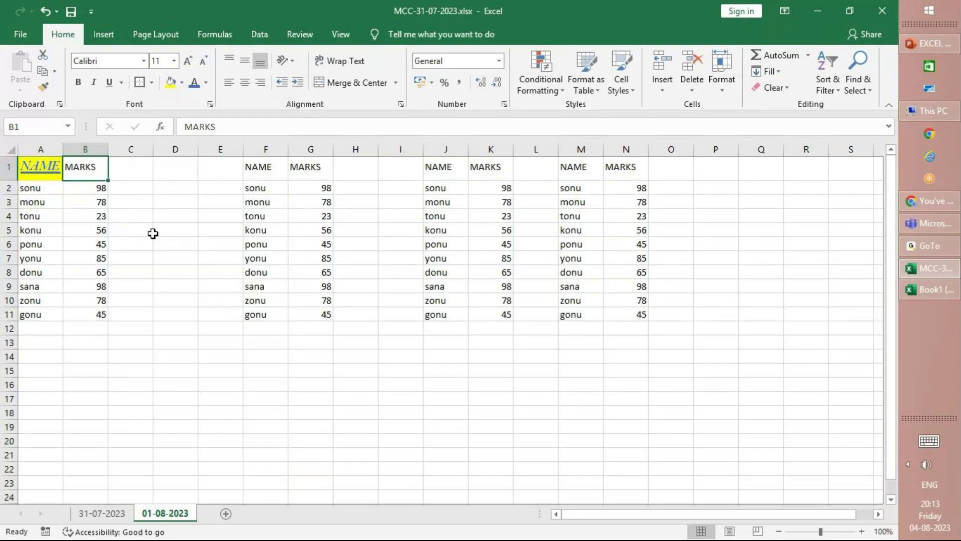
pyautogui.click(86, 220)
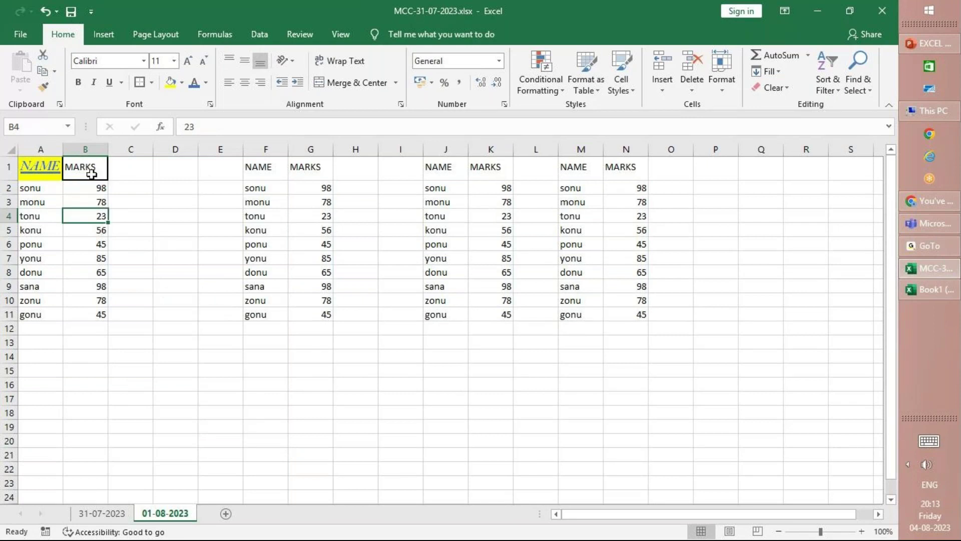
pyautogui.click(83, 172)
pyautogui.moveTo(84, 173); pyautogui.dragTo(85, 329)
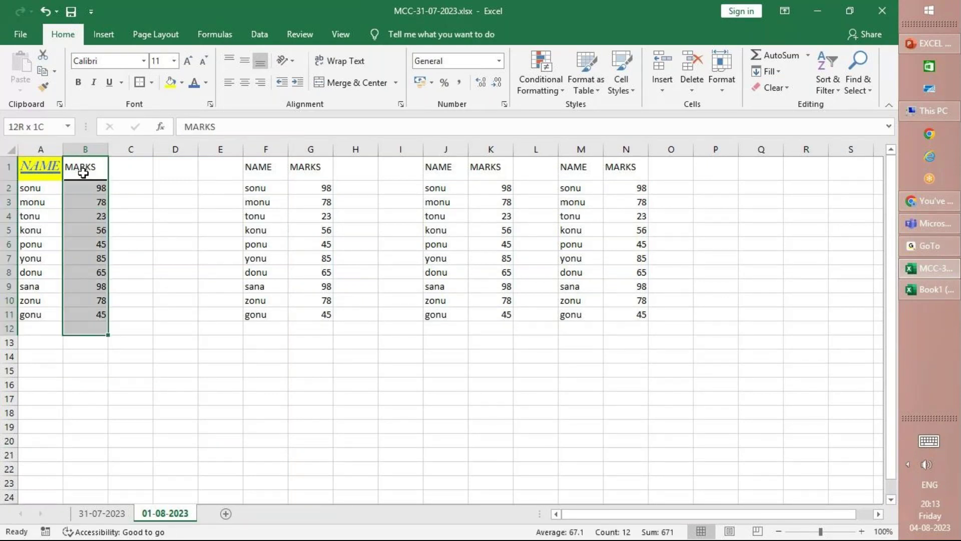
# Outline the MARKS column range B1:B12 with a thick border.
pyautogui.click(140, 82)
pyautogui.click(89, 216)
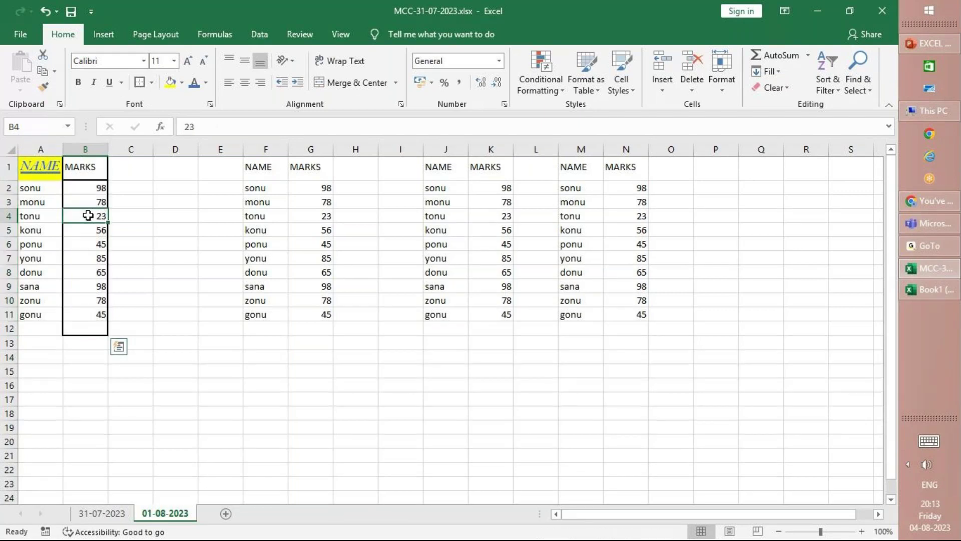
pyautogui.click(137, 214)
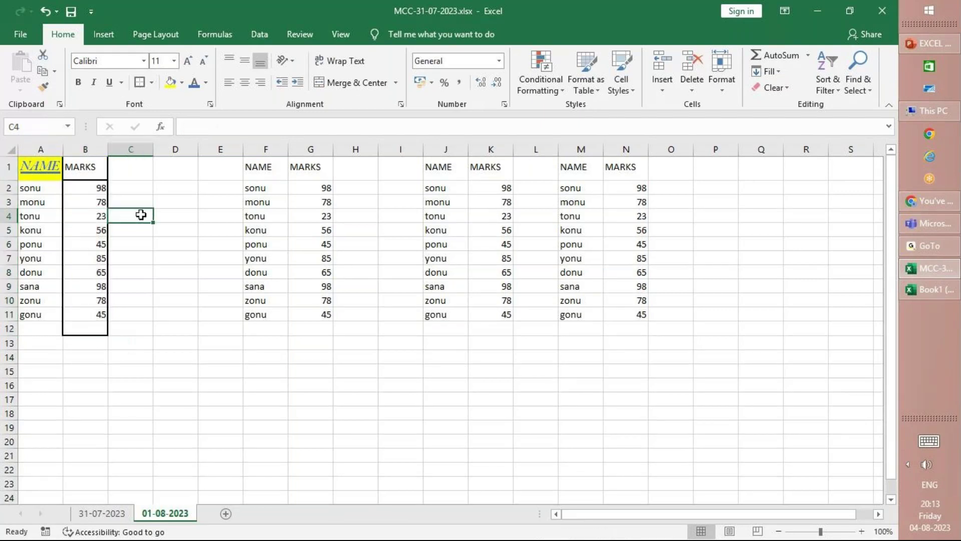
pyautogui.click(28, 197)
# Copy the styled NAME header from A1 and paste it into F1.
pyautogui.click(46, 170)
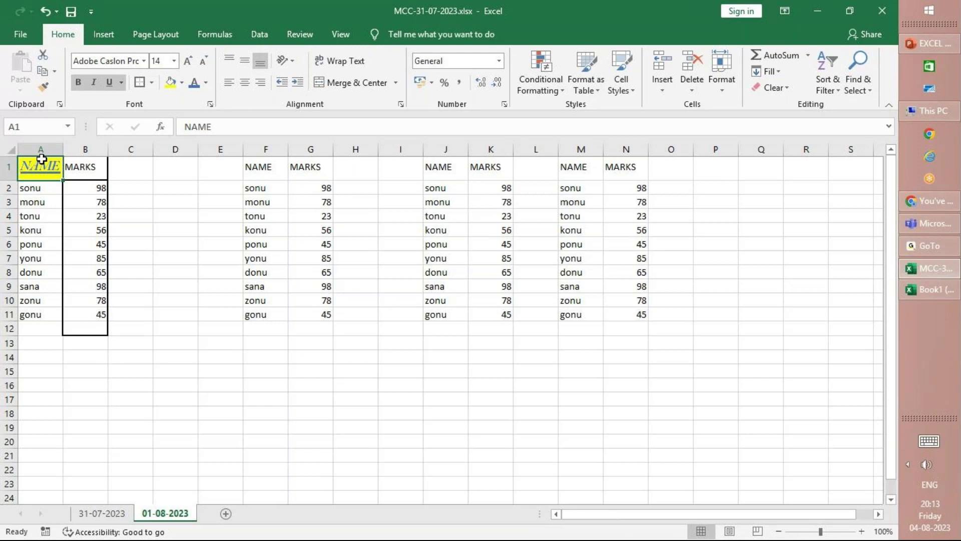
pyautogui.hotkey('ctrl', 'c')
pyautogui.click(273, 166)
pyautogui.hotkey('ctrl', 'v')
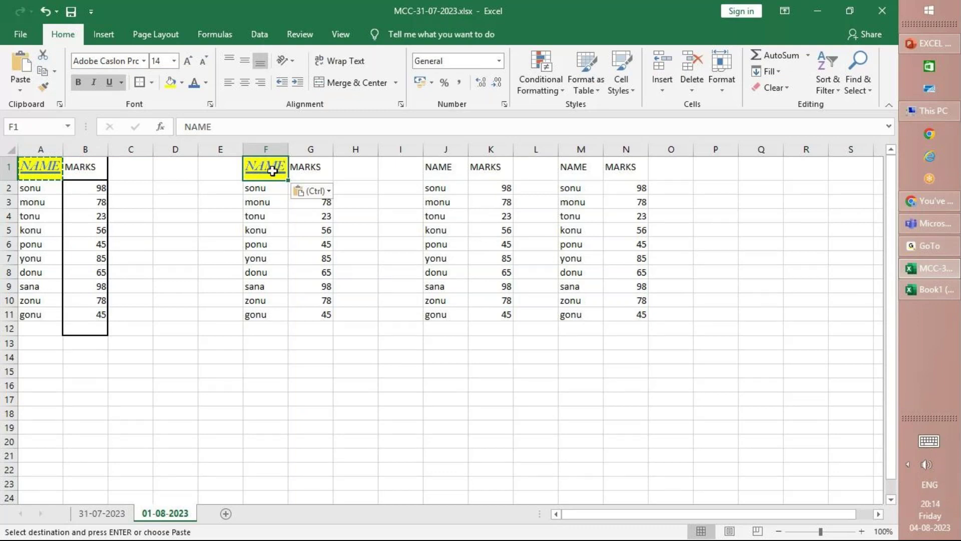
pyautogui.click(449, 216)
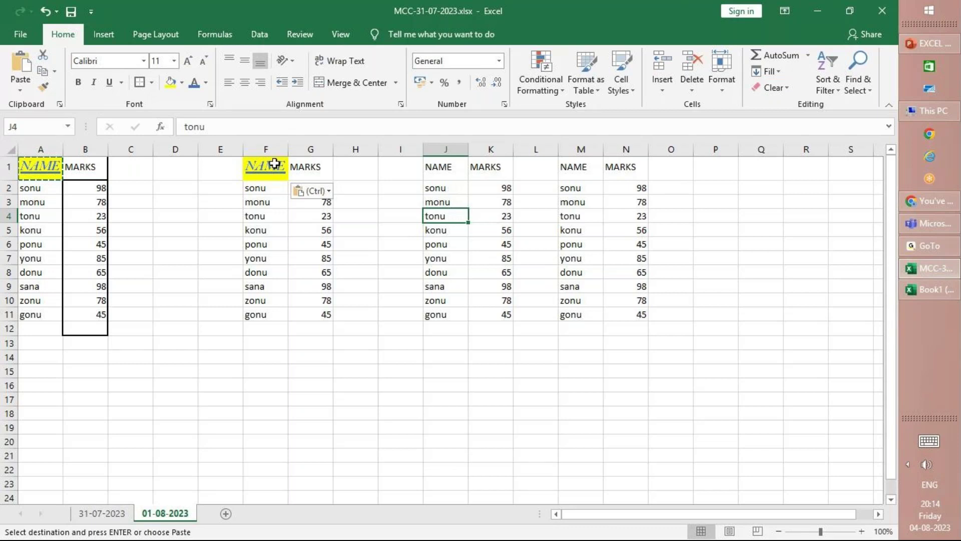
pyautogui.click(404, 367)
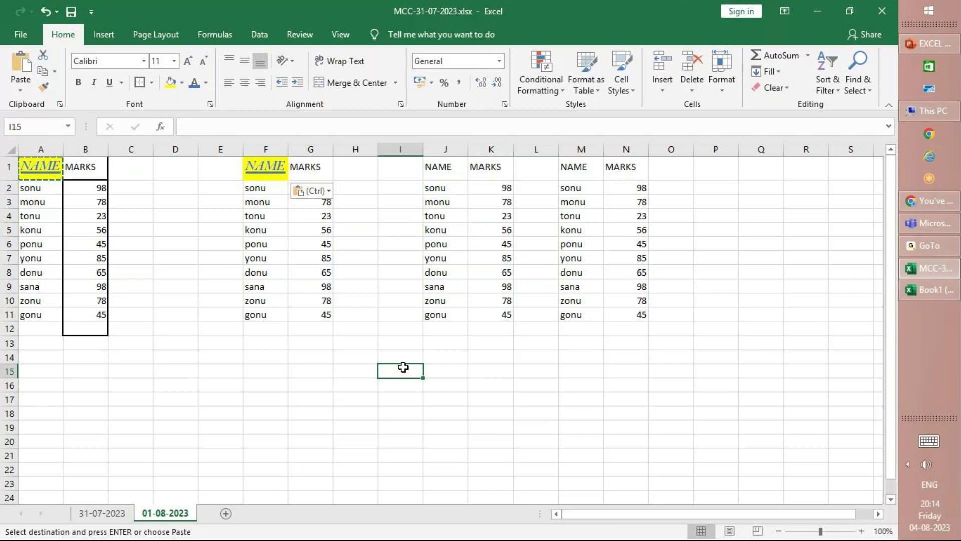
# Enter MS OFFICE in I15 and autofit column I to fit it.
pyautogui.write('MS OFFICE')
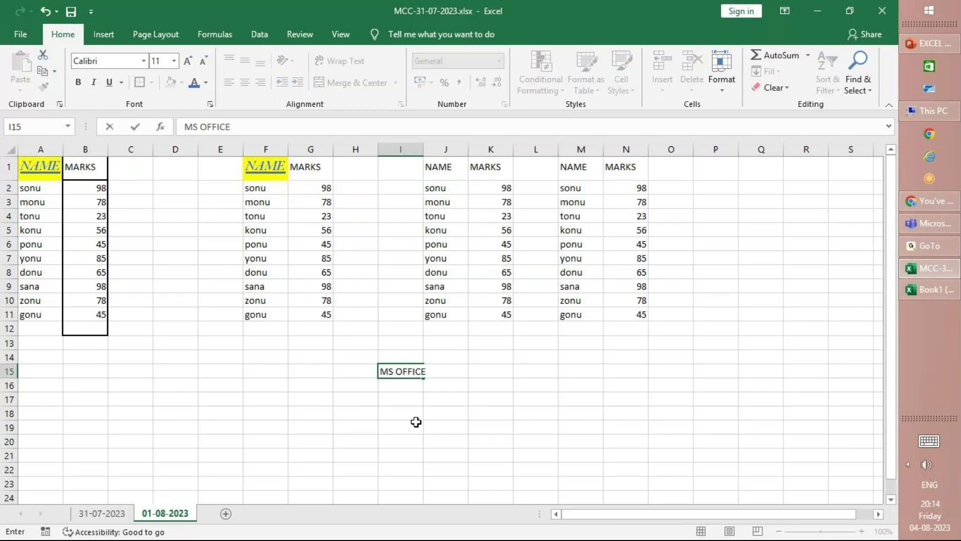
pyautogui.click(407, 416)
pyautogui.click(413, 371)
pyautogui.doubleClick(423, 148)
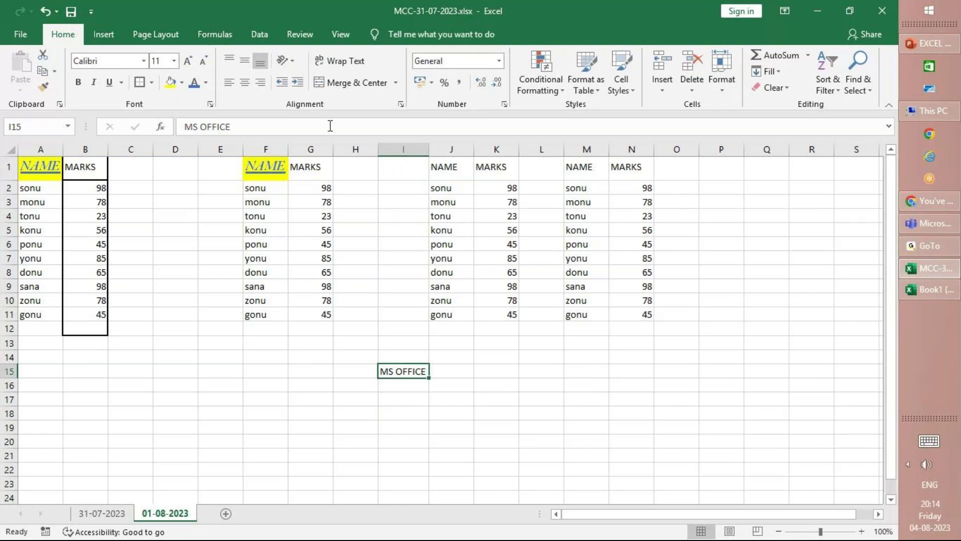
# Paste the F1 header into I15, then undo it to keep MS OFFICE.
pyautogui.click(269, 184)
pyautogui.click(271, 174)
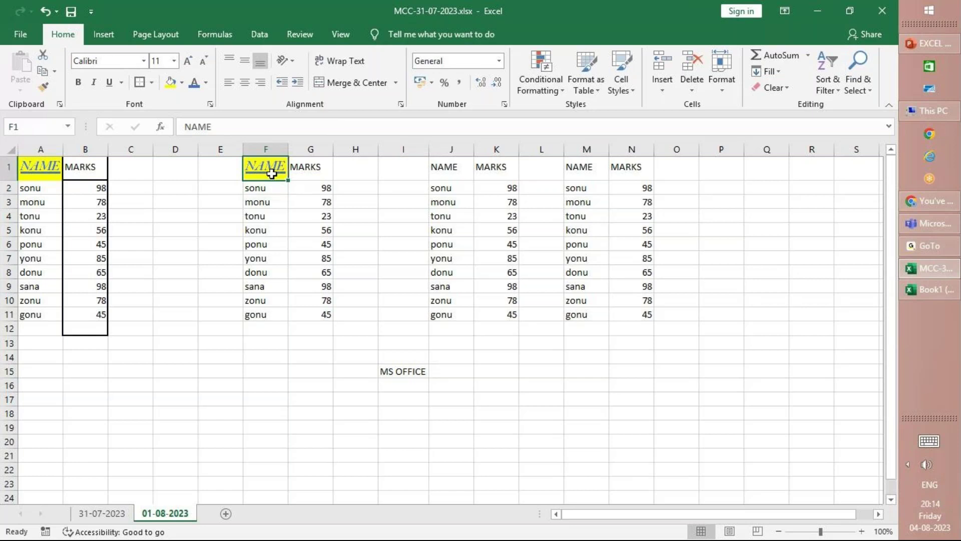
pyautogui.hotkey('ctrl', 'c')
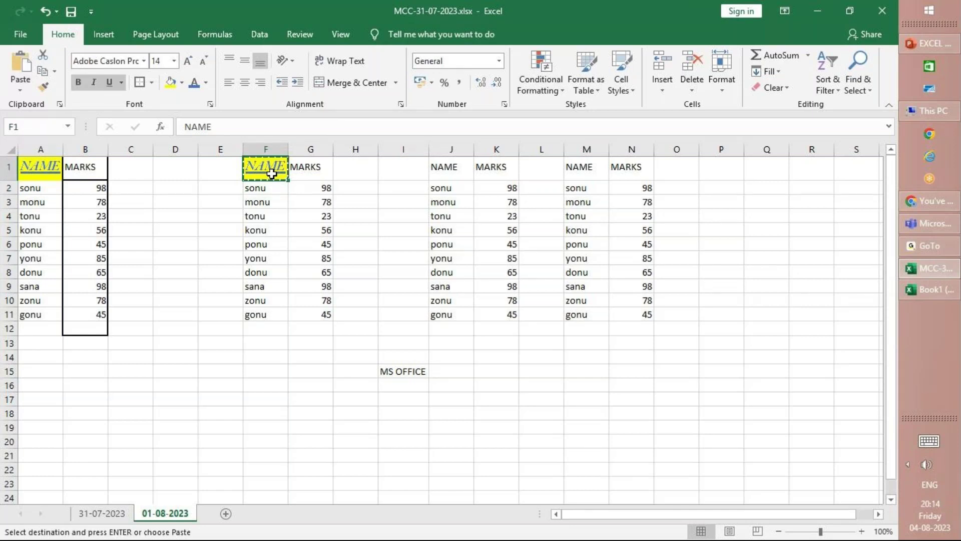
pyautogui.click(398, 376)
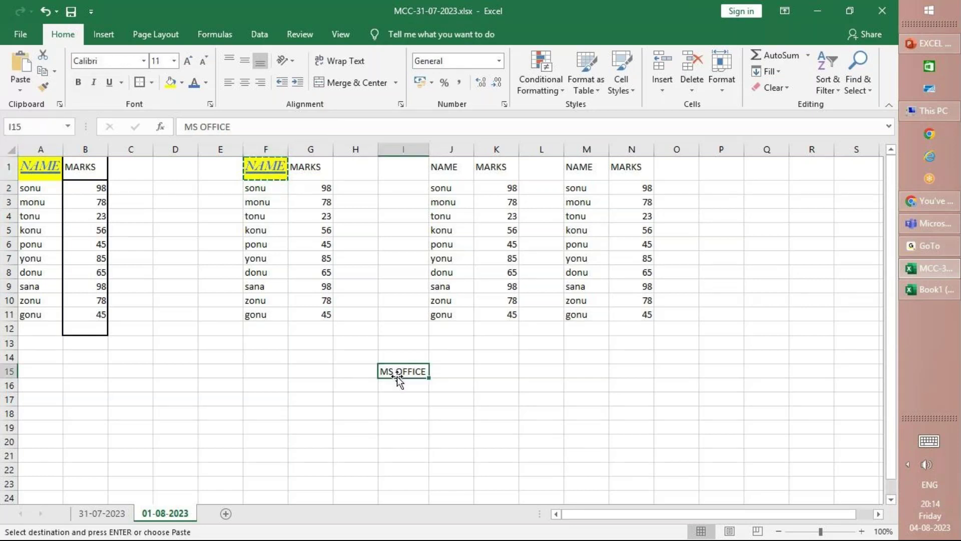
pyautogui.press('Return')
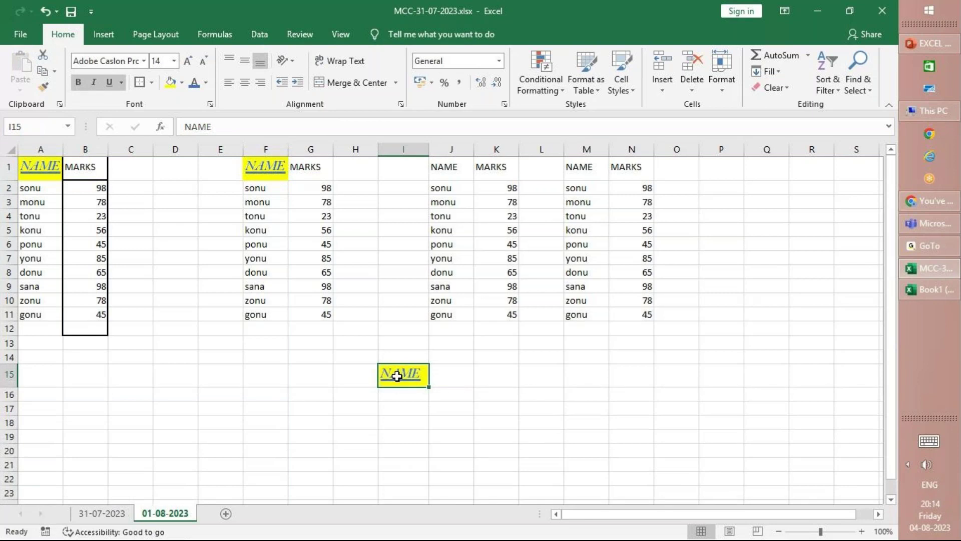
pyautogui.hotkey('ctrl', 'z')
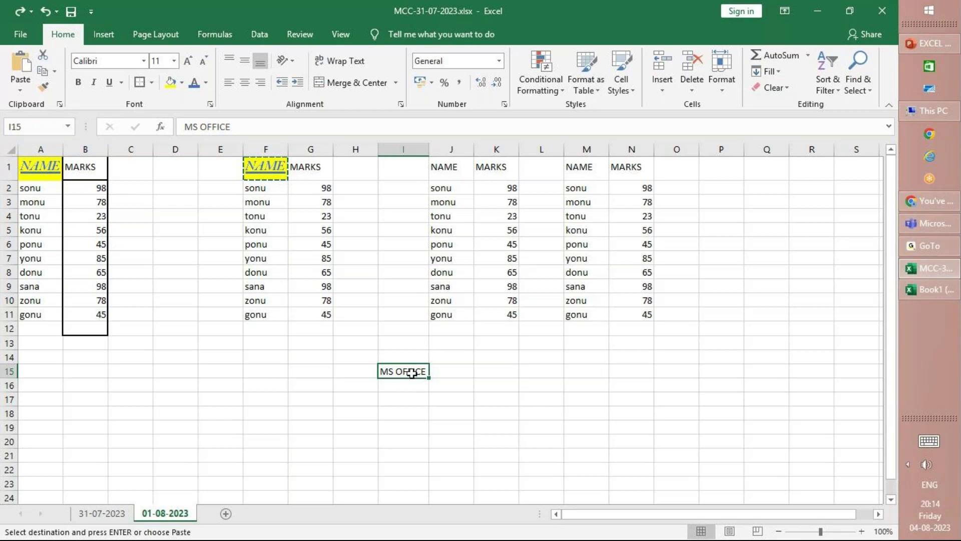
pyautogui.click(31, 161)
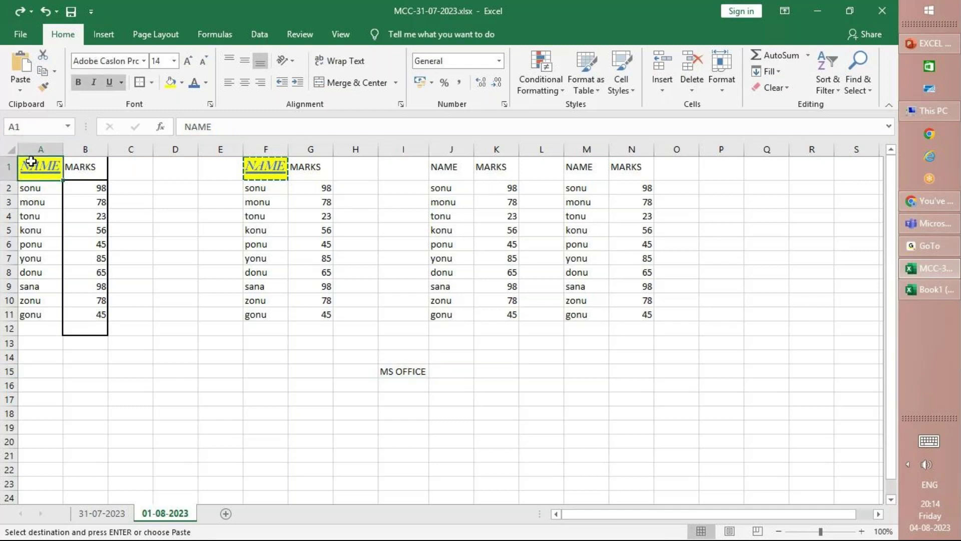
# Use Format Painter to copy F1's header style onto MS OFFICE in I15.
pyautogui.press('Return')
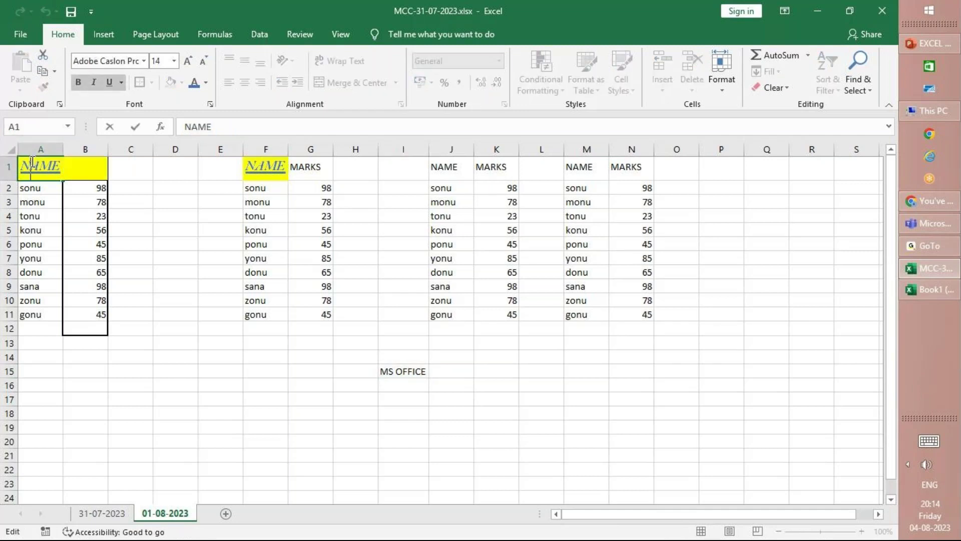
pyautogui.click(155, 197)
pyautogui.click(263, 169)
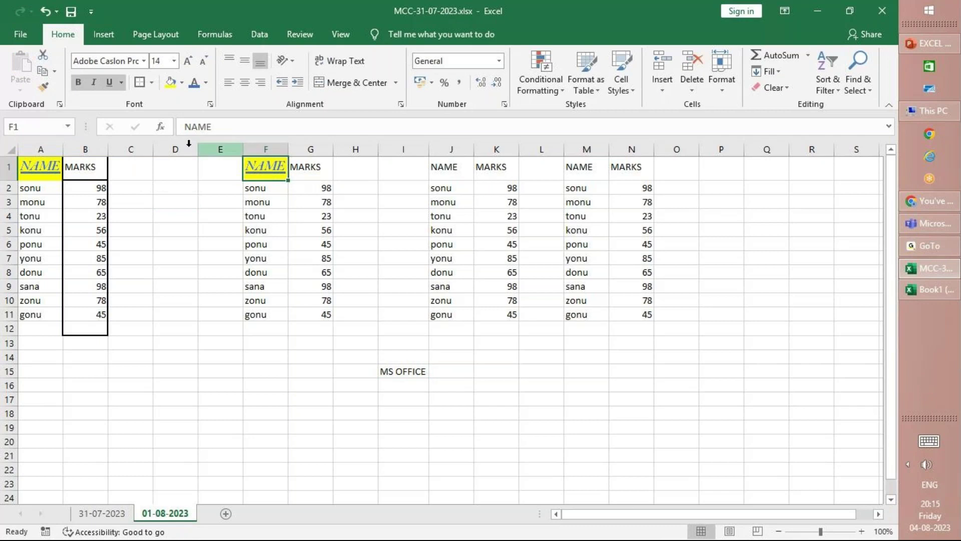
pyautogui.click(44, 87)
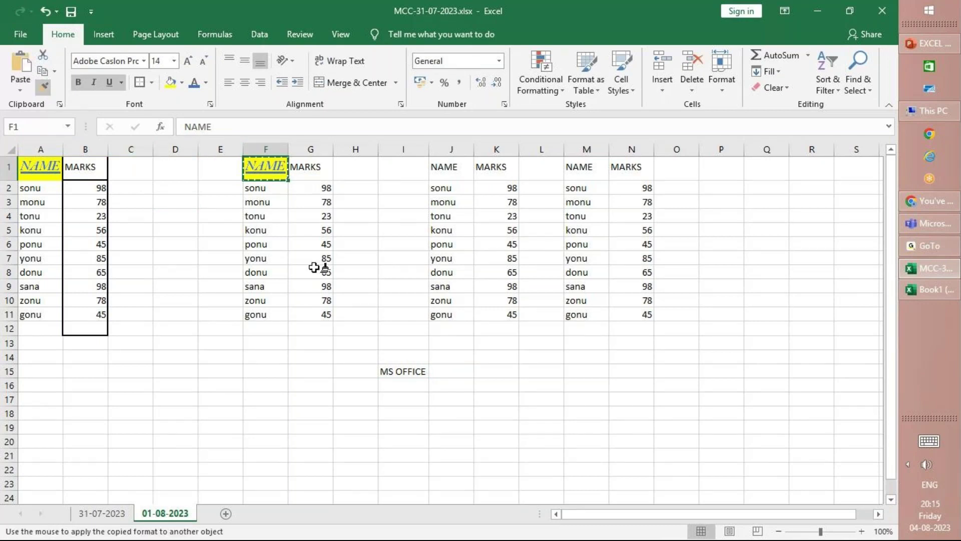
pyautogui.click(408, 369)
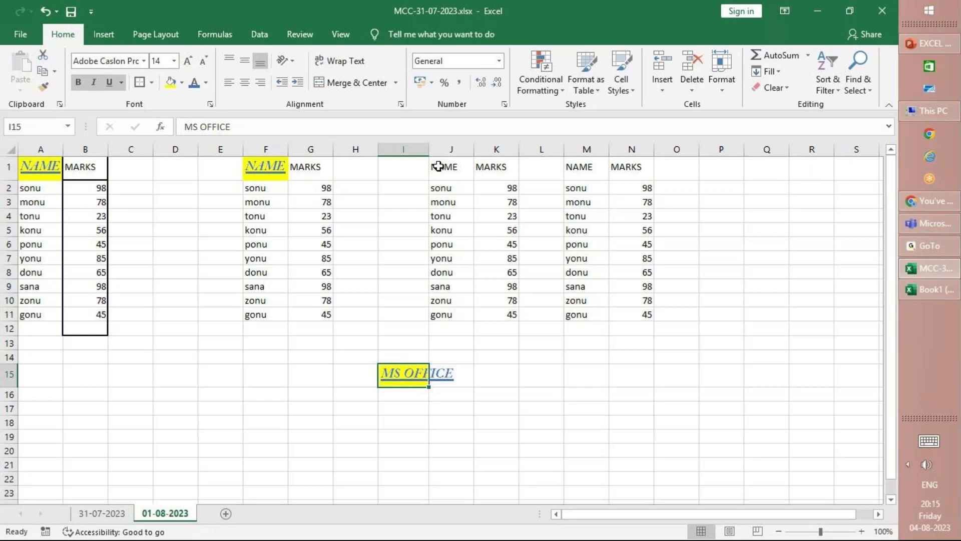
pyautogui.click(273, 161)
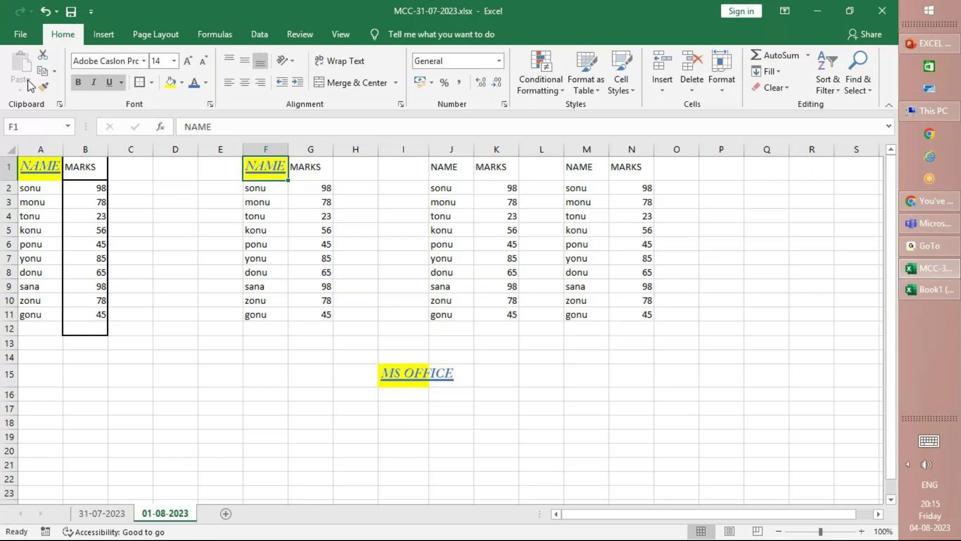
# Paint F1's header style onto tonu in J4 with Format Painter.
pyautogui.click(44, 87)
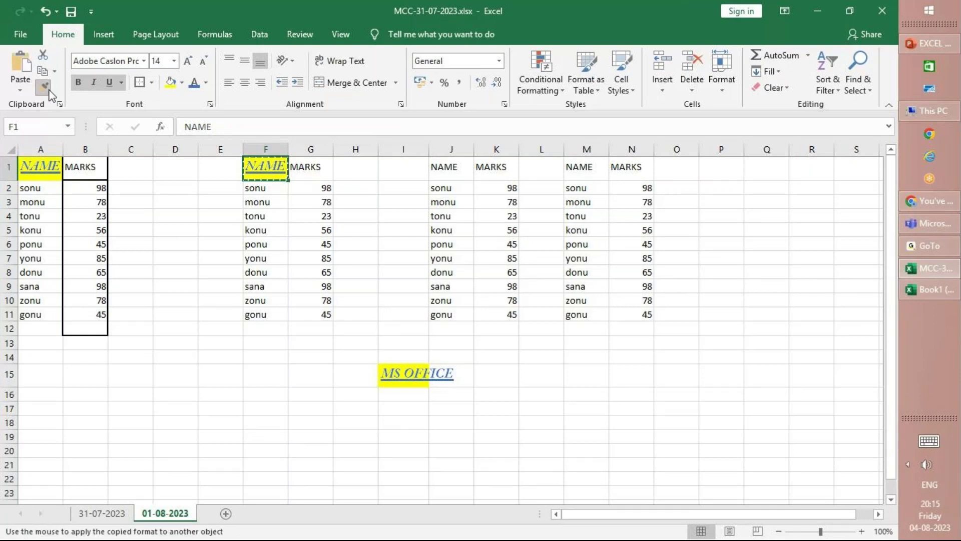
pyautogui.click(447, 217)
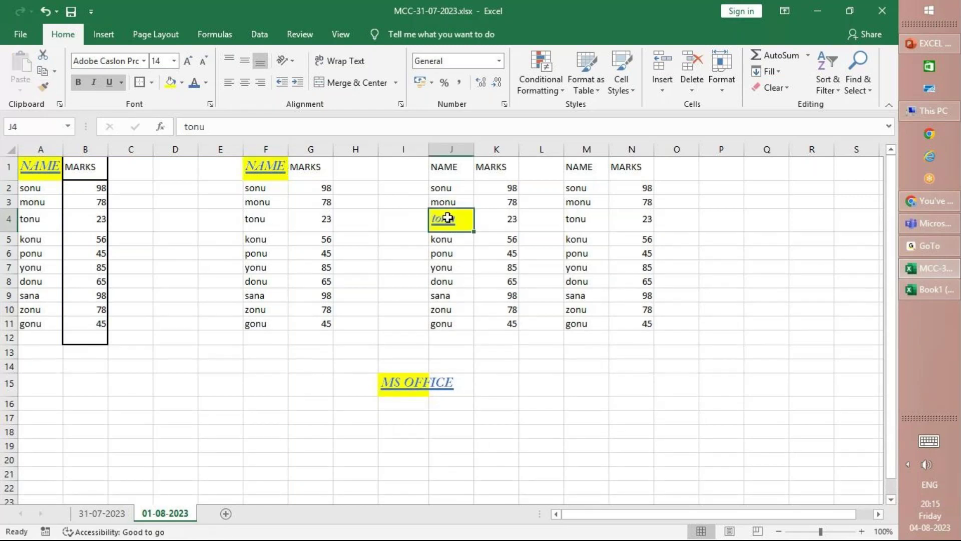
pyautogui.click(266, 163)
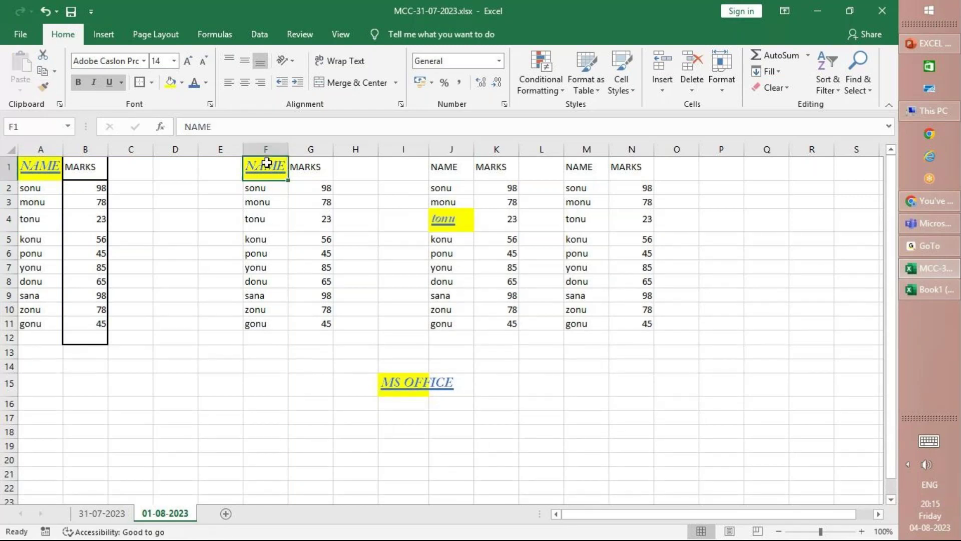
pyautogui.click(47, 164)
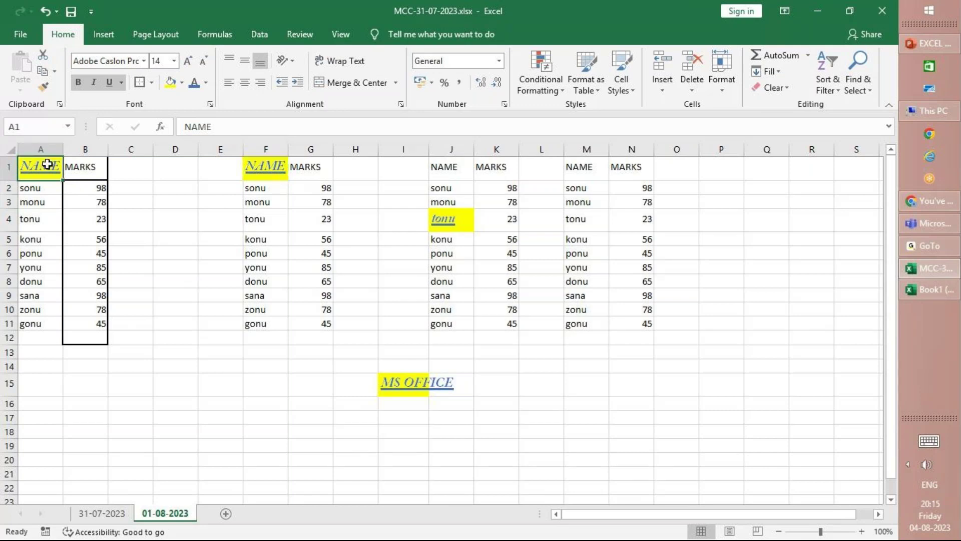
pyautogui.click(44, 87)
pyautogui.click(44, 87)
# Paint A1's style onto konu in F5, then F5's style onto J6:J11.
pyautogui.keyDown('ctrl'); pyautogui.click(273, 221); pyautogui.keyUp('ctrl')
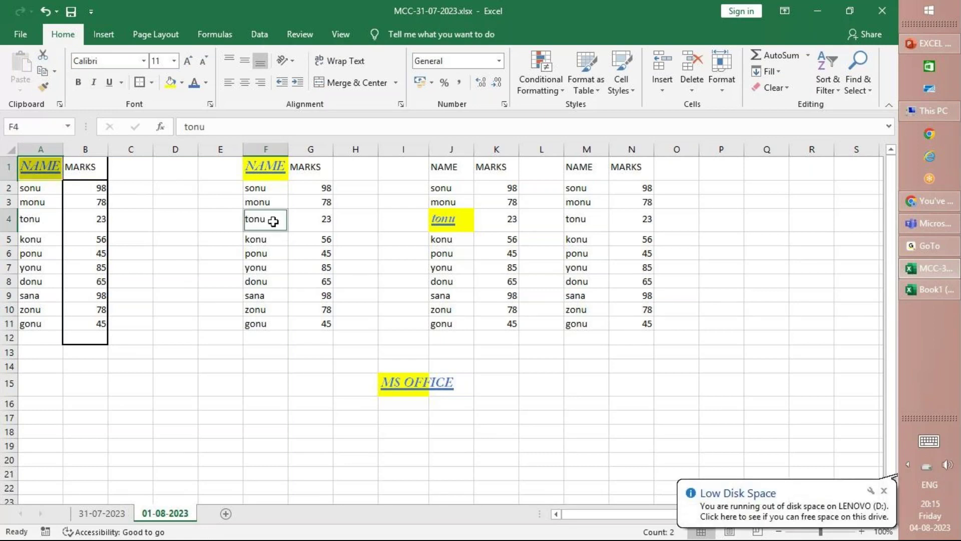
pyautogui.click(263, 267)
pyautogui.click(43, 171)
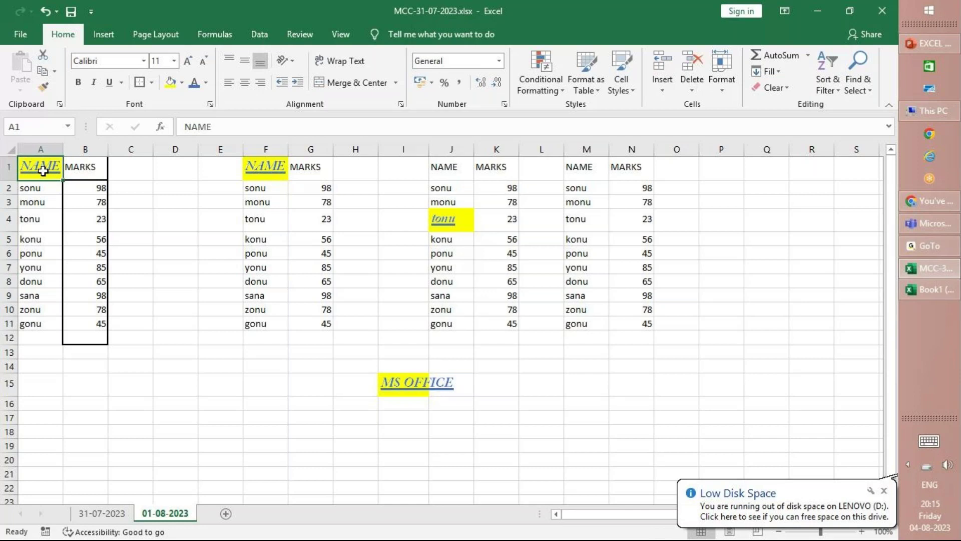
pyautogui.click(45, 88)
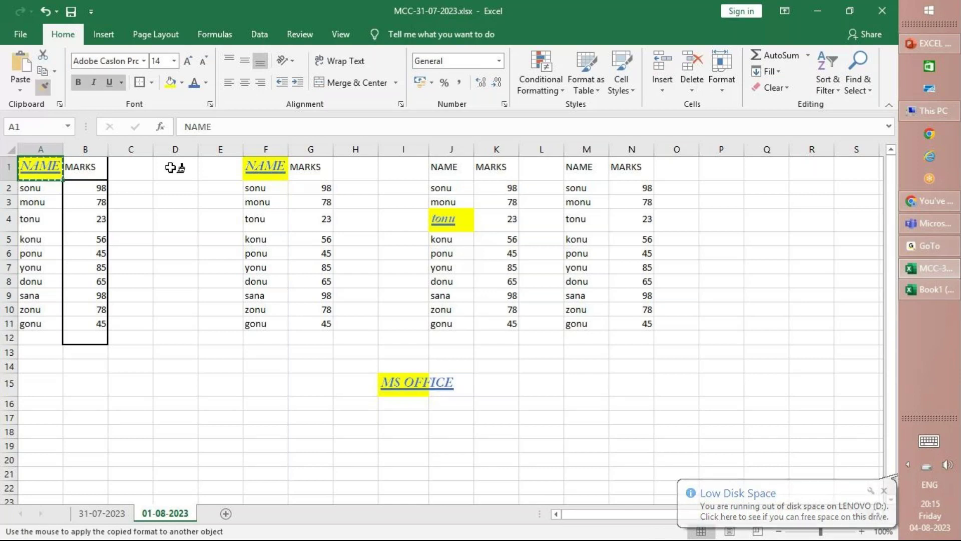
pyautogui.click(268, 240)
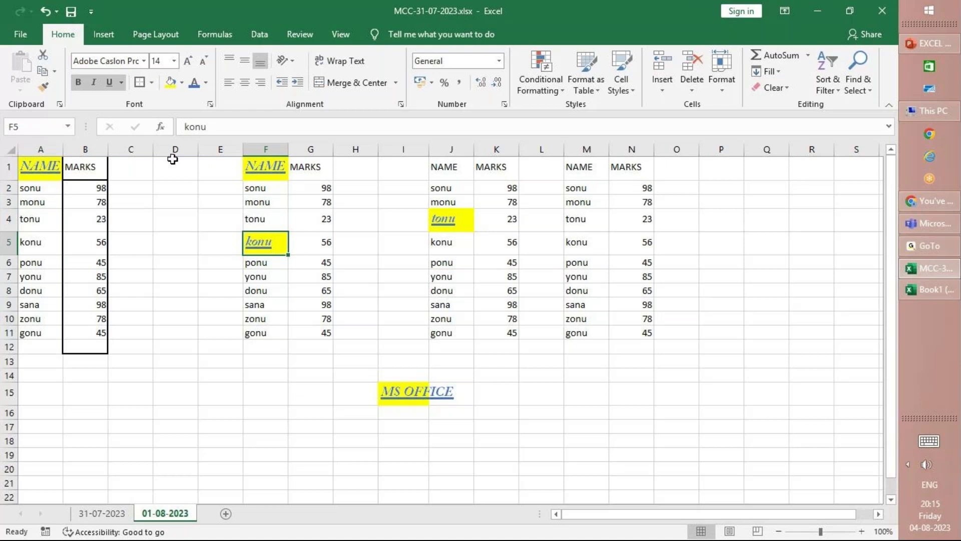
pyautogui.click(46, 85)
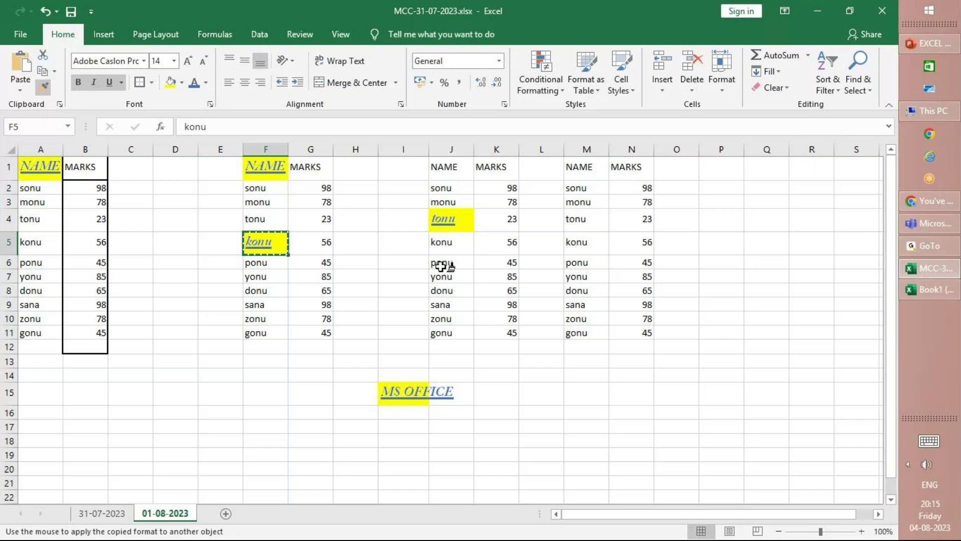
pyautogui.moveTo(444, 267); pyautogui.dragTo(445, 330)
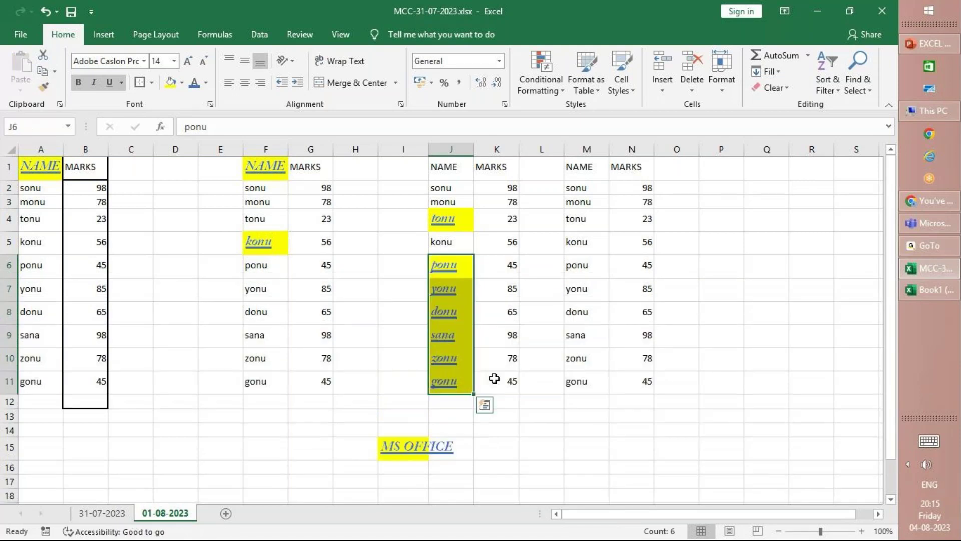
# Undo the Format Painter styling on J6:J11 and press Esc.
pyautogui.hotkey('ctrl', 'z')
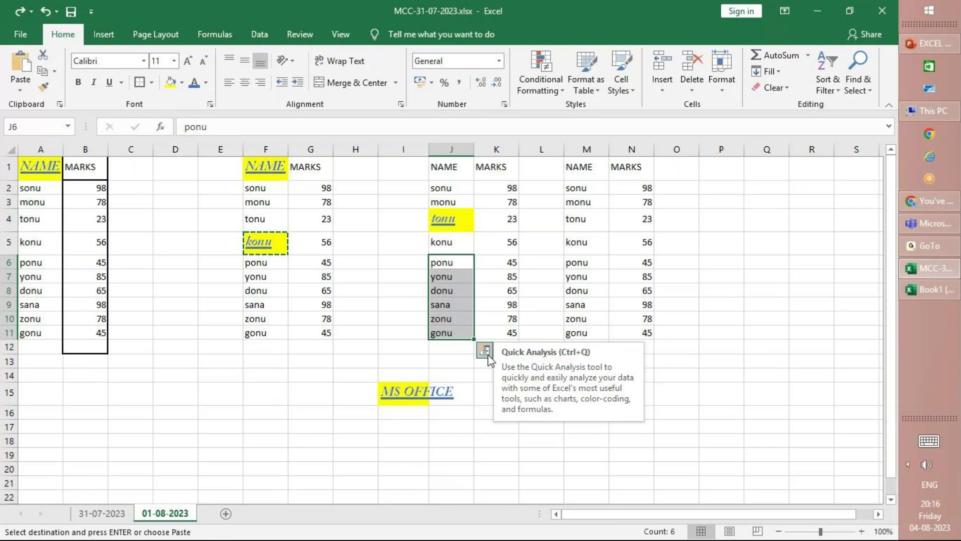
pyautogui.click(328, 345)
pyautogui.click(374, 345)
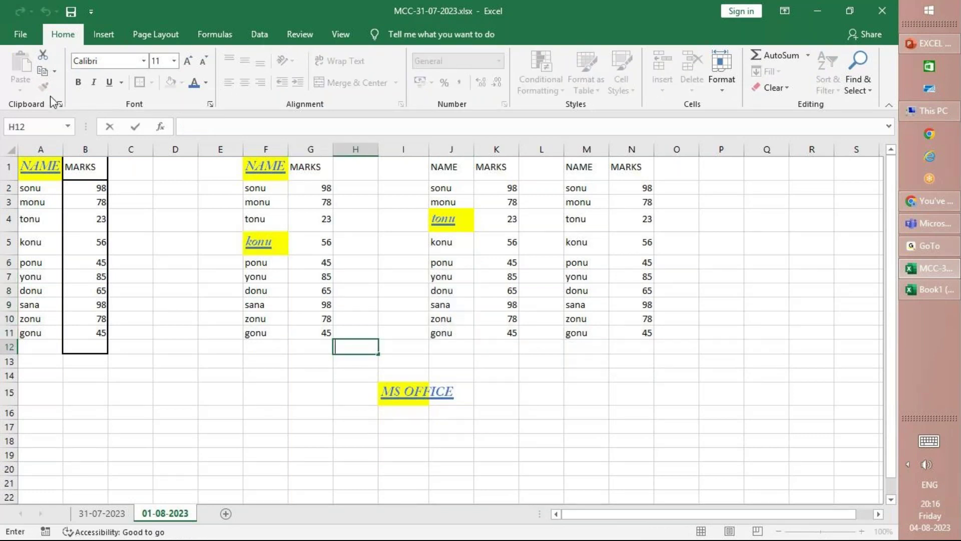
pyautogui.press('Escape')
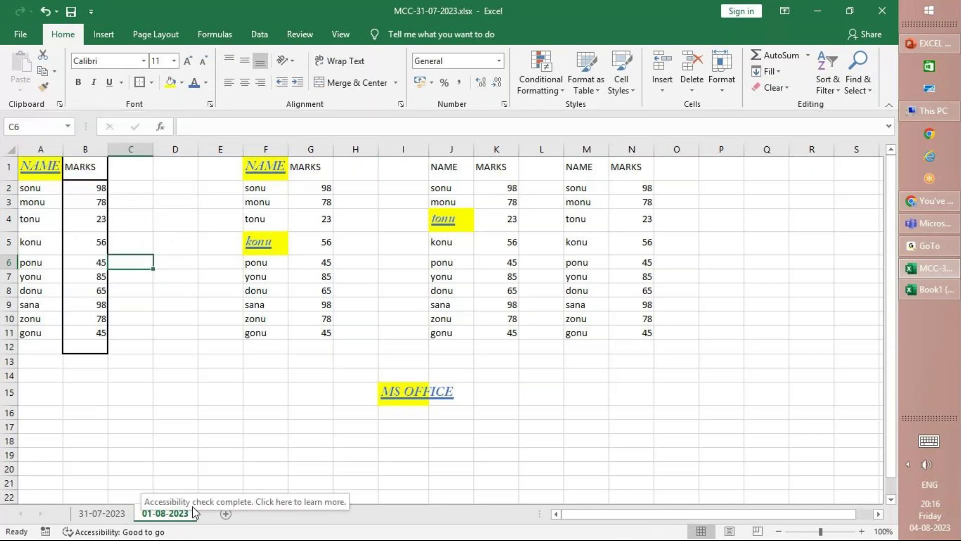
# Select various cells to review them, including I15, G8, K9, F9, F10, F7 and J9.
pyautogui.click(253, 392)
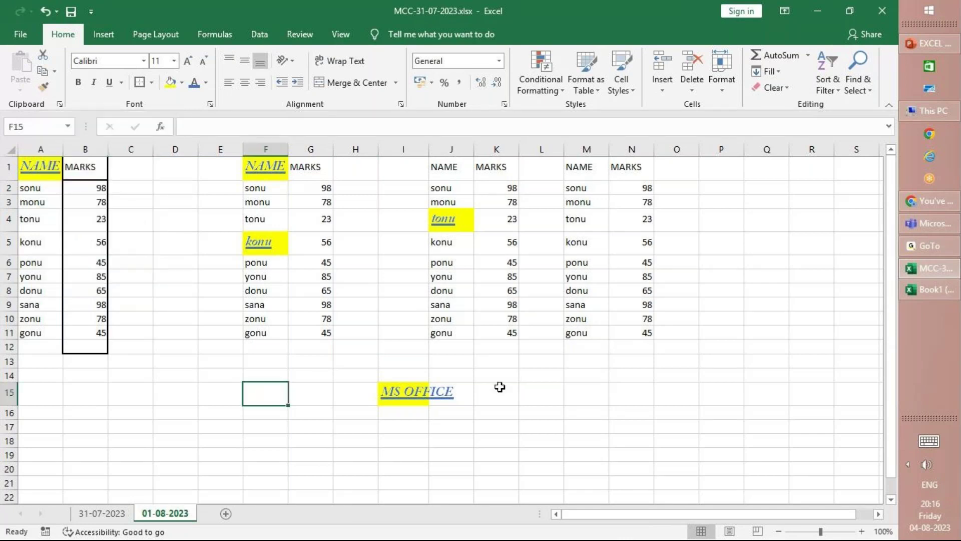
pyautogui.click(422, 395)
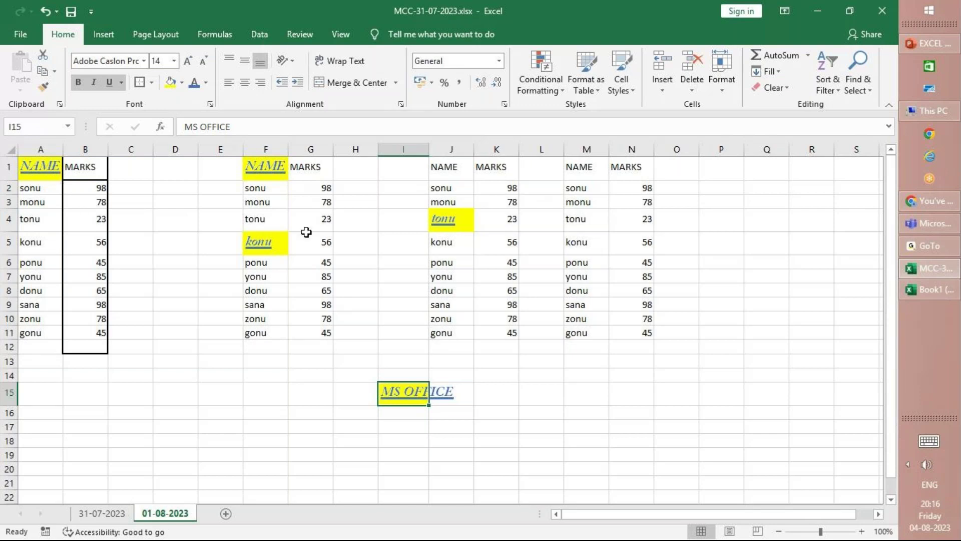
pyautogui.click(59, 291)
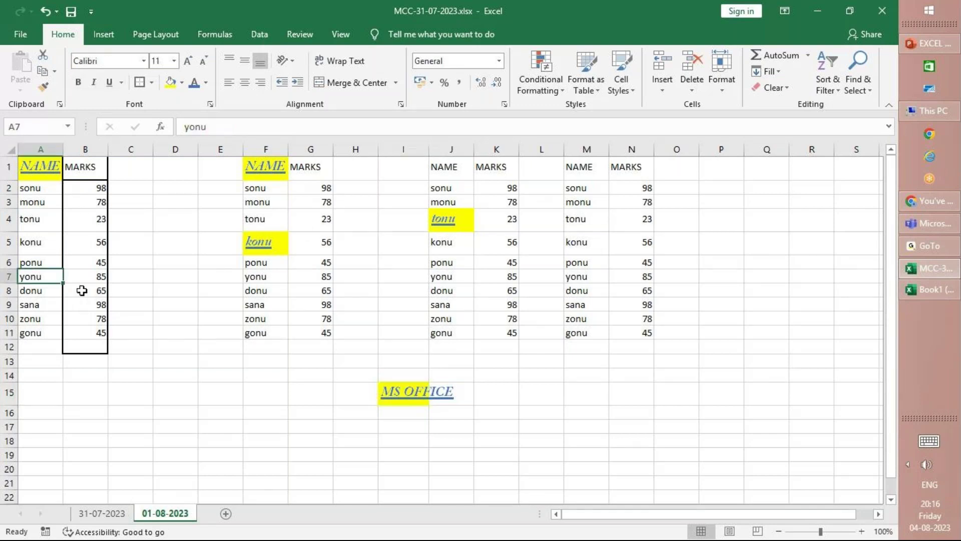
pyautogui.click(295, 295)
pyautogui.click(485, 306)
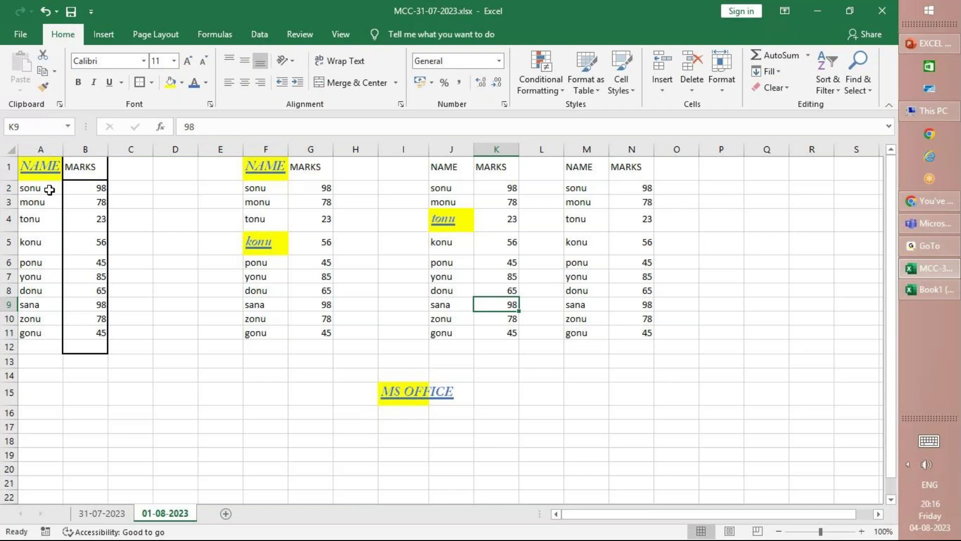
pyautogui.click(279, 303)
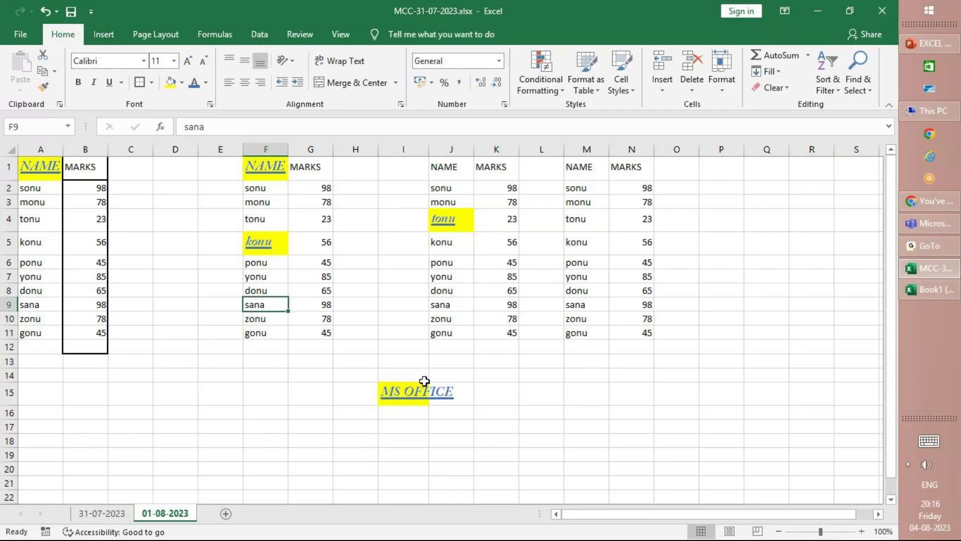
pyautogui.click(491, 309)
pyautogui.click(288, 316)
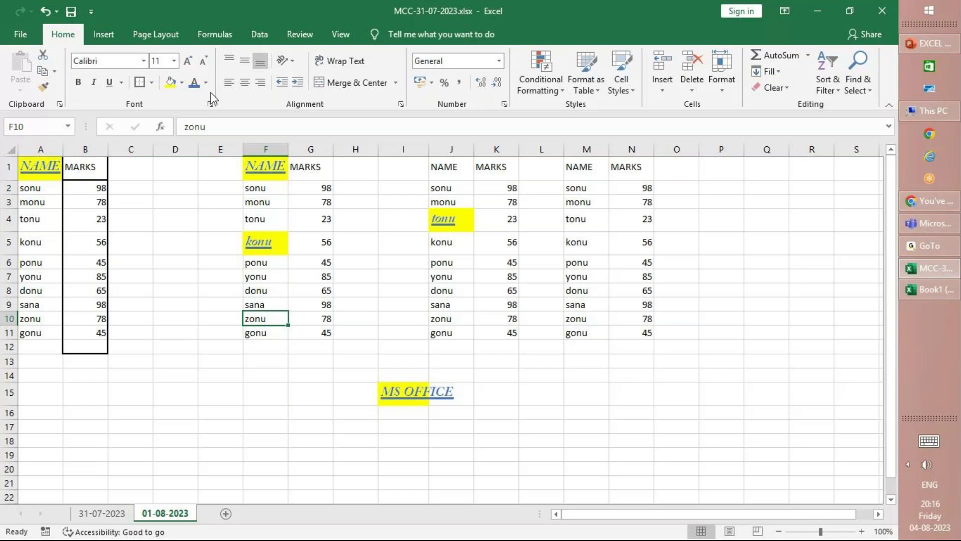
pyautogui.click(277, 274)
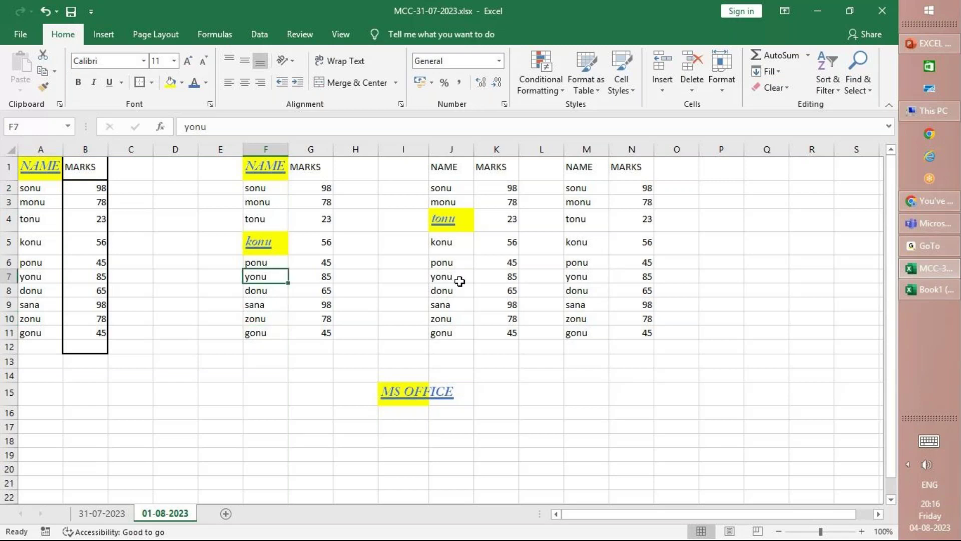
pyautogui.click(304, 291)
pyautogui.click(456, 305)
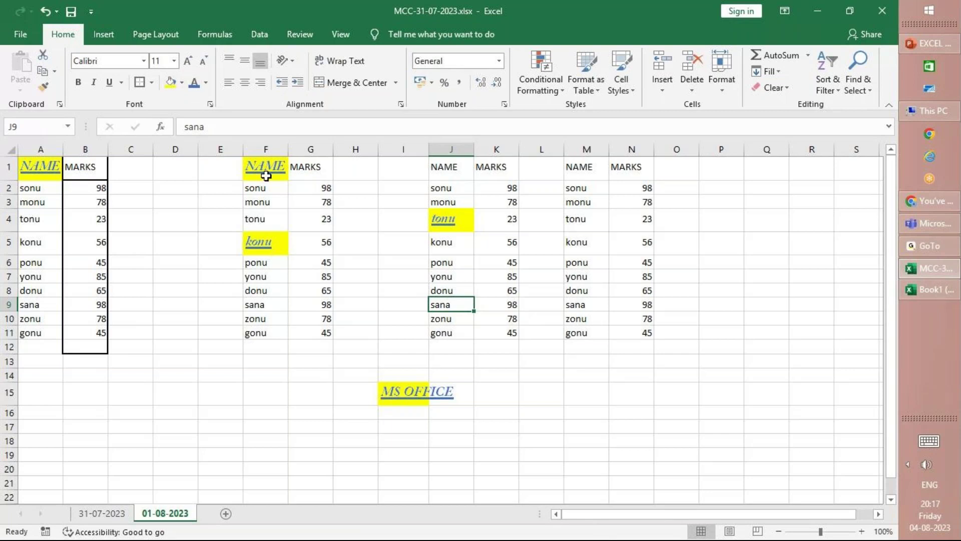
pyautogui.moveTo(266, 169); pyautogui.dragTo(299, 170)
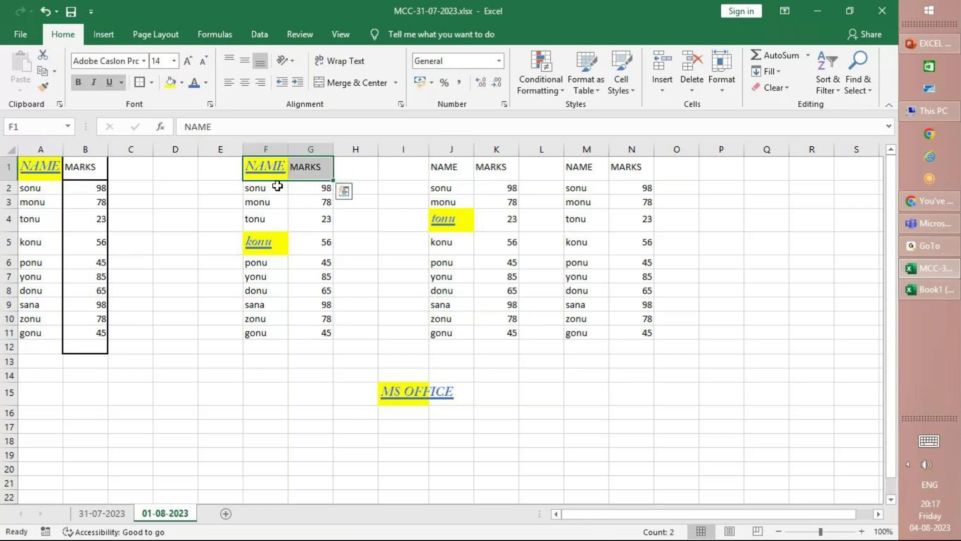
pyautogui.click(271, 186)
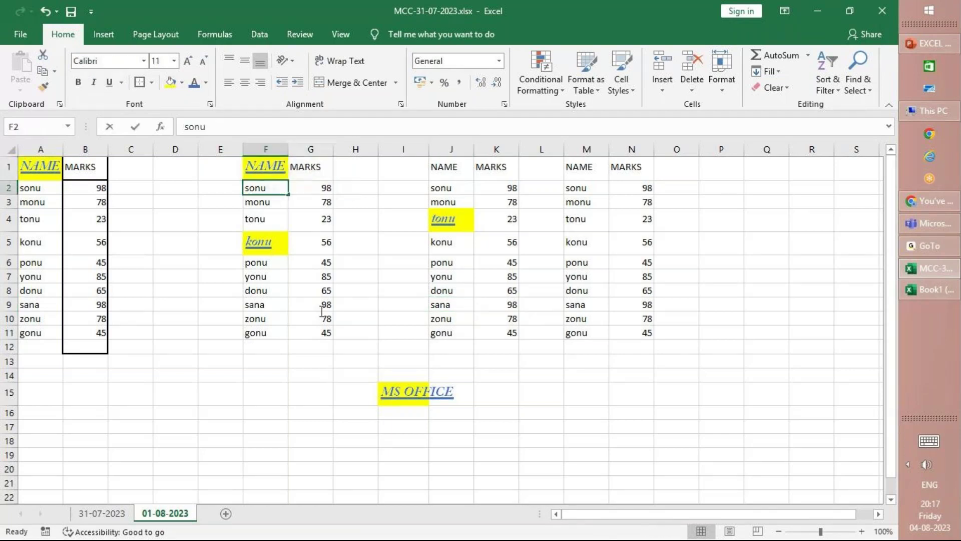
pyautogui.click(325, 221)
pyautogui.moveTo(325, 193); pyautogui.dragTo(320, 319)
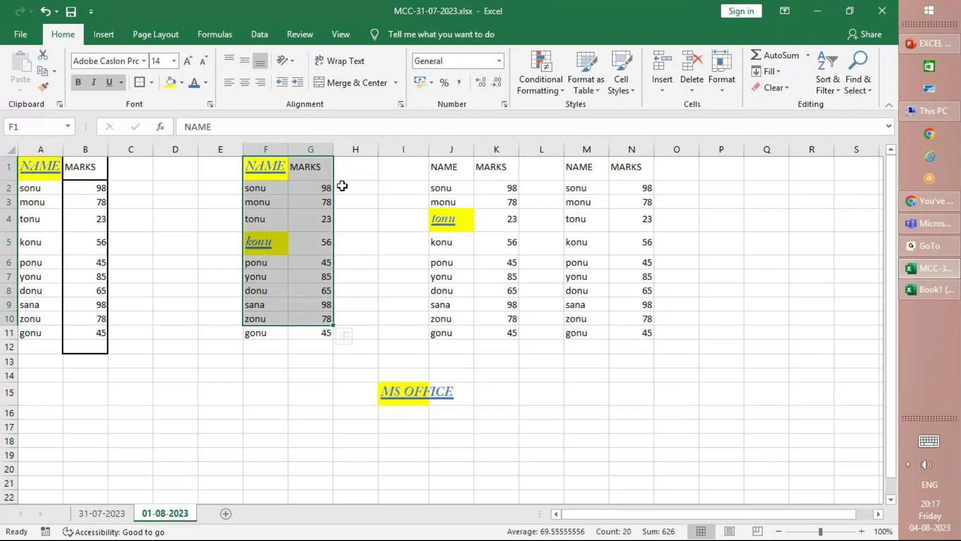
pyautogui.moveTo(446, 167); pyautogui.dragTo(492, 332)
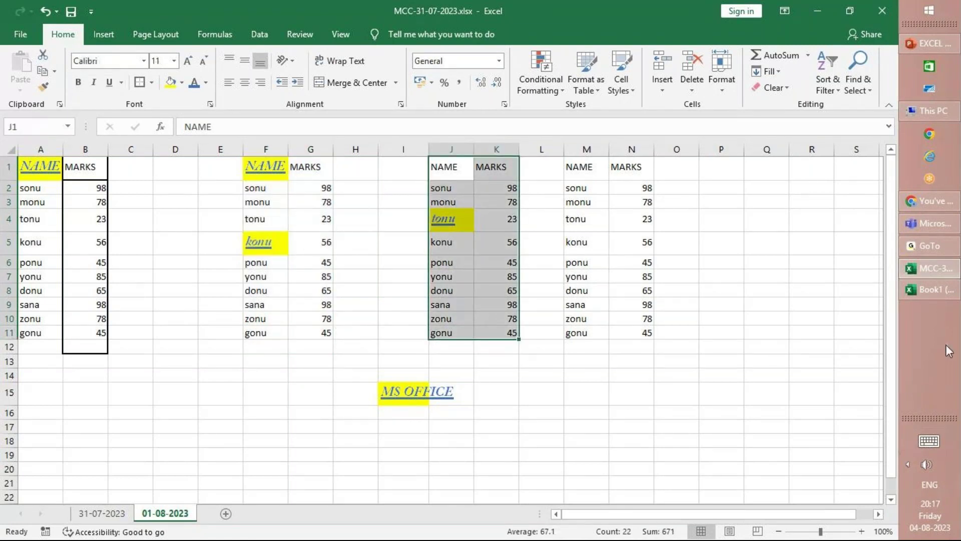
pyautogui.click(911, 249)
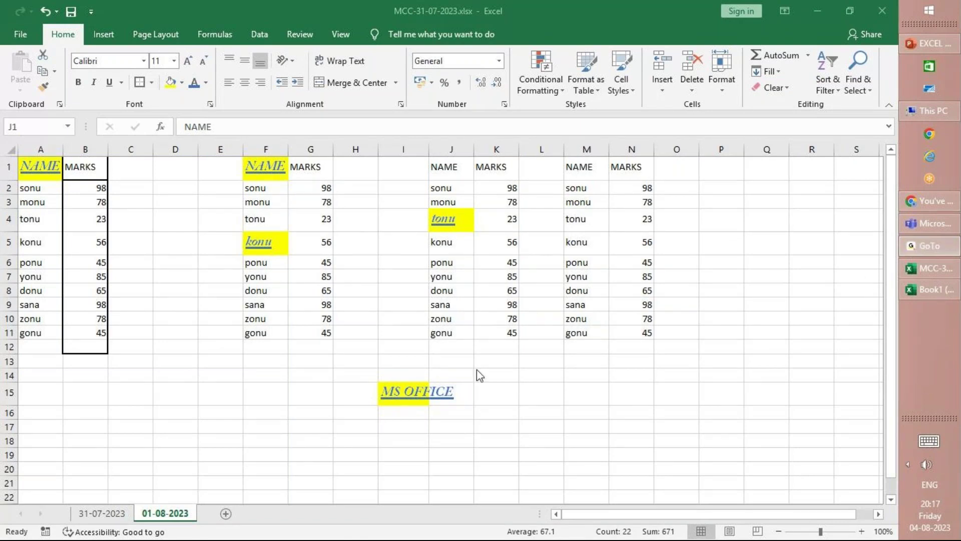
pyautogui.moveTo(913, 289)
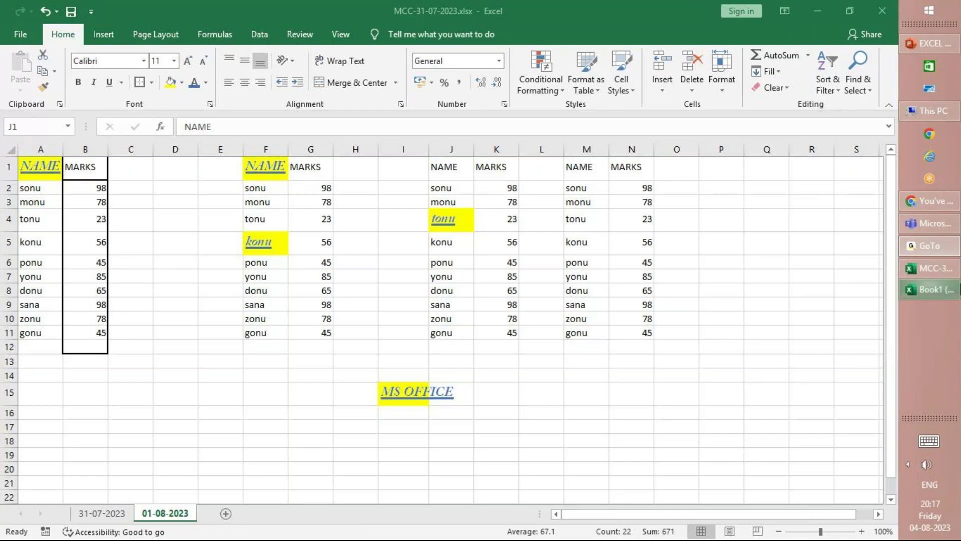
pyautogui.click(939, 285)
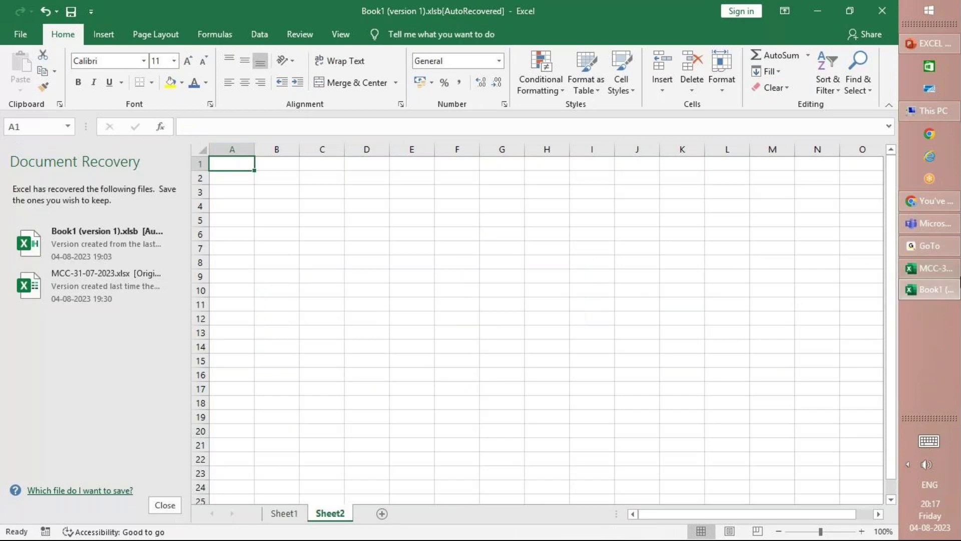
pyautogui.click(941, 270)
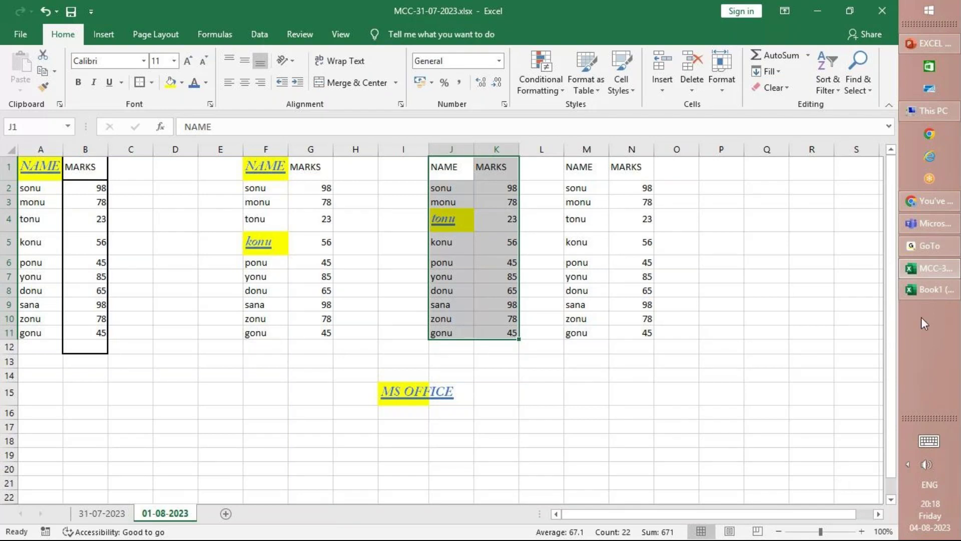
# Switch to the AutoRecovered Book1 workbook and dismiss its Document Recovery list.
pyautogui.click(934, 246)
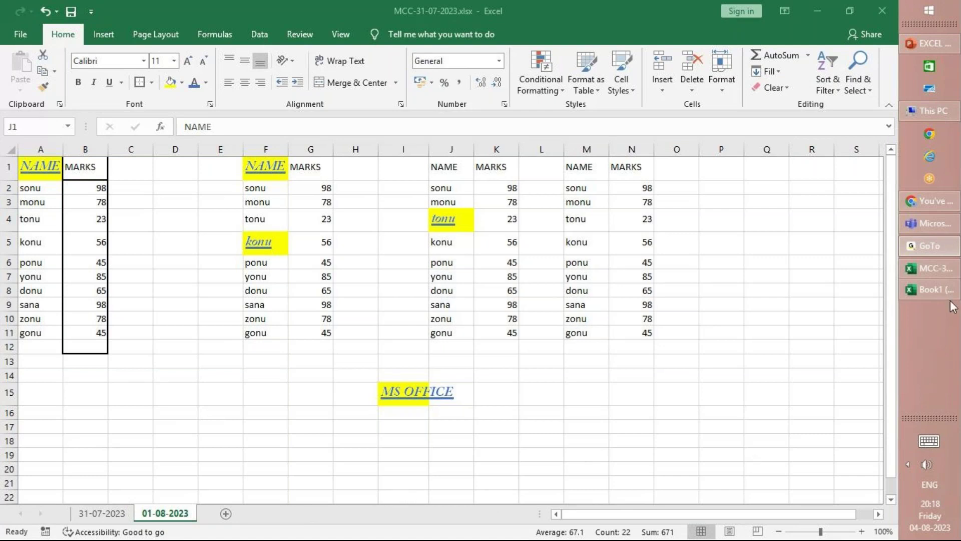
pyautogui.click(929, 289)
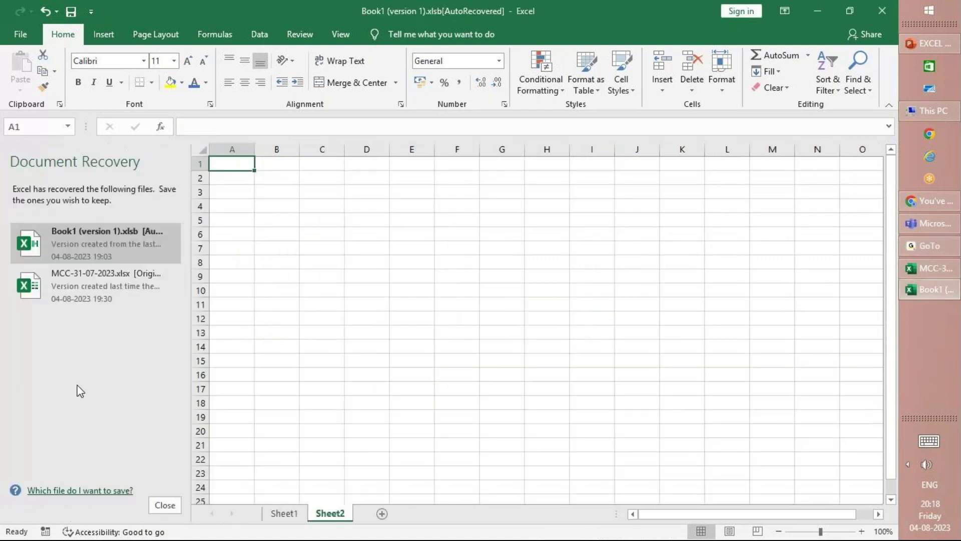
pyautogui.click(170, 508)
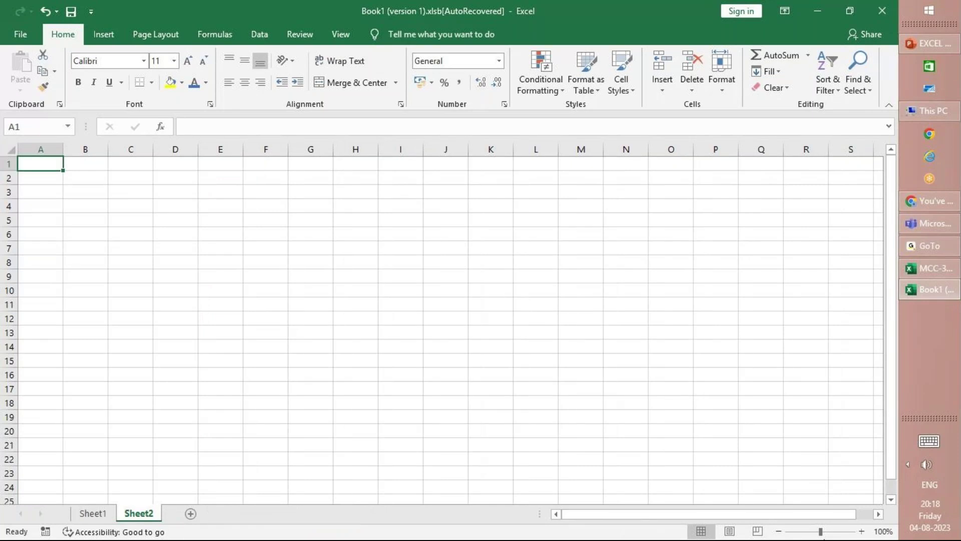
# Close the Document Recovery pane so Book1's empty Sheet2 shows, then switch windows.
pyautogui.moveTo(928, 519)
pyautogui.moveTo(950, 531)
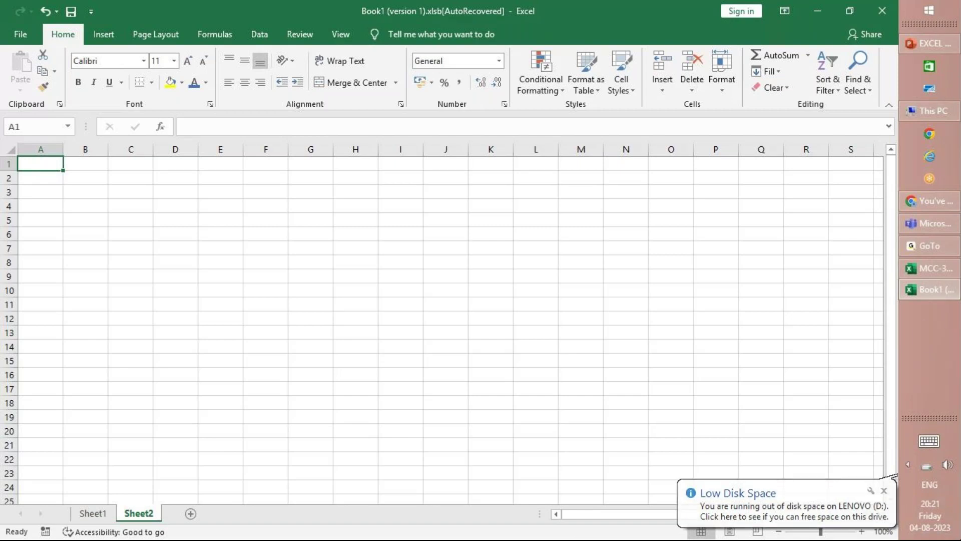
pyautogui.click(921, 248)
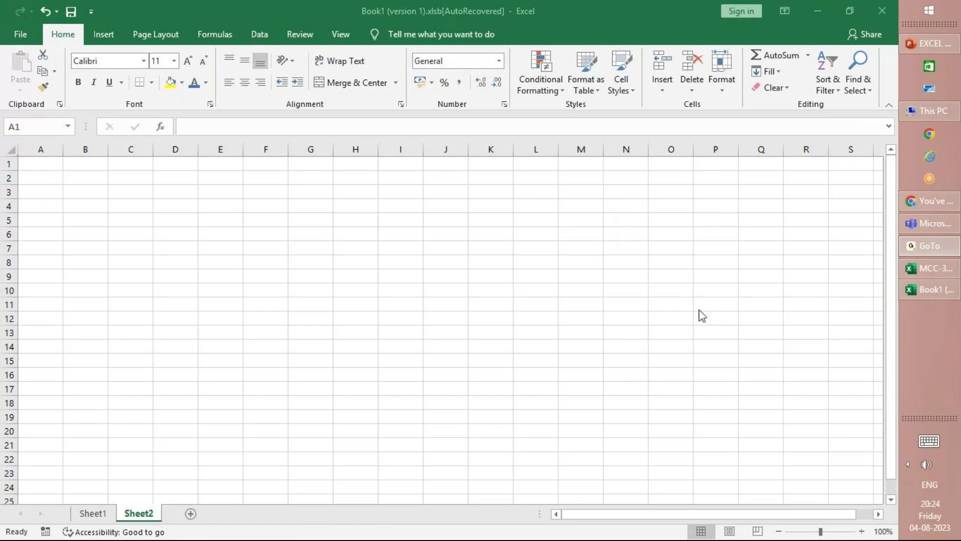
# Look over the empty Sheet1 and Sheet2 of Book1, then return to MCC-31-07-2023.xlsx.
pyautogui.click(917, 295)
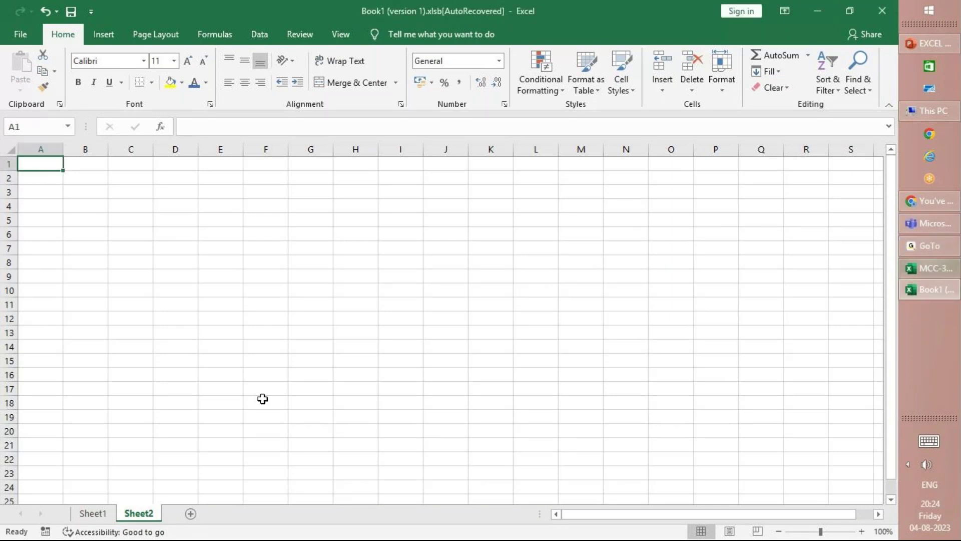
pyautogui.click(93, 513)
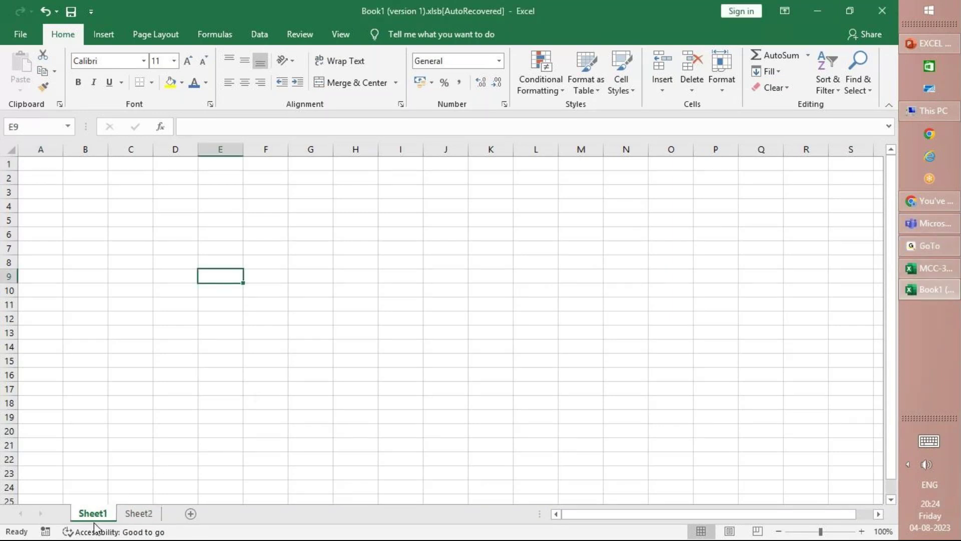
pyautogui.click(136, 513)
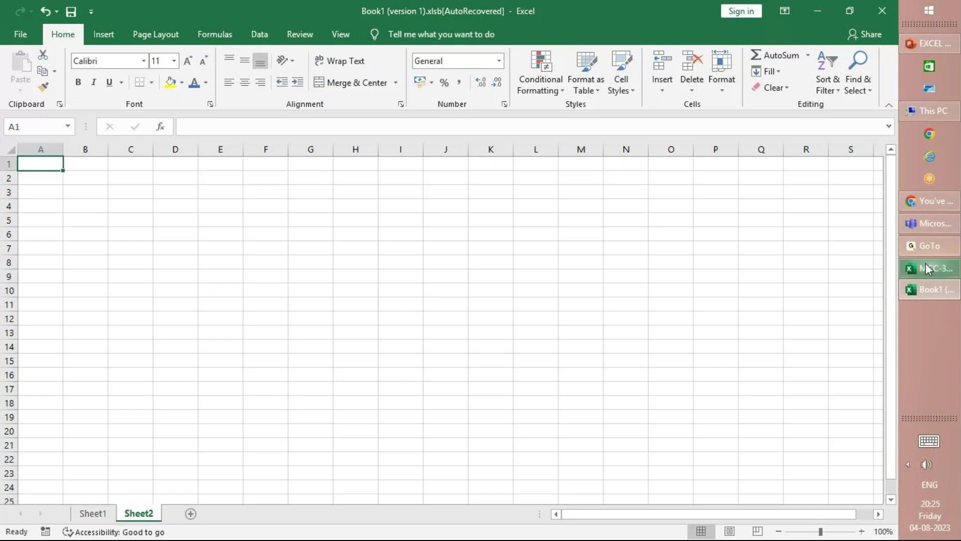
pyautogui.click(926, 264)
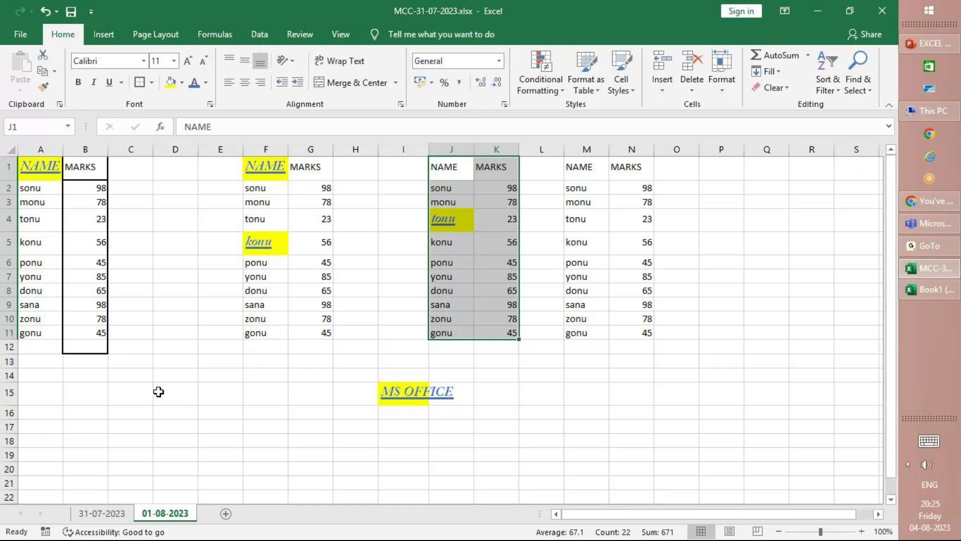
# Give the NAME and MARKS headers in M1:N1 orange text on a blue fill.
pyautogui.click(596, 173)
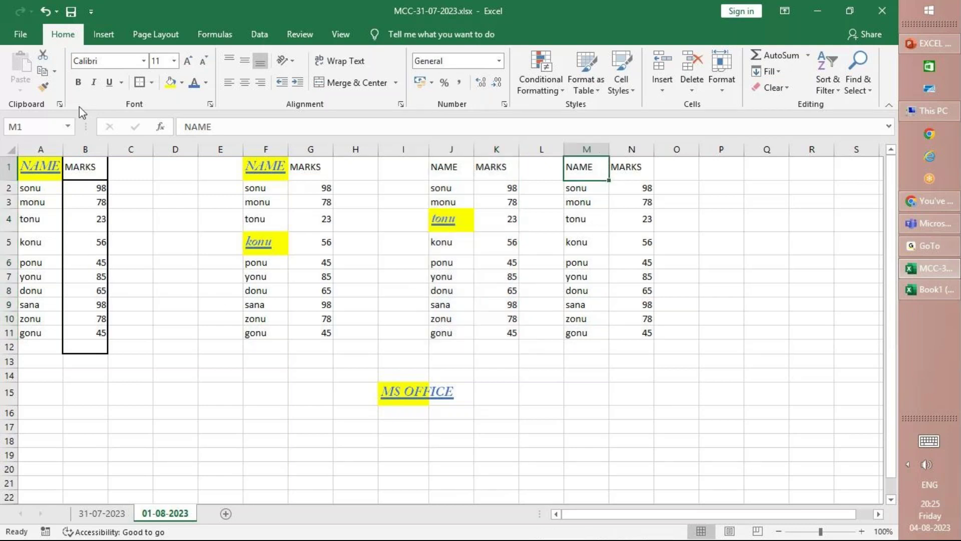
pyautogui.moveTo(591, 170); pyautogui.dragTo(621, 165)
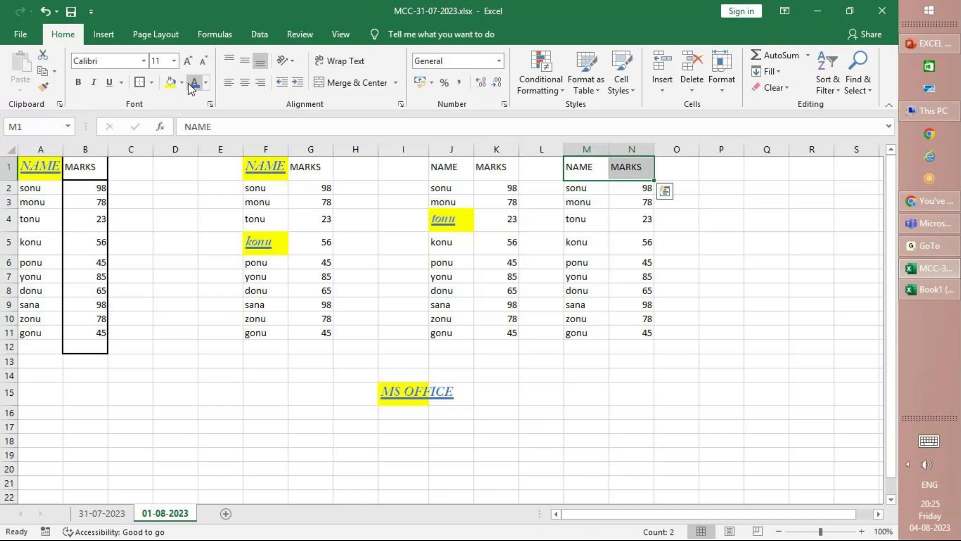
pyautogui.click(205, 83)
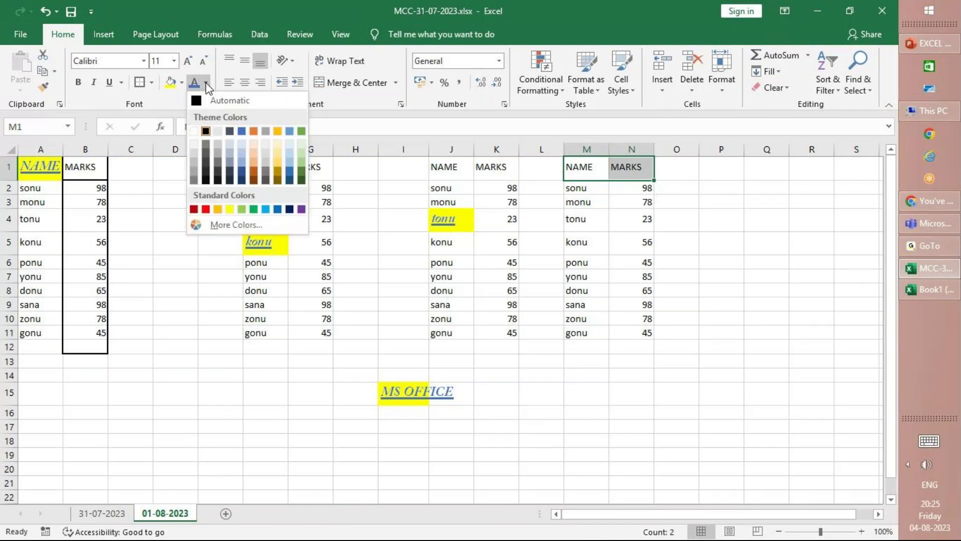
pyautogui.click(254, 131)
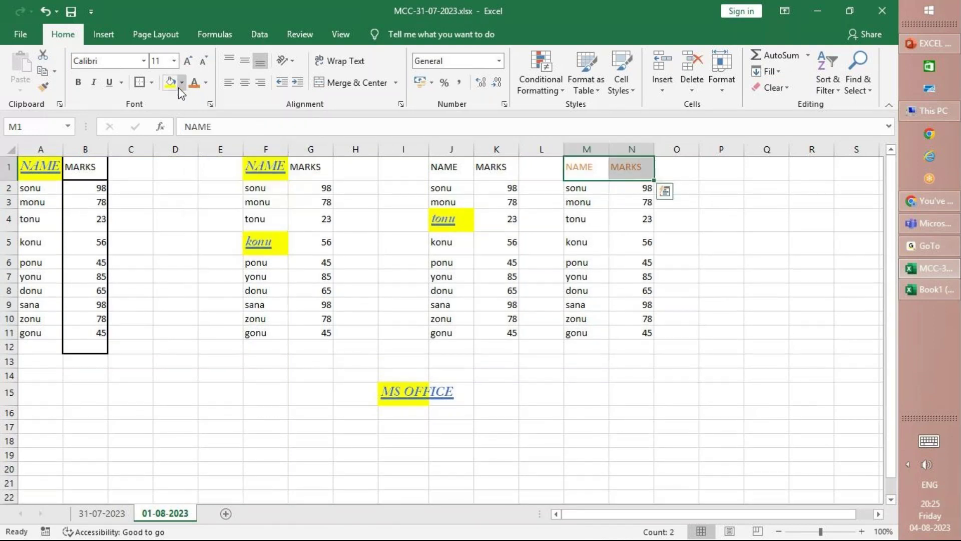
pyautogui.click(182, 83)
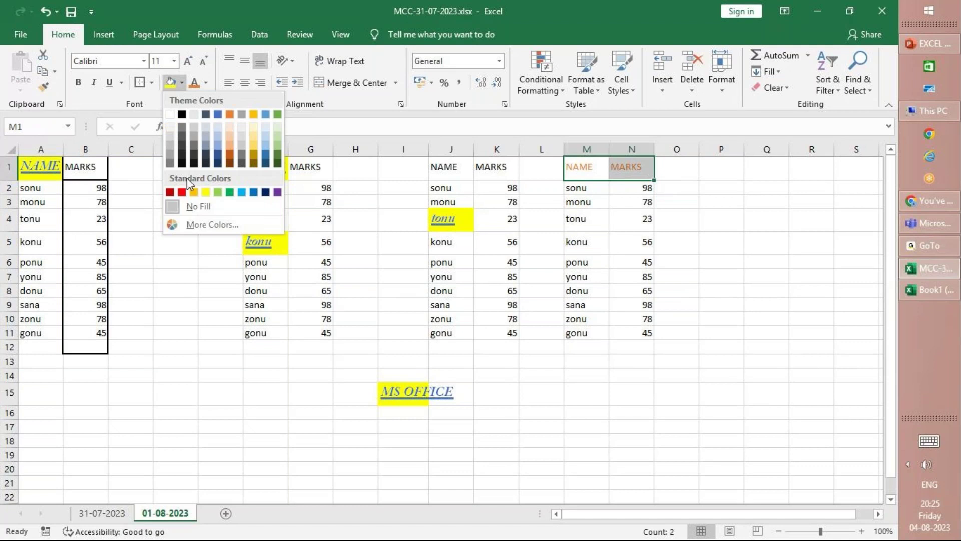
pyautogui.click(218, 114)
pyautogui.moveTo(597, 188); pyautogui.dragTo(591, 334)
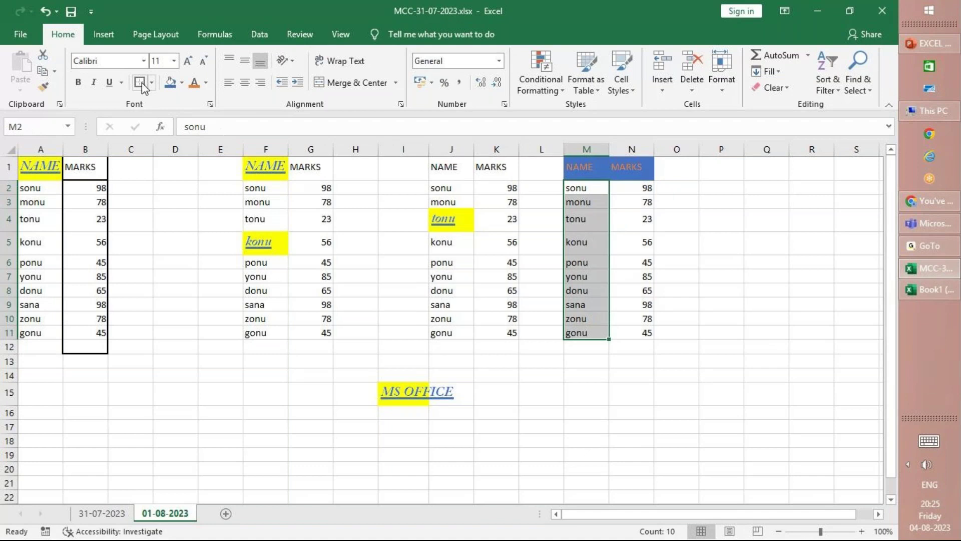
# Fill the name cells M2:M11 black with white text.
pyautogui.click(182, 82)
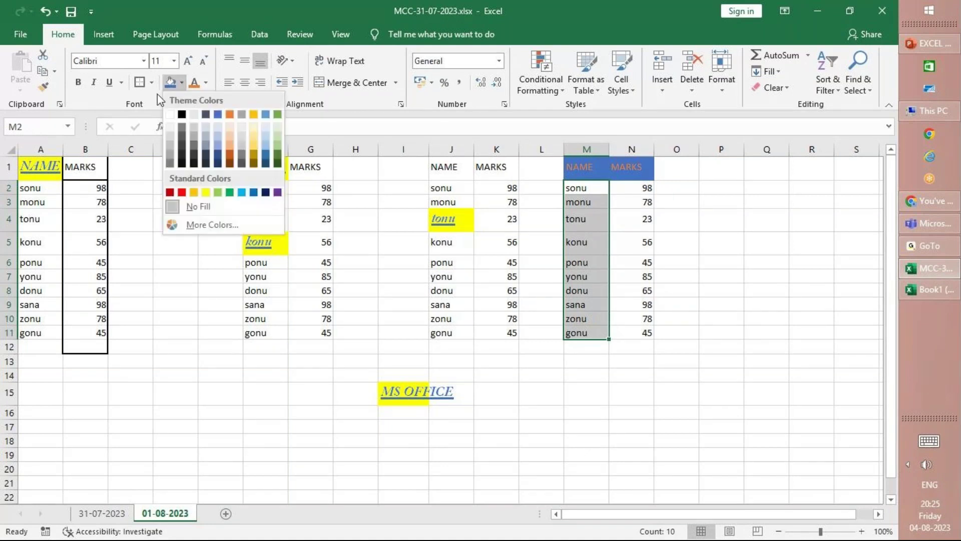
pyautogui.click(182, 114)
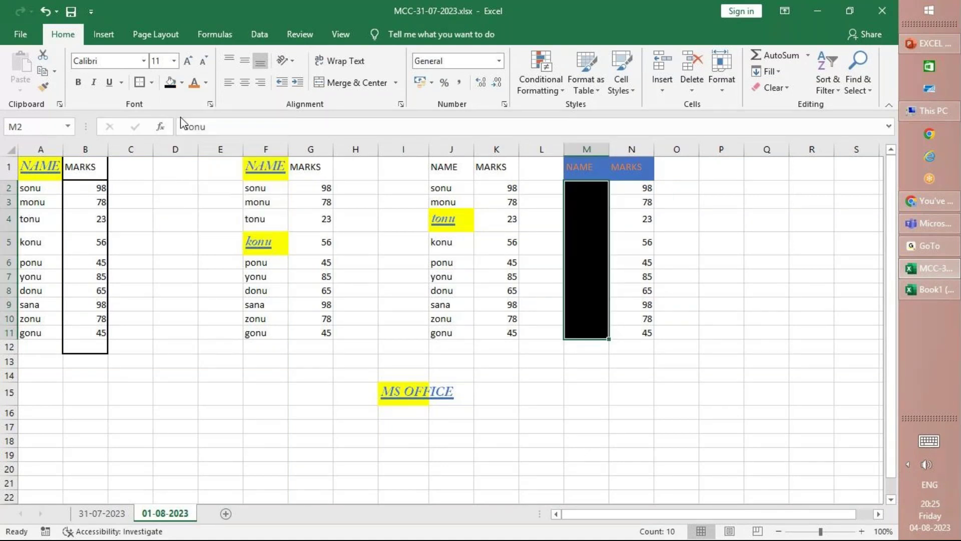
pyautogui.click(206, 83)
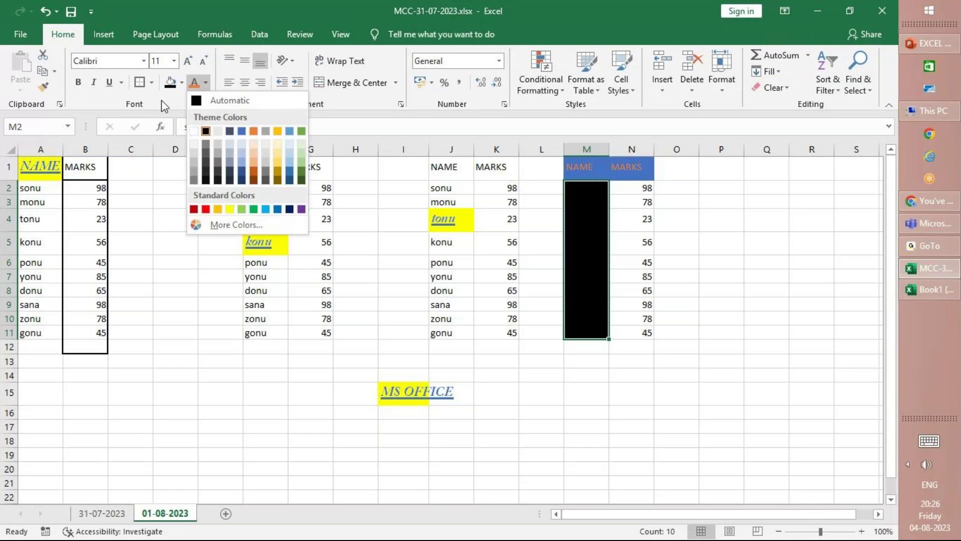
pyautogui.click(194, 131)
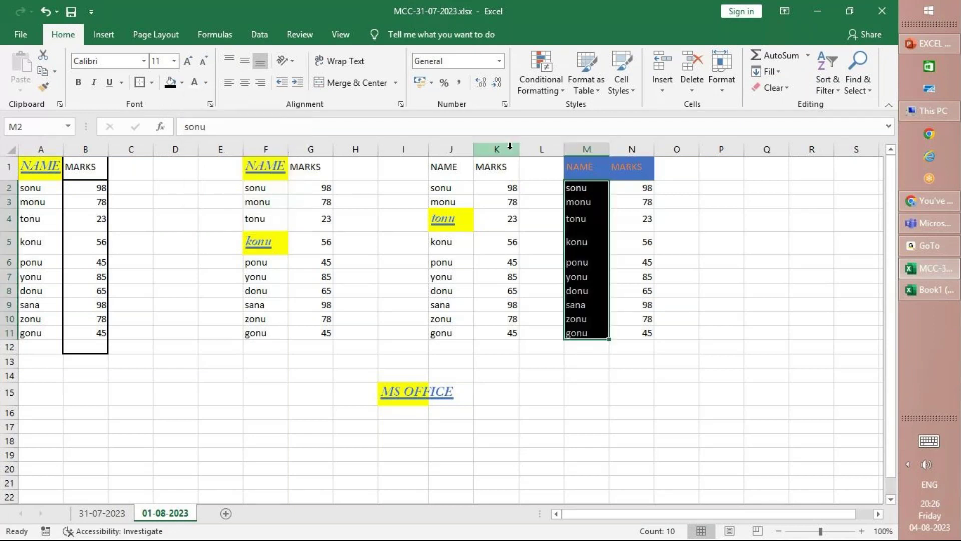
# Colour the two 98 marks in N2 and N9 green.
pyautogui.click(624, 194)
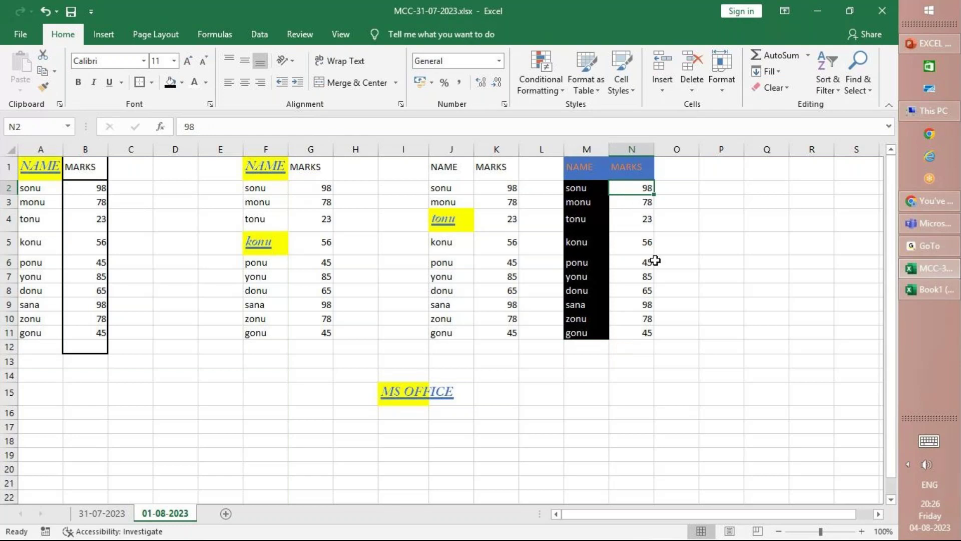
pyautogui.keyDown('ctrl'); pyautogui.click(648, 305); pyautogui.keyUp('ctrl')
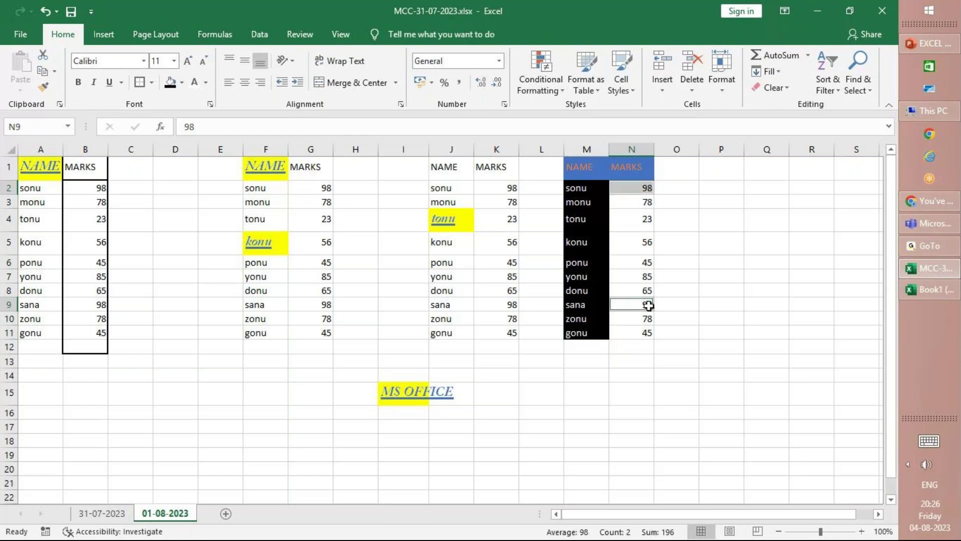
pyautogui.click(205, 82)
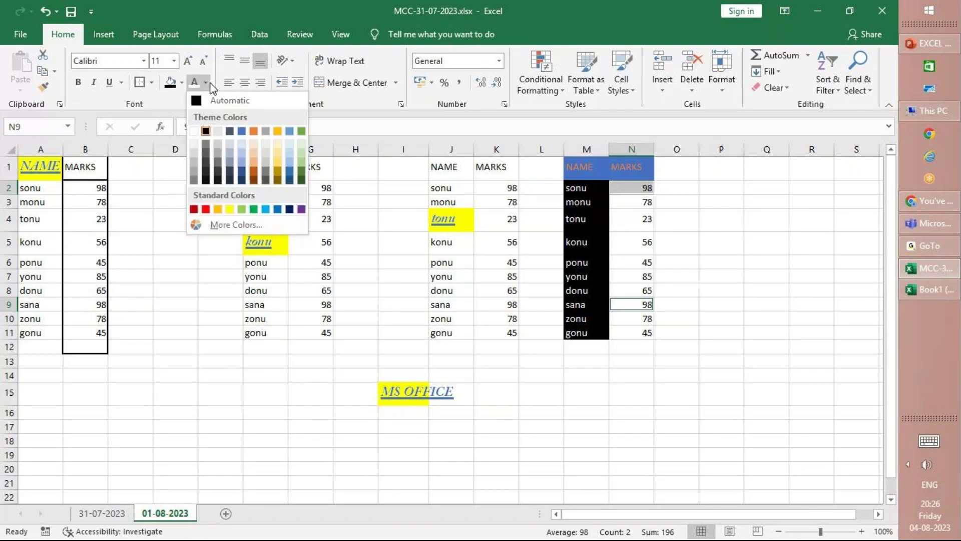
pyautogui.click(301, 131)
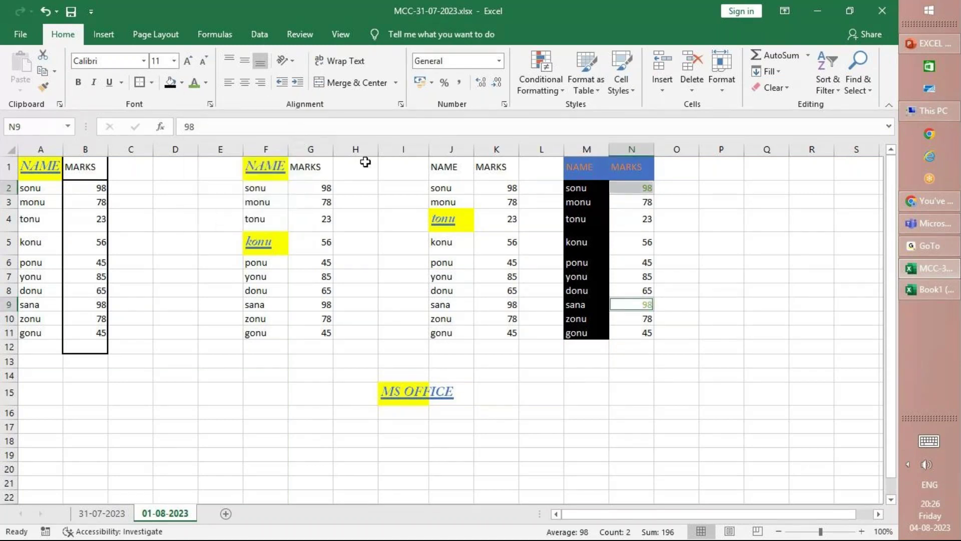
# Colour the 78 and 85 marks in N3, N7 and N10 gold.
pyautogui.click(633, 205)
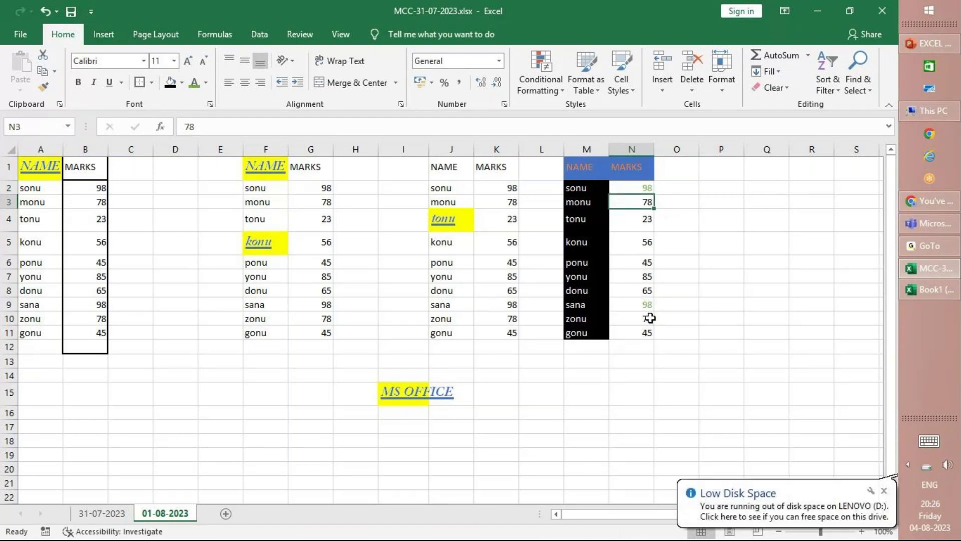
pyautogui.keyDown('ctrl'); pyautogui.click(641, 276); pyautogui.keyUp('ctrl')
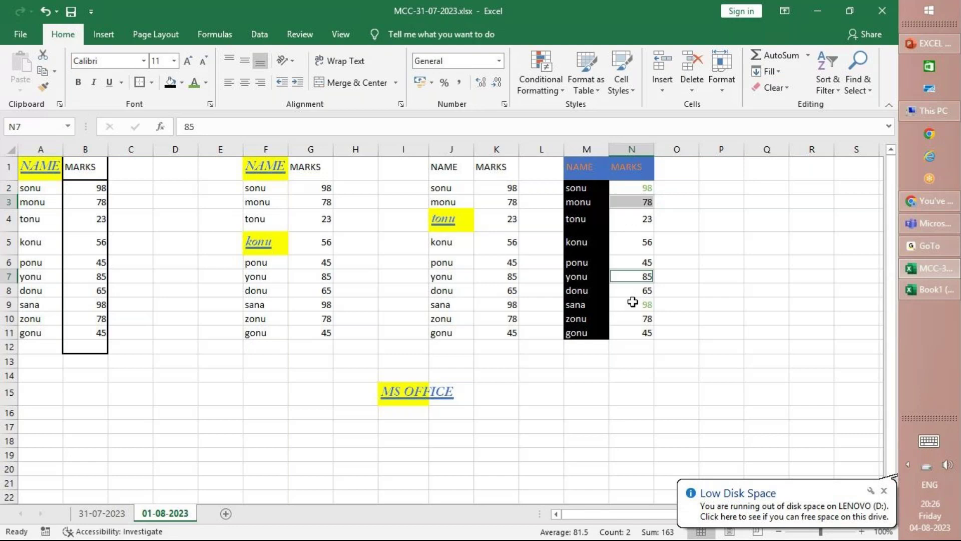
pyautogui.keyDown('ctrl'); pyautogui.click(643, 318); pyautogui.keyUp('ctrl')
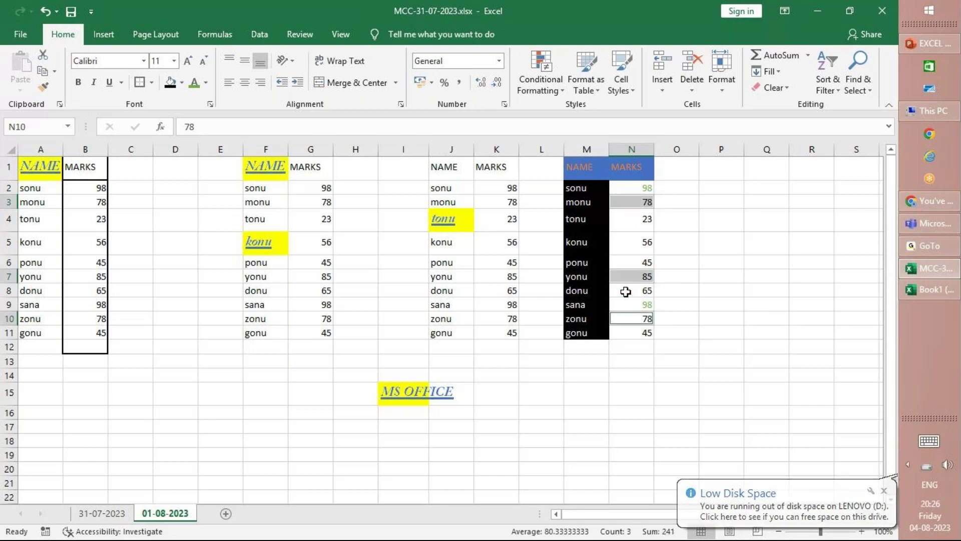
pyautogui.click(206, 83)
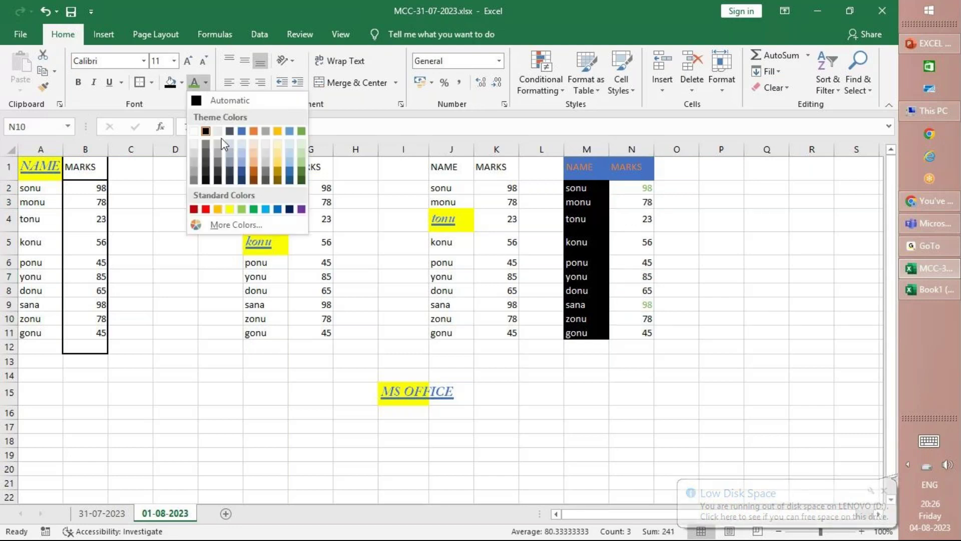
pyautogui.click(277, 131)
# Colour the remaining marks in N4, N5, N6, N8 and N11 orange.
pyautogui.click(641, 221)
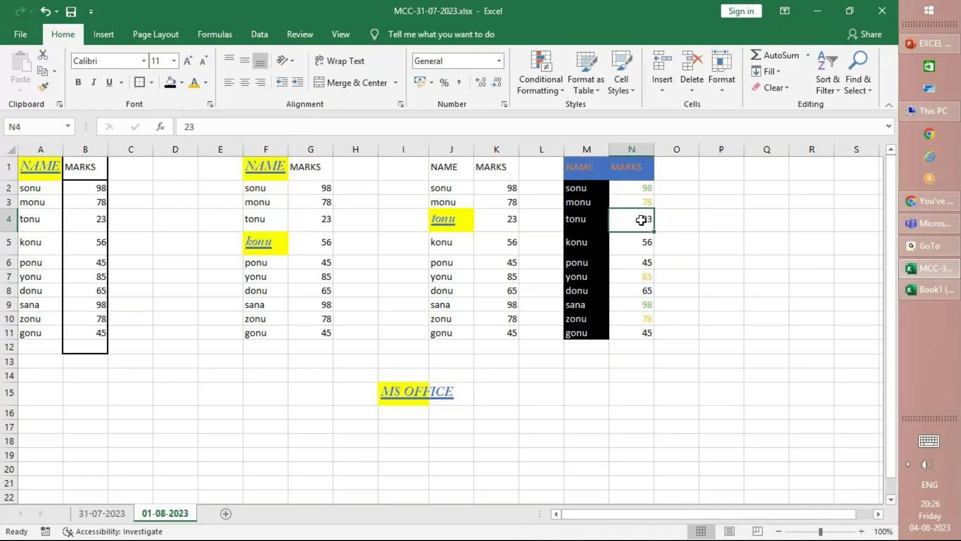
pyautogui.click(641, 243)
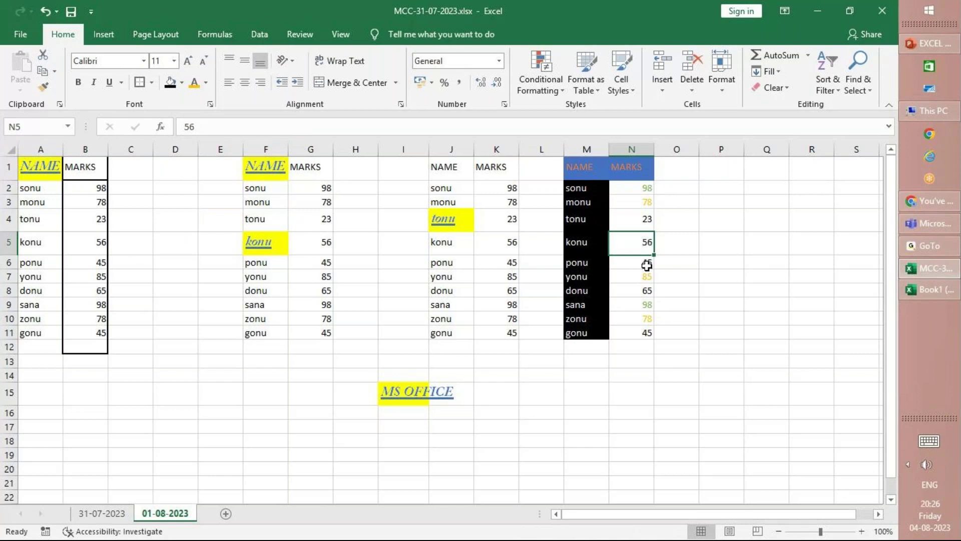
pyautogui.keyDown('ctrl'); pyautogui.click(646, 263); pyautogui.keyUp('ctrl')
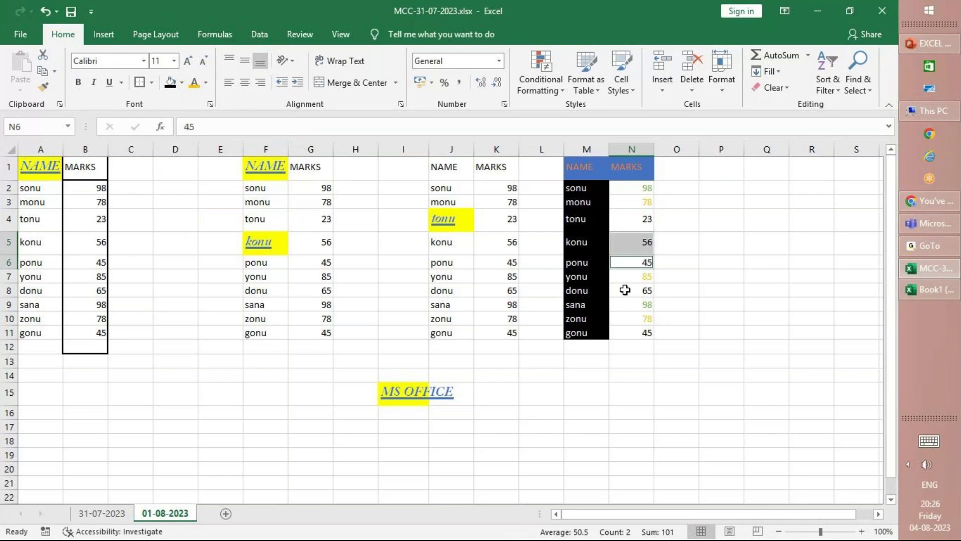
pyautogui.keyDown('ctrl'); pyautogui.click(624, 290); pyautogui.keyUp('ctrl')
pyautogui.keyDown('ctrl'); pyautogui.click(638, 330); pyautogui.keyUp('ctrl')
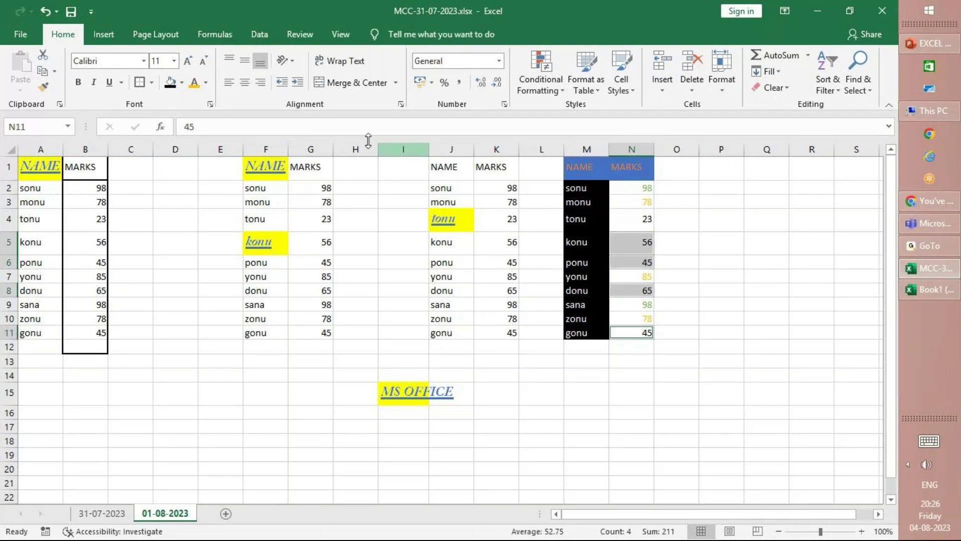
pyautogui.click(206, 82)
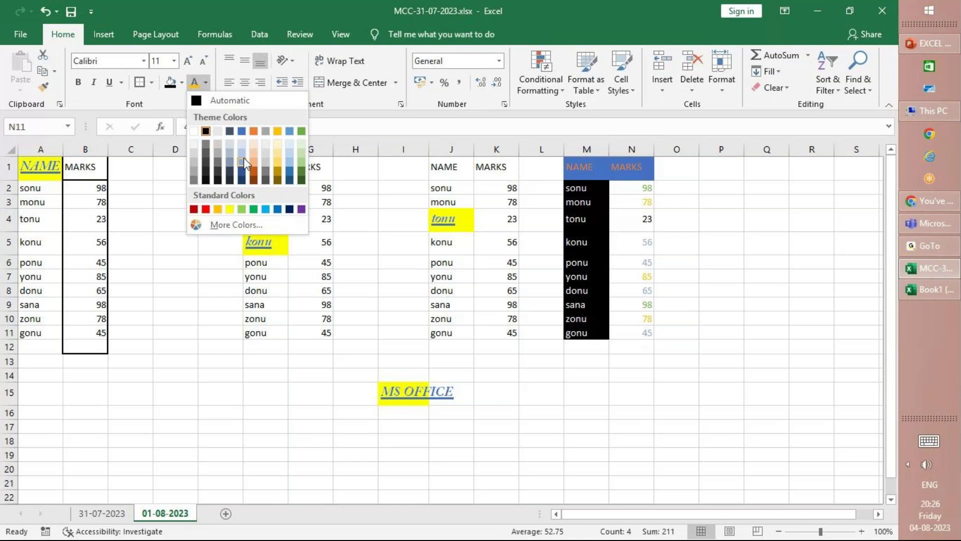
pyautogui.click(253, 131)
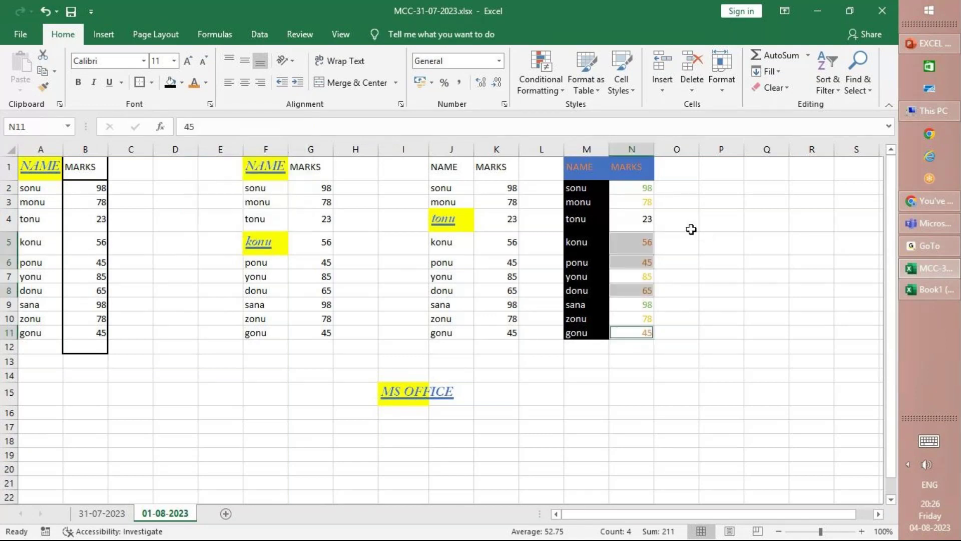
# Fill the low mark 23 in N4 red.
pyautogui.click(637, 223)
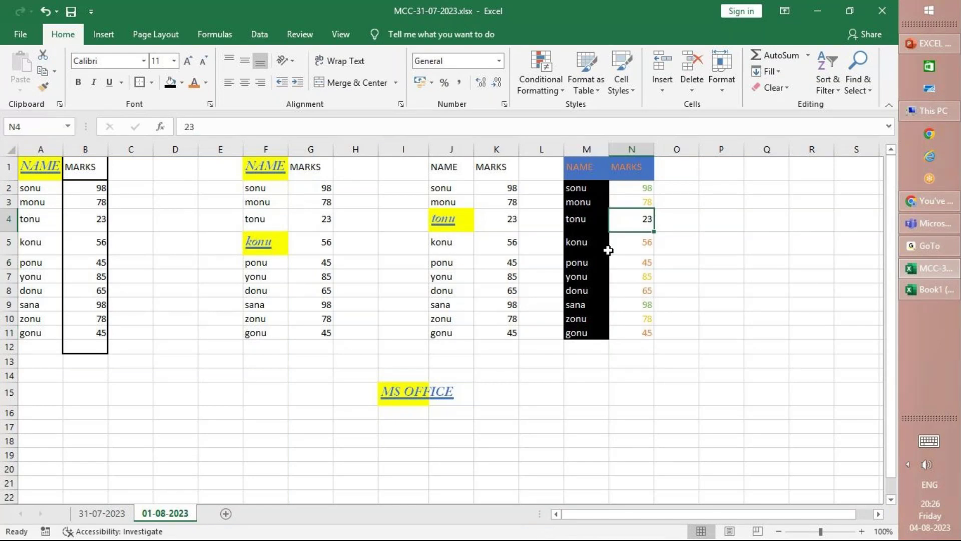
pyautogui.moveTo(908, 230)
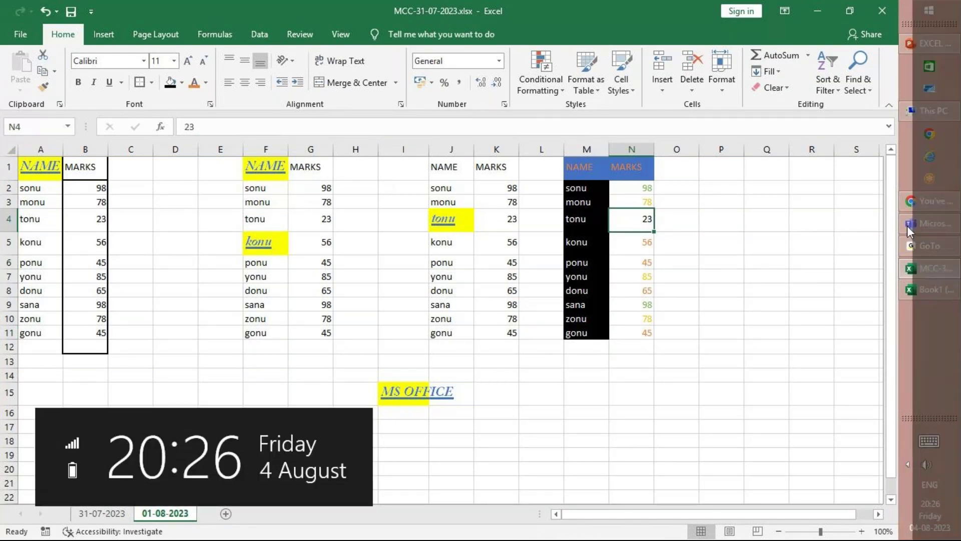
pyautogui.click(181, 83)
pyautogui.click(181, 189)
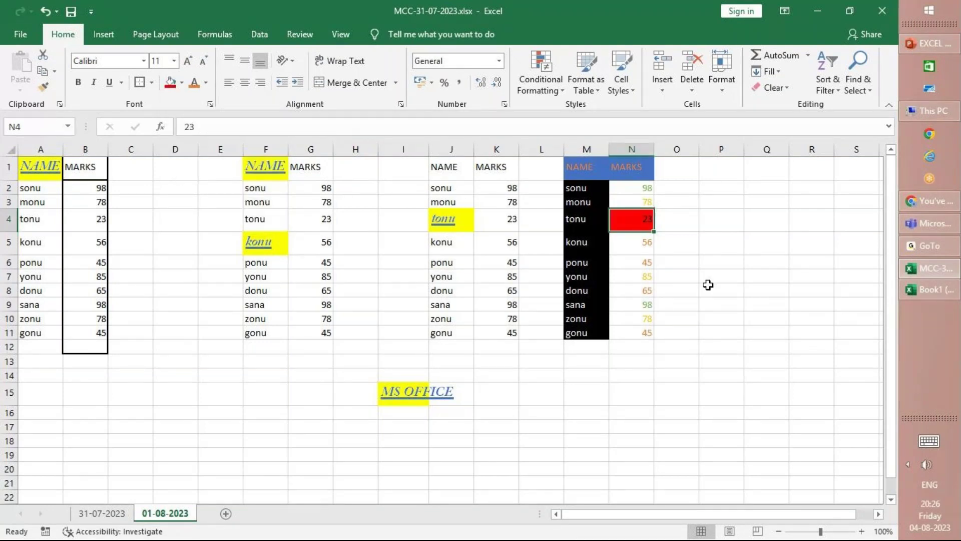
pyautogui.click(702, 262)
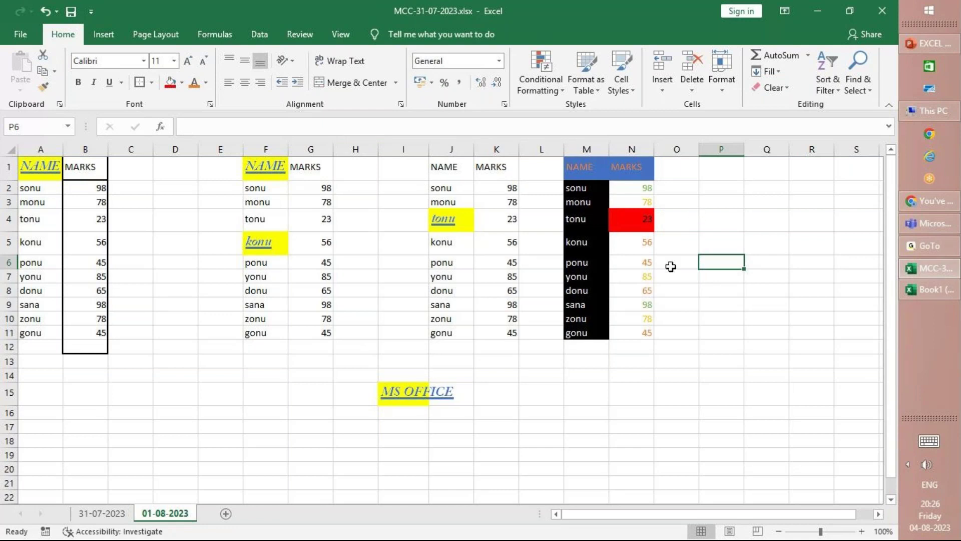
# Make the M1:N1 NAME and MARKS headers italic and underlined.
pyautogui.moveTo(437, 166); pyautogui.dragTo(509, 326)
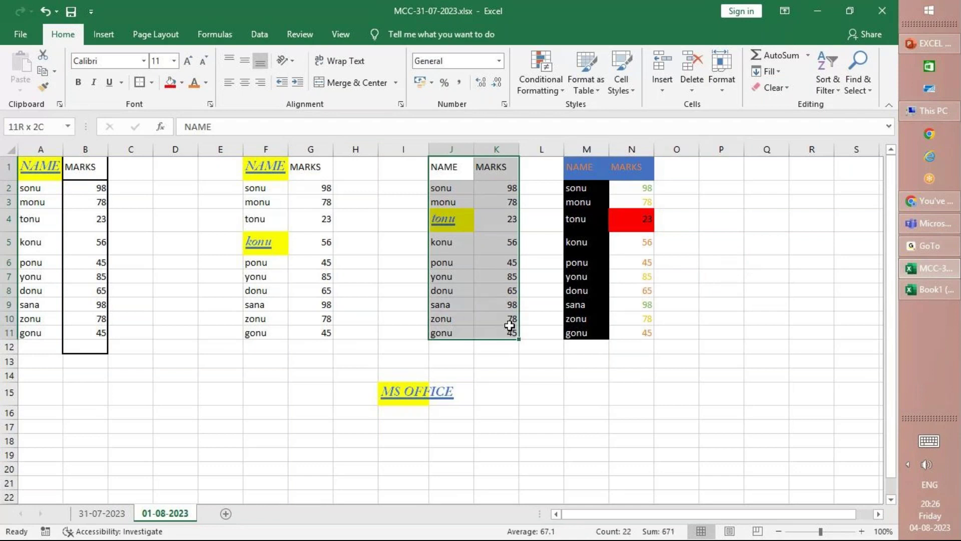
pyautogui.click(602, 173)
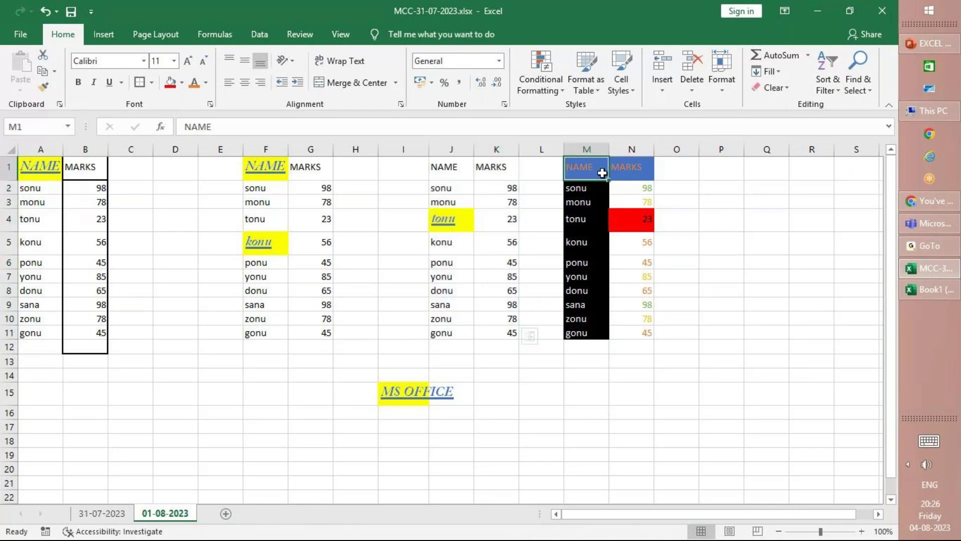
pyautogui.moveTo(602, 172); pyautogui.dragTo(634, 170)
pyautogui.click(93, 82)
pyautogui.click(109, 82)
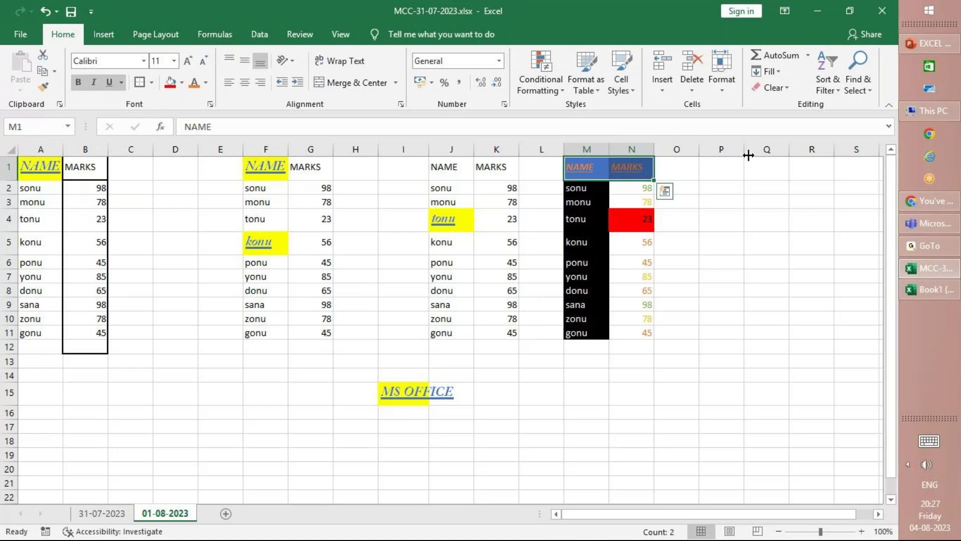
# Give the M1:N11 table All Borders plus a Thick Outside Border.
pyautogui.moveTo(584, 176); pyautogui.dragTo(616, 328)
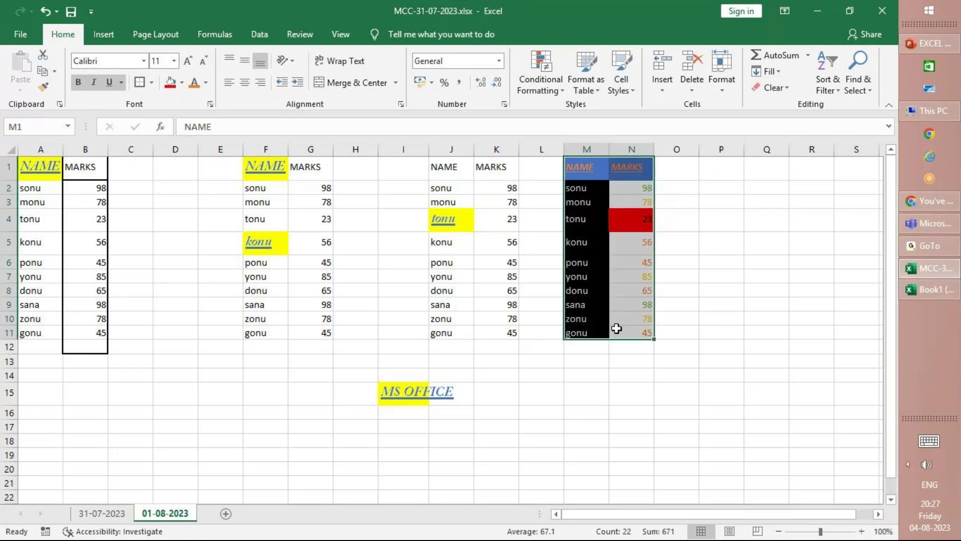
pyautogui.click(152, 83)
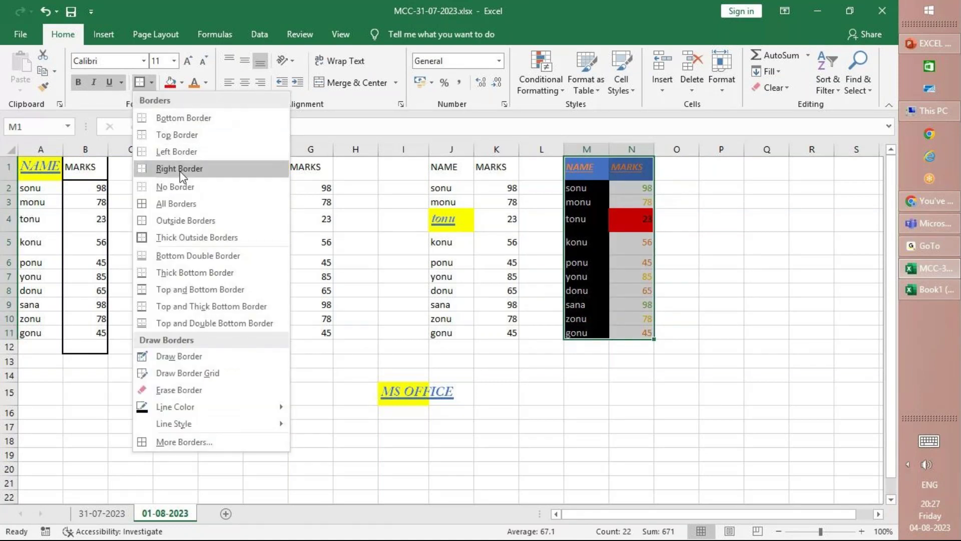
pyautogui.click(187, 202)
pyautogui.click(152, 84)
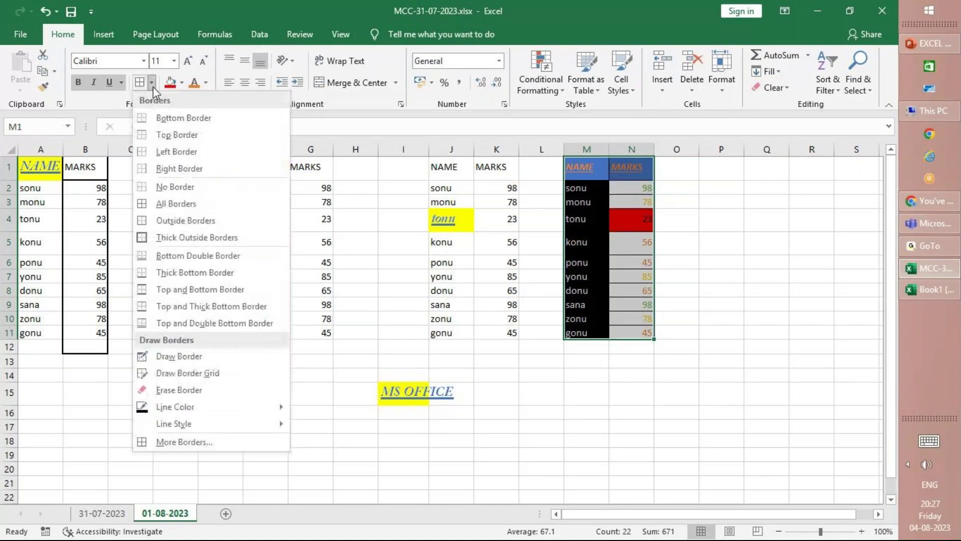
pyautogui.click(185, 237)
pyautogui.click(721, 318)
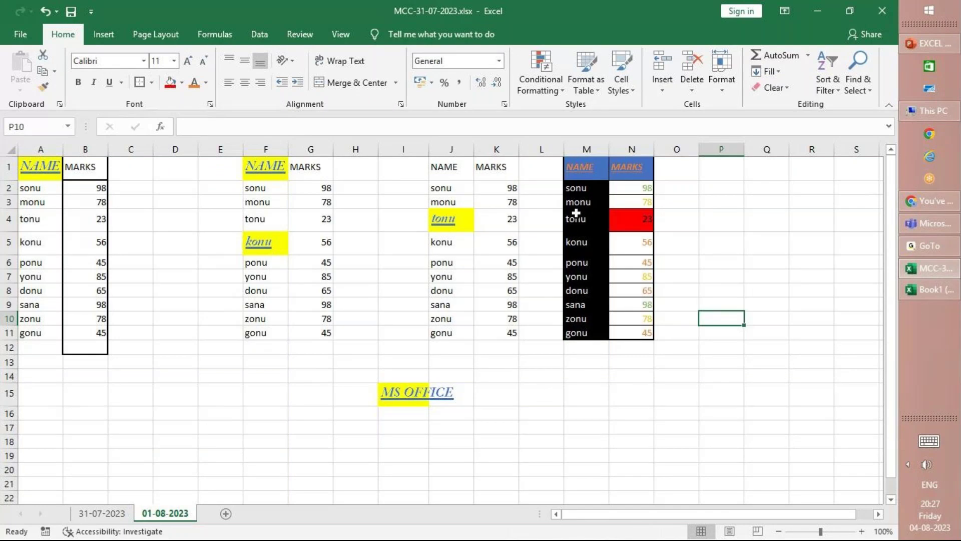
pyautogui.moveTo(579, 191); pyautogui.dragTo(588, 329)
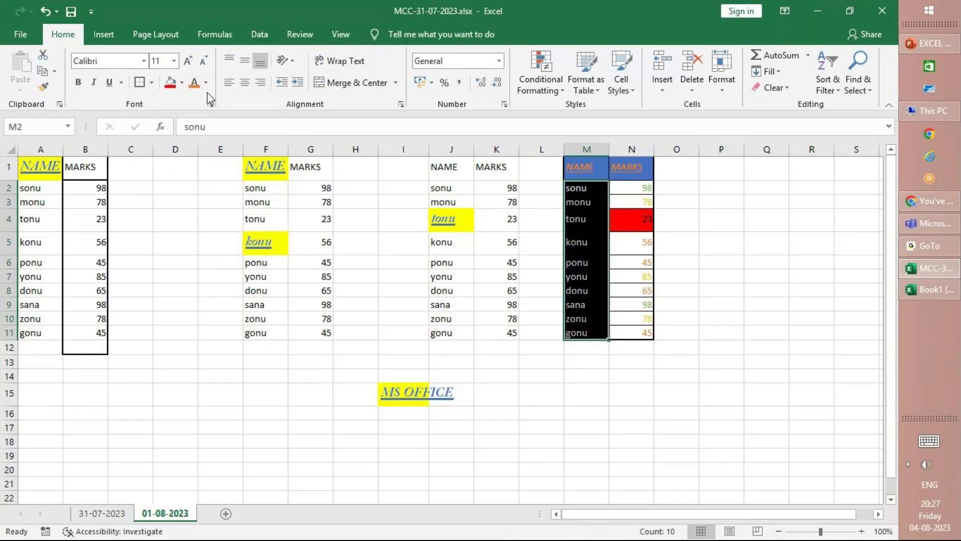
# Switch the M2:M11 name cells' fill from black to the dark blue-grey theme colour.
pyautogui.click(181, 83)
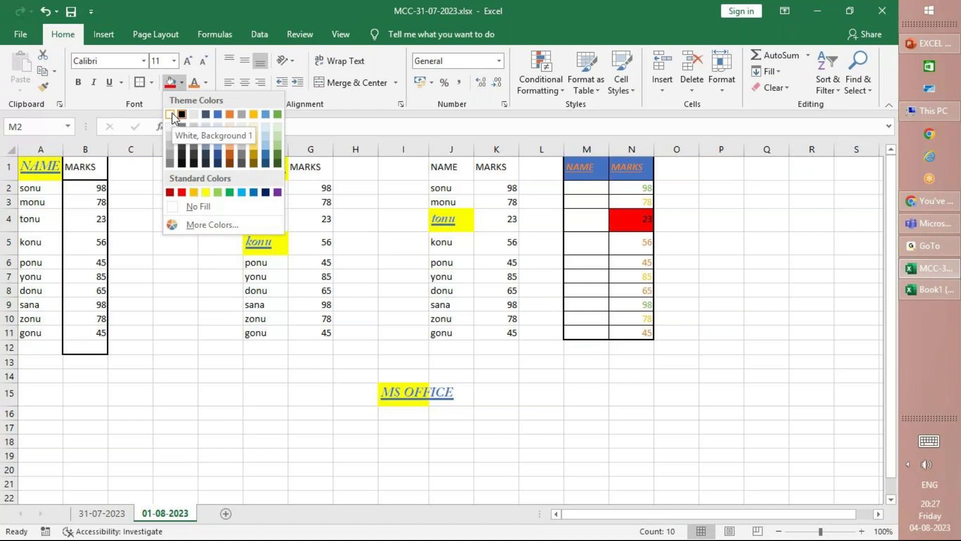
pyautogui.click(213, 118)
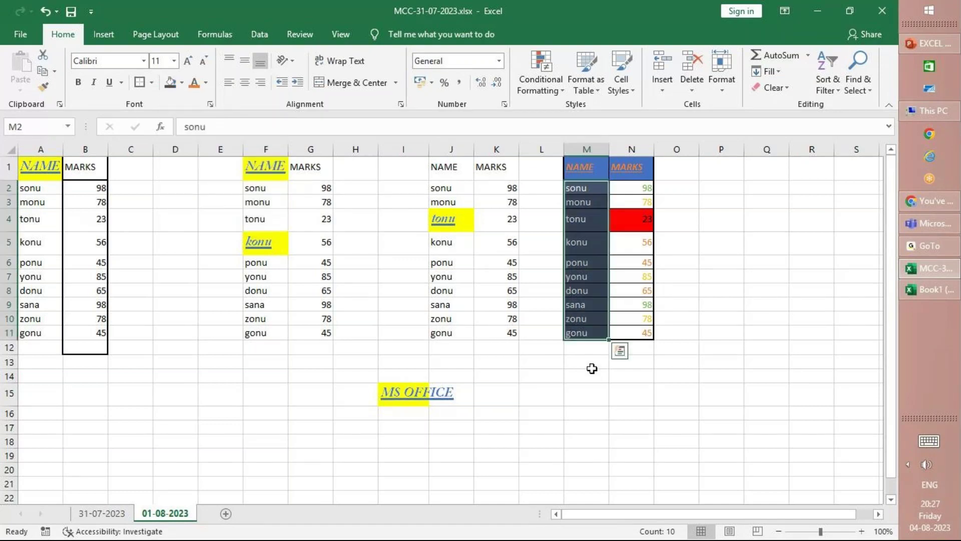
pyautogui.click(672, 303)
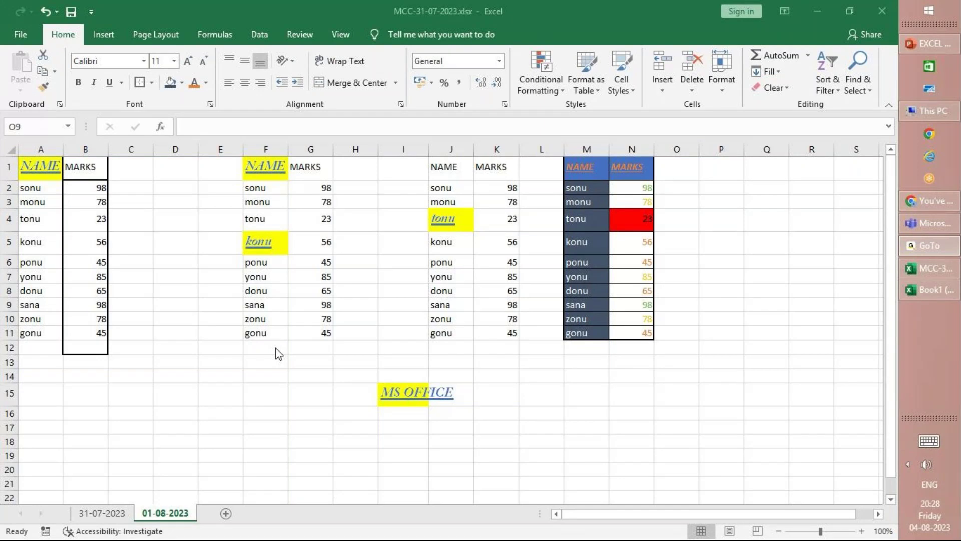
pyautogui.moveTo(958, 3)
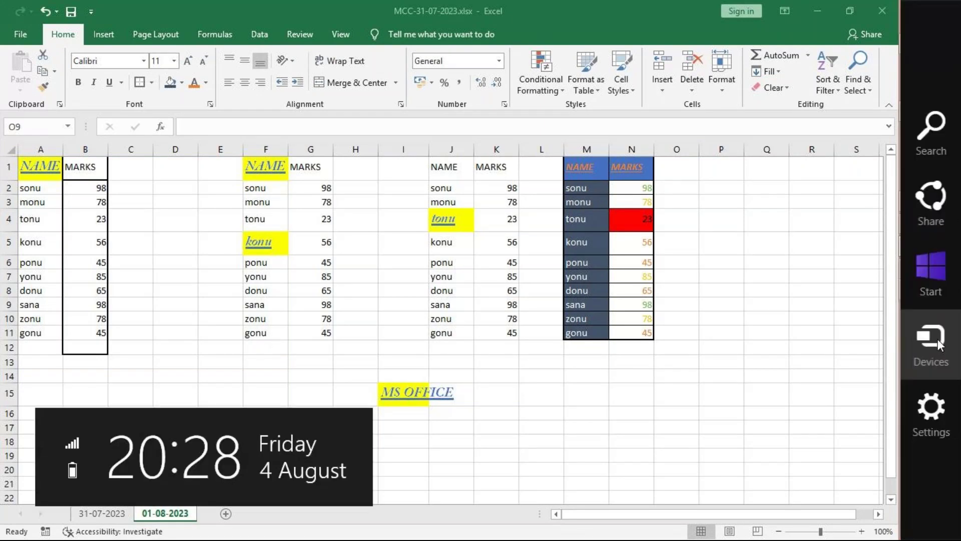
# Back in MCC-31-07-2023, set the N1 MARKS header font to Adobe Caslon Pro.
pyautogui.click(938, 272)
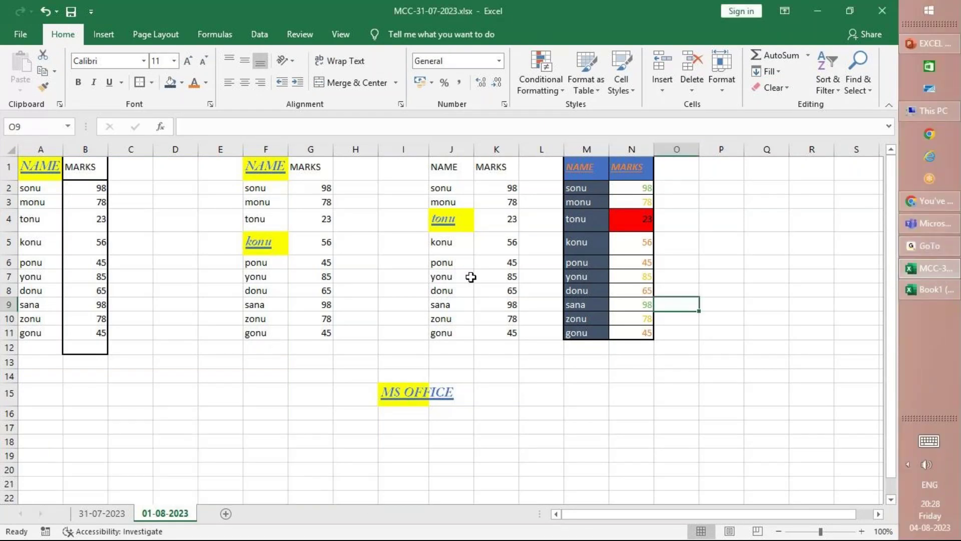
pyautogui.moveTo(585, 164); pyautogui.dragTo(624, 325)
pyautogui.click(600, 185)
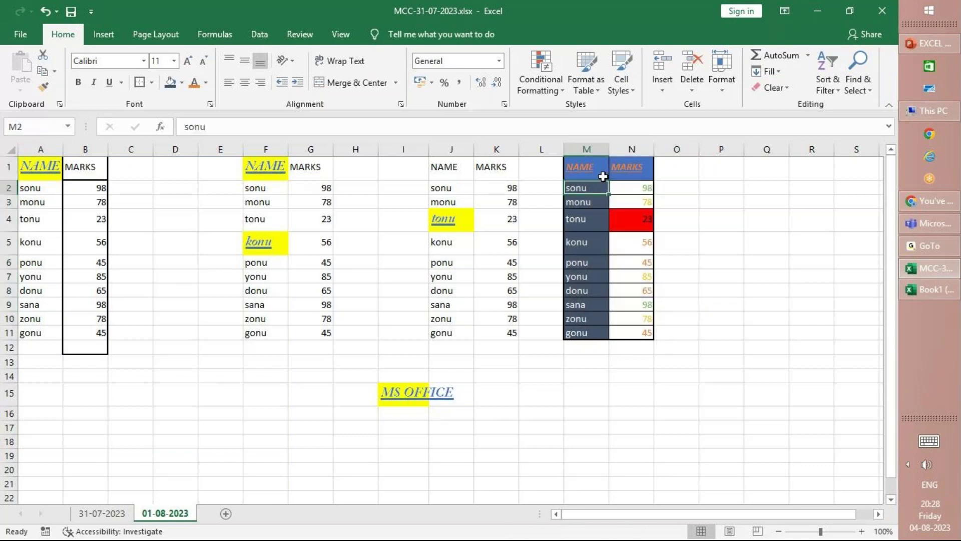
pyautogui.click(601, 173)
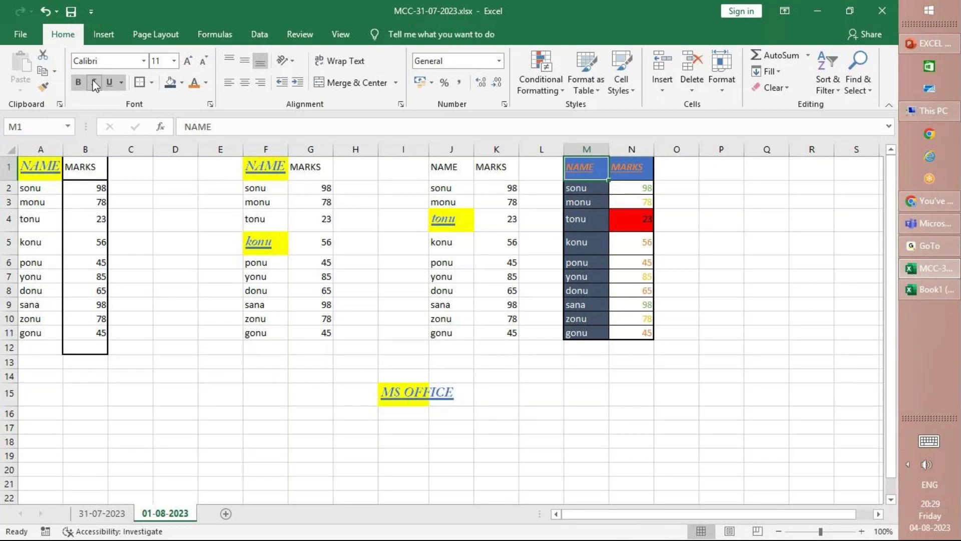
pyautogui.click(629, 172)
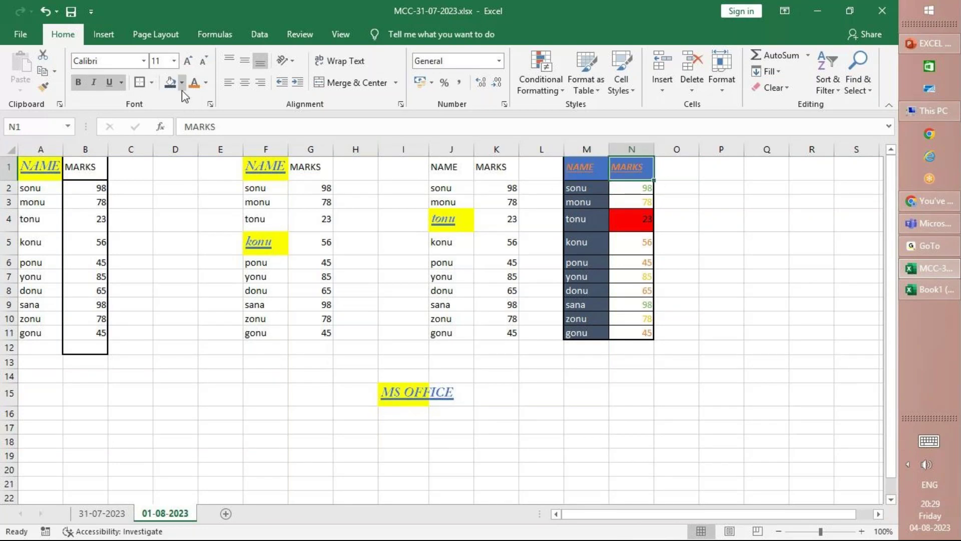
pyautogui.click(206, 83)
pyautogui.click(206, 83)
pyautogui.click(181, 85)
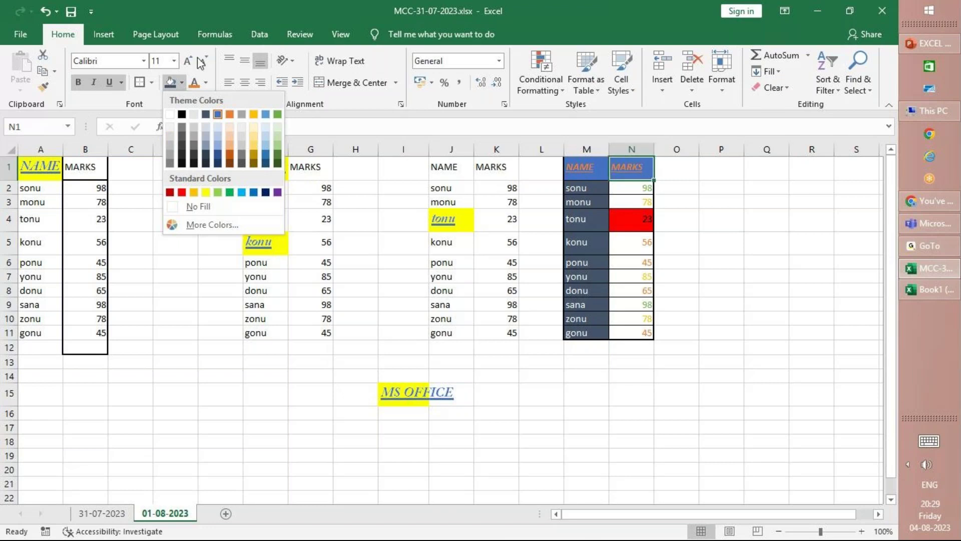
pyautogui.click(145, 60)
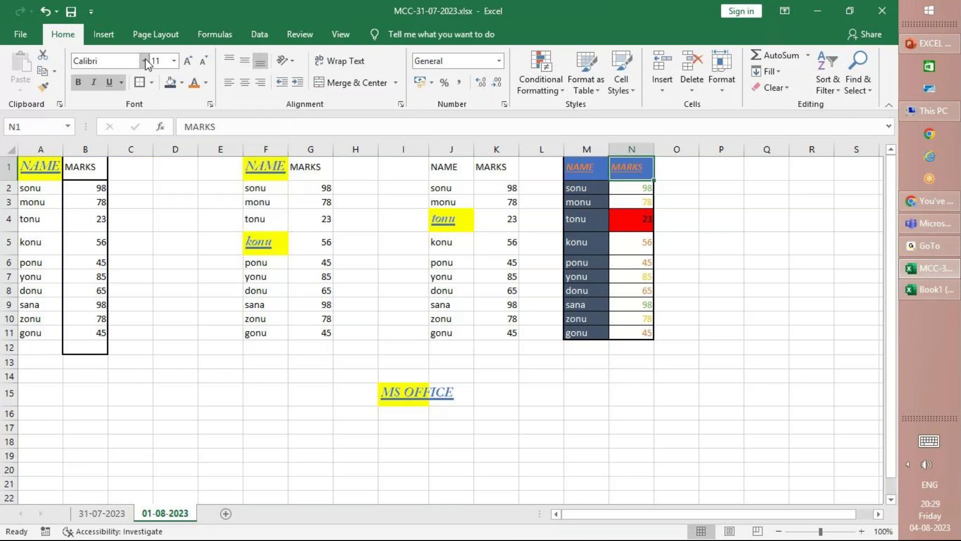
pyautogui.click(145, 60)
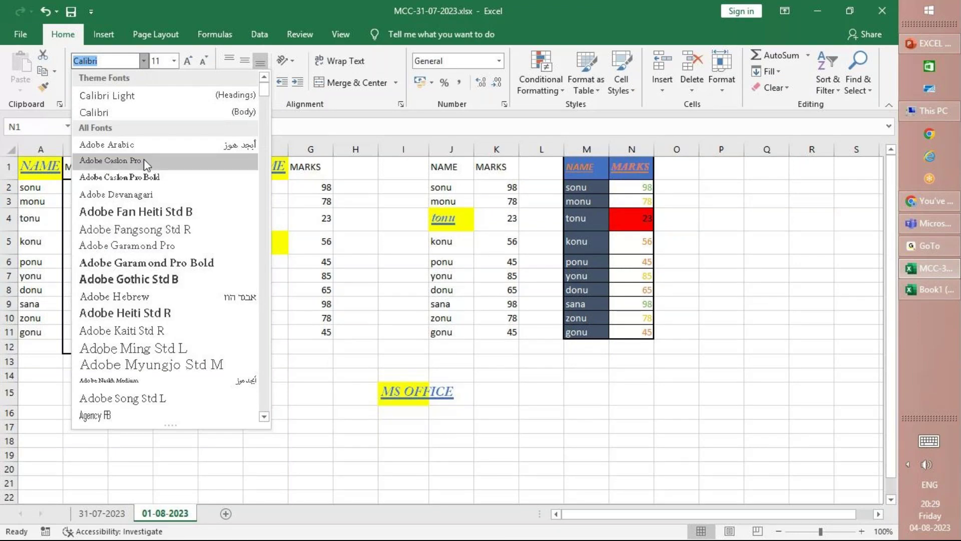
pyautogui.click(196, 178)
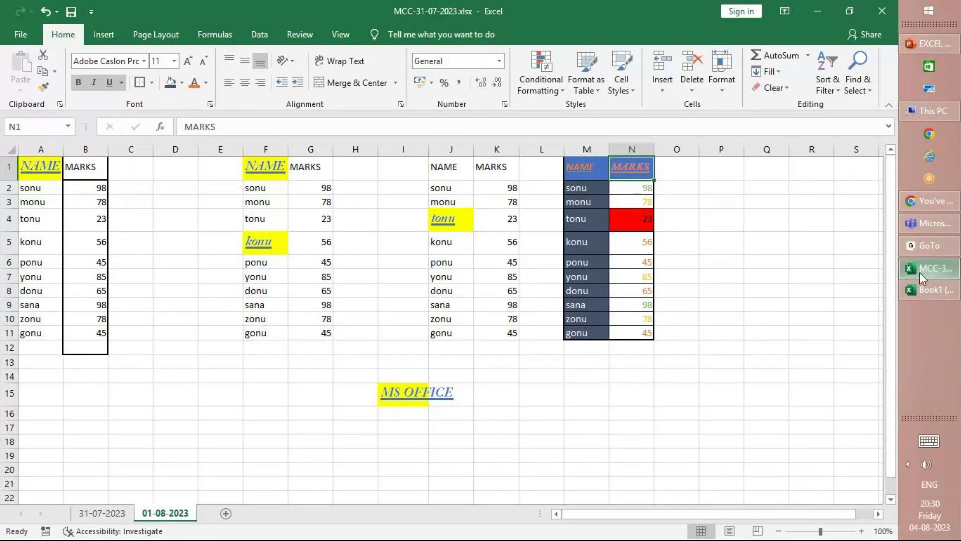
# Close the empty Book1 with Don't Save and bring MCC-31-07-2023.xlsx back to the front.
pyautogui.click(930, 289)
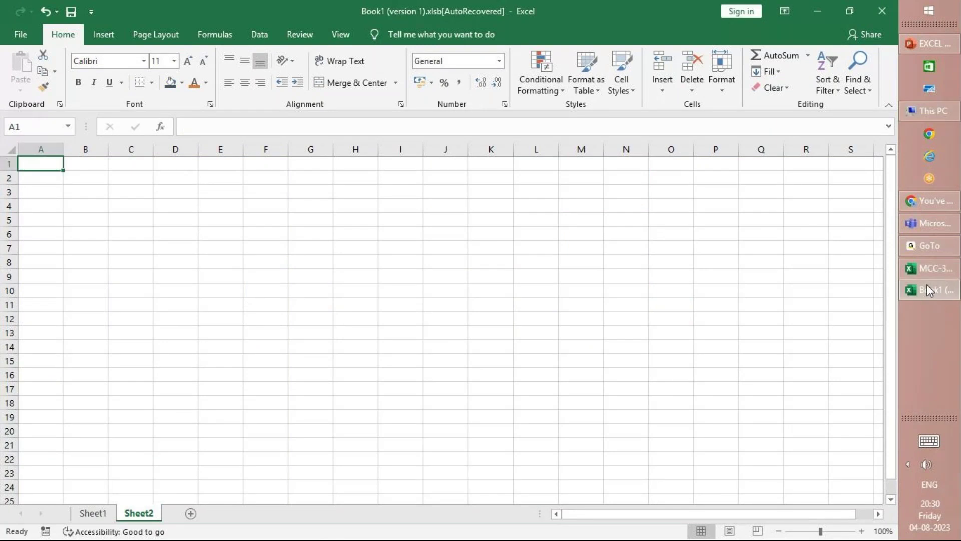
pyautogui.click(882, 10)
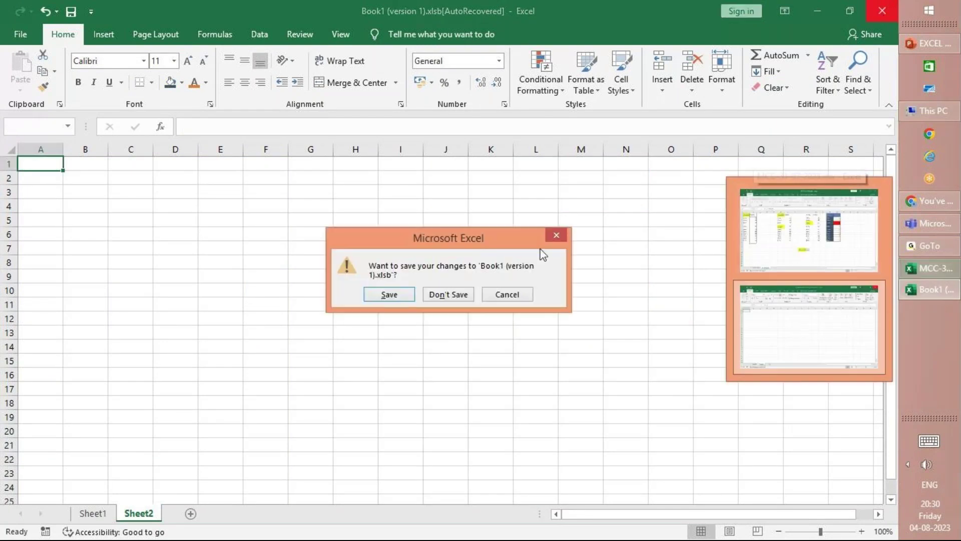
pyautogui.click(440, 296)
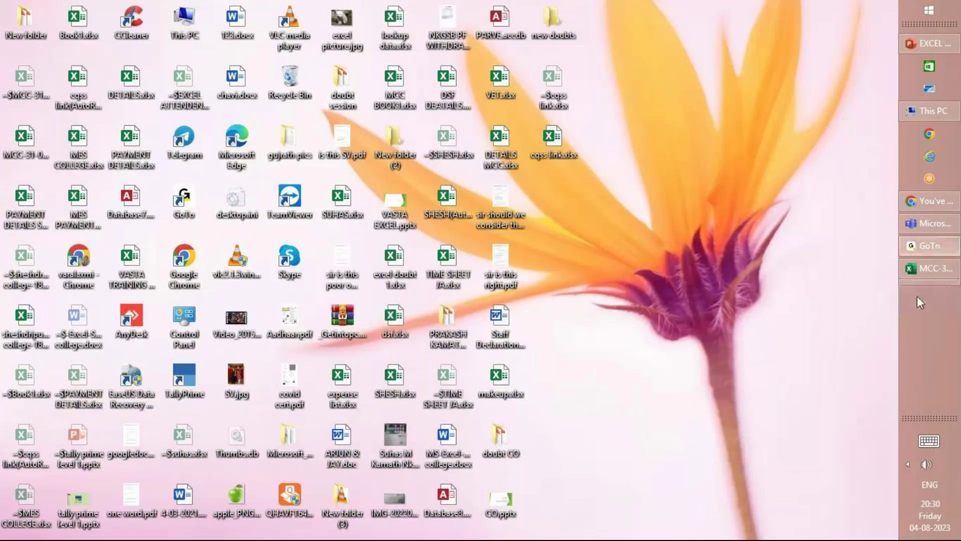
pyautogui.click(926, 271)
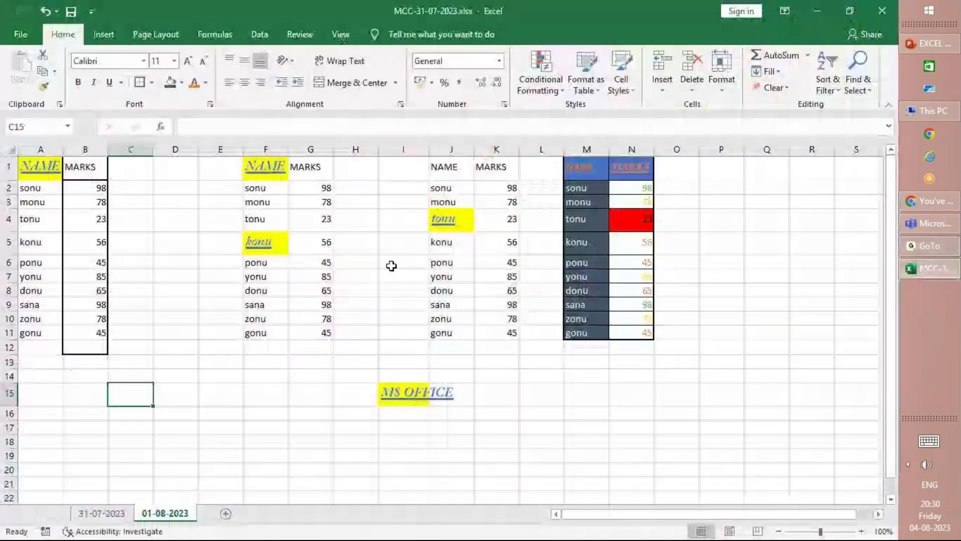
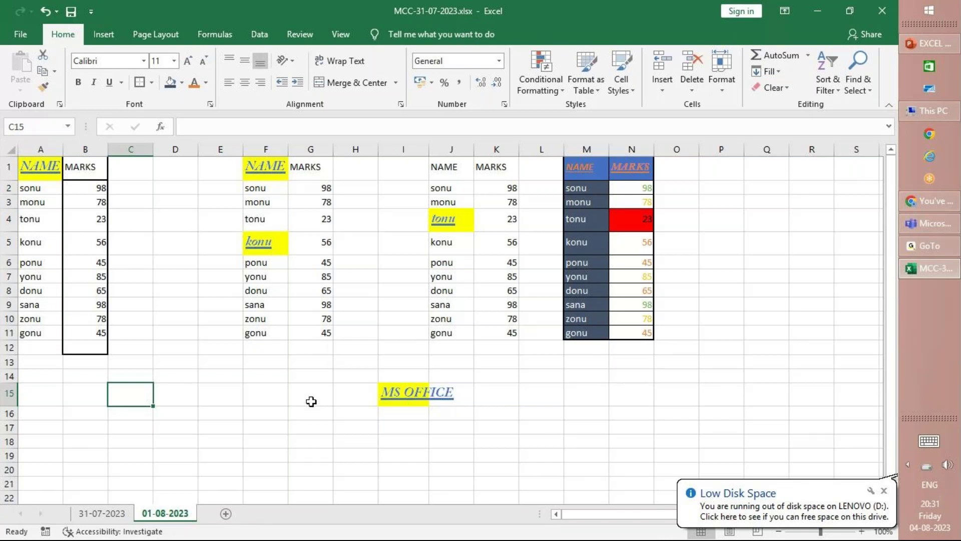
# Select the coloured NAME/MARKS table M1:N11 and copy it.
pyautogui.click(201, 427)
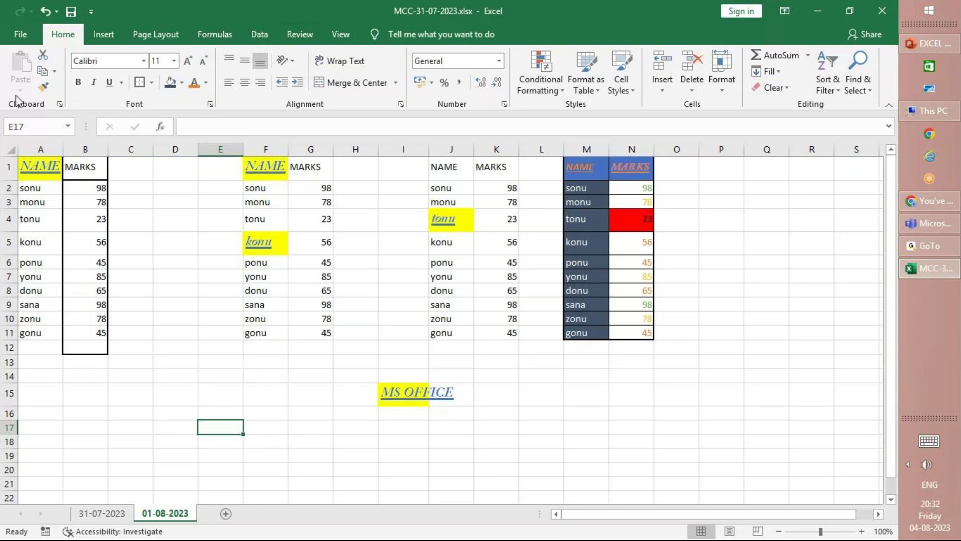
pyautogui.click(53, 411)
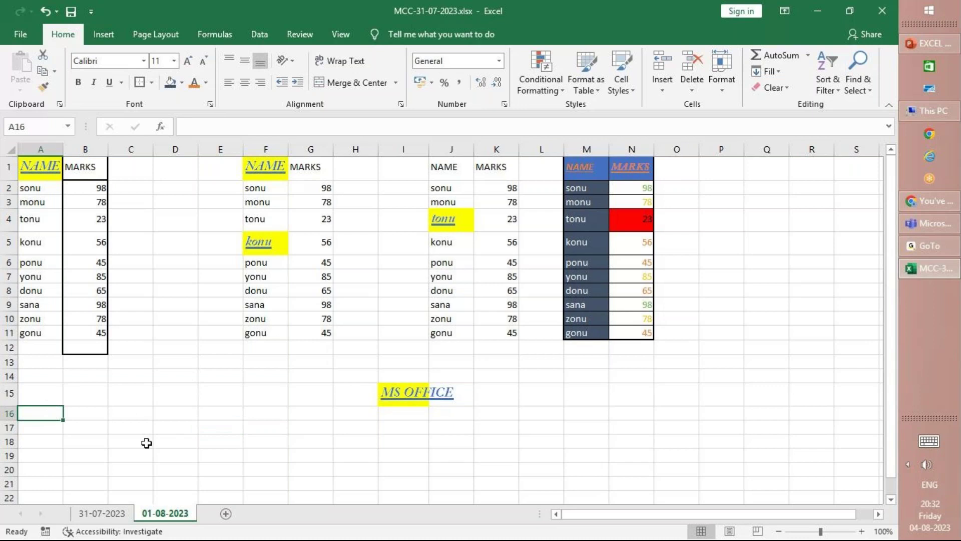
pyautogui.scroll(-3, 174, 424)
pyautogui.scroll(3, 186, 429)
pyautogui.moveTo(593, 166); pyautogui.dragTo(614, 345)
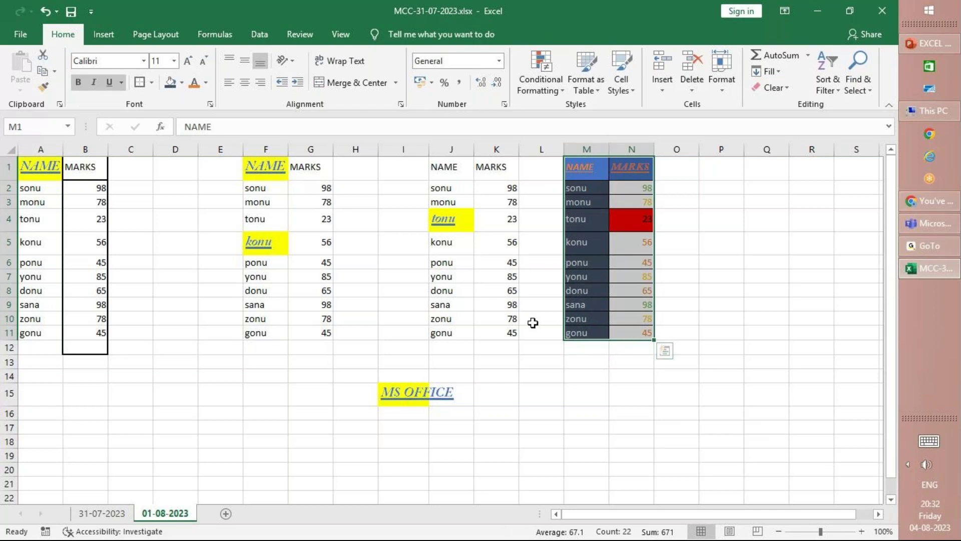
pyautogui.hotkey('ctrl', 'c')
# Try A20, then G23, as the paste destination, reviewing the Paste options without pasting.
pyautogui.scroll(-6, 35, 375)
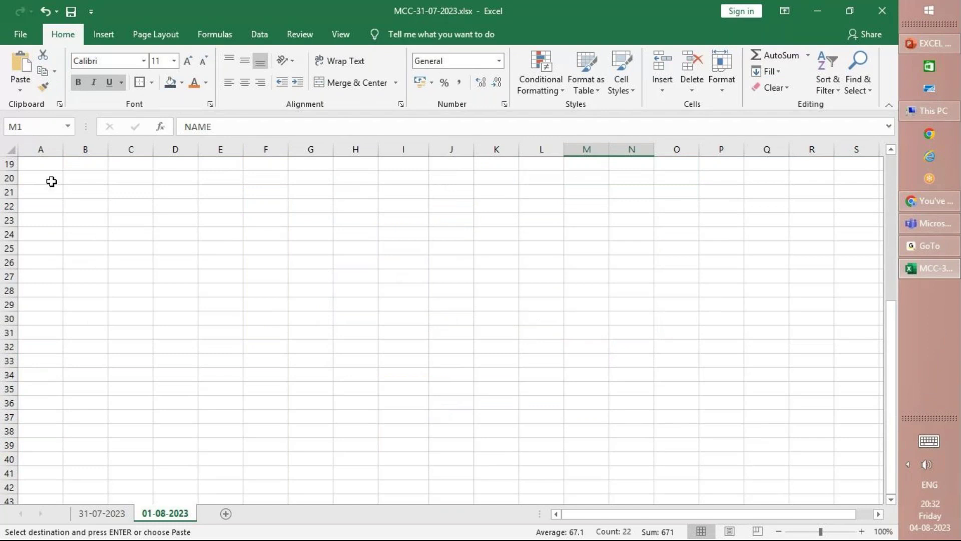
pyautogui.click(51, 181)
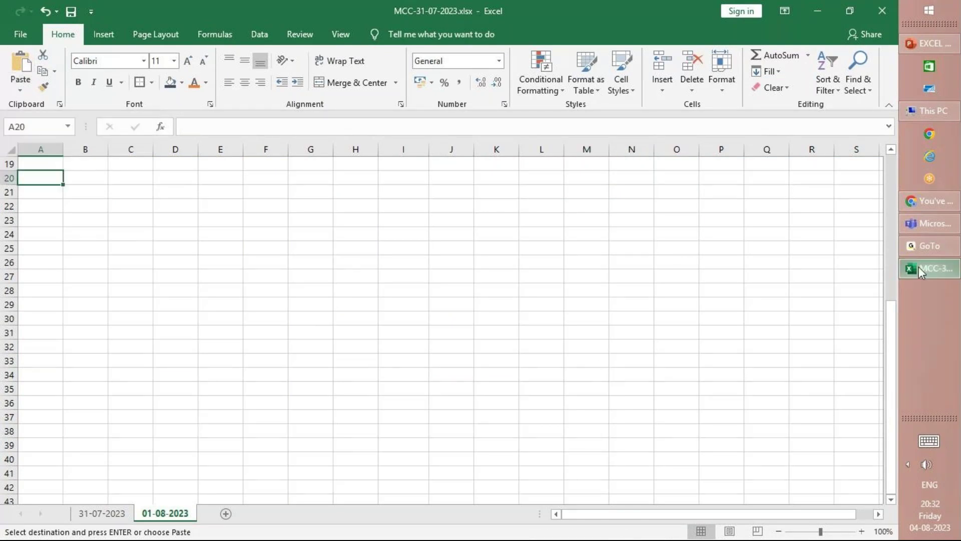
pyautogui.click(930, 246)
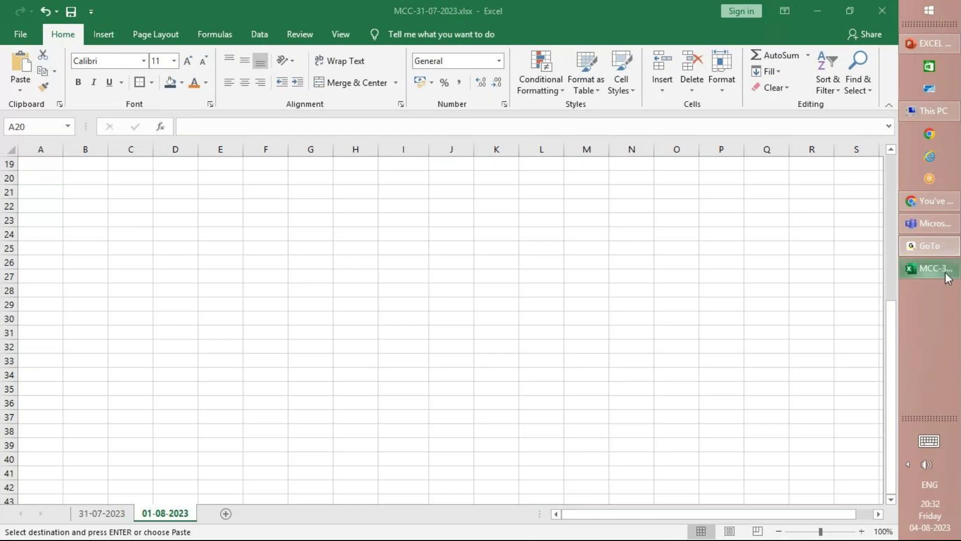
pyautogui.click(929, 268)
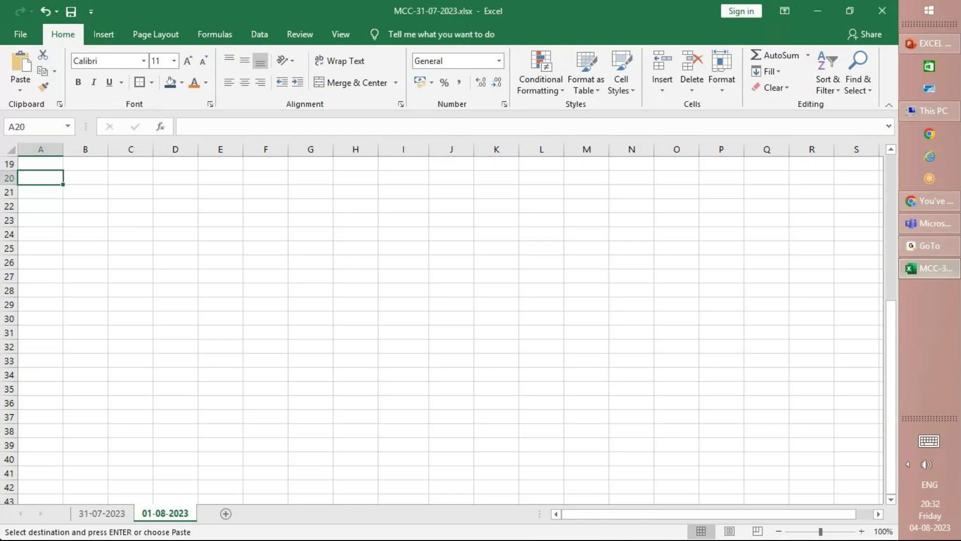
pyautogui.click(20, 89)
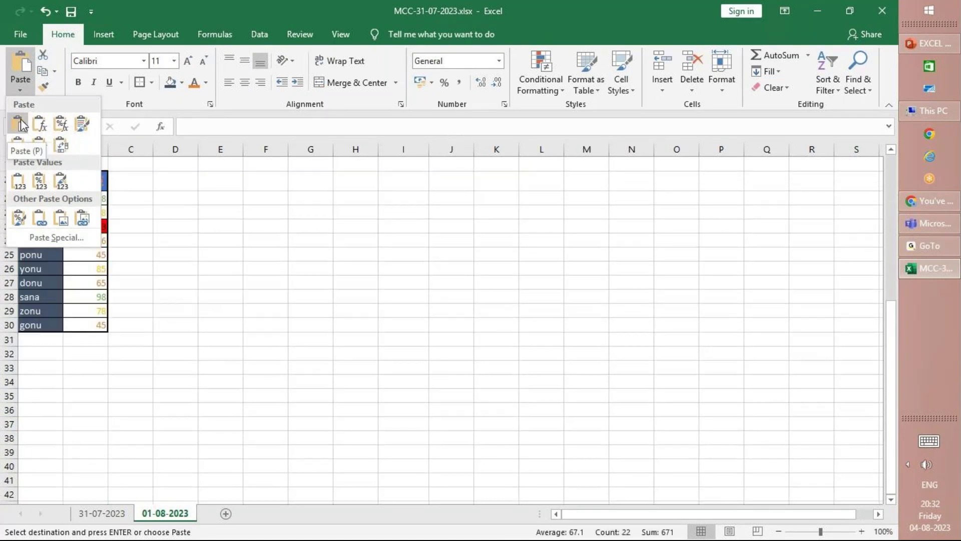
pyautogui.click(313, 220)
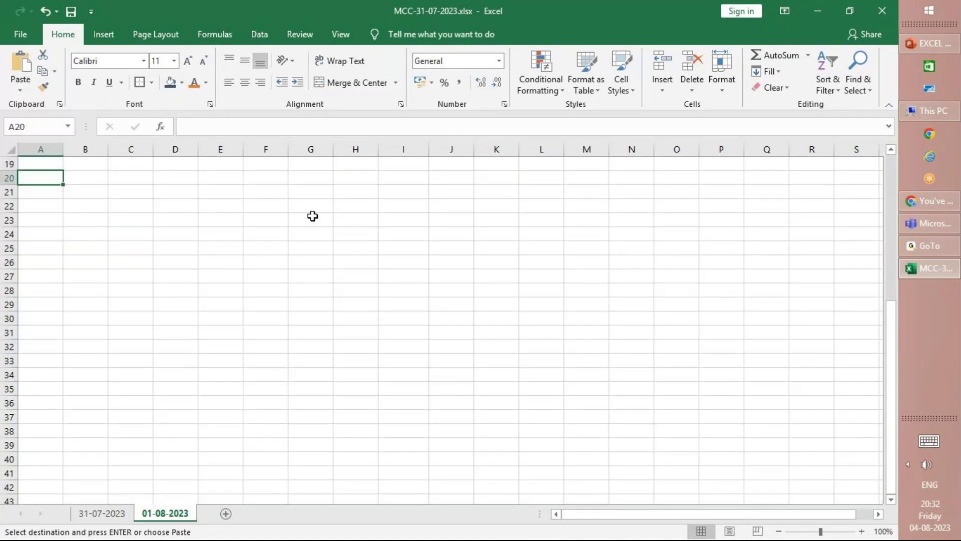
pyautogui.click(313, 216)
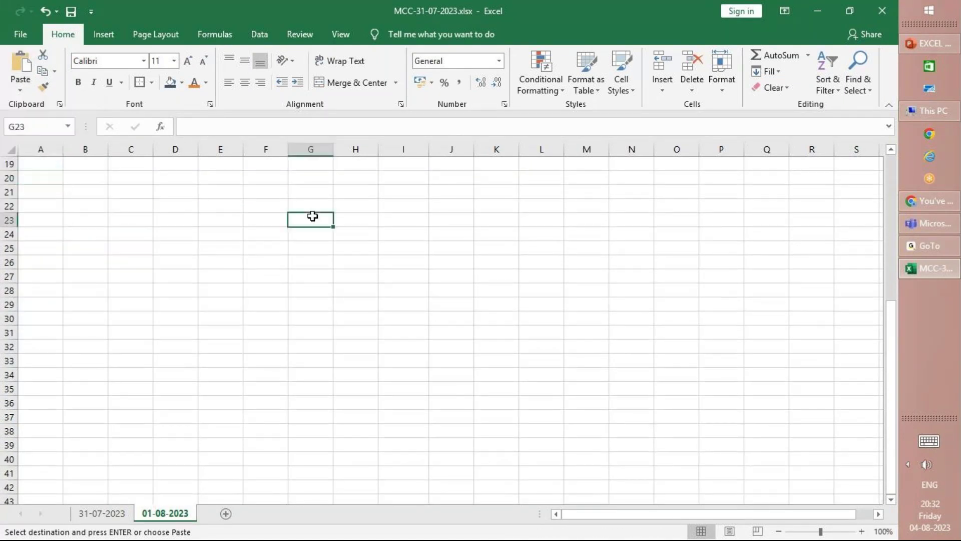
pyautogui.click(20, 89)
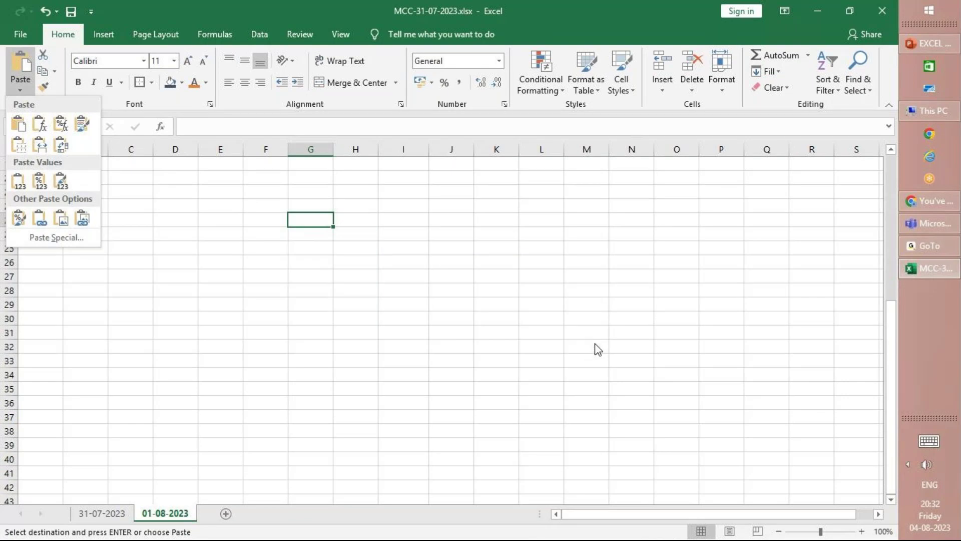
pyautogui.moveTo(891, 360); pyautogui.dragTo(911, 203)
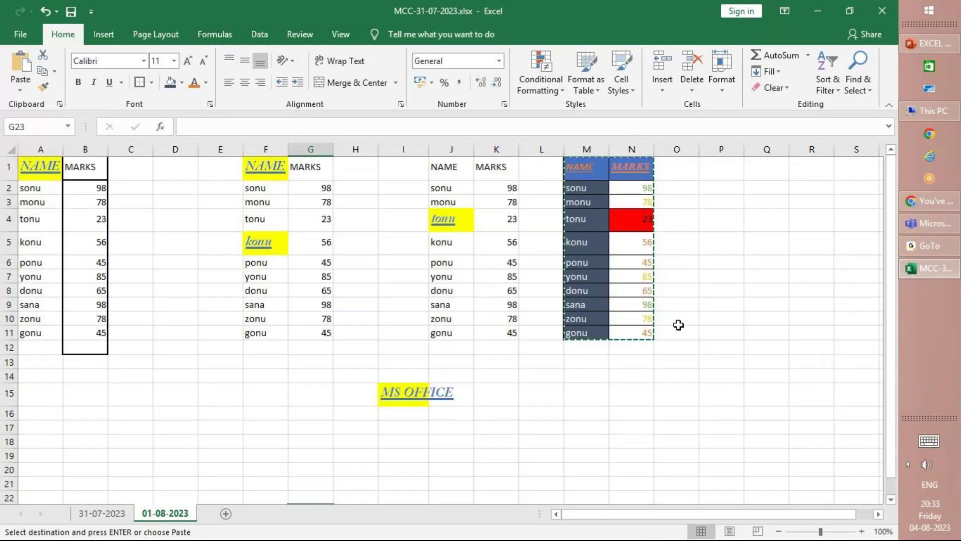
pyautogui.click(920, 250)
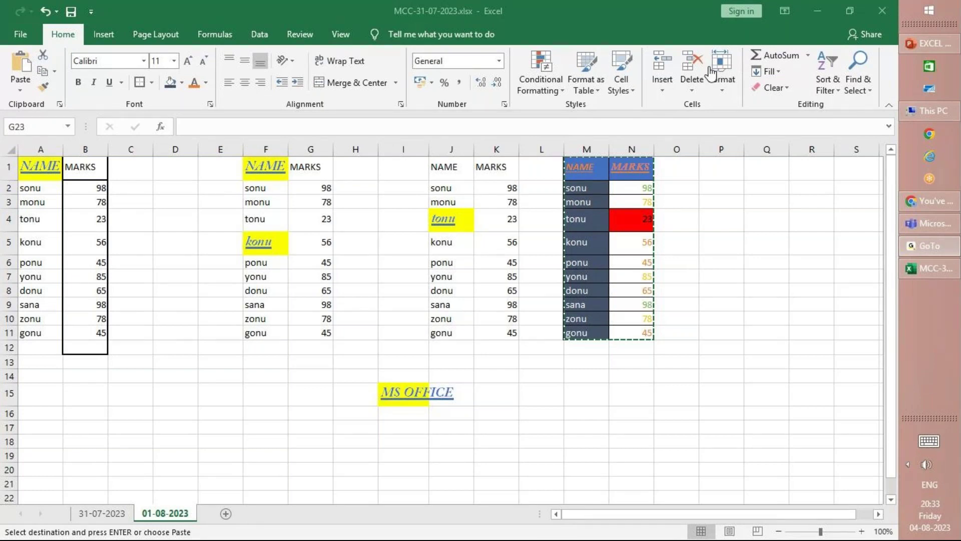
pyautogui.moveTo(900, 273)
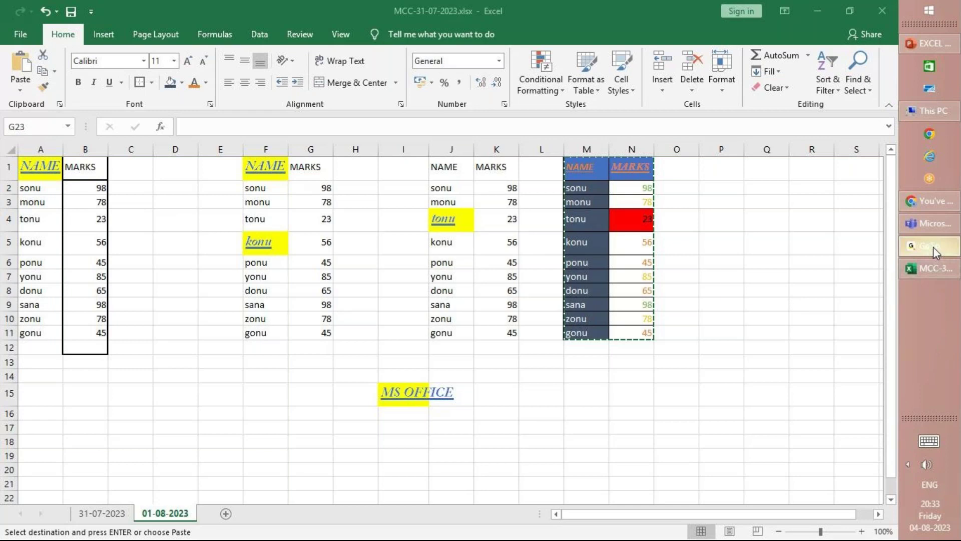
pyautogui.moveTo(934, 250)
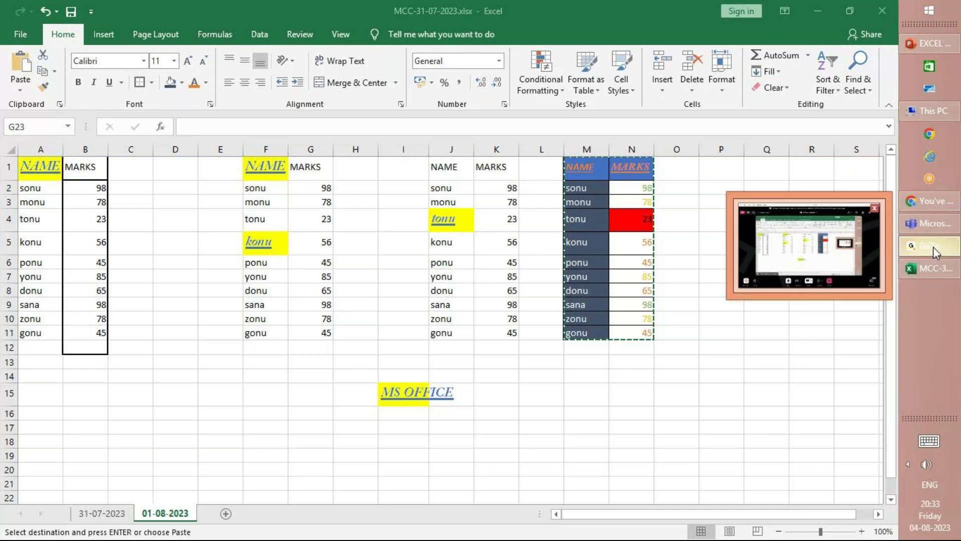
pyautogui.click(955, 278)
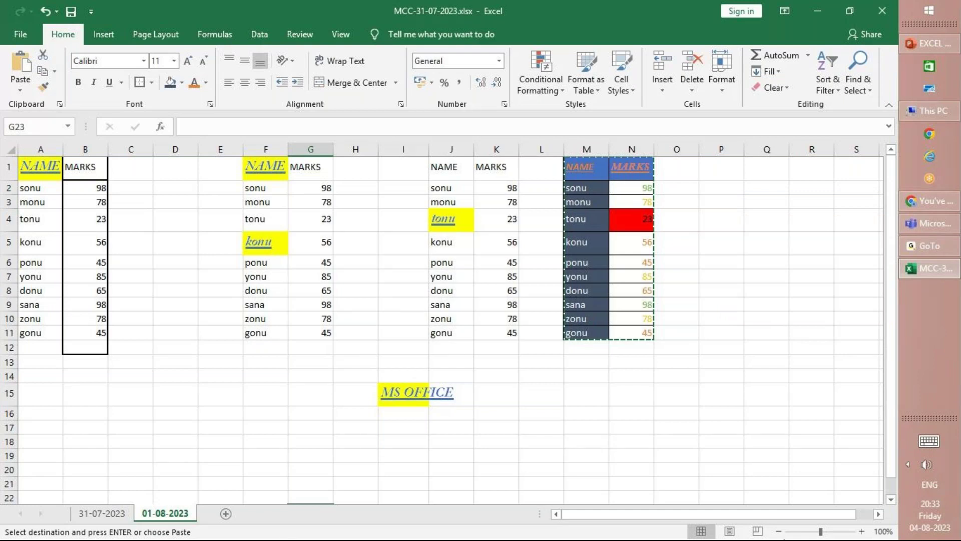
# Zoom the sheet to 142% and scroll around the name and marks tables.
pyautogui.click(826, 531)
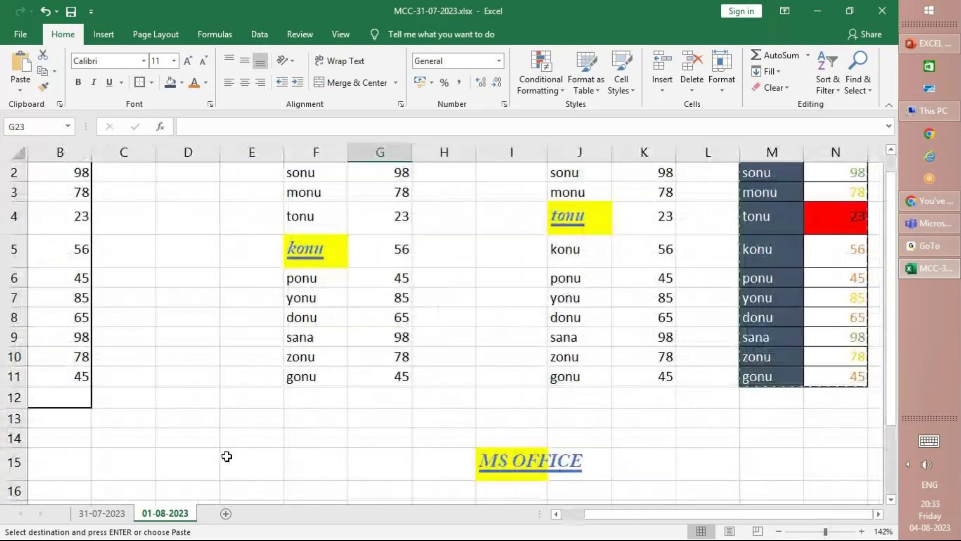
pyautogui.scroll(1, 321, 435)
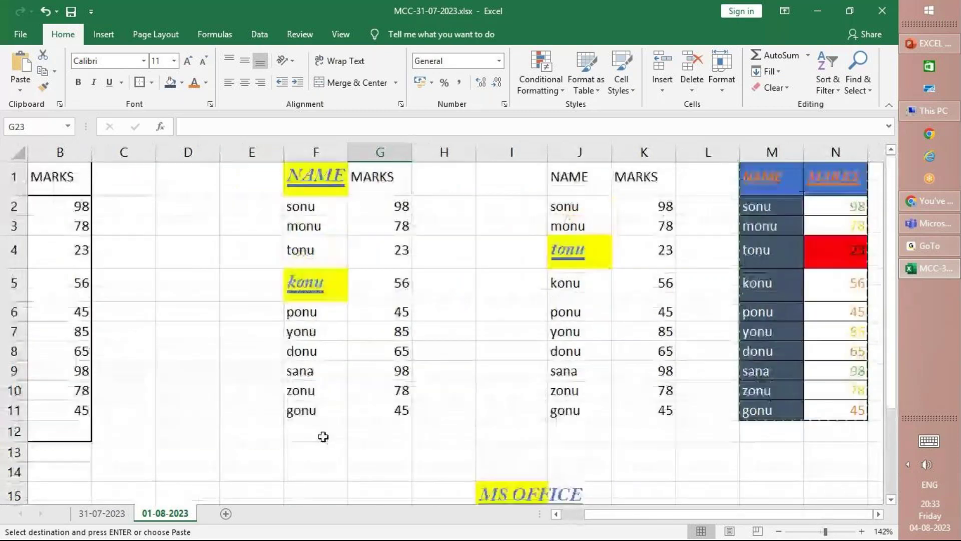
pyautogui.scroll(-6, 322, 436)
pyautogui.scroll(6, 323, 436)
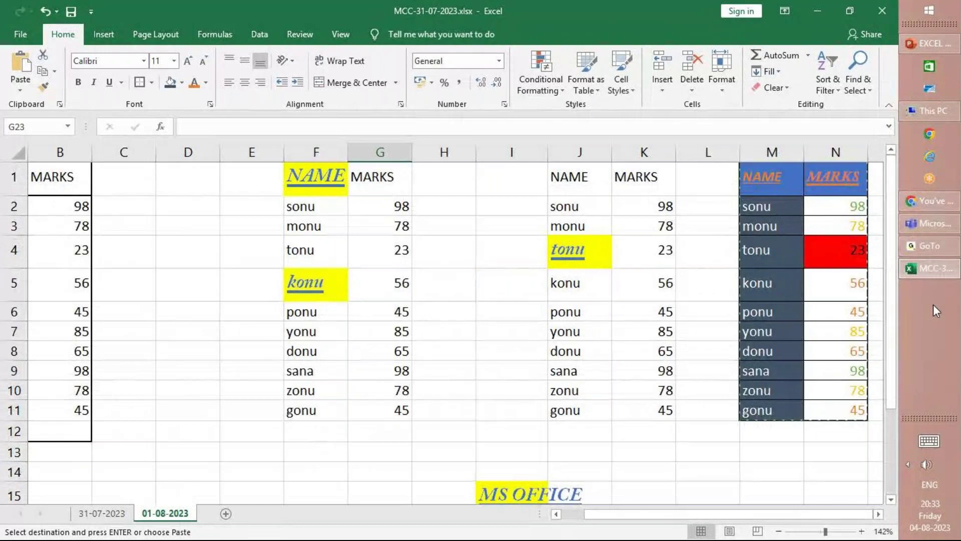
pyautogui.click(910, 249)
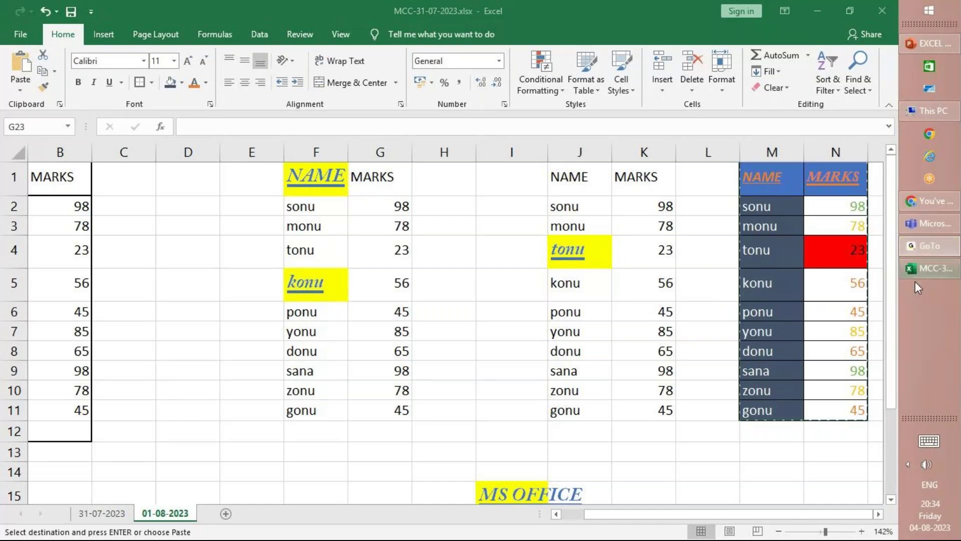
pyautogui.click(915, 268)
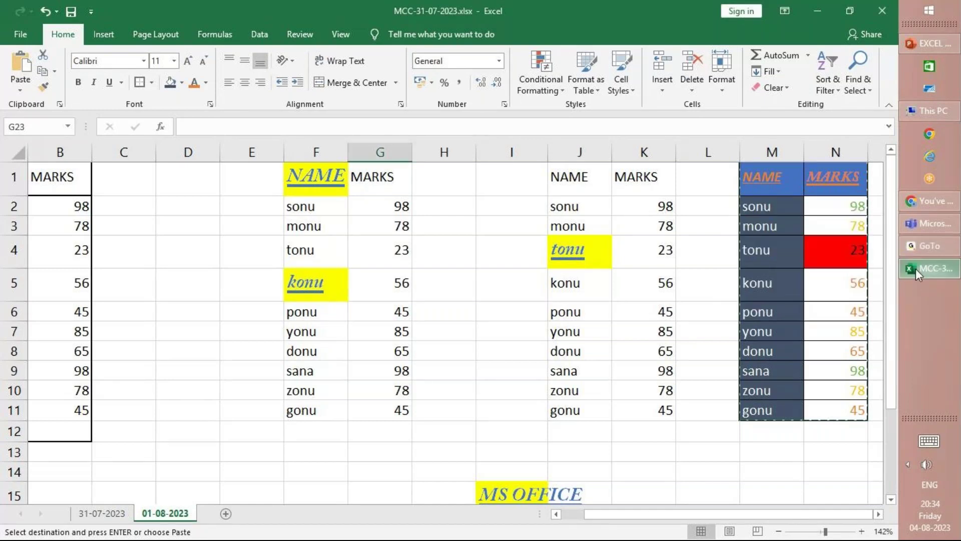
pyautogui.scroll(-6, 52, 444)
pyautogui.scroll(3, 52, 444)
pyautogui.scroll(-3, 48, 444)
pyautogui.click(58, 184)
pyautogui.scroll(6, 254, 438)
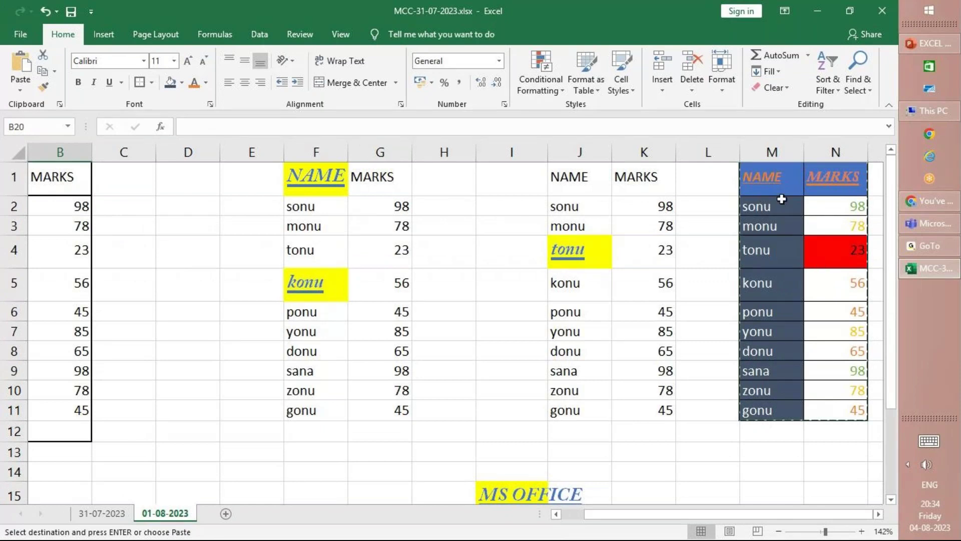
pyautogui.scroll(-9, 124, 418)
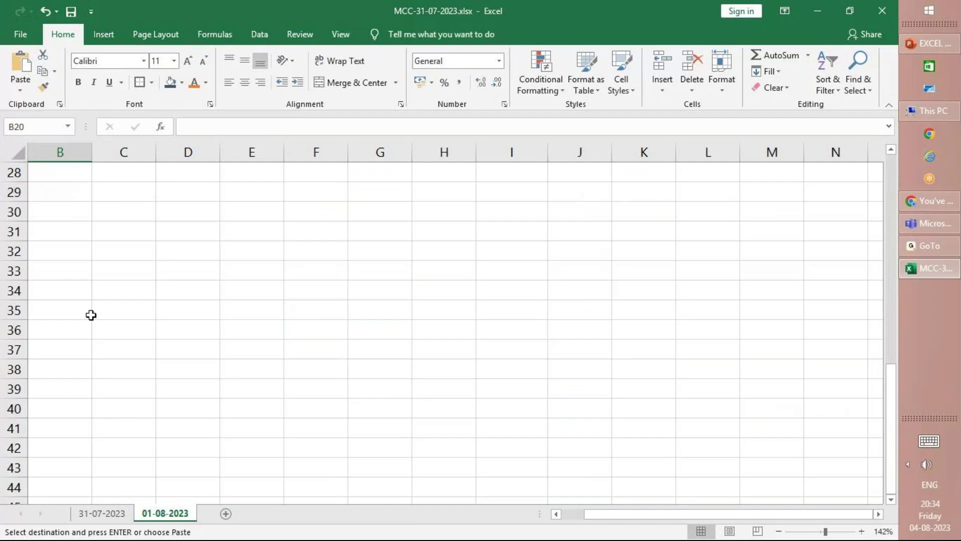
pyautogui.scroll(3, 91, 314)
pyautogui.click(406, 241)
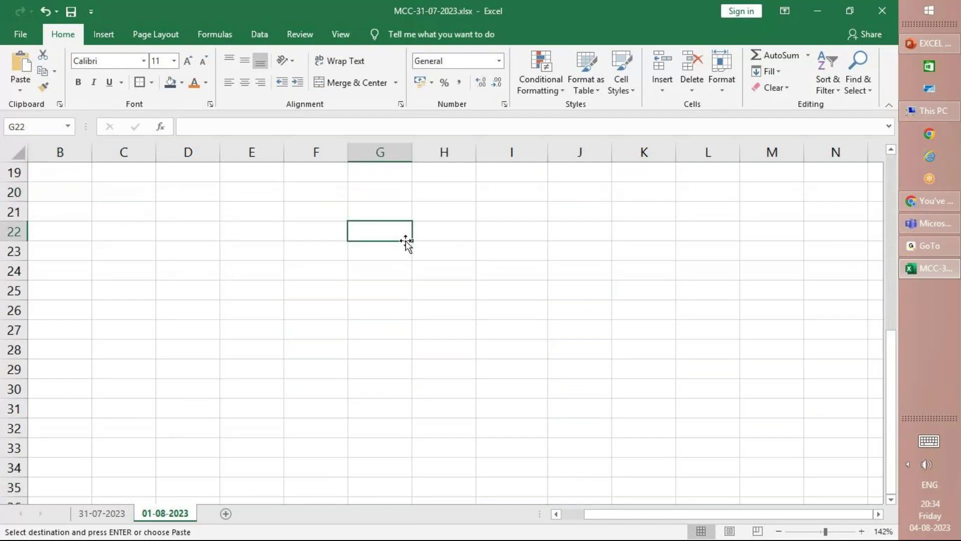
pyautogui.click(20, 89)
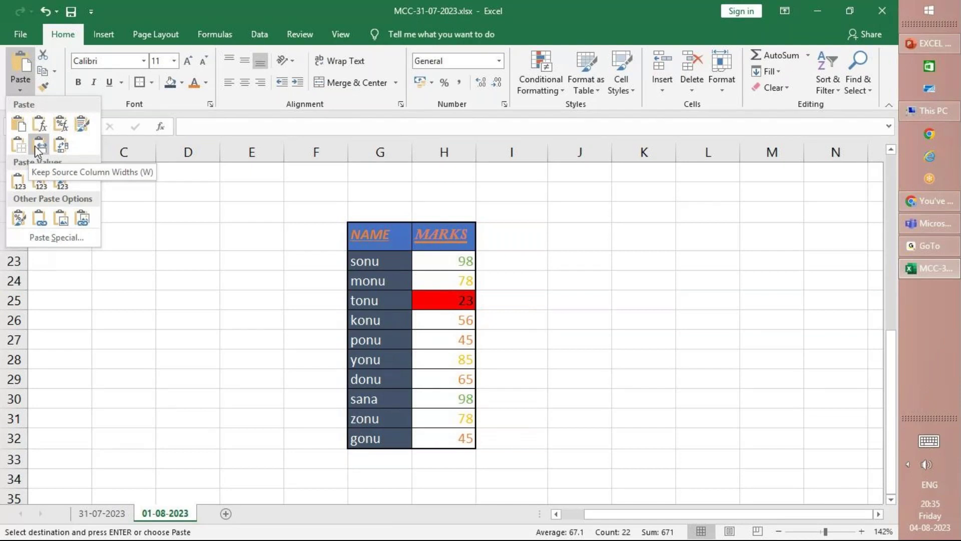
pyautogui.click(569, 288)
pyautogui.scroll(6, 573, 287)
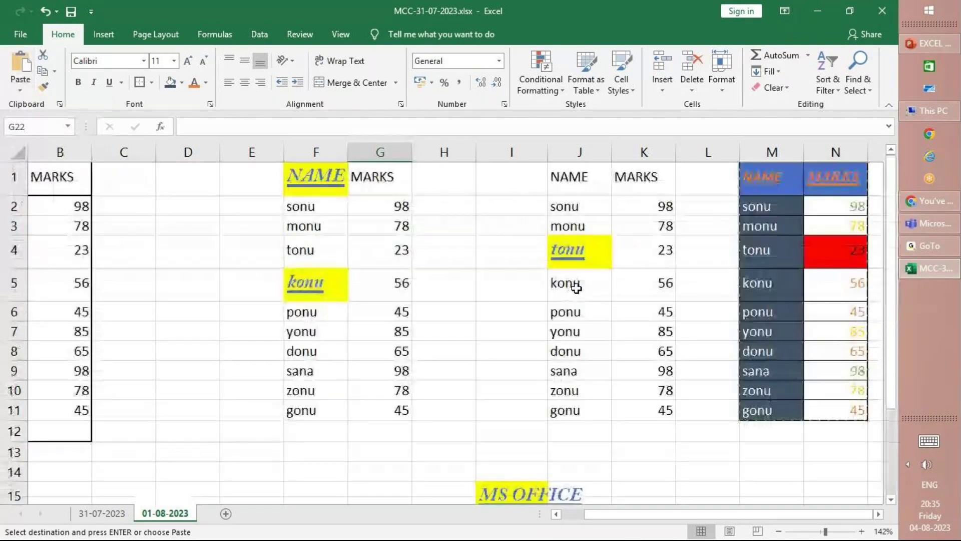
pyautogui.click(765, 189)
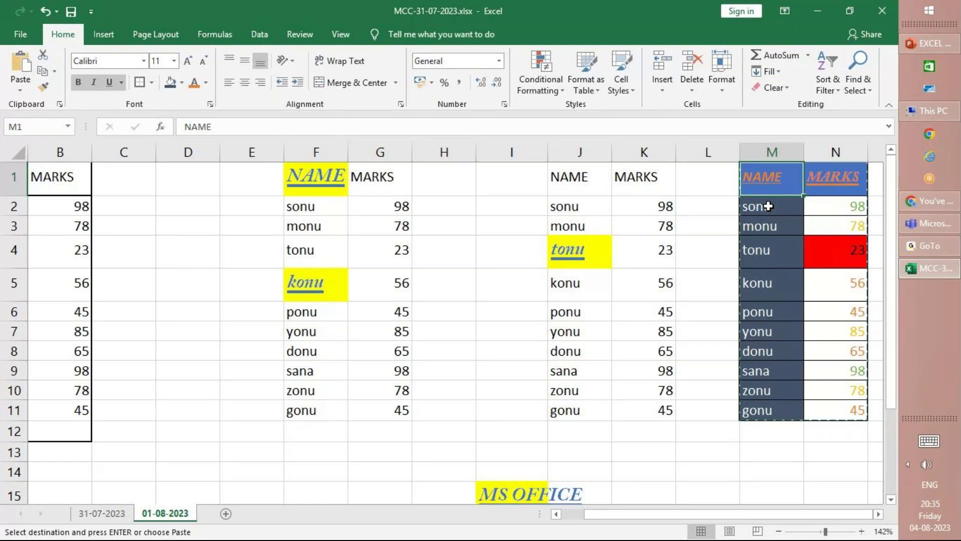
# Narrow column M to 6.00 and change the M1 header to NAME OF STUDENTS.
pyautogui.moveTo(802, 160)
pyautogui.mouseDown()
pyautogui.moveTo(789, 161)
pyautogui.moveTo(820, 161)
pyautogui.mouseUp()
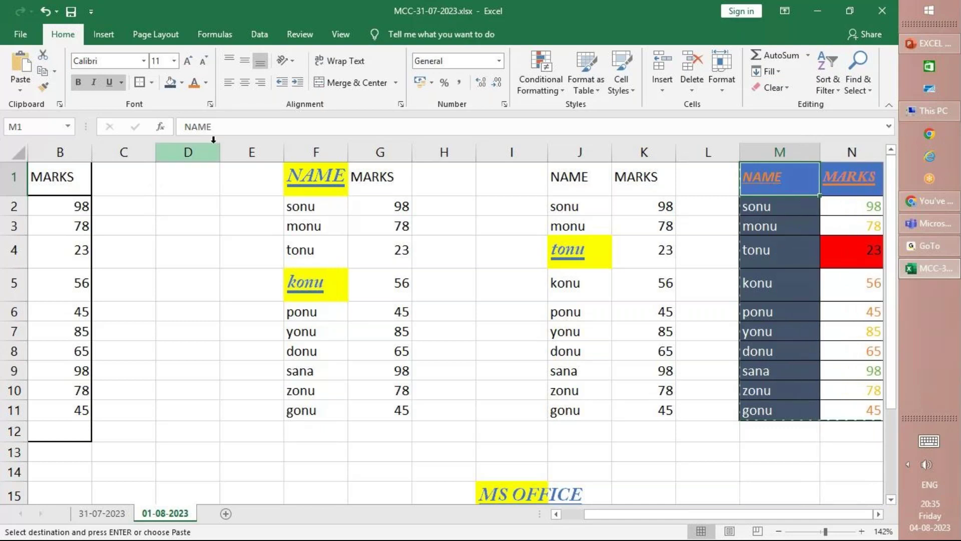
pyautogui.click(231, 127)
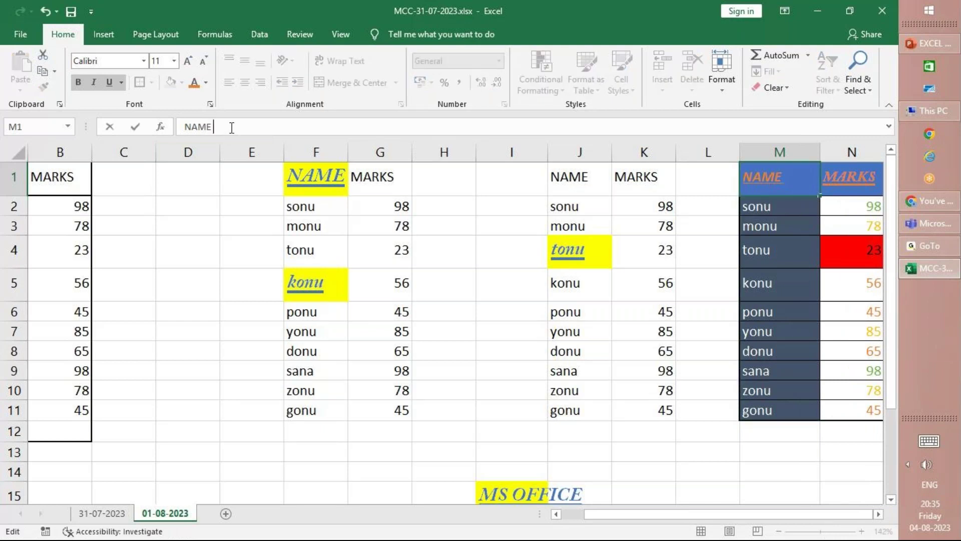
pyautogui.write('OF STUD')
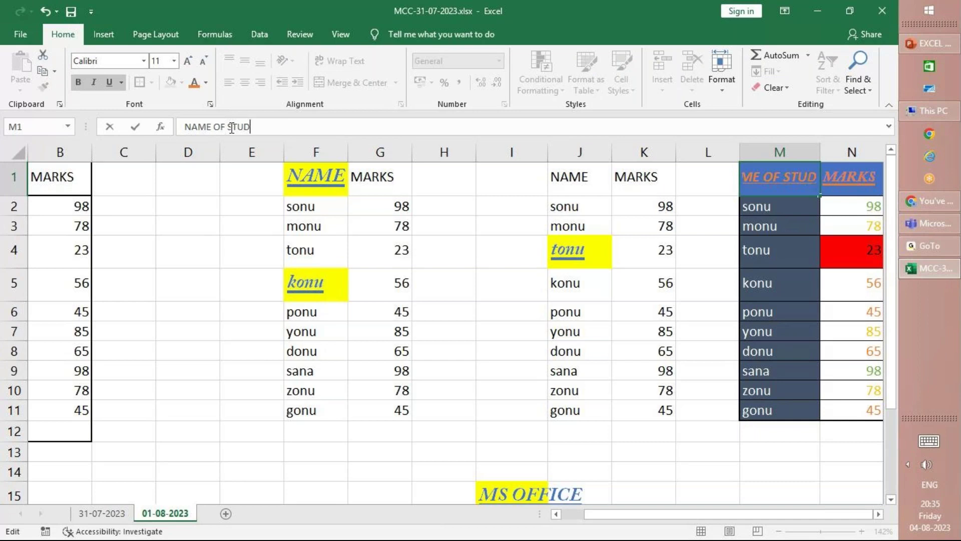
pyautogui.write('ENTS')
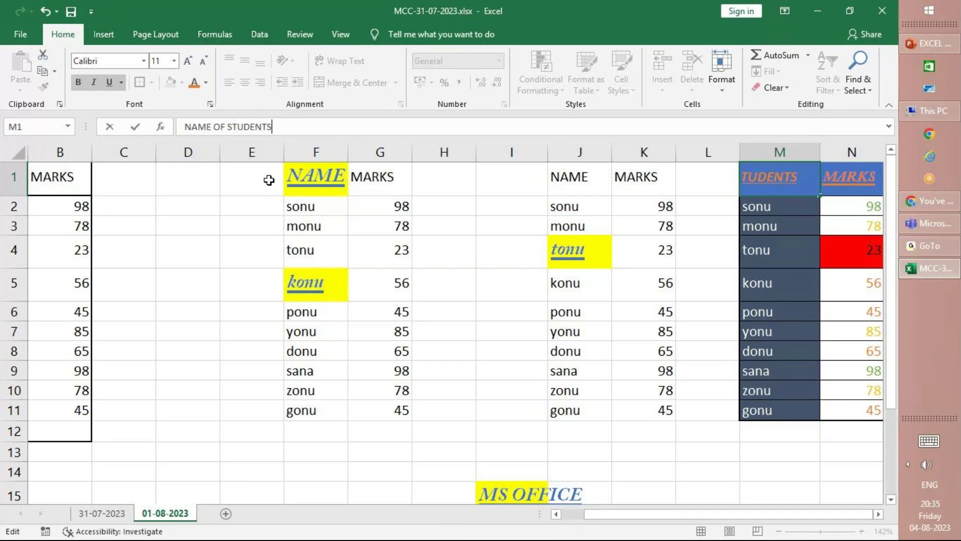
pyautogui.click(807, 286)
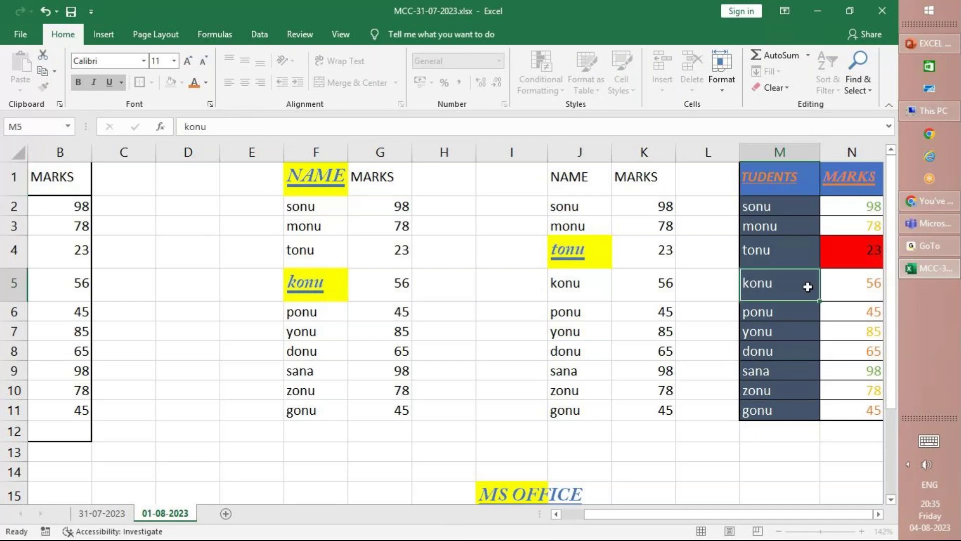
# Autofit column M to the full NAME OF STUDENTS header and select the table.
pyautogui.click(776, 185)
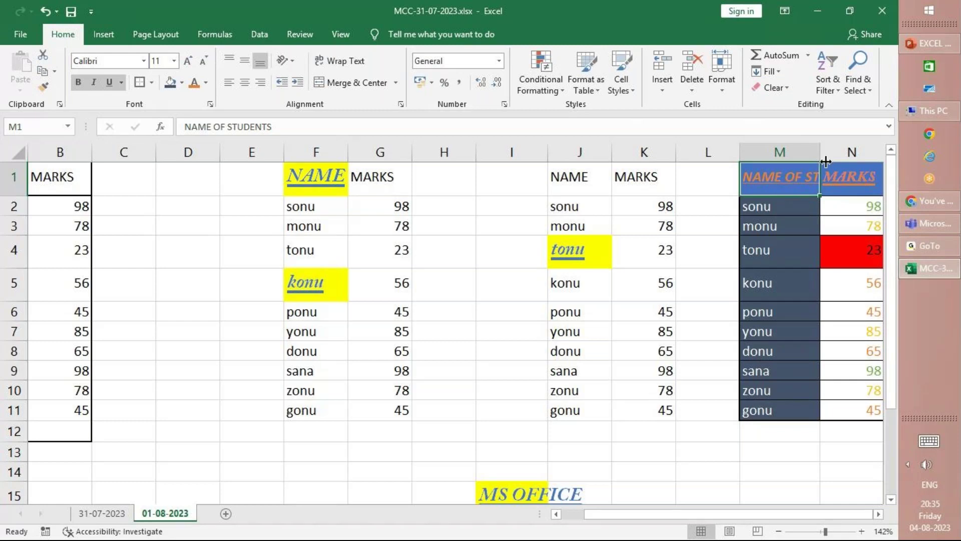
pyautogui.doubleClick(821, 153)
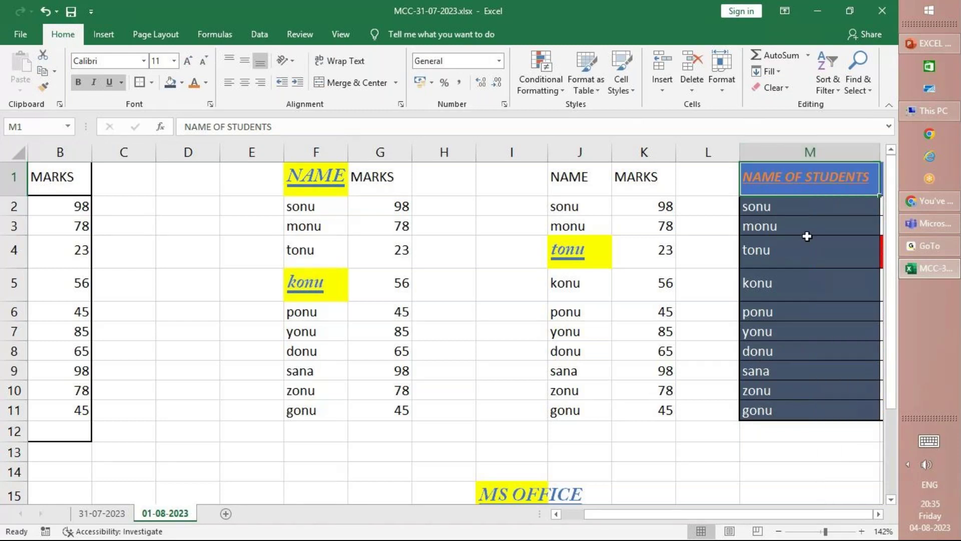
pyautogui.scroll(-3, 263, 418)
pyautogui.scroll(3, 322, 401)
pyautogui.hotkey('ctrl', 'a')
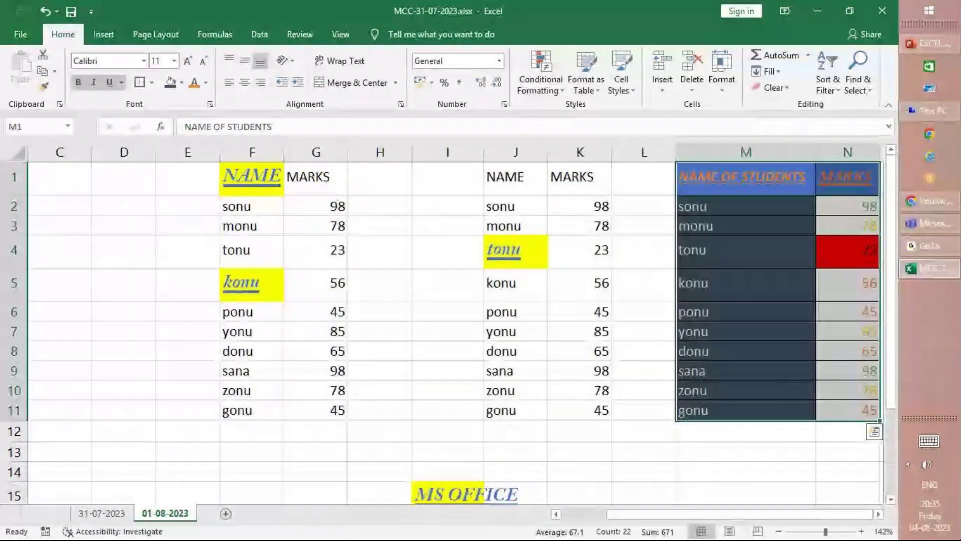
# Copy the NAME OF STUDENTS/MARKS table and paste it at G19 with Keep Source Formatting.
pyautogui.hotkey('ctrl', 'c')
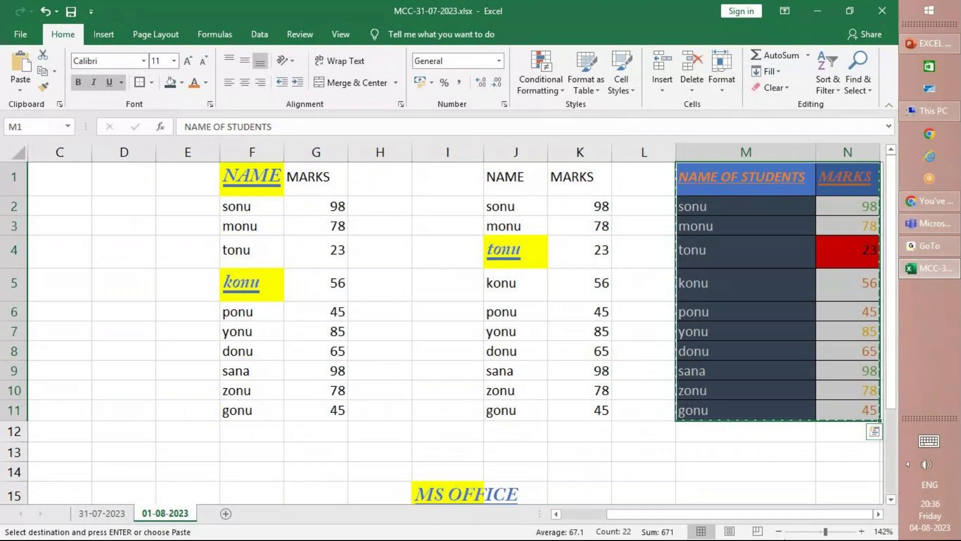
pyautogui.scroll(-6, 92, 427)
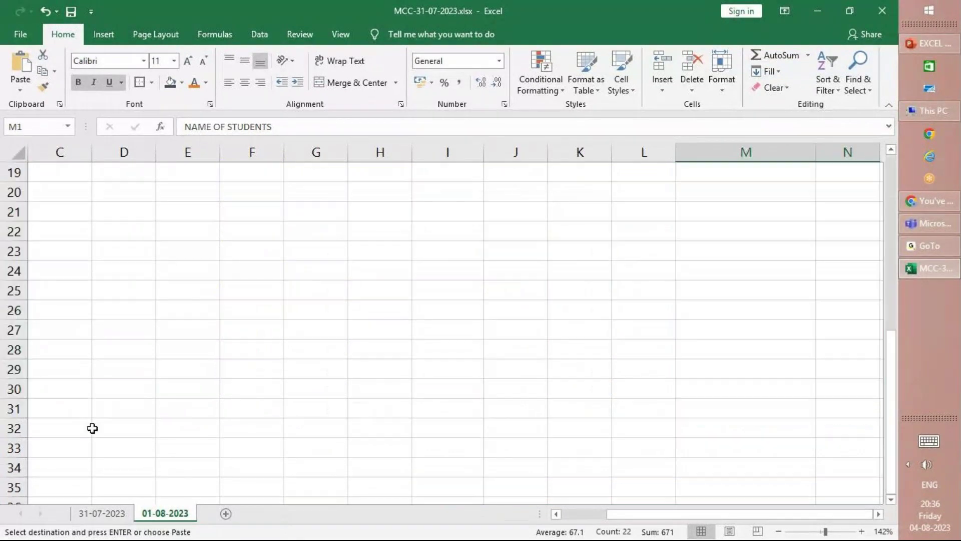
pyautogui.scroll(3, 69, 361)
pyautogui.click(388, 357)
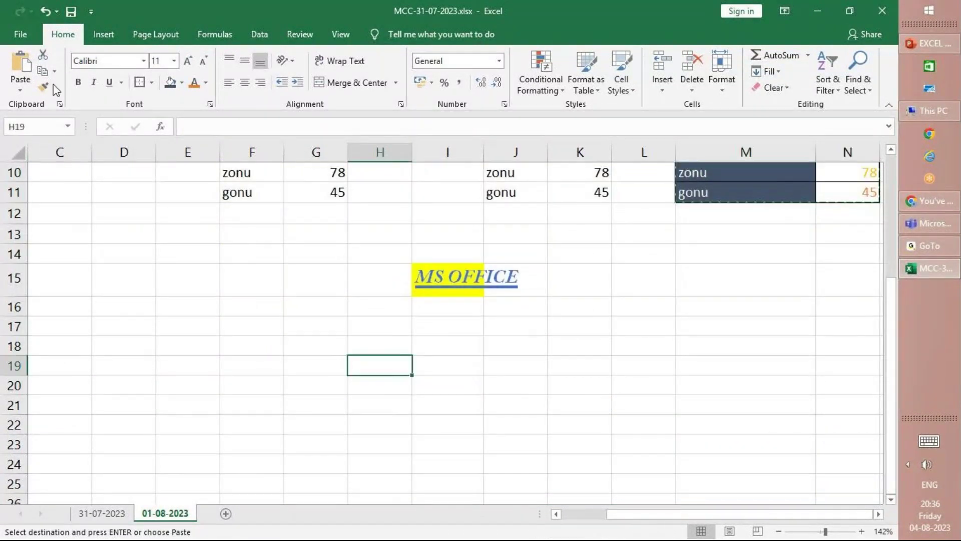
pyautogui.click(17, 89)
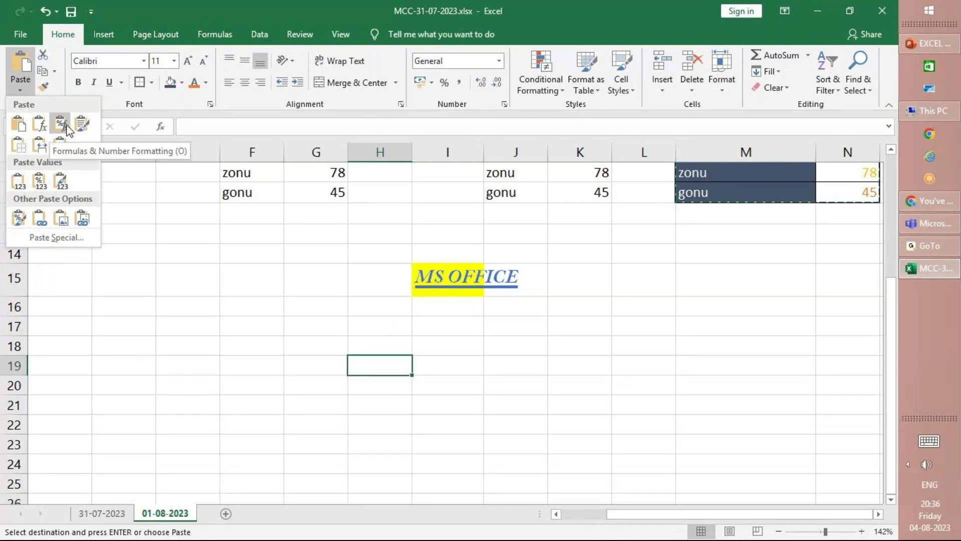
pyautogui.click(304, 359)
pyautogui.click(304, 359)
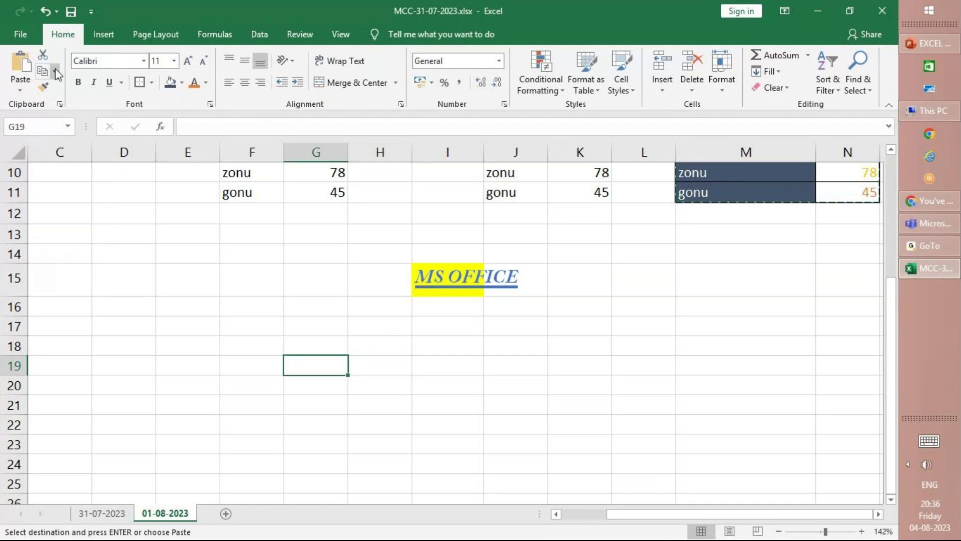
pyautogui.click(31, 85)
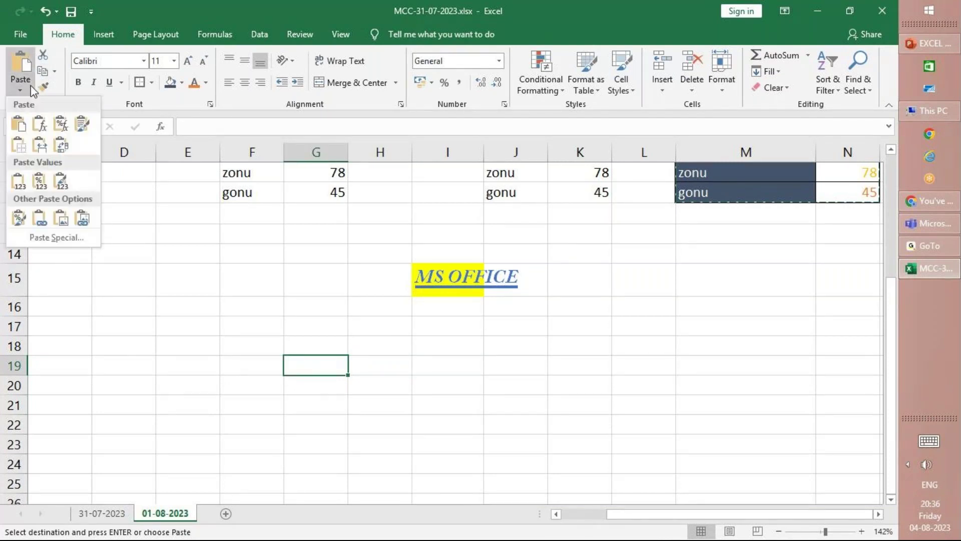
pyautogui.click(81, 124)
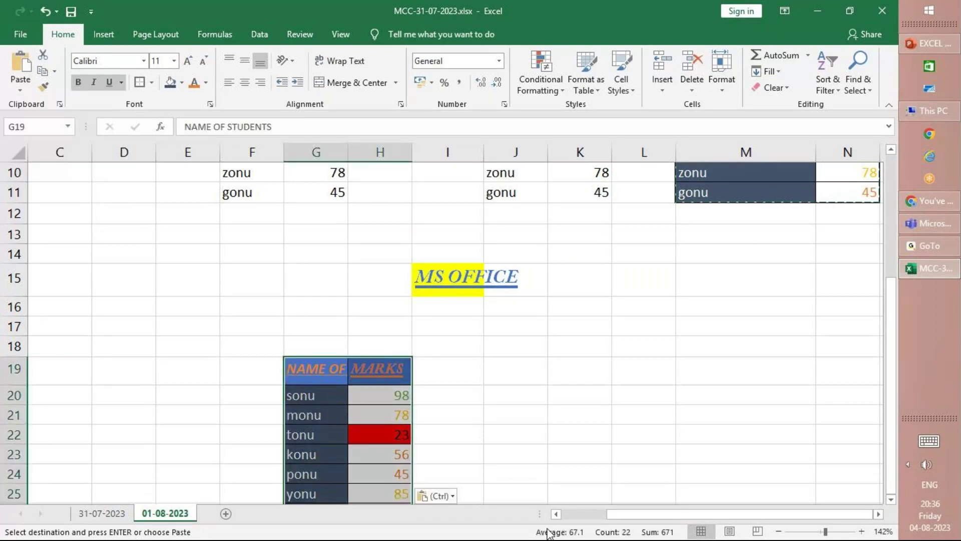
# Paste a second copy at J19 using Keep Source Column Widths.
pyautogui.click(513, 381)
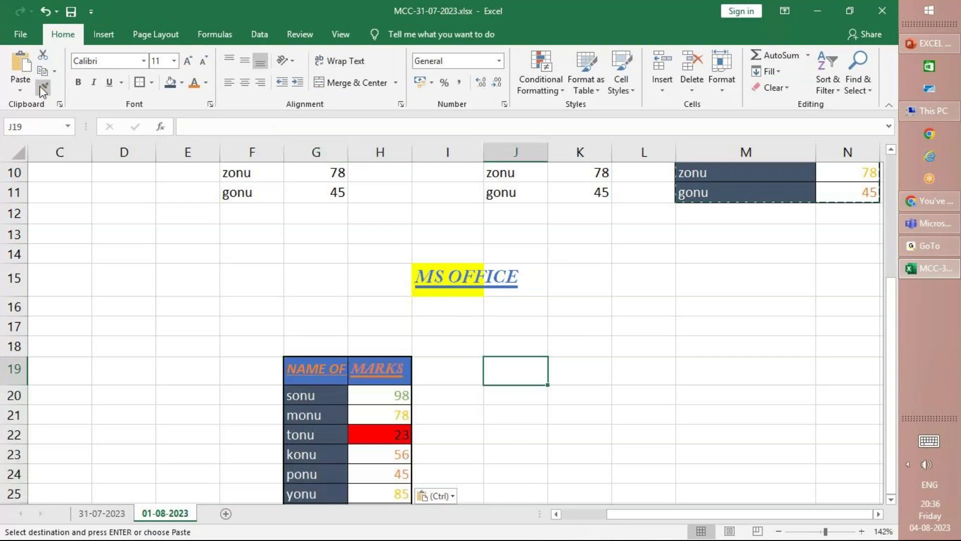
pyautogui.click(25, 91)
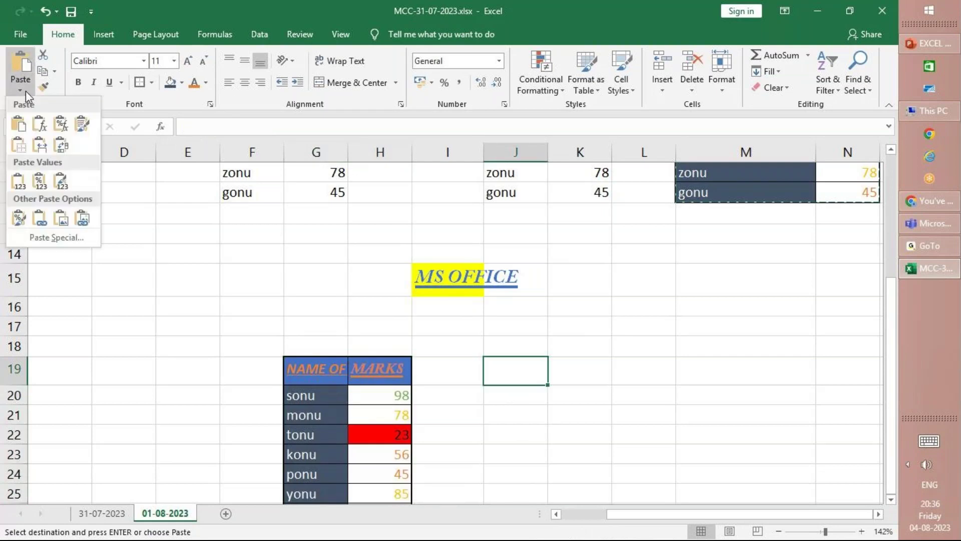
pyautogui.click(38, 149)
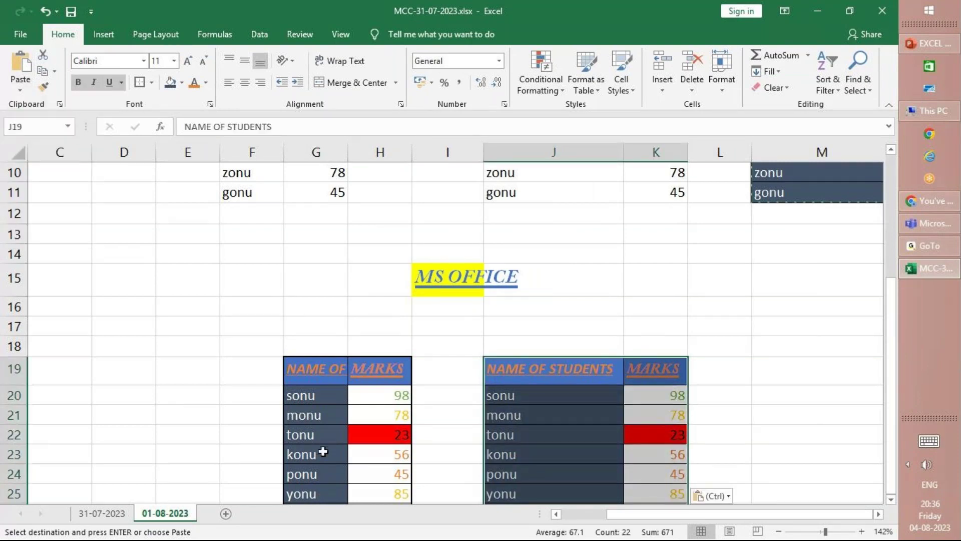
# Scroll down and choose E31 as the next paste destination.
pyautogui.scroll(-6, 404, 423)
pyautogui.scroll(-3, 403, 423)
pyautogui.scroll(3, 350, 310)
pyautogui.click(367, 255)
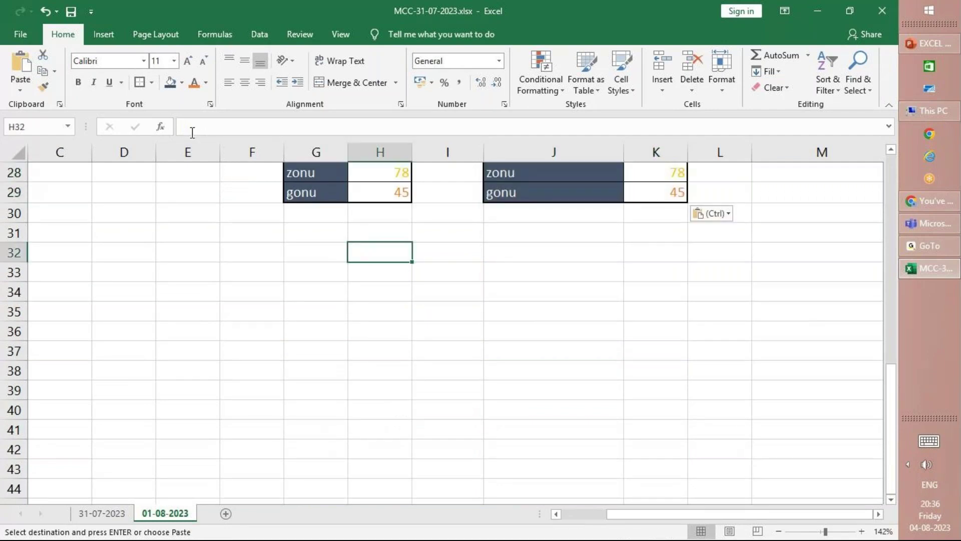
pyautogui.click(20, 90)
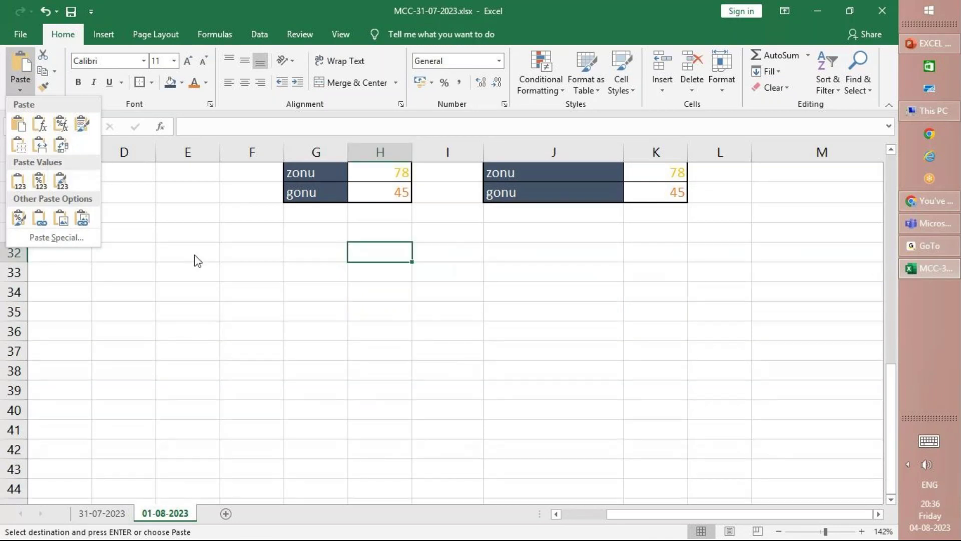
pyautogui.click(195, 257)
pyautogui.click(193, 236)
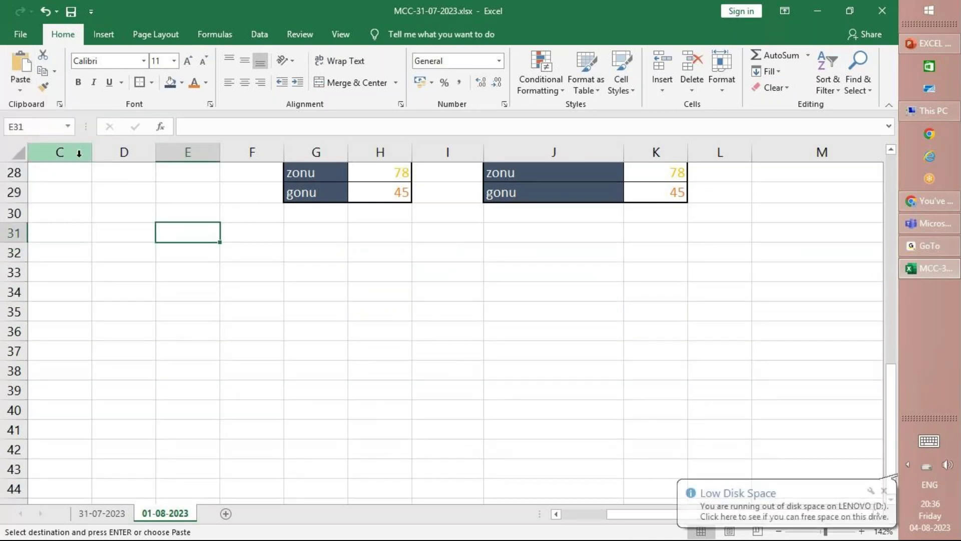
# Paste the table transposed at E31, names across row 31 and marks along row 32.
pyautogui.click(19, 90)
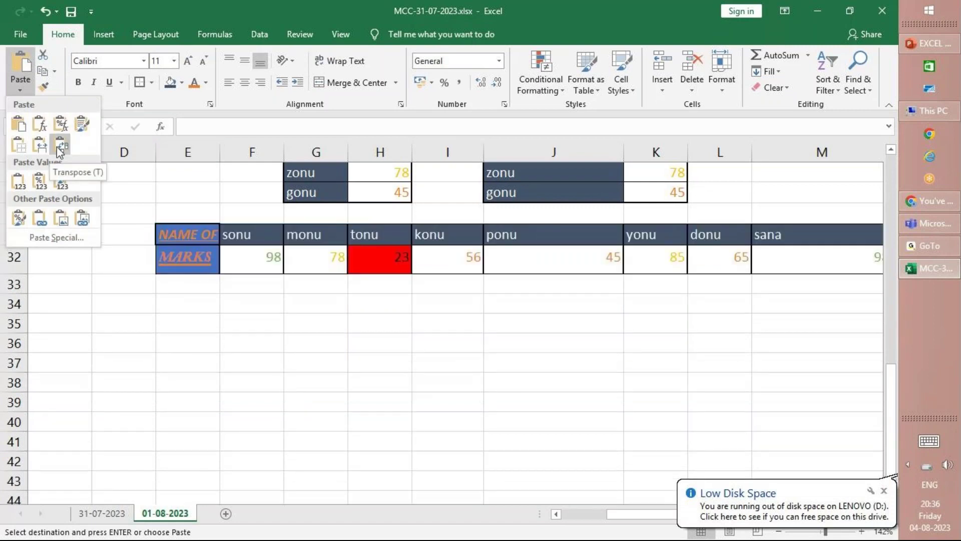
pyautogui.click(59, 147)
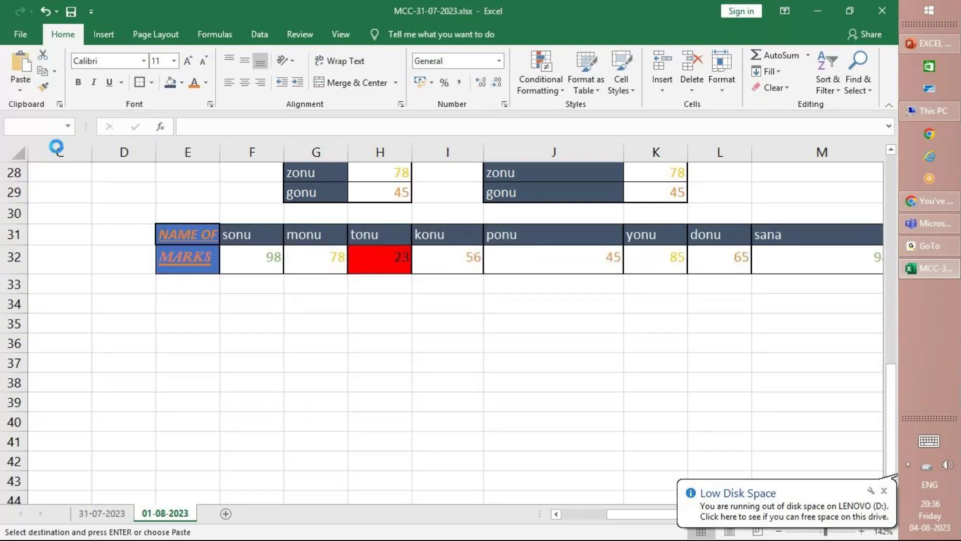
pyautogui.click(225, 342)
pyautogui.click(11, 90)
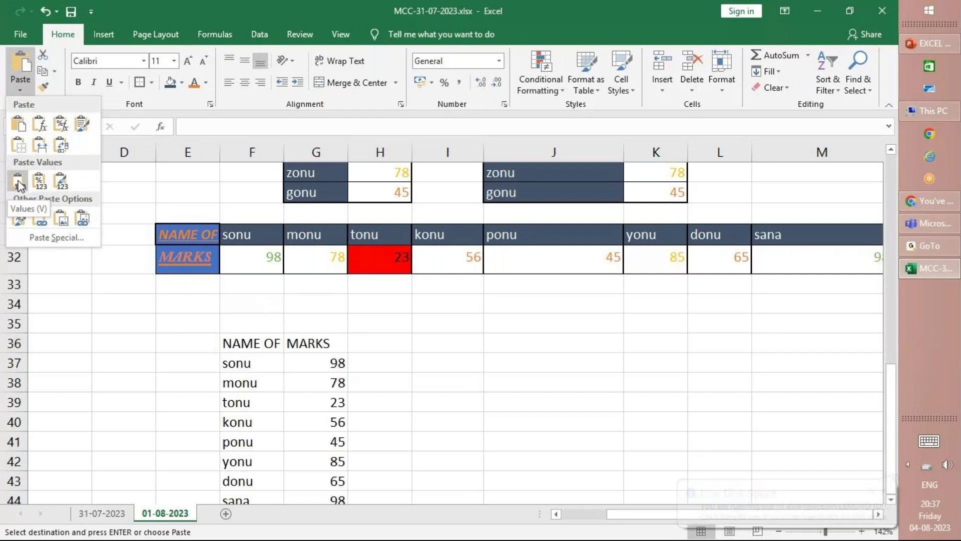
# Paste values only at F36, then preview the other paste options and dismiss them.
pyautogui.click(19, 184)
pyautogui.click(20, 89)
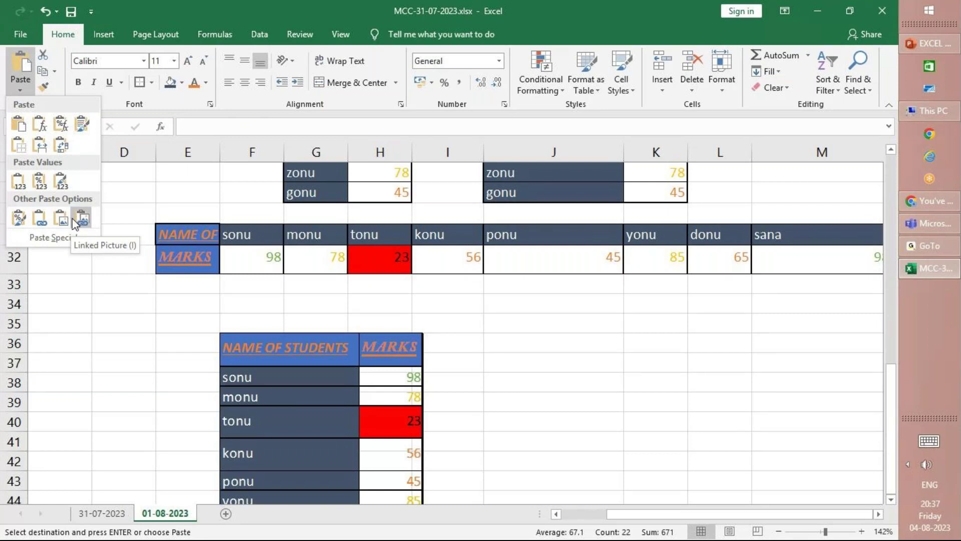
pyautogui.click(440, 345)
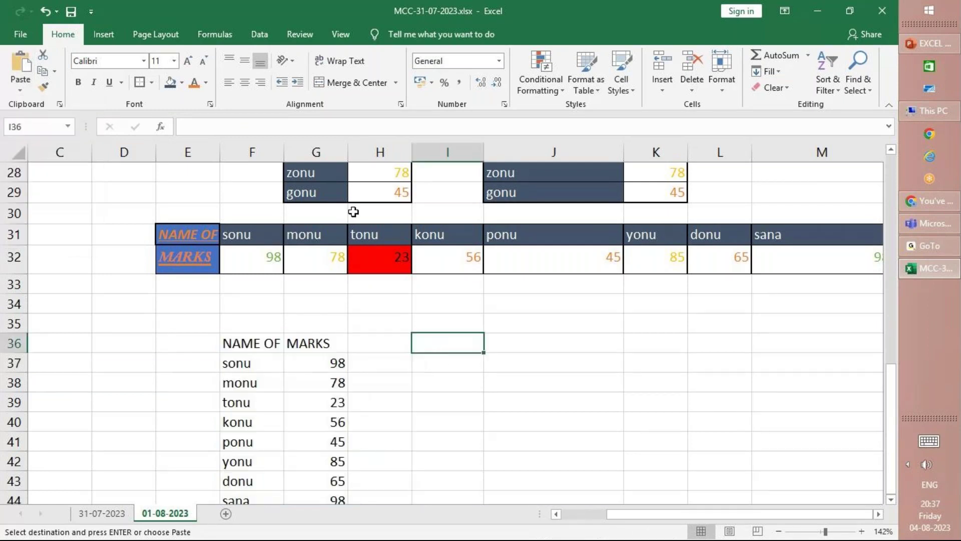
pyautogui.scroll(9, 454, 379)
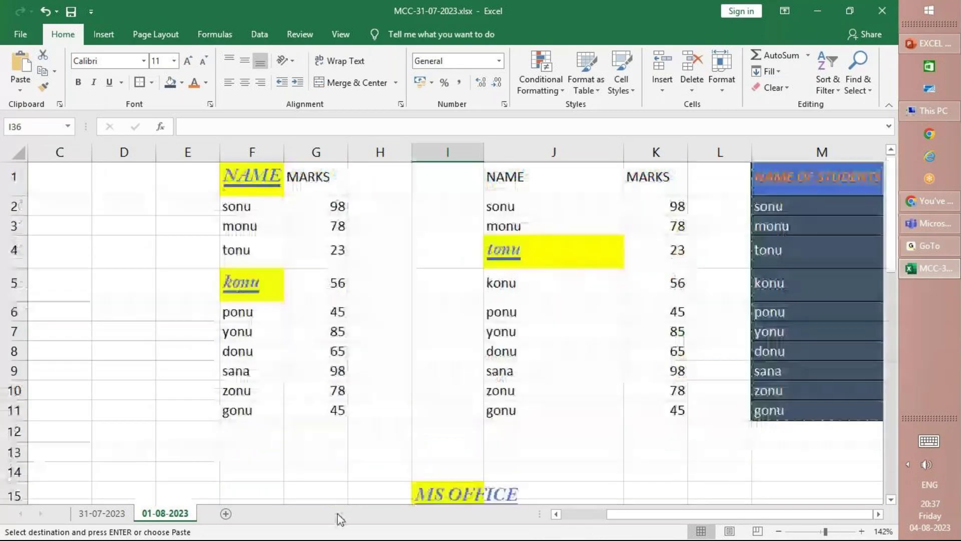
# Select F13 and show the Clipboard pane with the copied NAME OF STUDENTS/MARKS item.
pyautogui.moveTo(639, 515); pyautogui.dragTo(678, 515)
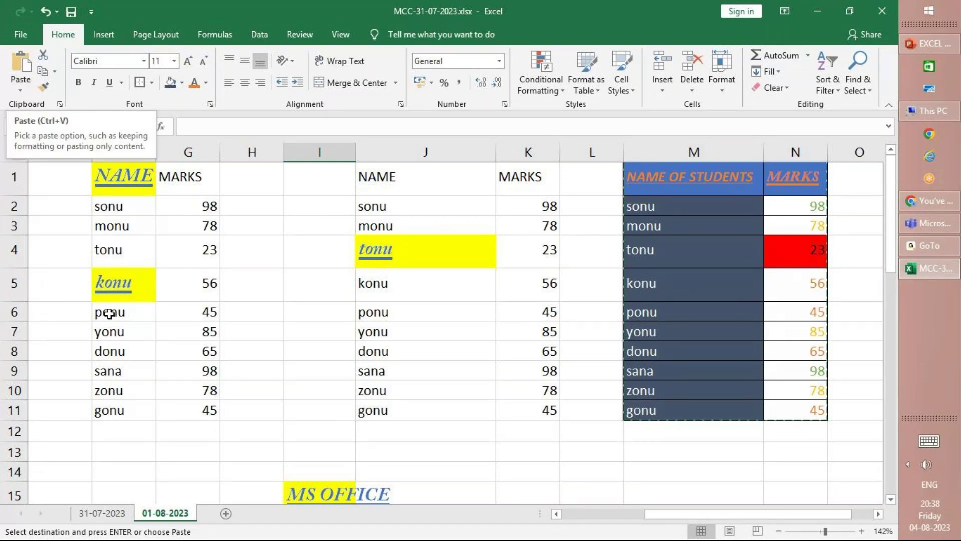
pyautogui.click(133, 461)
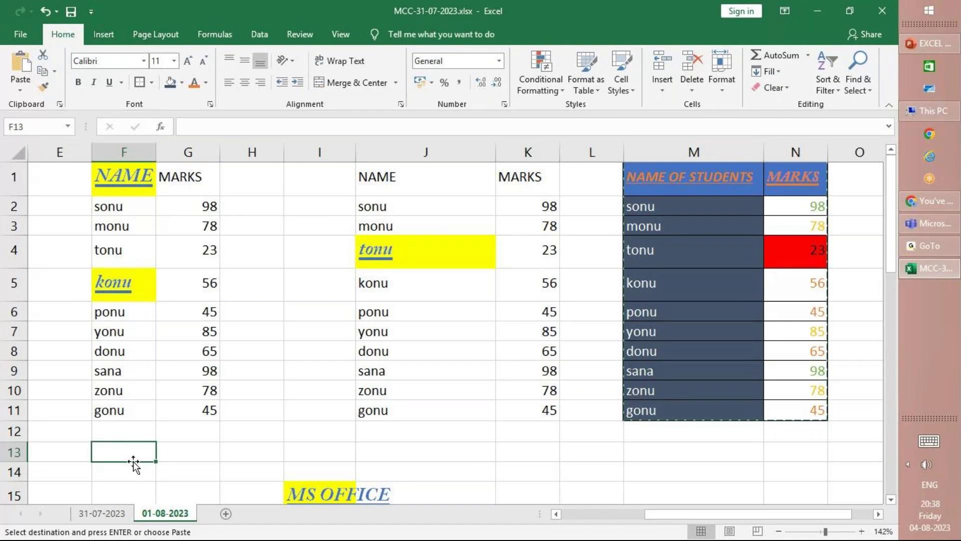
pyautogui.scroll(-9, 133, 455)
pyautogui.scroll(9, 135, 451)
pyautogui.scroll(-15, 103, 396)
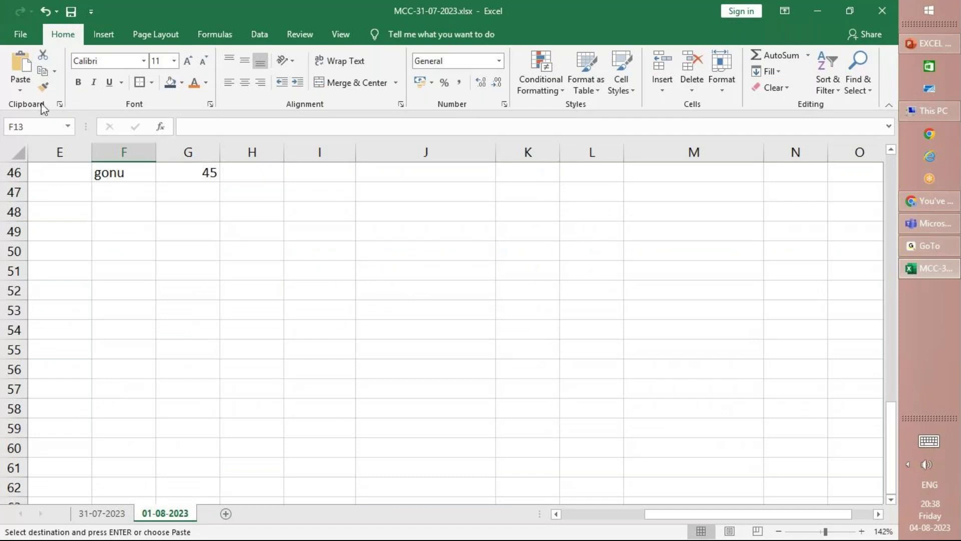
pyautogui.click(60, 105)
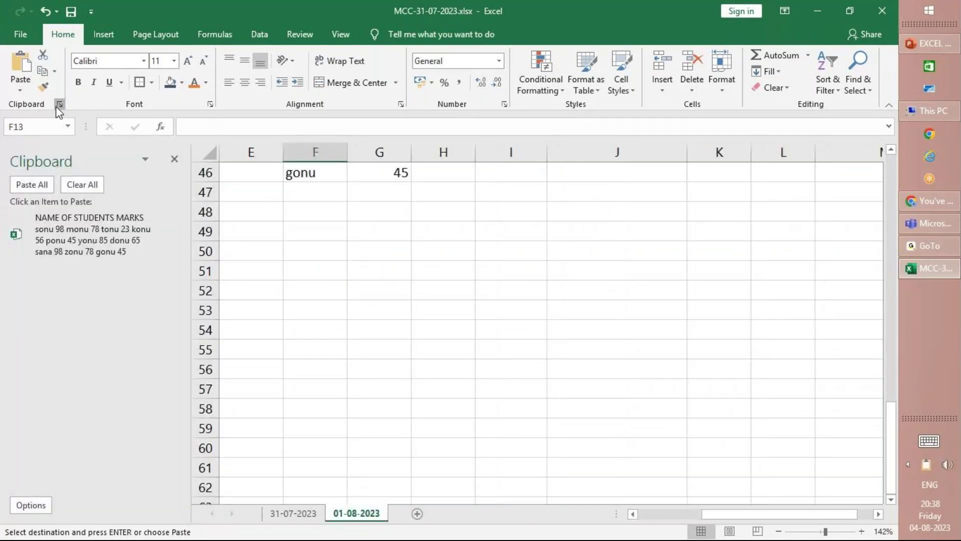
# Close the Clipboard pane and scroll down to review the plain F37:G46 copy.
pyautogui.click(59, 106)
pyautogui.click(169, 337)
pyautogui.scroll(9, 168, 337)
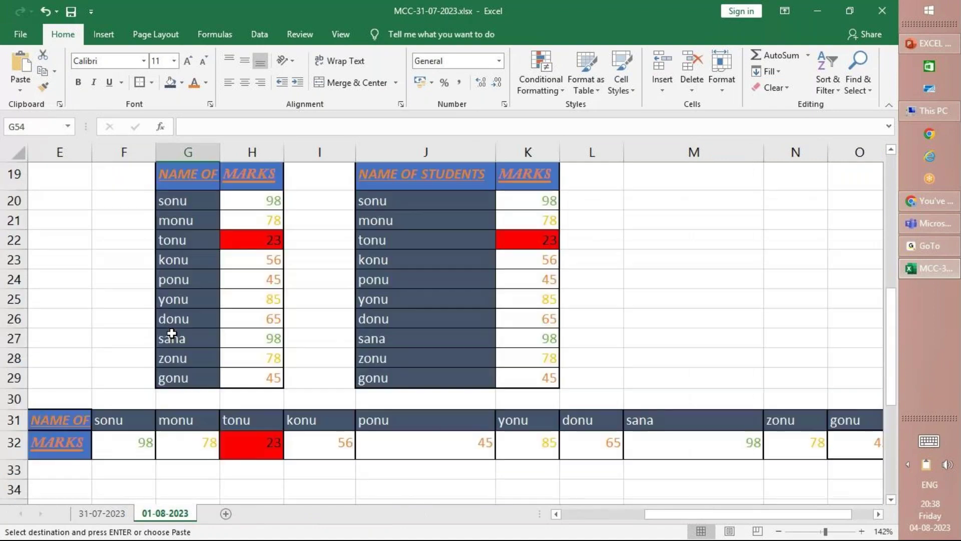
pyautogui.scroll(-6, 172, 333)
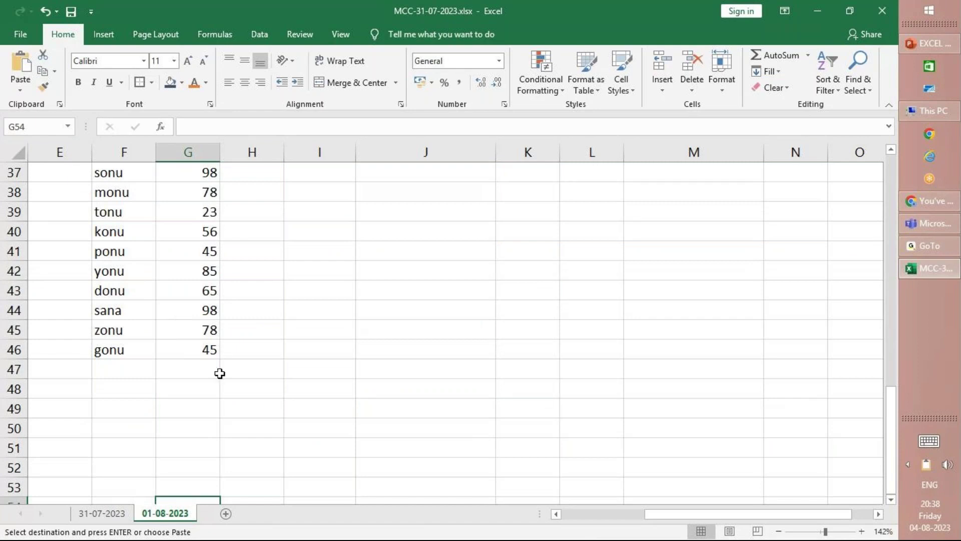
pyautogui.scroll(3, 246, 407)
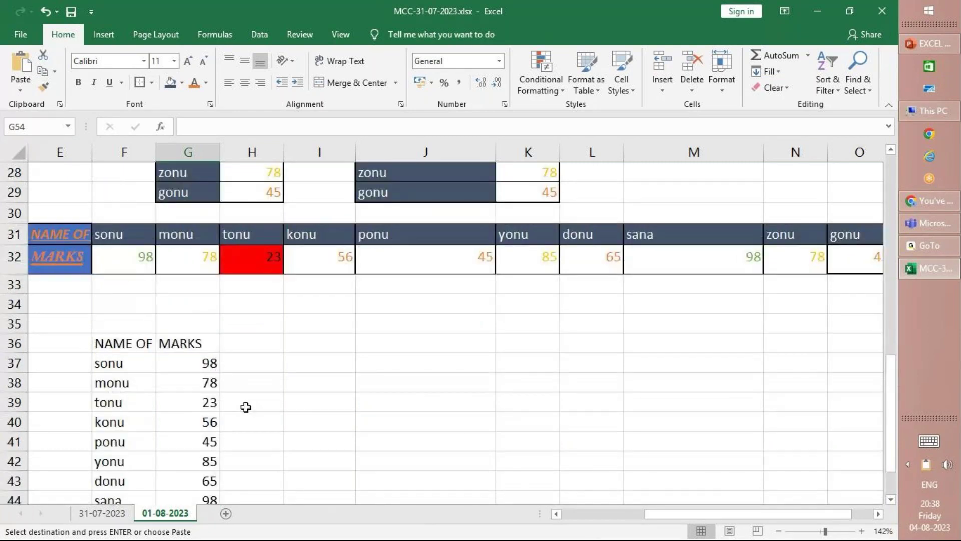
pyautogui.click(268, 345)
# Scroll back to the top of the sheet and select M1 (NAME OF STUDENTS).
pyautogui.scroll(3, 221, 411)
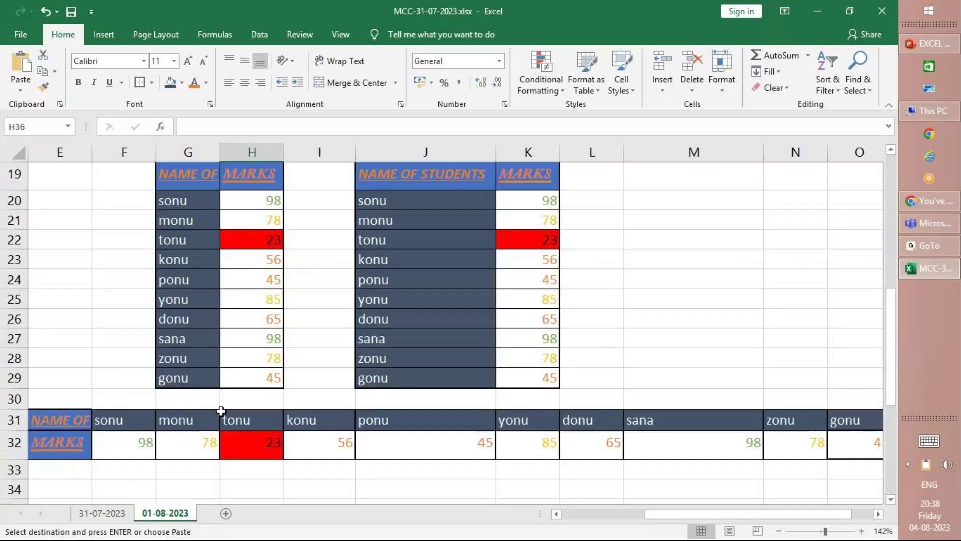
pyautogui.scroll(3, 220, 411)
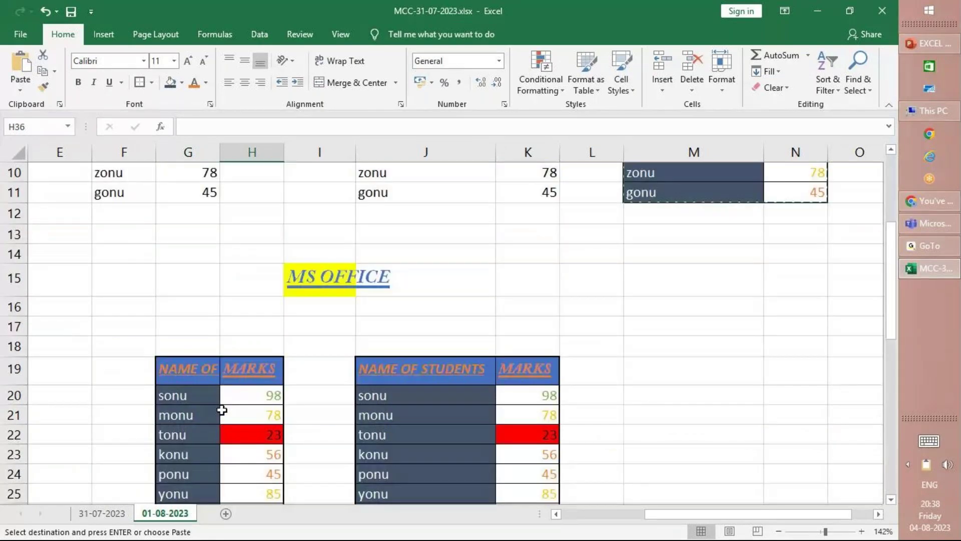
pyautogui.scroll(3, 222, 410)
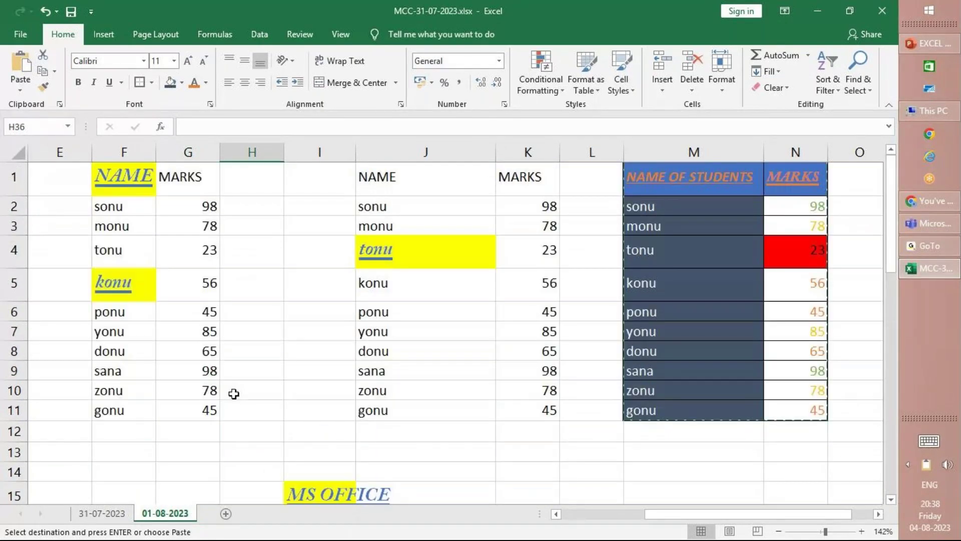
pyautogui.scroll(-3, 292, 460)
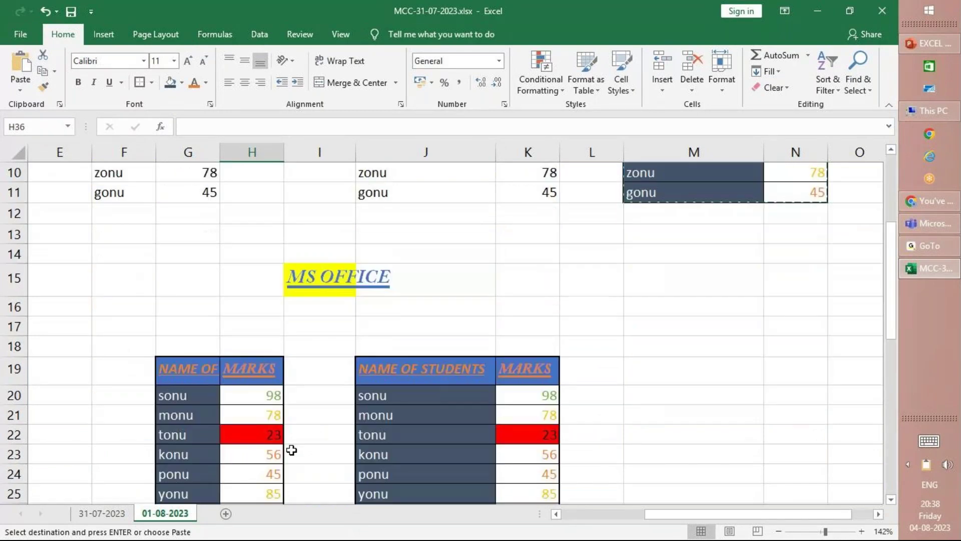
pyautogui.scroll(-6, 289, 448)
pyautogui.scroll(3, 288, 446)
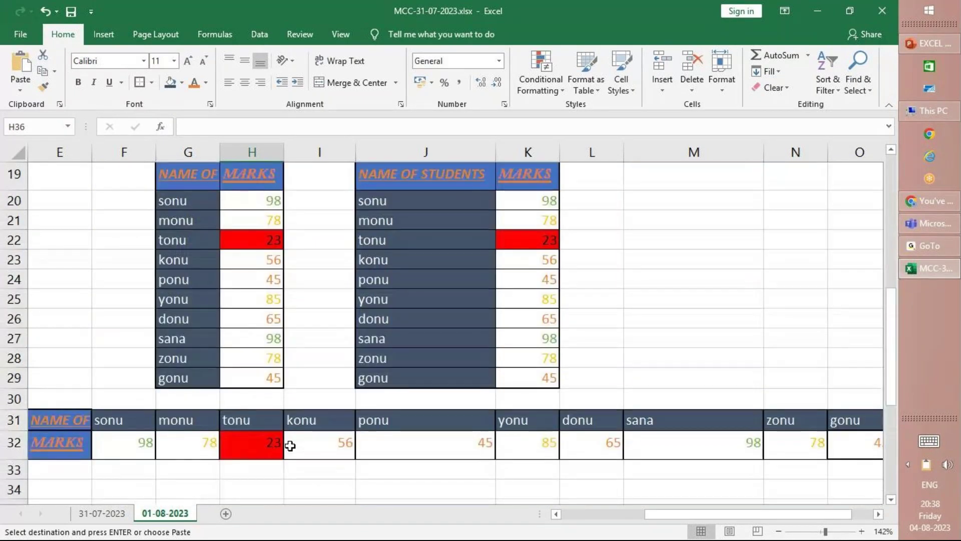
pyautogui.scroll(3, 288, 446)
pyautogui.scroll(3, 290, 441)
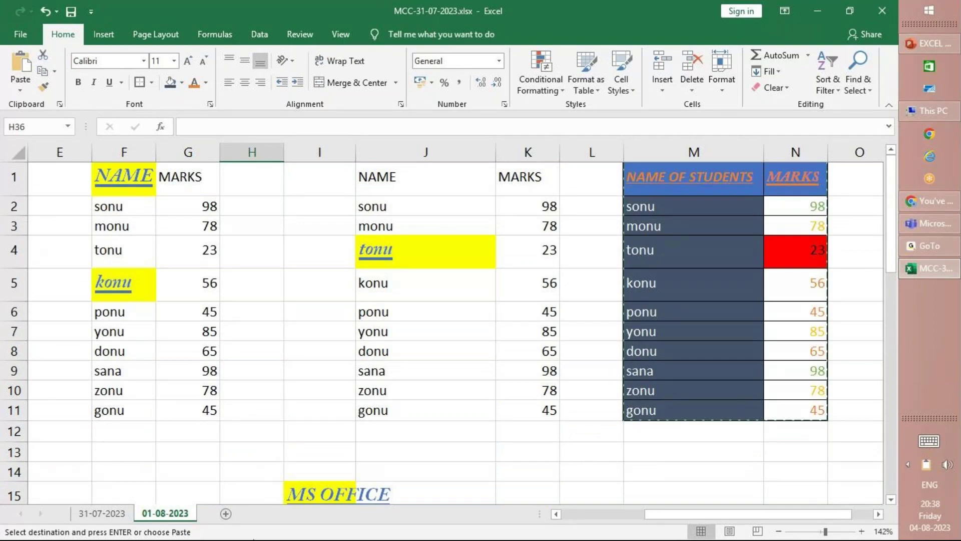
pyautogui.click(720, 183)
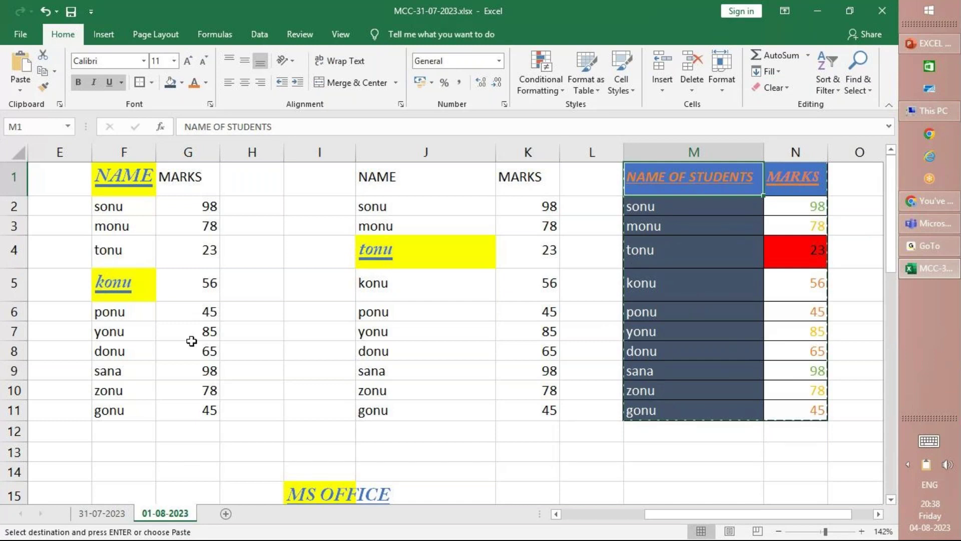
# Zoom out to about 77% so all the marks tables fit on screen.
pyautogui.scroll(-6, 191, 341)
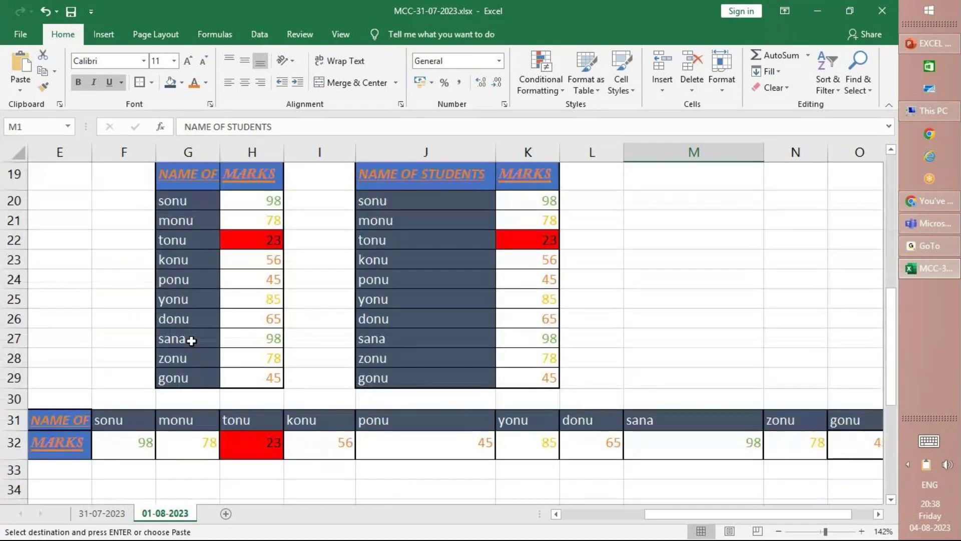
pyautogui.scroll(-3, 220, 313)
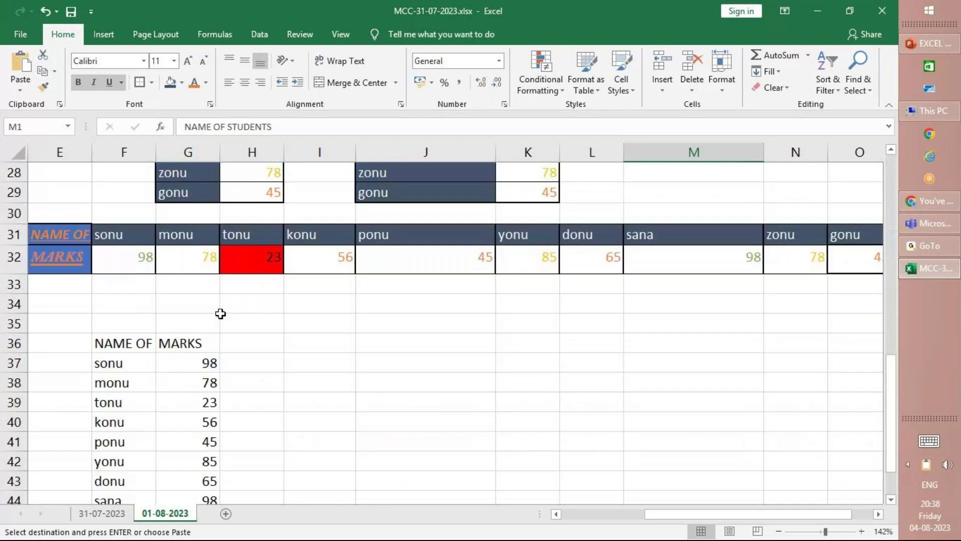
pyautogui.scroll(-3, 223, 312)
pyautogui.scroll(9, 745, 414)
pyautogui.scroll(-3, 247, 329)
pyautogui.click(19, 90)
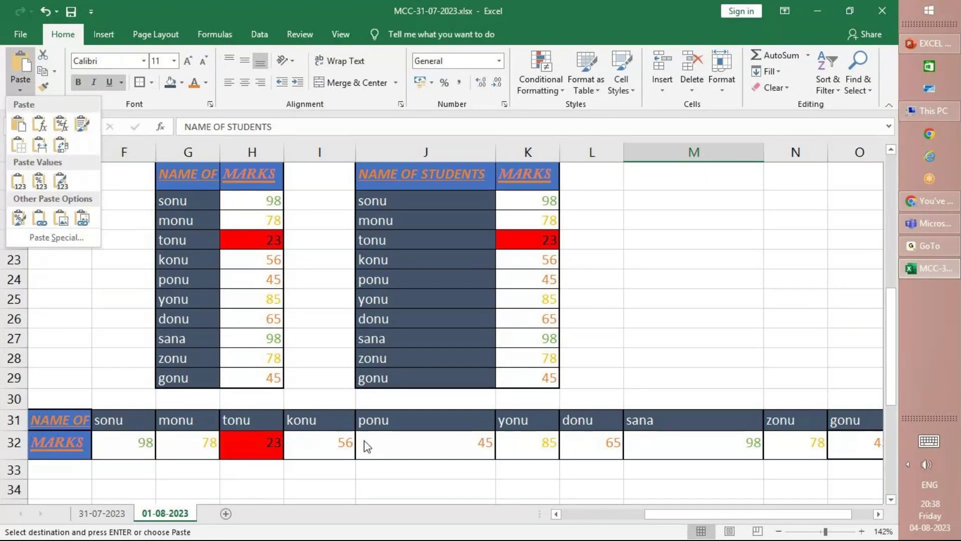
pyautogui.moveTo(826, 532); pyautogui.dragTo(813, 533)
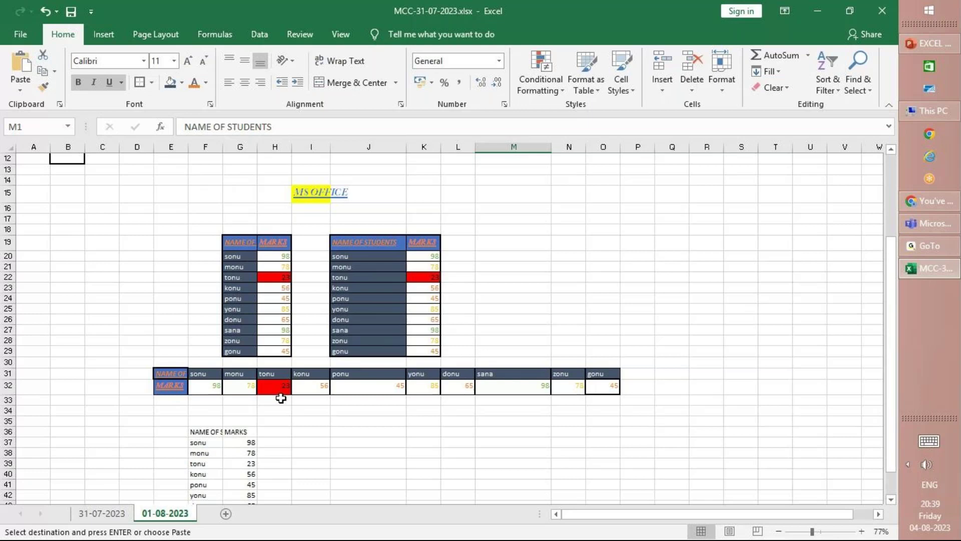
# Open the Paste options gallery for the copied NAME OF STUDENTS table, close it, then reopen it.
pyautogui.scroll(-3, 288, 393)
pyautogui.scroll(3, 292, 387)
pyautogui.click(20, 85)
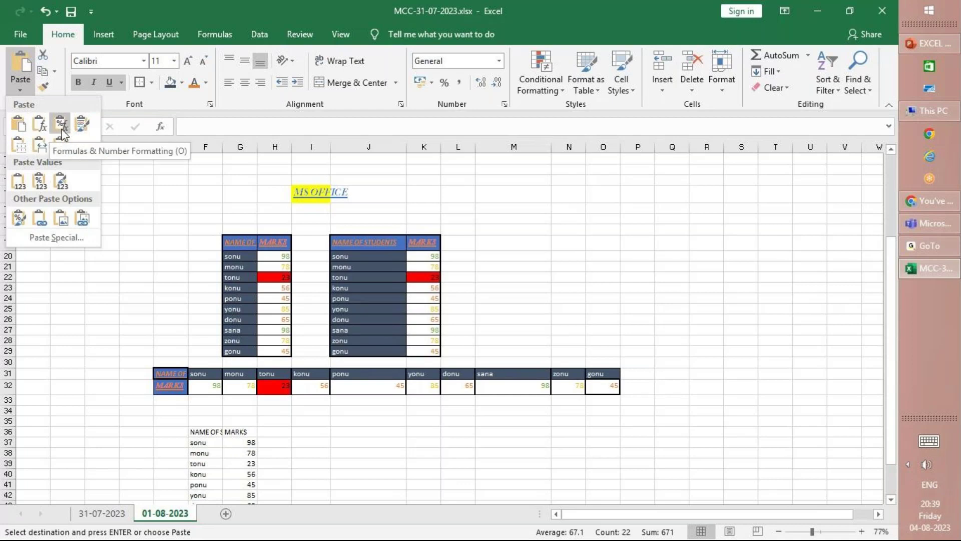
pyautogui.scroll(4, 38, 154)
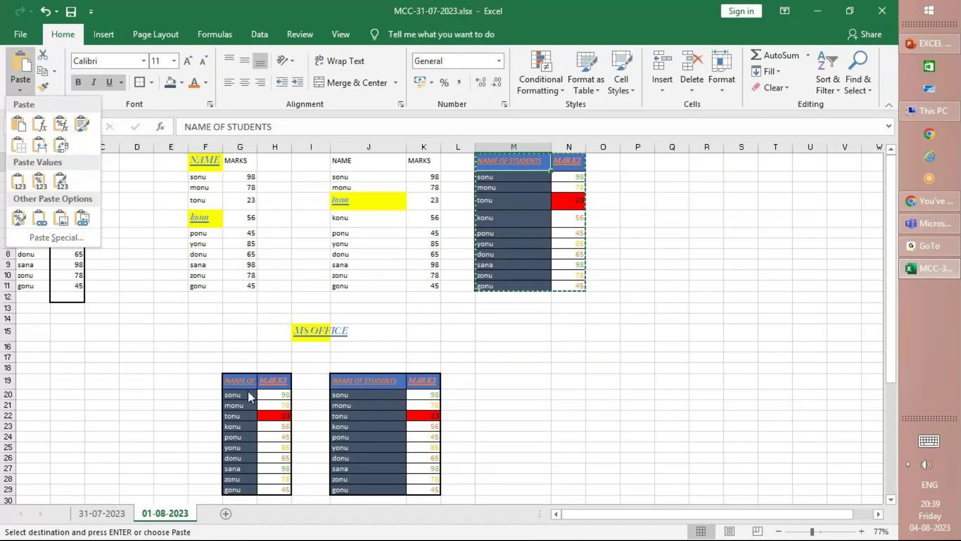
pyautogui.press('Escape')
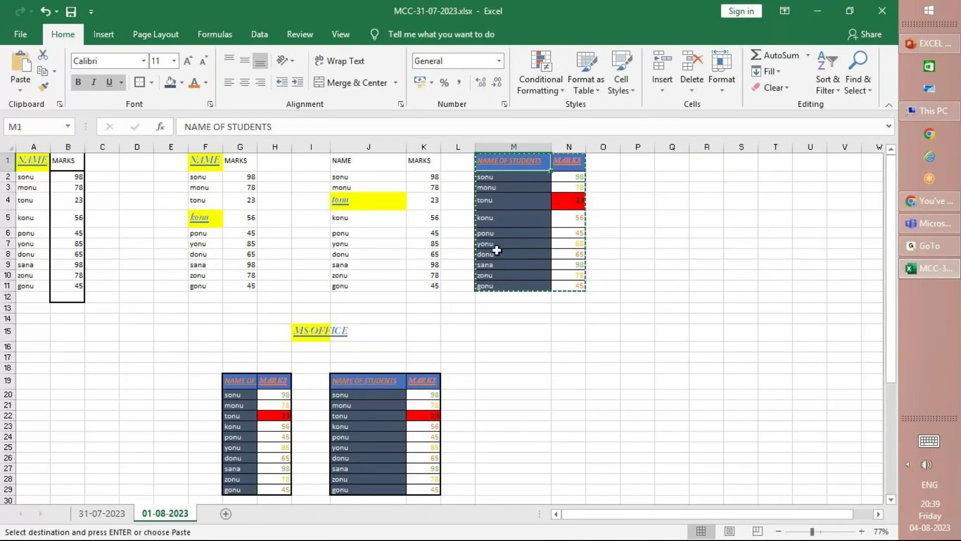
pyautogui.click(20, 85)
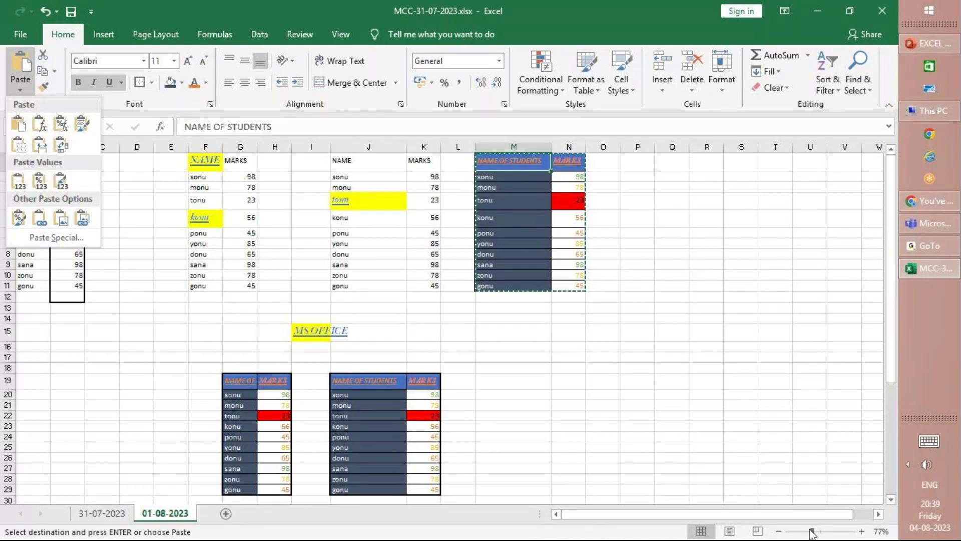
# Zoom the sheet out to 51%, then back in to 100%.
pyautogui.moveTo(812, 531); pyautogui.dragTo(805, 532)
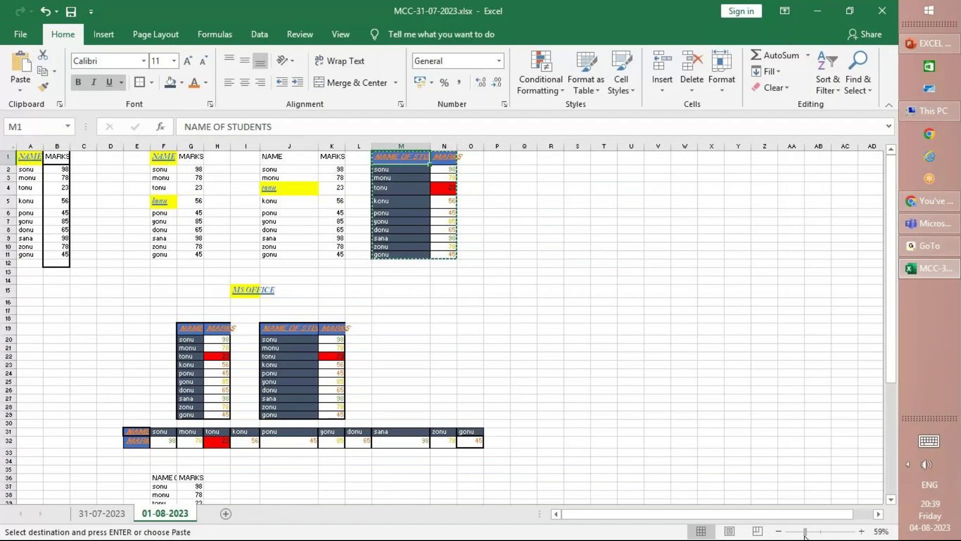
pyautogui.moveTo(805, 533); pyautogui.dragTo(803, 532)
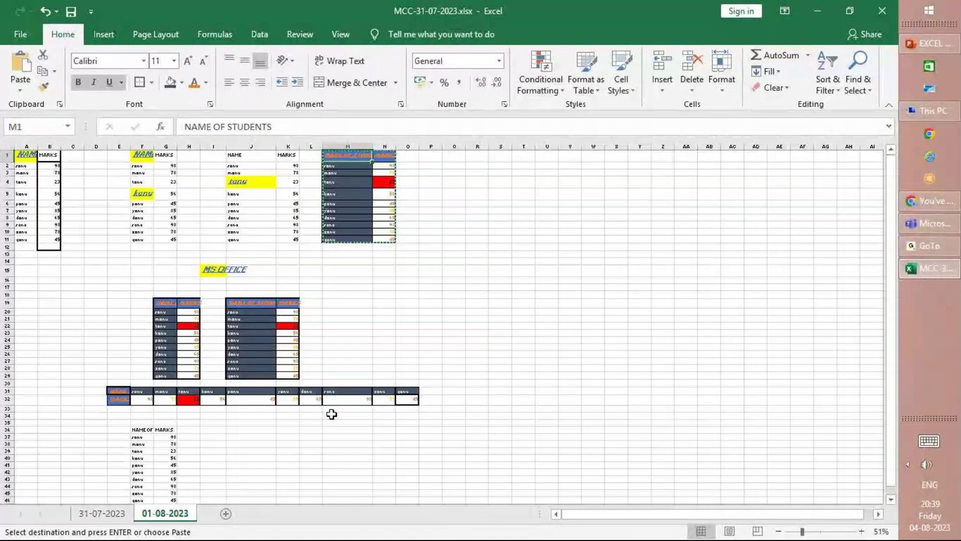
pyautogui.click(806, 532)
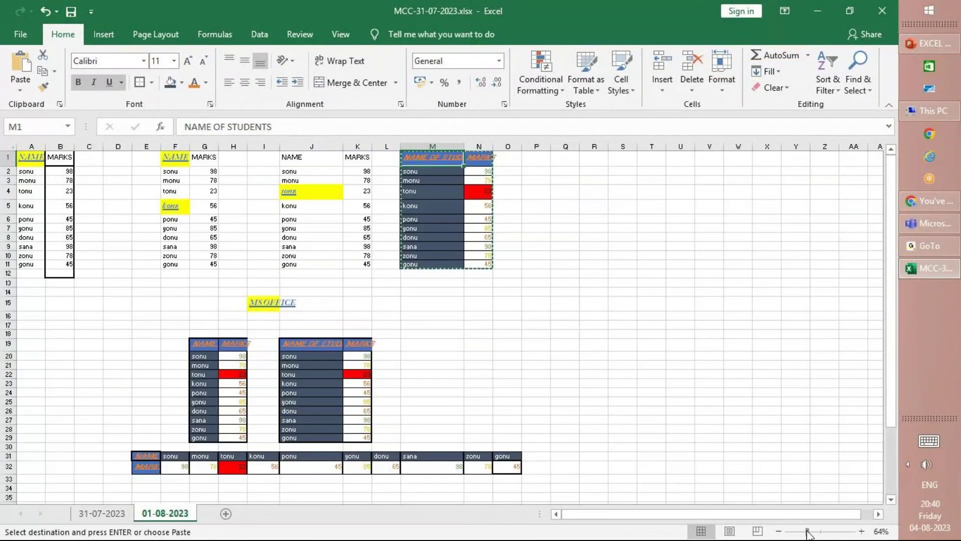
pyautogui.click(814, 532)
pyautogui.click(820, 532)
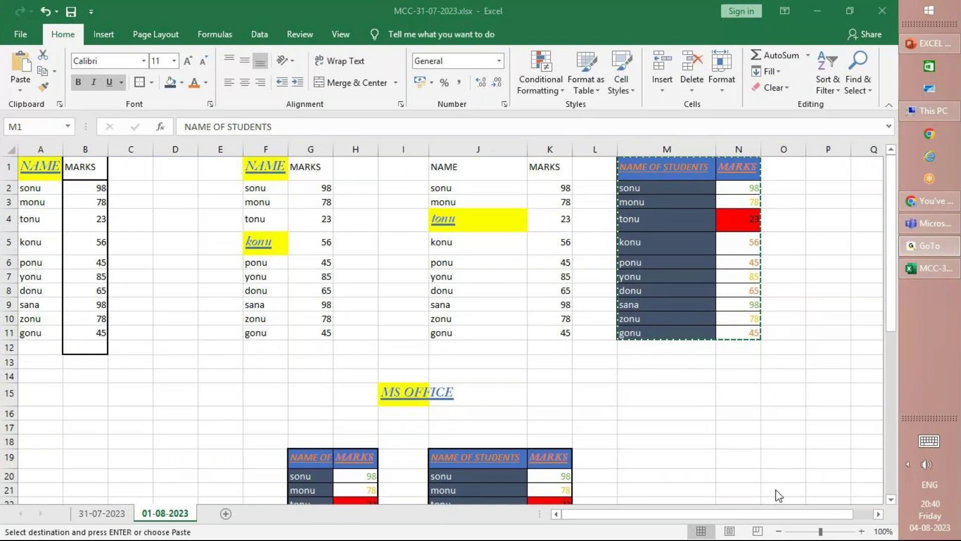
pyautogui.click(946, 266)
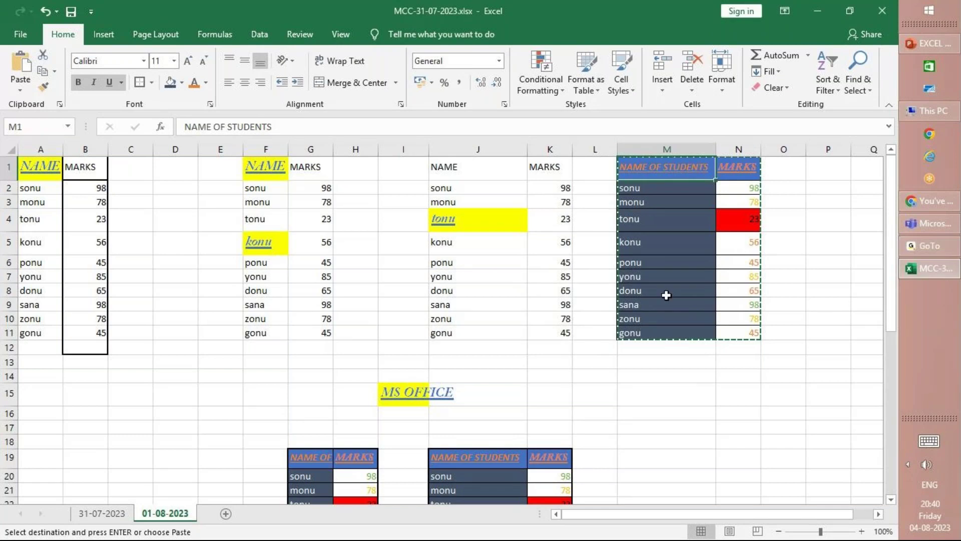
pyautogui.scroll(-6, 245, 315)
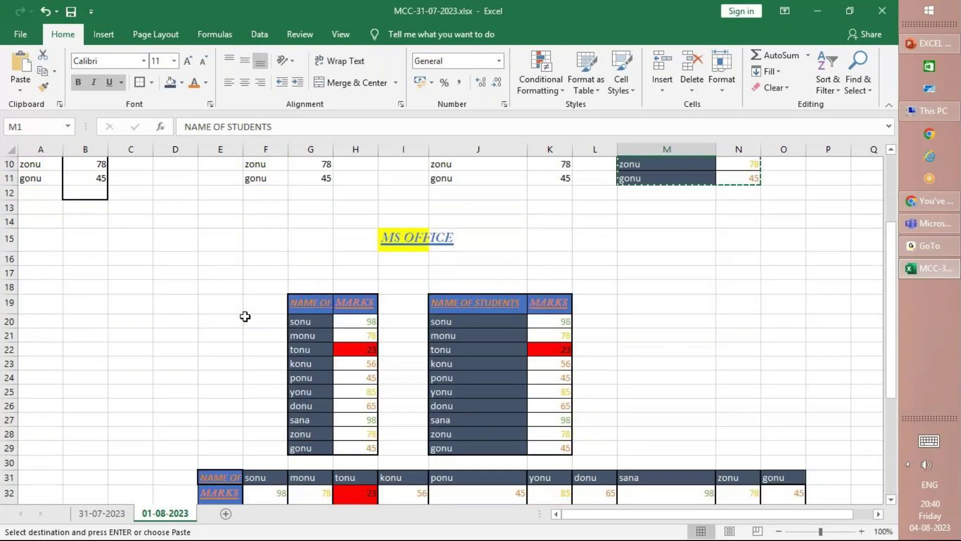
pyautogui.click(20, 86)
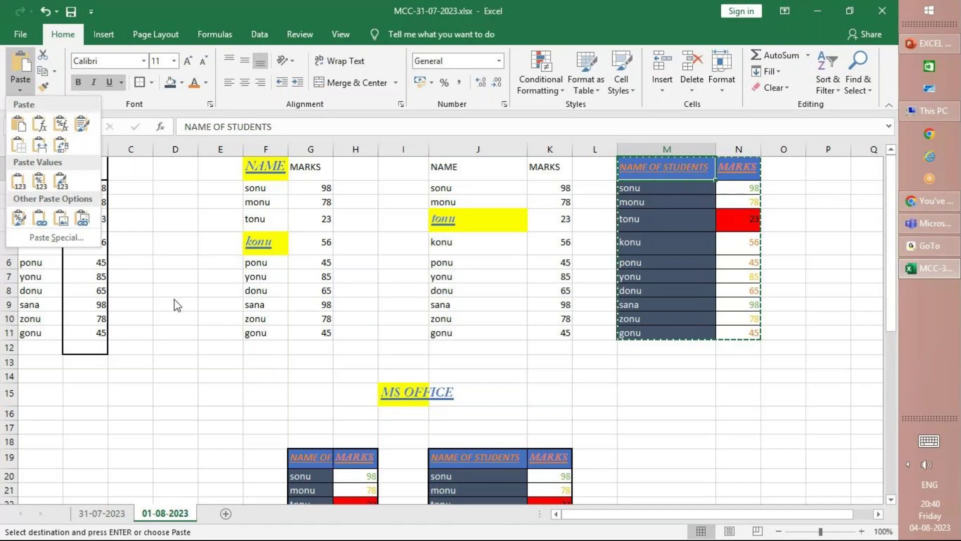
pyautogui.press('Escape')
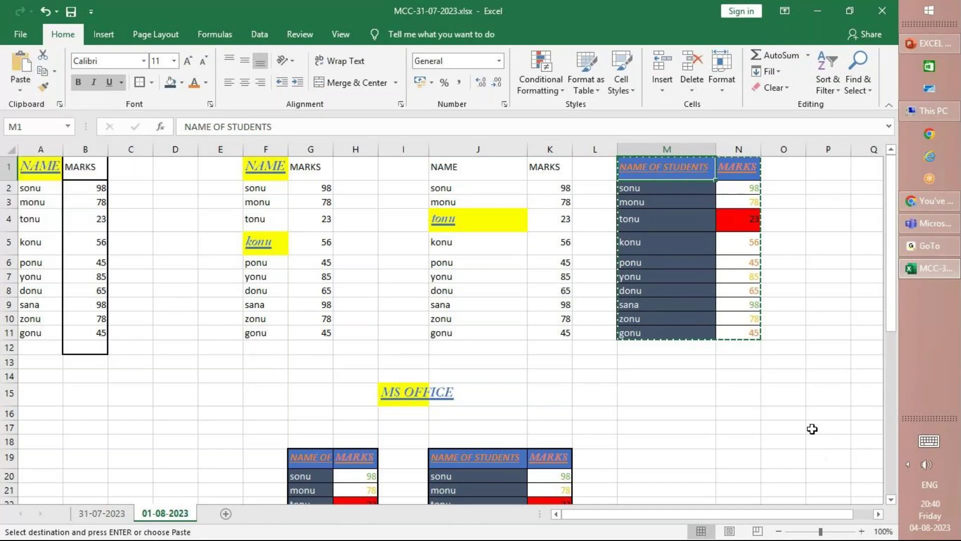
pyautogui.click(930, 255)
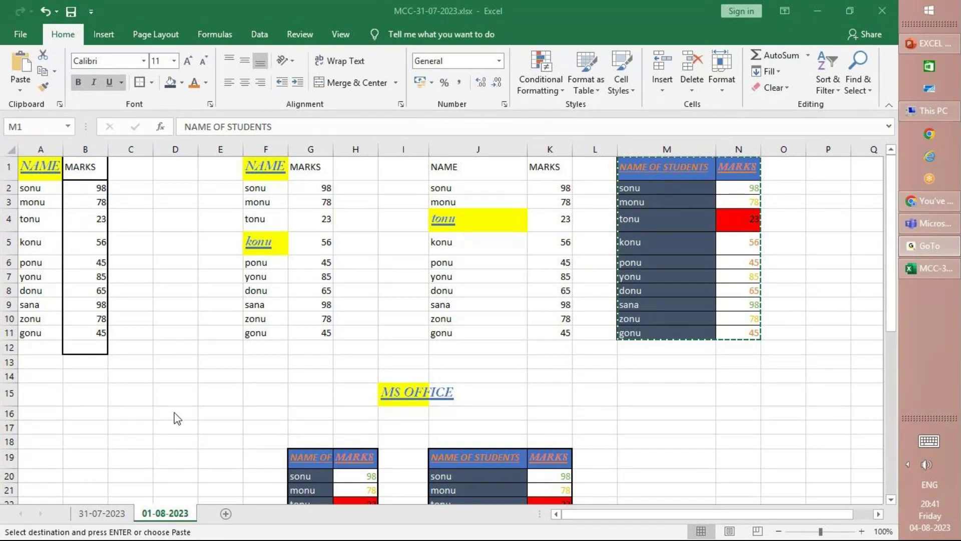
# Bring the workbook holding the copied M1:N11 table back to the front.
pyautogui.moveTo(914, 267)
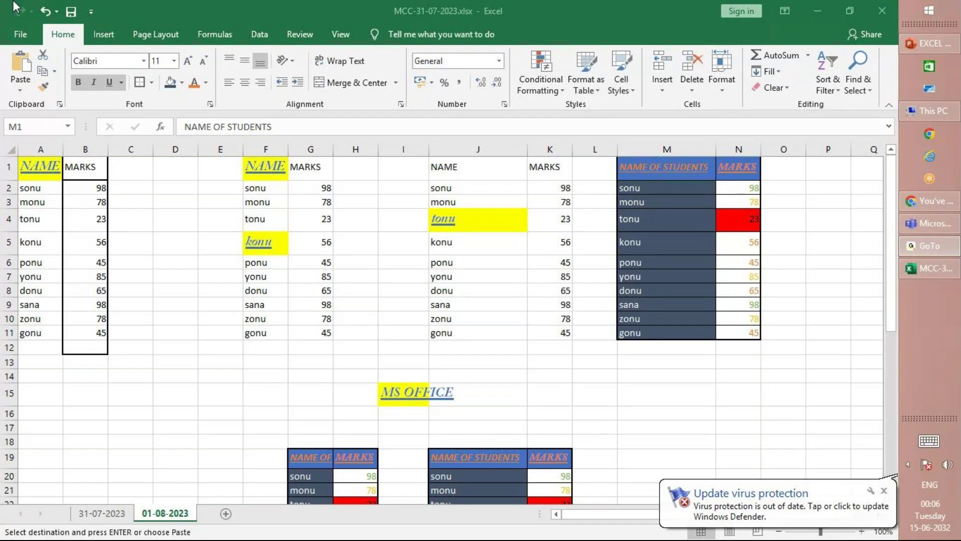
pyautogui.moveTo(3, 538)
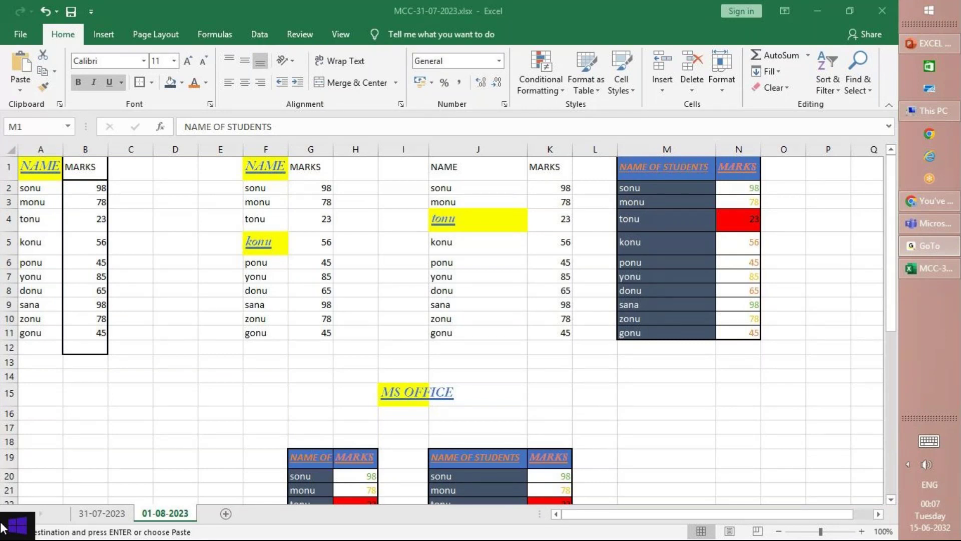
pyautogui.click(924, 275)
pyautogui.click(20, 90)
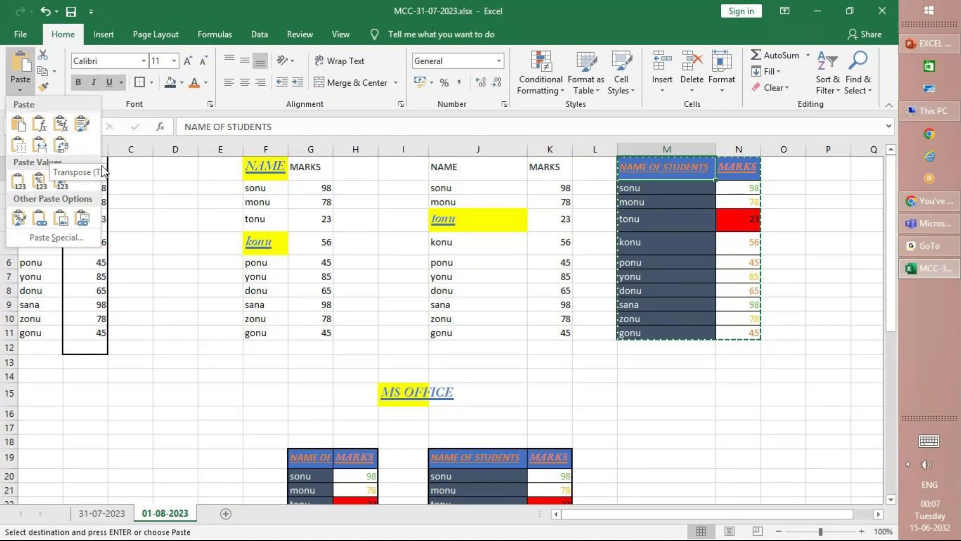
pyautogui.click(927, 246)
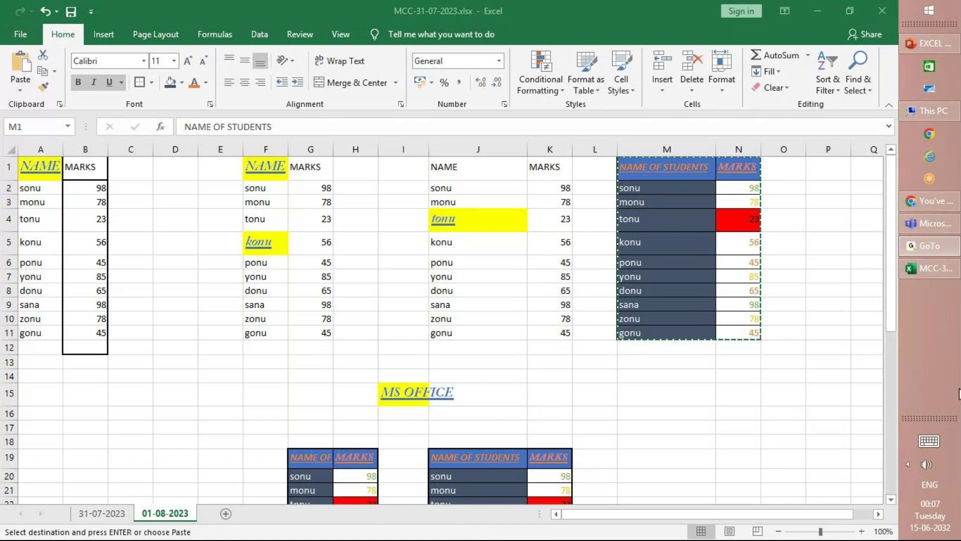
pyautogui.moveTo(945, 245)
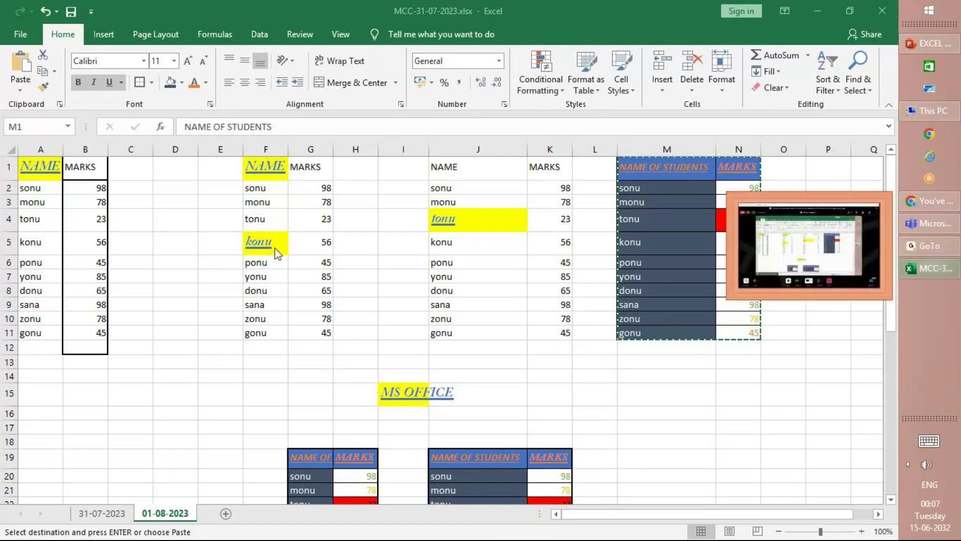
pyautogui.moveTo(931, 269)
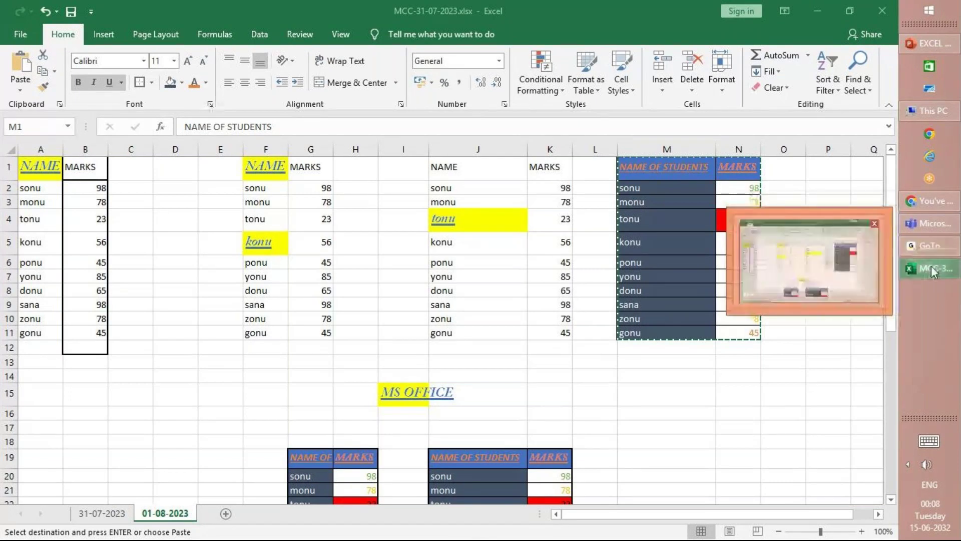
pyautogui.click(15, 88)
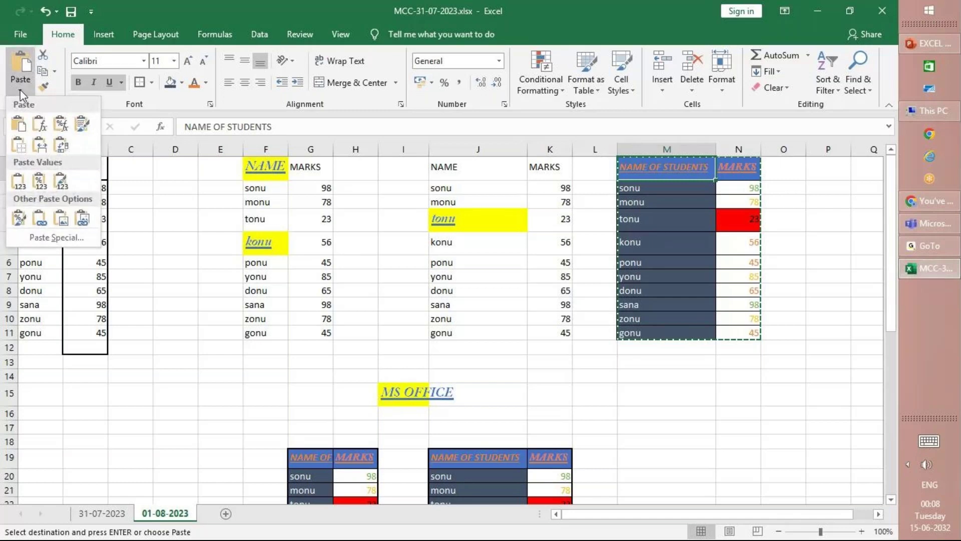
pyautogui.click(20, 89)
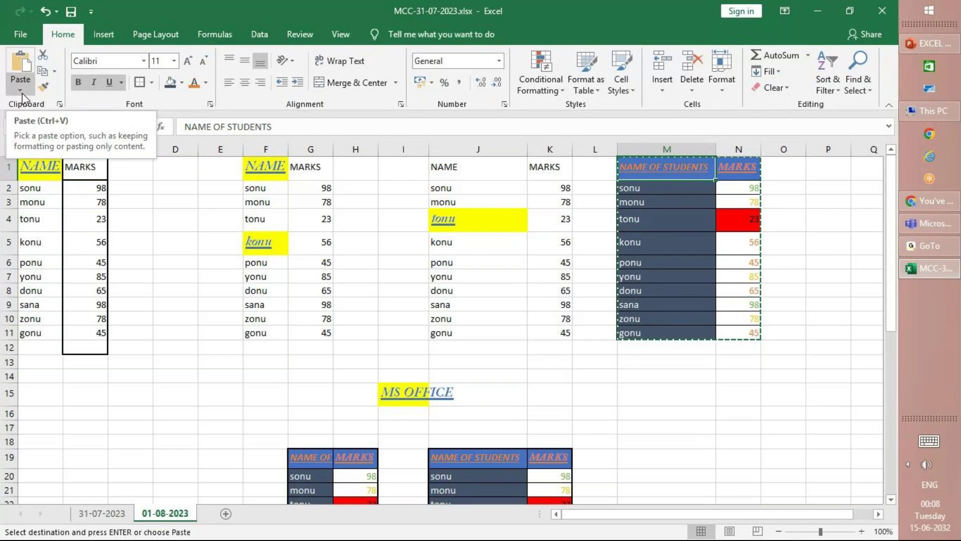
pyautogui.click(22, 92)
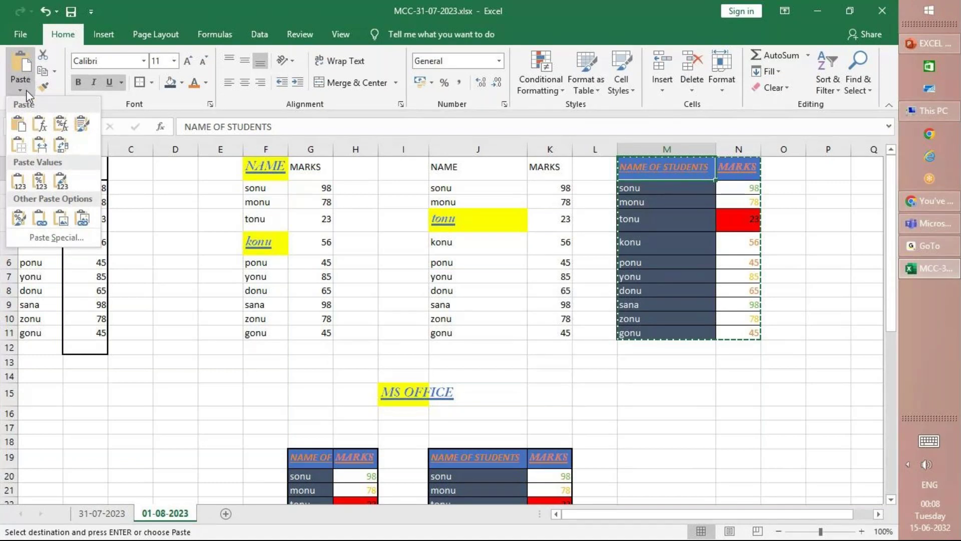
pyautogui.click(27, 95)
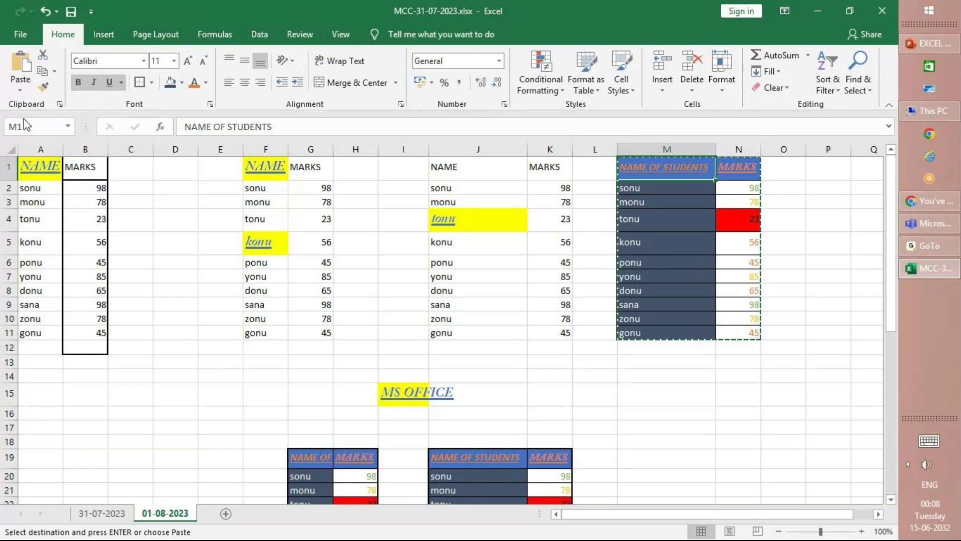
pyautogui.click(130, 376)
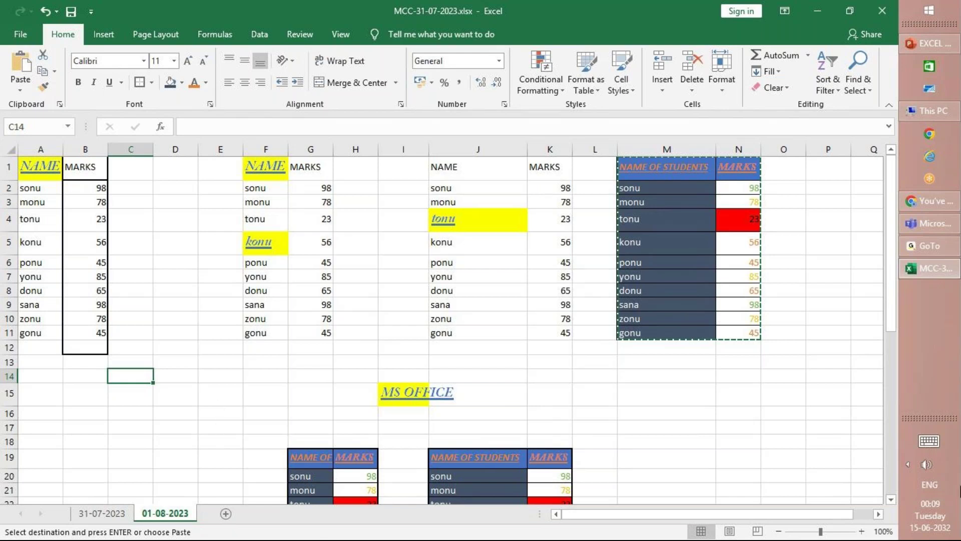
# Minimise and restore Excel, then switch to the other workbook's 1-8-23 sheet.
pyautogui.moveTo(10, 510)
pyautogui.moveTo(911, 258)
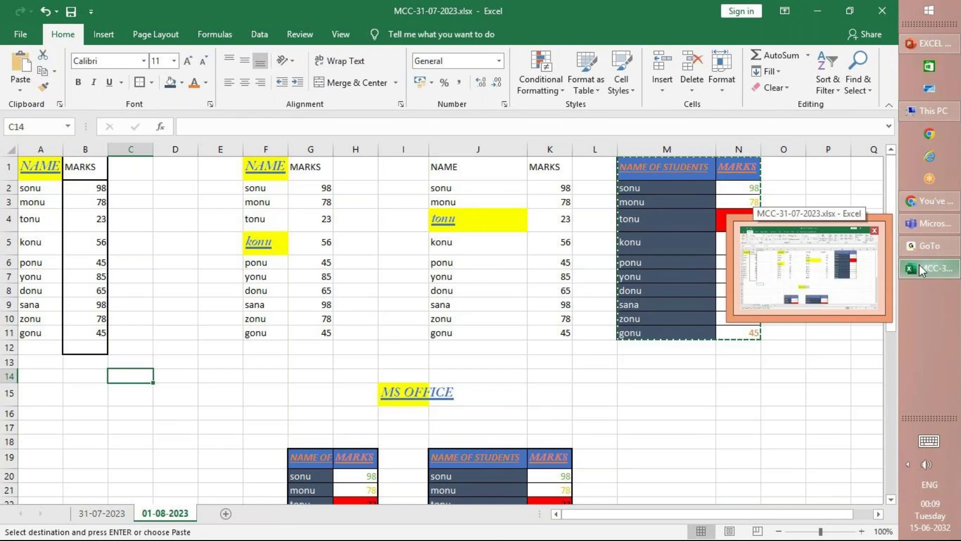
pyautogui.click(919, 264)
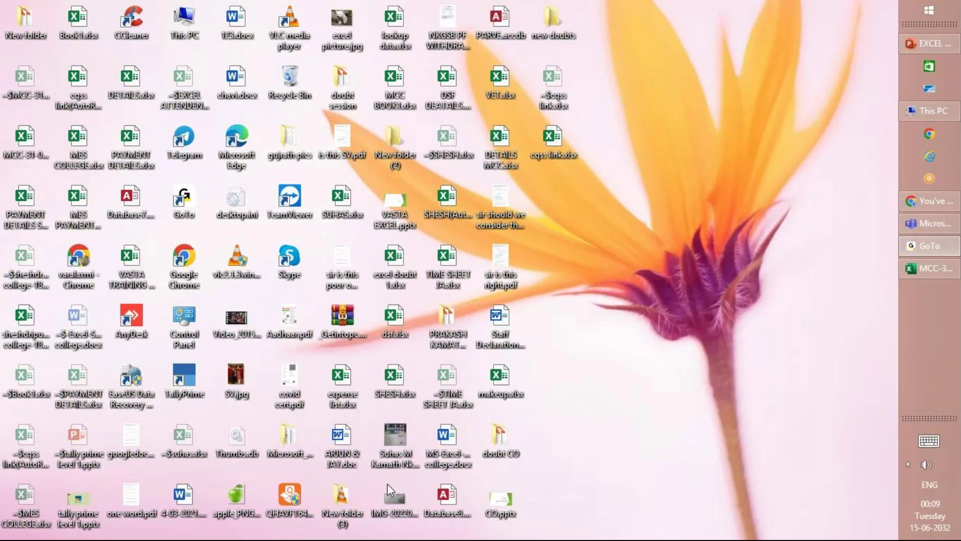
pyautogui.hotkey('alt', 'Tab')
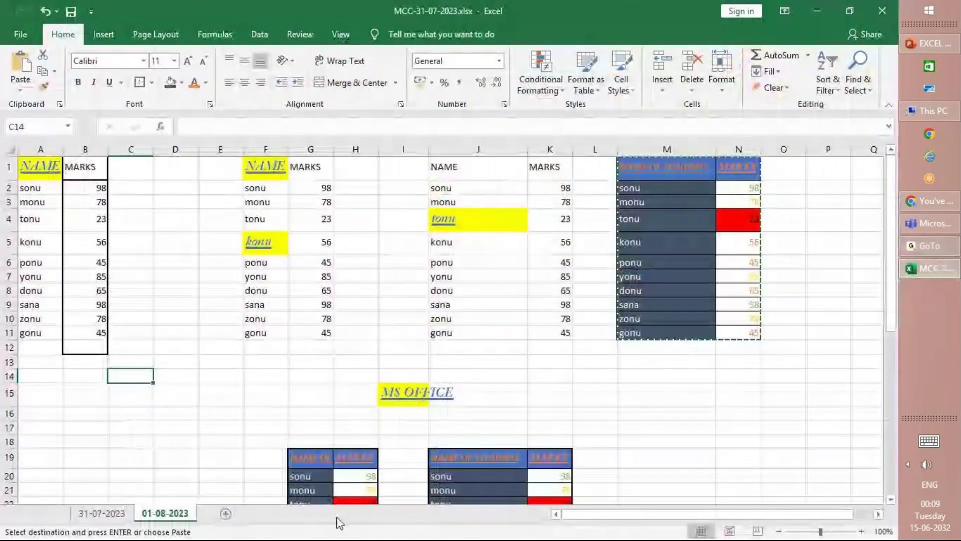
pyautogui.click(951, 256)
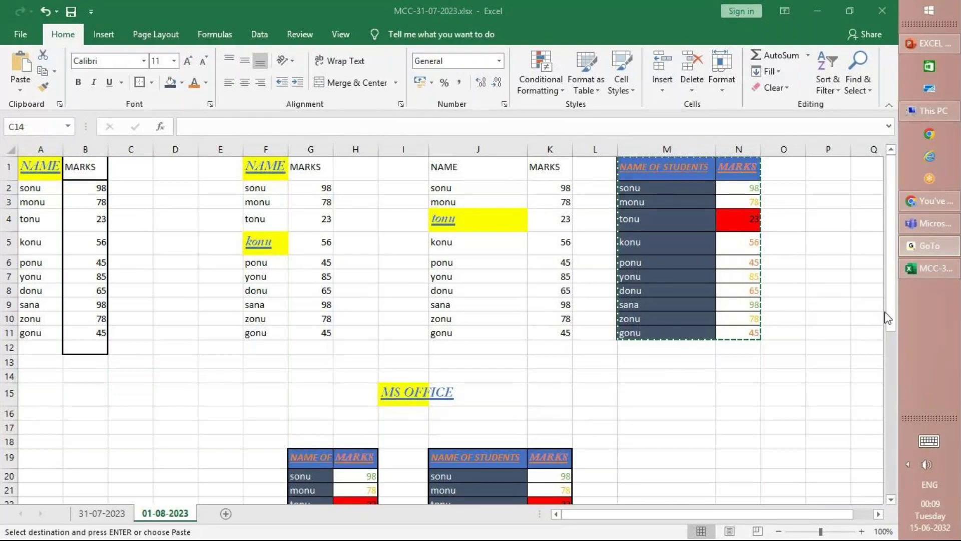
pyautogui.moveTo(904, 233)
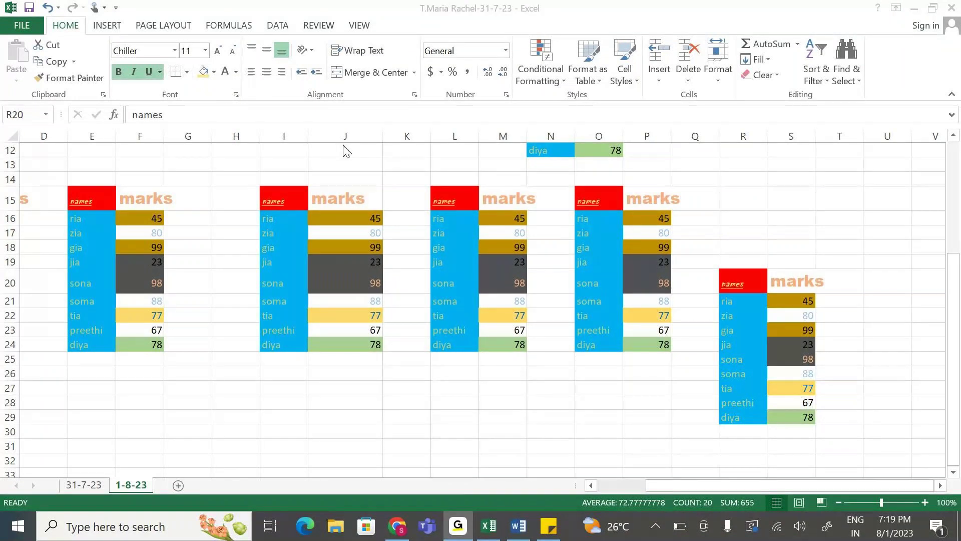
# Bring the other workbook forward and copy the names and marks table I1:J10.
pyautogui.click(488, 530)
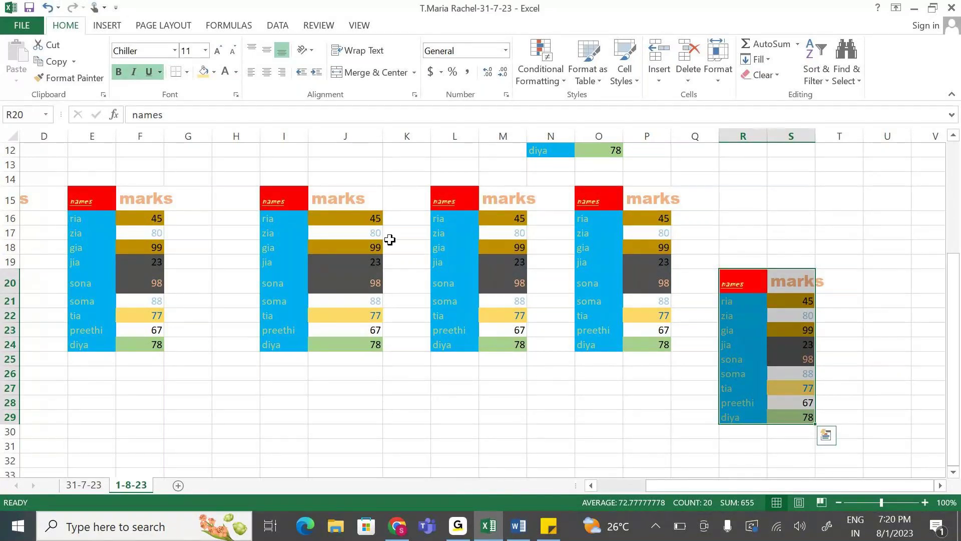
pyautogui.moveTo(958, 273); pyautogui.dragTo(954, 195)
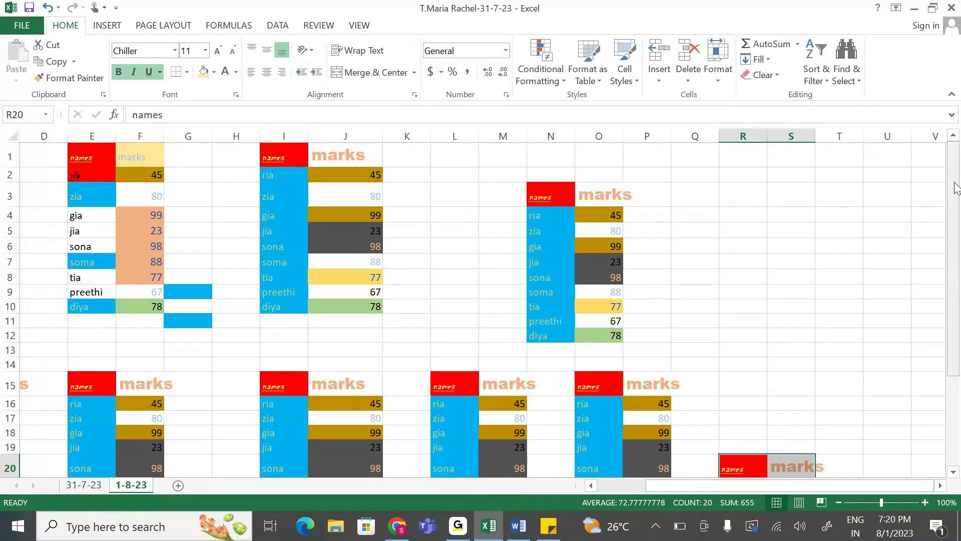
pyautogui.click(274, 153)
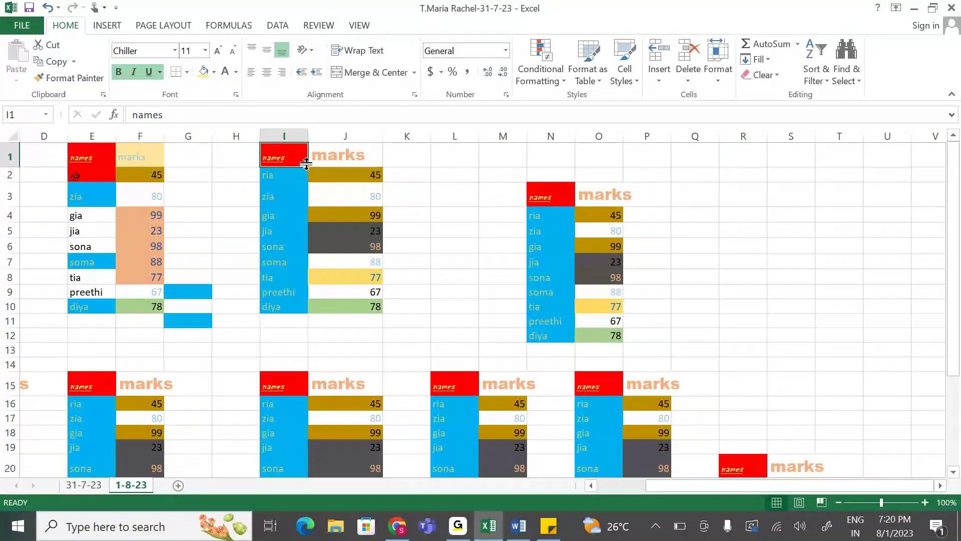
pyautogui.hotkey('shift', 'Right')
pyautogui.hotkey('shift', 'Down')
pyautogui.hotkey('shift', 'Down')
pyautogui.hotkey('shift', 'Down')
pyautogui.hotkey('shift', 'Down')
pyautogui.hotkey('shift', 'Down')
pyautogui.hotkey('shift', 'Down')
pyautogui.hotkey('shift', 'Down')
pyautogui.hotkey('shift', 'Down')
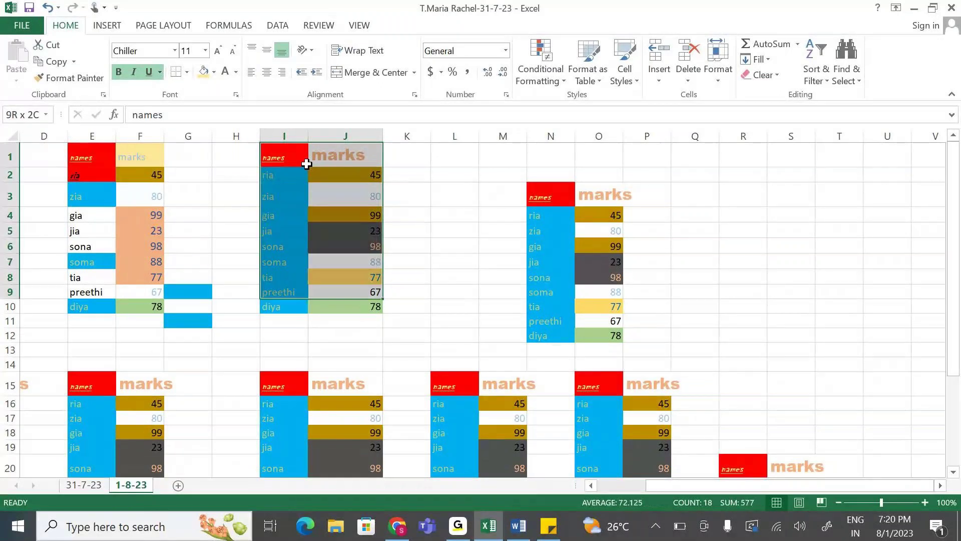
pyautogui.hotkey('shift', 'Down')
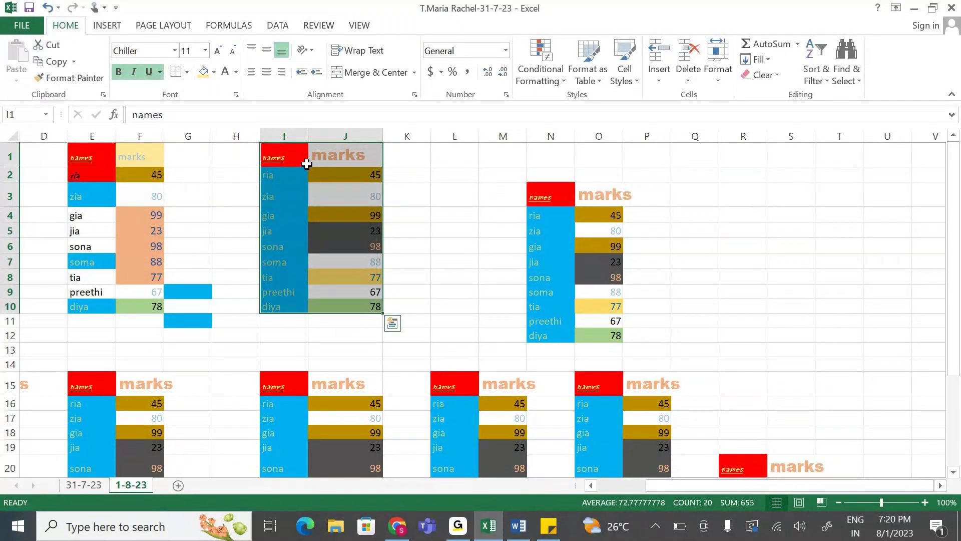
pyautogui.hotkey('ctrl', 'c')
pyautogui.hotkey('ctrl', 'q')
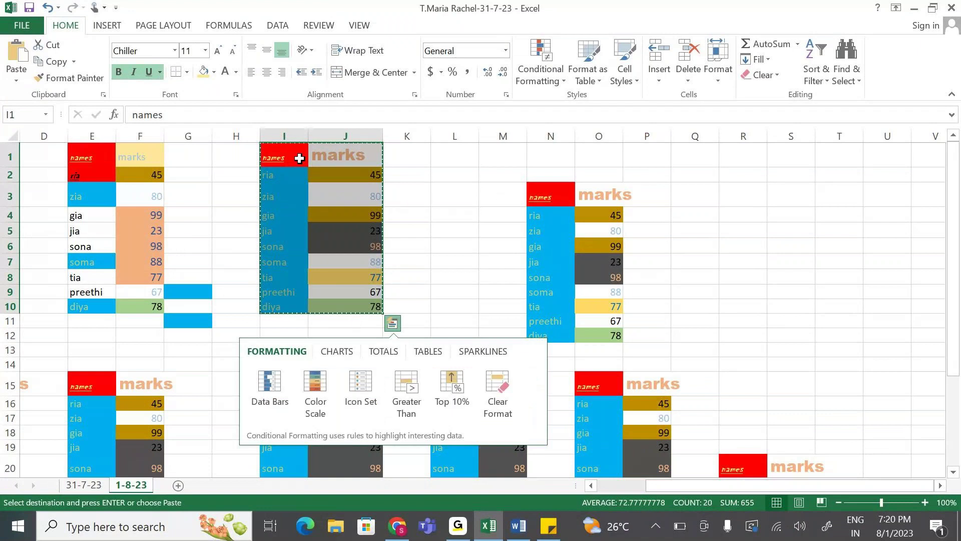
# Paste the copied table at J26, keeping the original column widths.
pyautogui.click(18, 80)
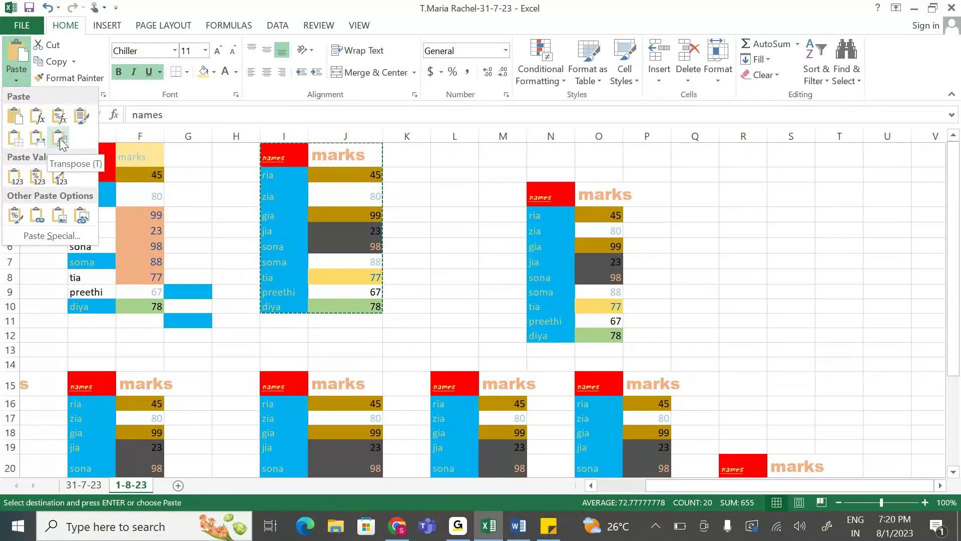
pyautogui.click(38, 138)
pyautogui.moveTo(953, 309); pyautogui.dragTo(958, 397)
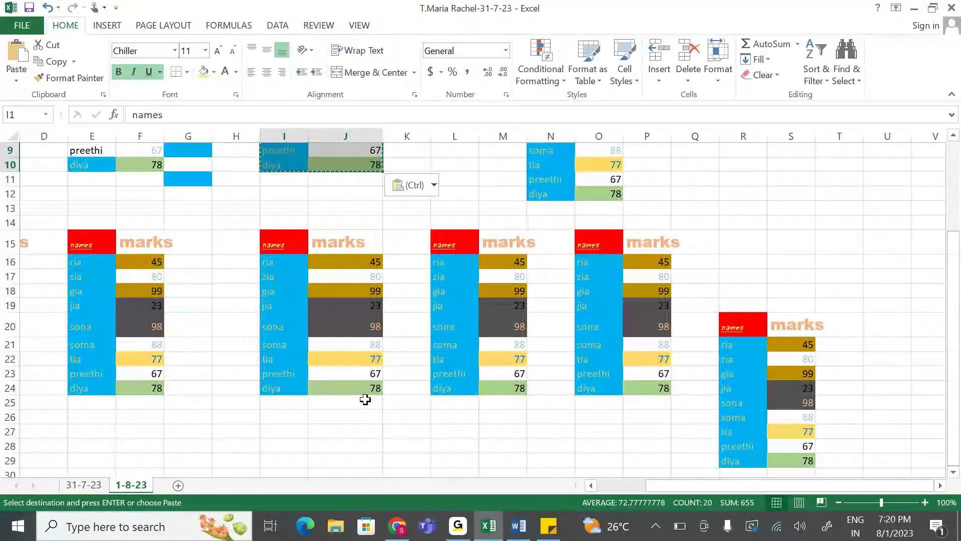
pyautogui.click(363, 423)
pyautogui.press('Return')
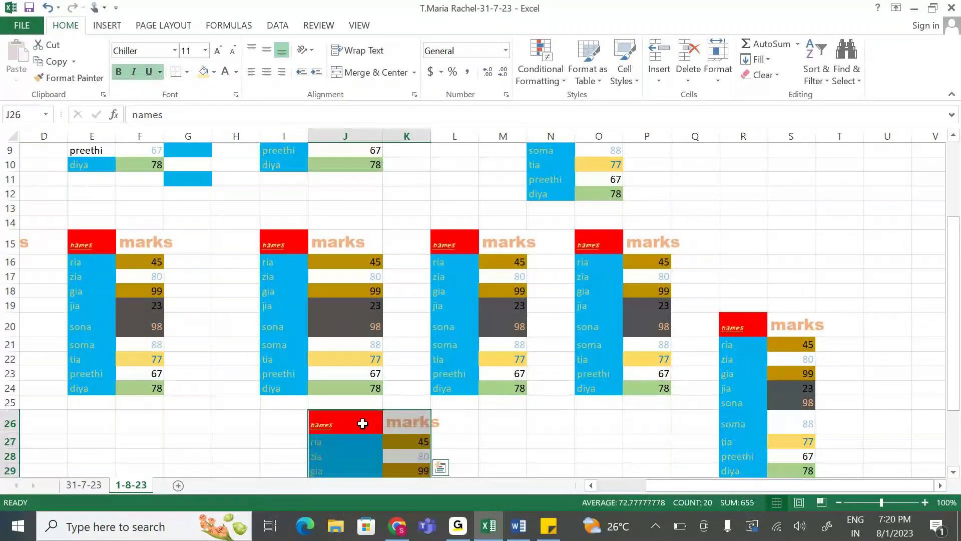
pyautogui.press('Escape')
pyautogui.moveTo(959, 336); pyautogui.dragTo(954, 518)
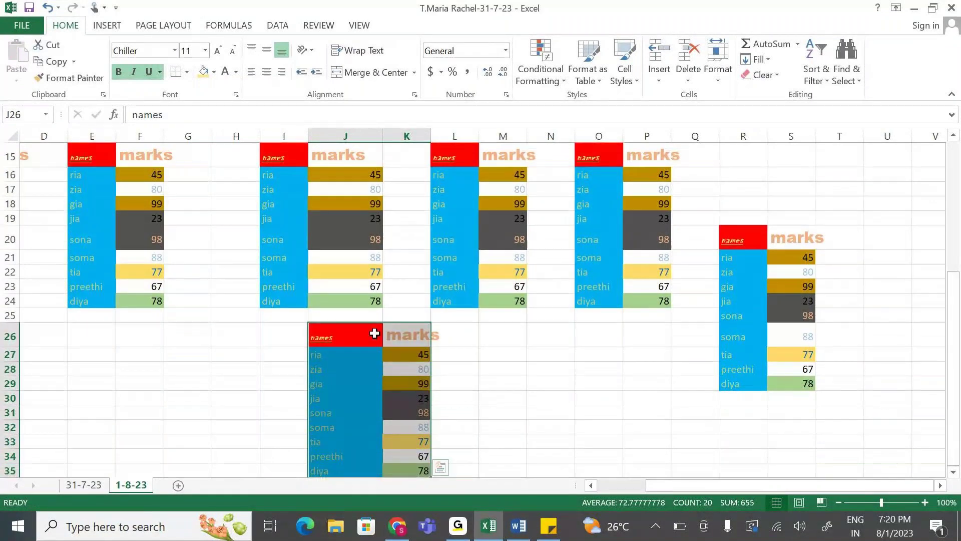
pyautogui.click(563, 413)
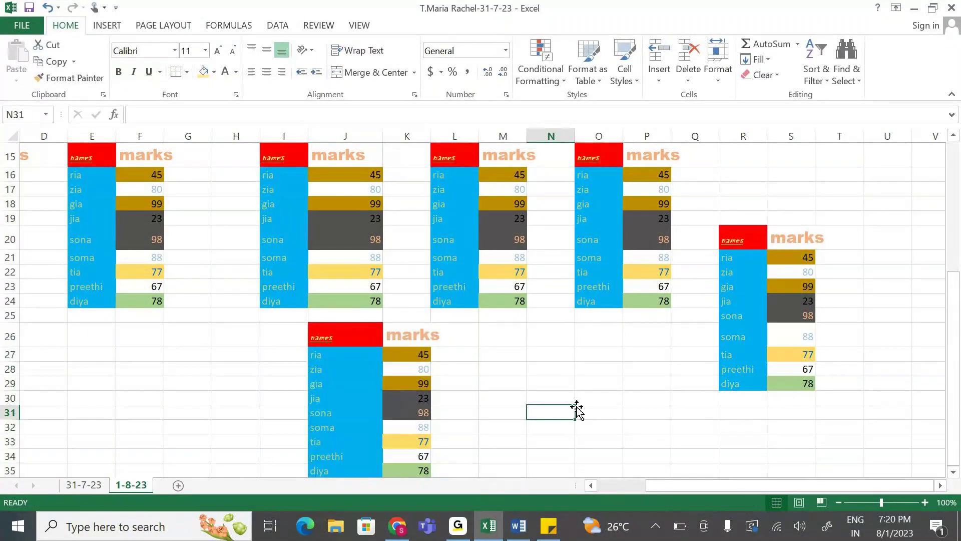
# Copy the names and marks table from I1 and dismiss the paste size-mismatch error.
pyautogui.scroll(5, 238, 275)
pyautogui.click(282, 162)
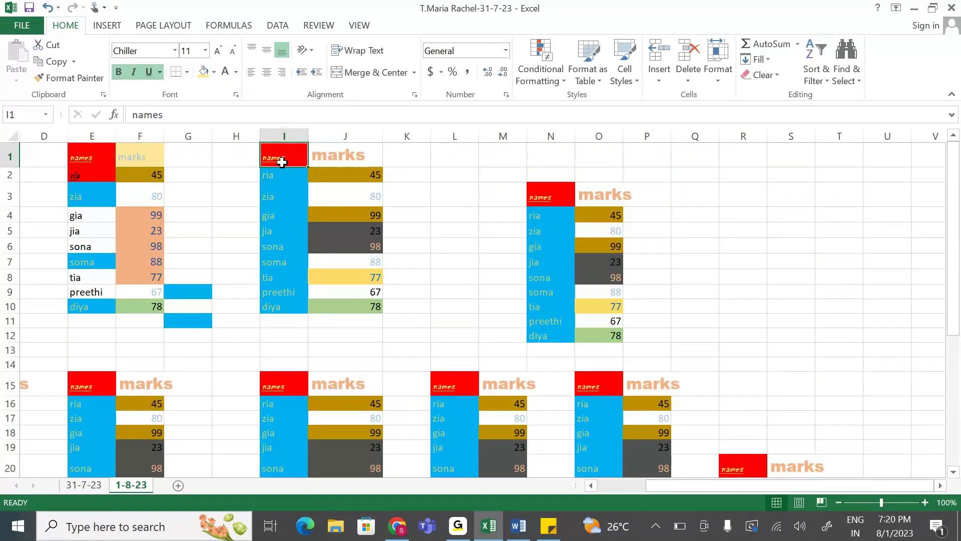
pyautogui.hotkey('shift', 'Right')
pyautogui.hotkey('shift', 'Down')
pyautogui.hotkey('shift', 'Down')
pyautogui.hotkey('shift', 'Down')
pyautogui.hotkey('shift', 'Down')
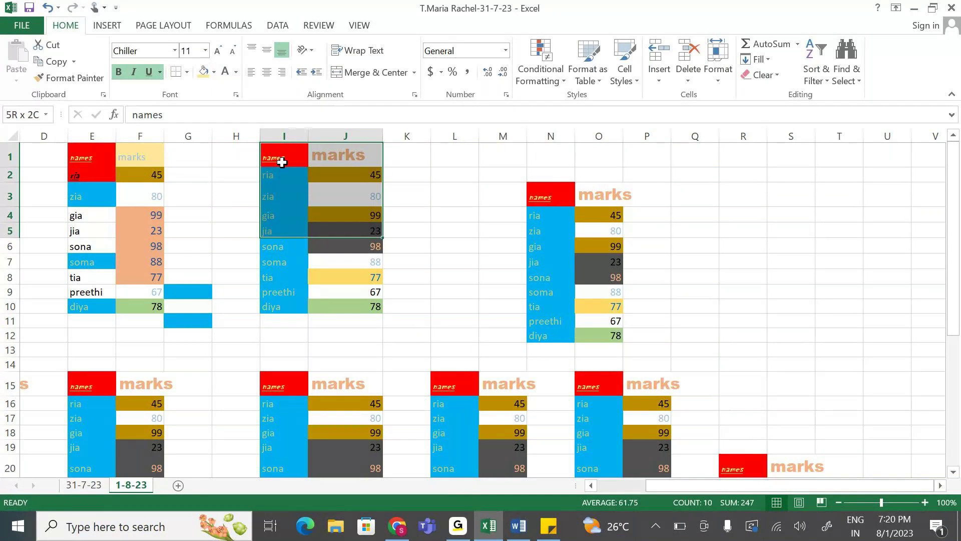
pyautogui.hotkey('ctrl', 'shift', 'Down')
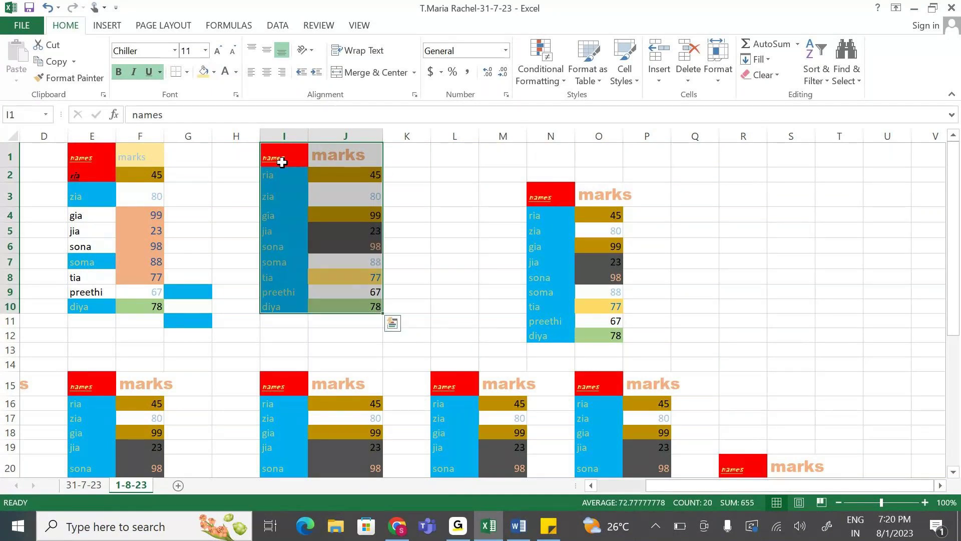
pyautogui.hotkey('ctrl', 'c')
pyautogui.click(17, 75)
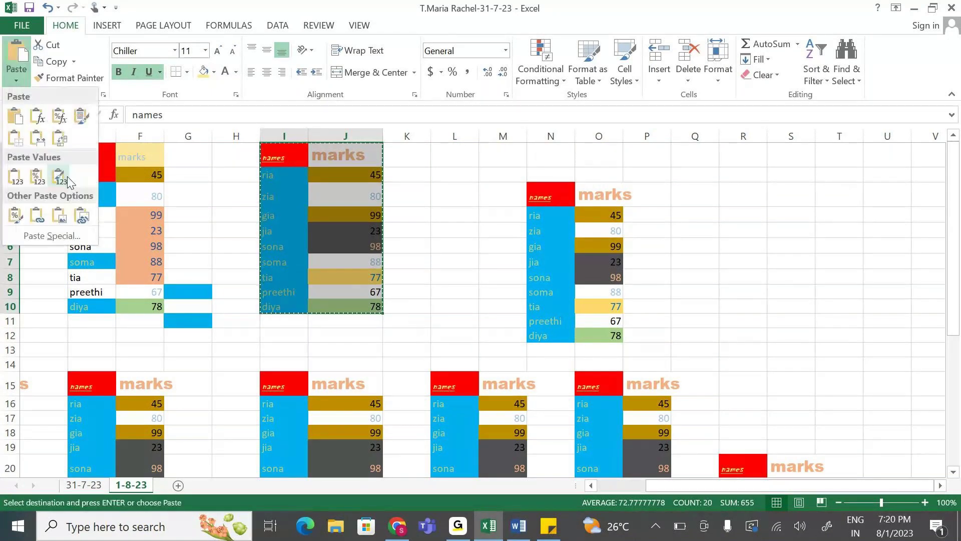
pyautogui.click(60, 145)
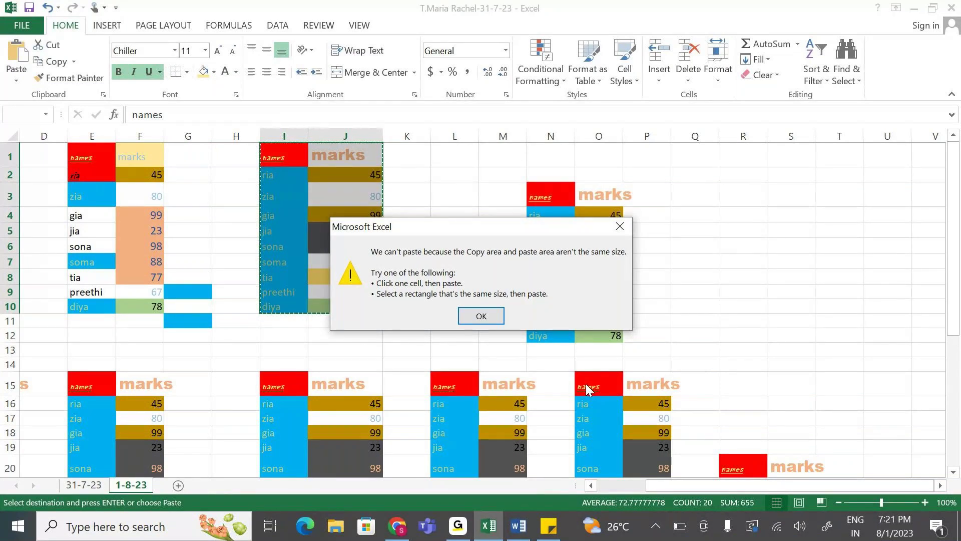
pyautogui.press('Return')
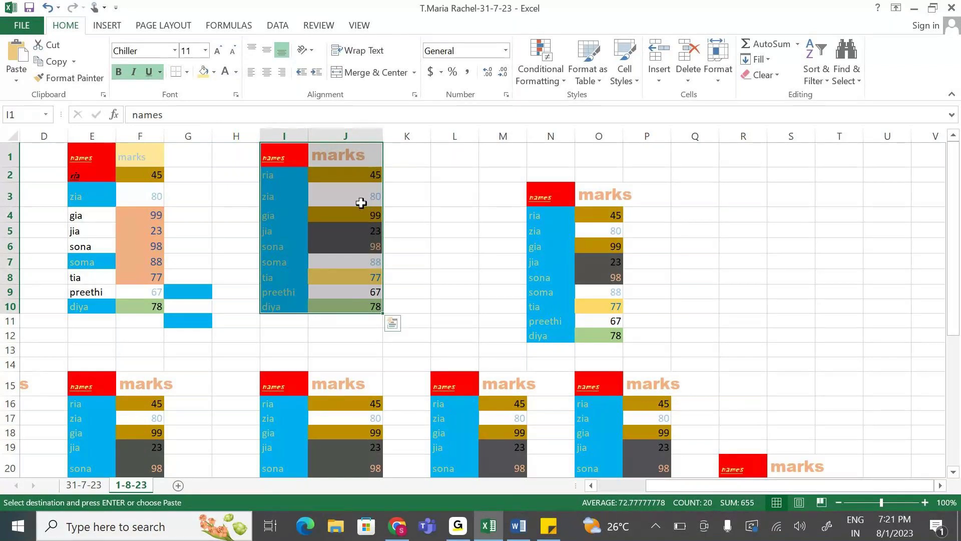
# Paste the names and marks table transposed starting at cell S1.
pyautogui.click(304, 161)
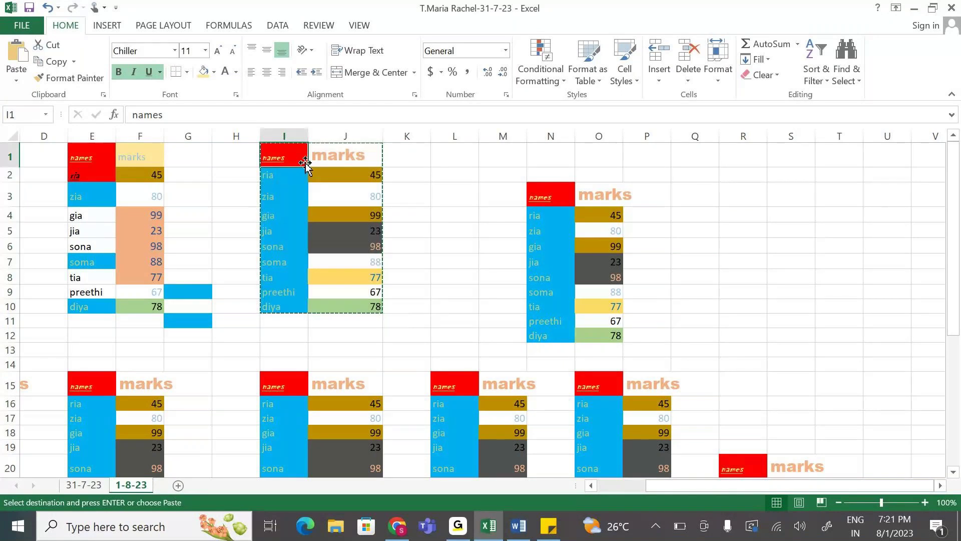
pyautogui.click(417, 231)
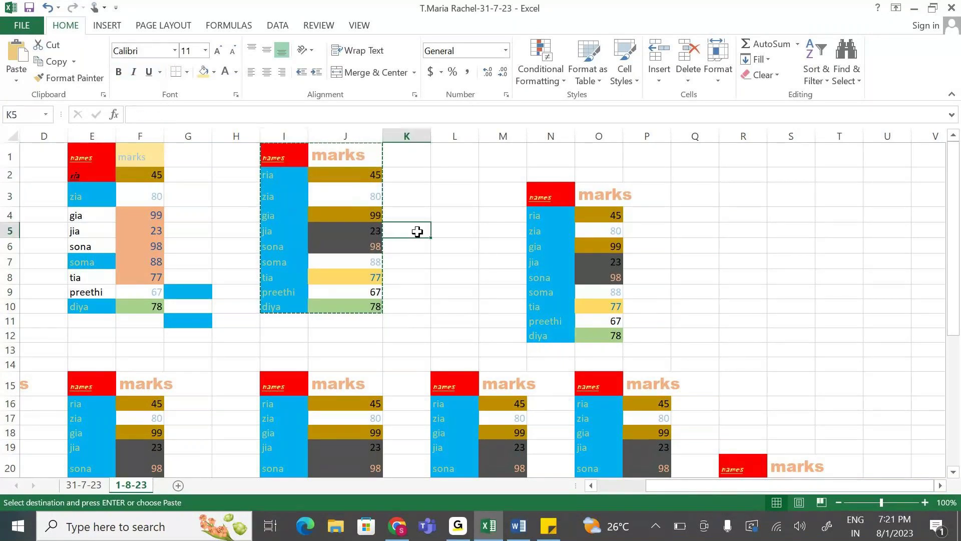
pyautogui.click(666, 216)
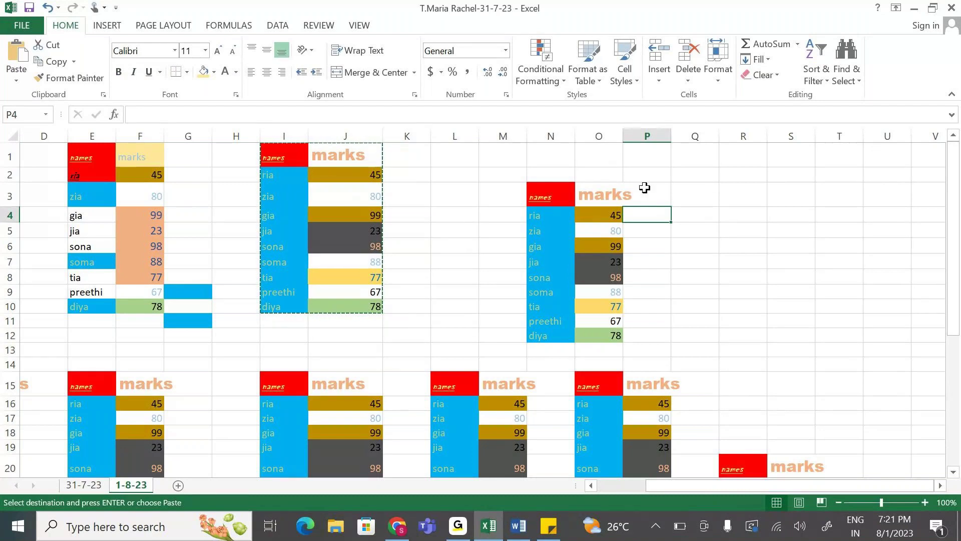
pyautogui.click(740, 168)
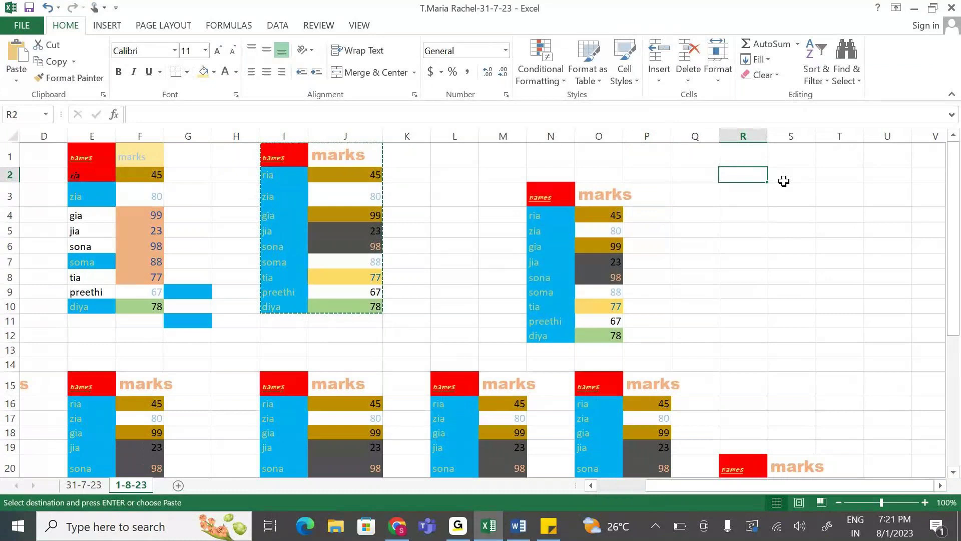
pyautogui.click(787, 157)
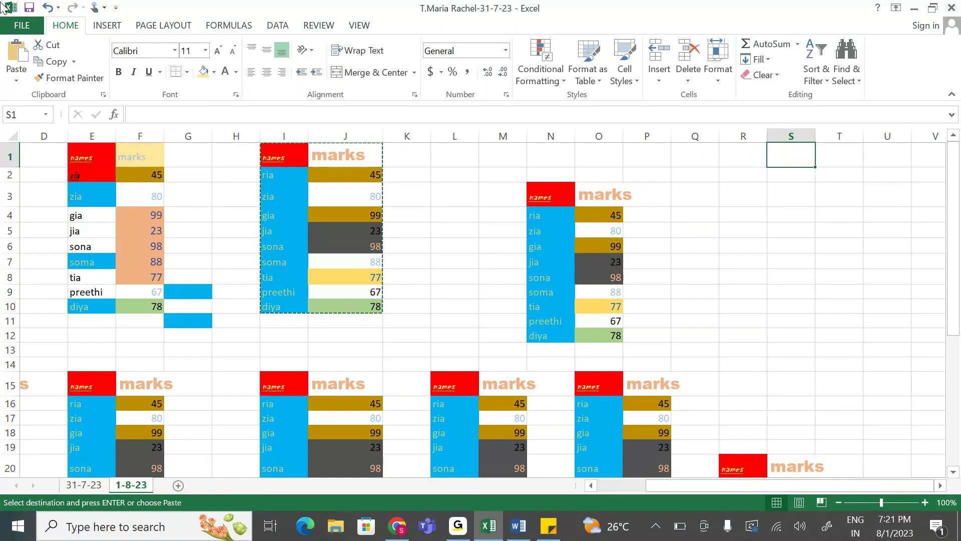
pyautogui.click(16, 78)
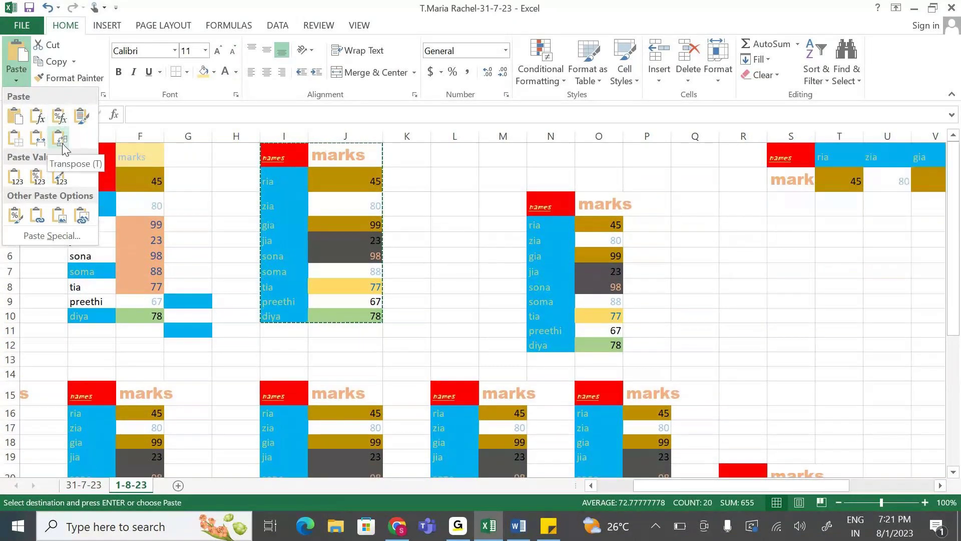
pyautogui.click(60, 139)
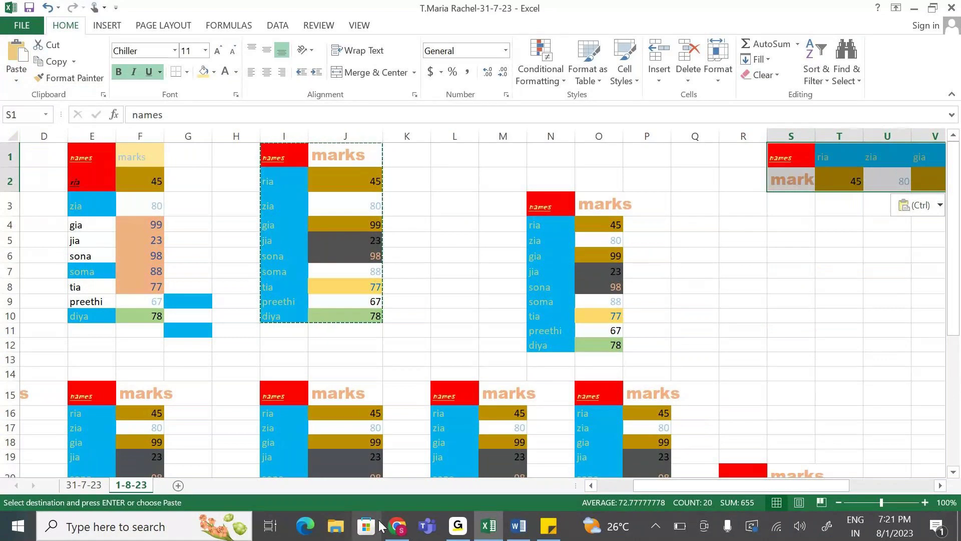
pyautogui.click(458, 526)
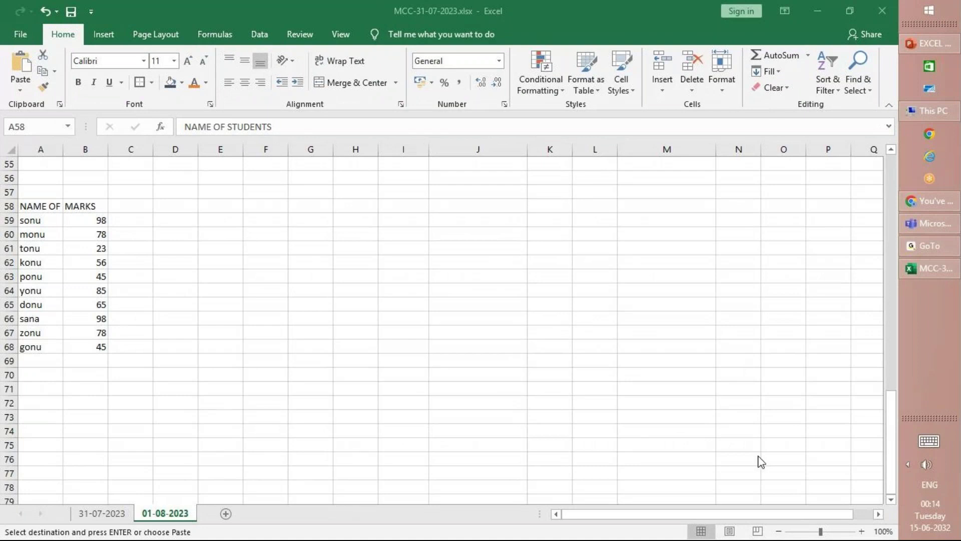
pyautogui.hotkey('ctrl', 'v')
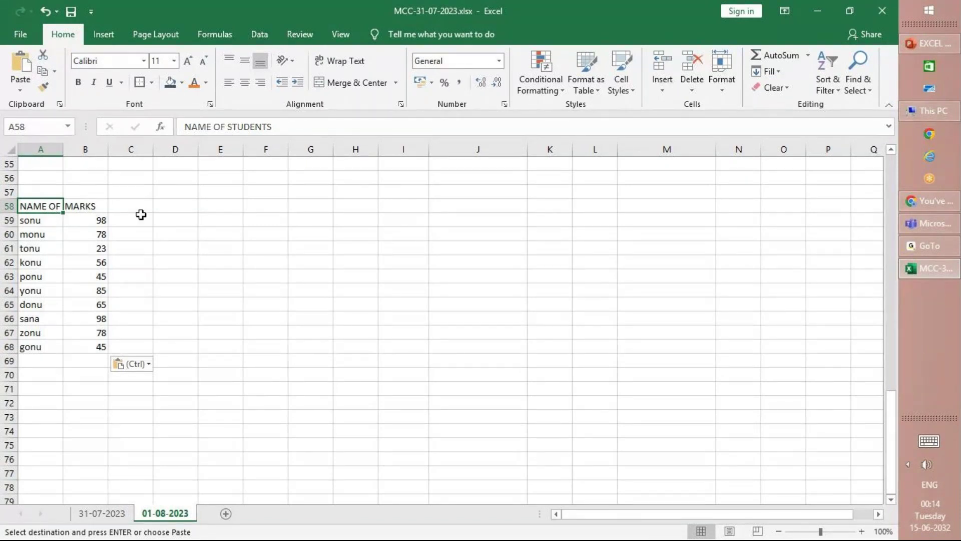
pyautogui.click(88, 205)
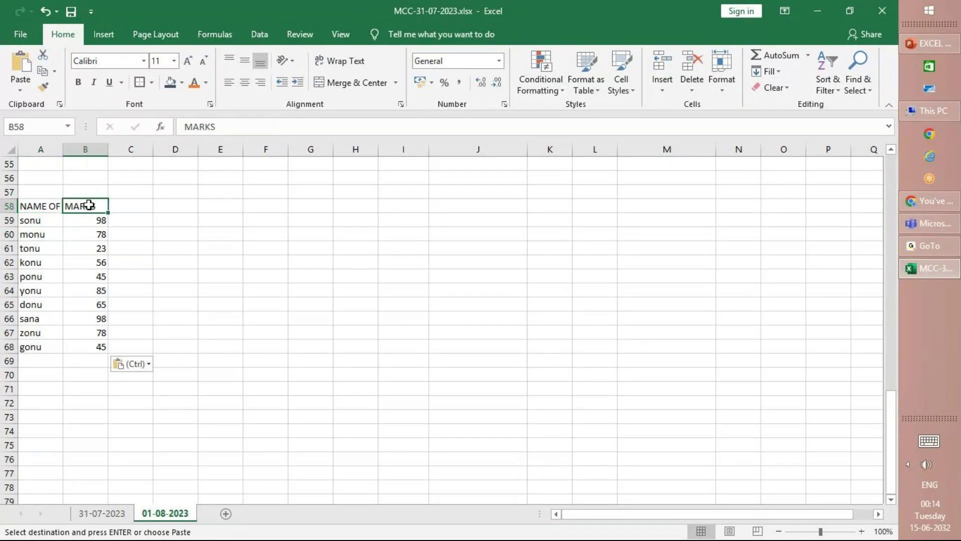
pyautogui.click(37, 210)
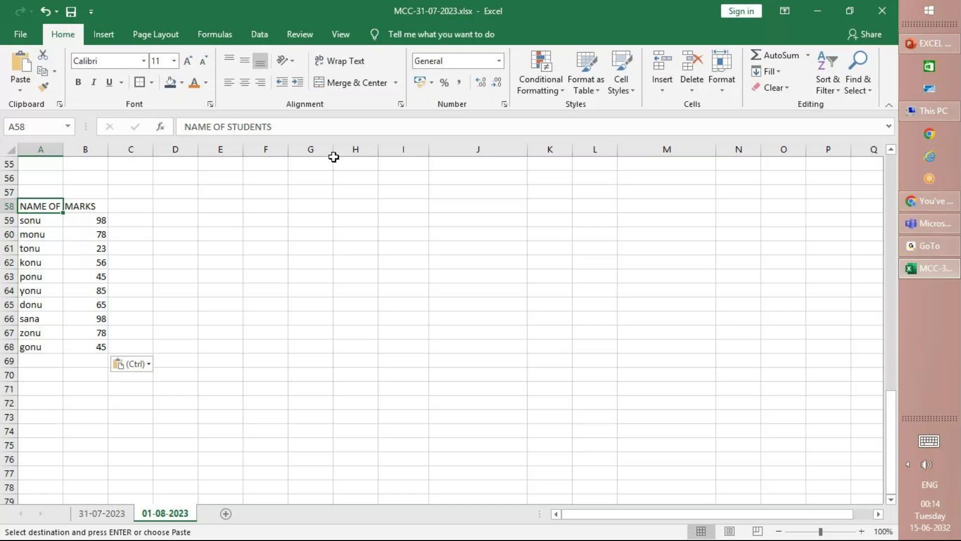
# Enter the heading NAME OF STUDENT in cell E58.
pyautogui.moveTo(287, 126); pyautogui.dragTo(217, 197)
pyautogui.click(192, 134)
pyautogui.click(221, 206)
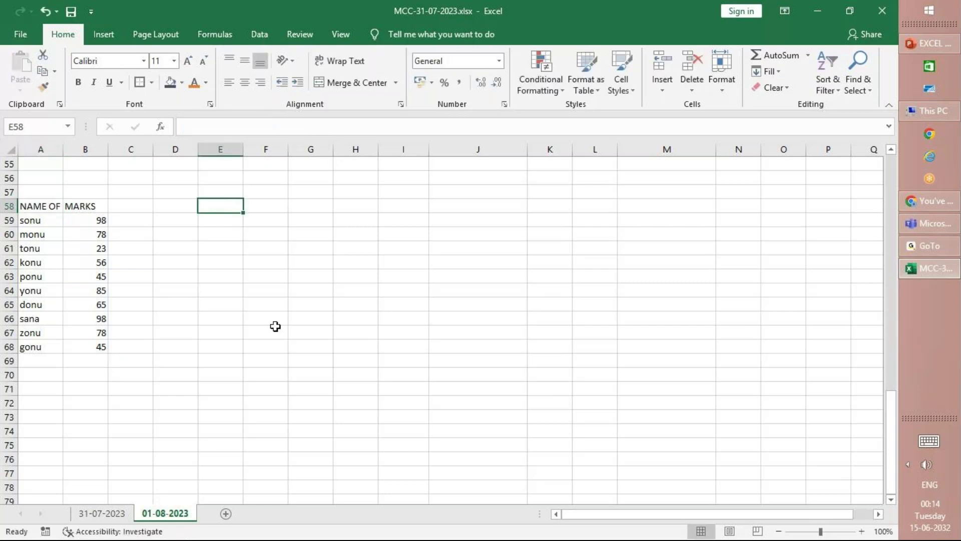
pyautogui.write('NAME ')
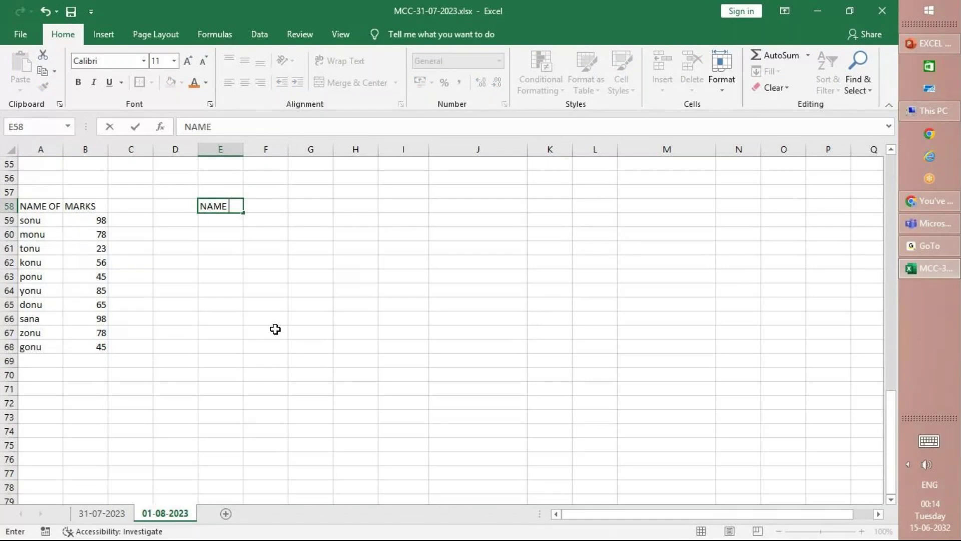
pyautogui.write('OF STUDENT')
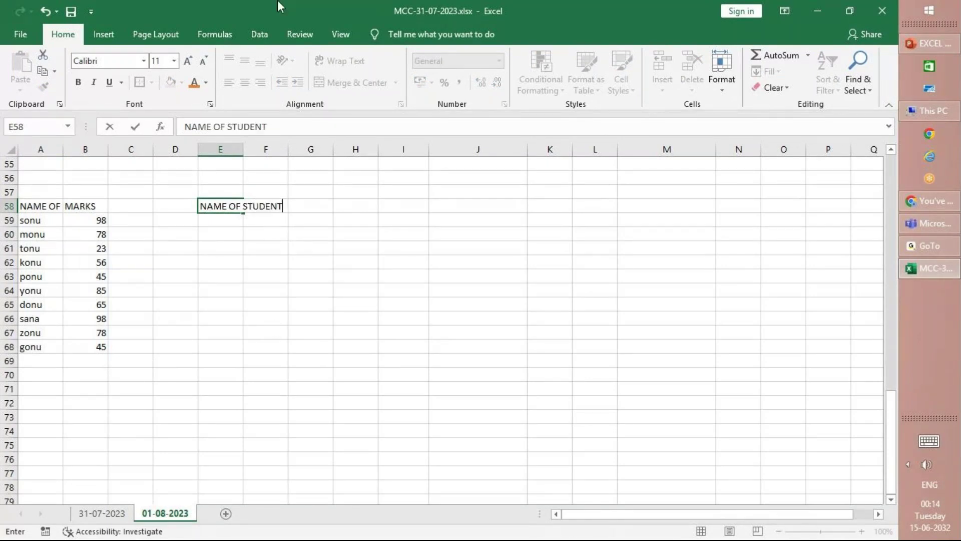
pyautogui.click(219, 245)
# Widen column A so the full NAME OF STUDENTS header shows.
pyautogui.click(219, 209)
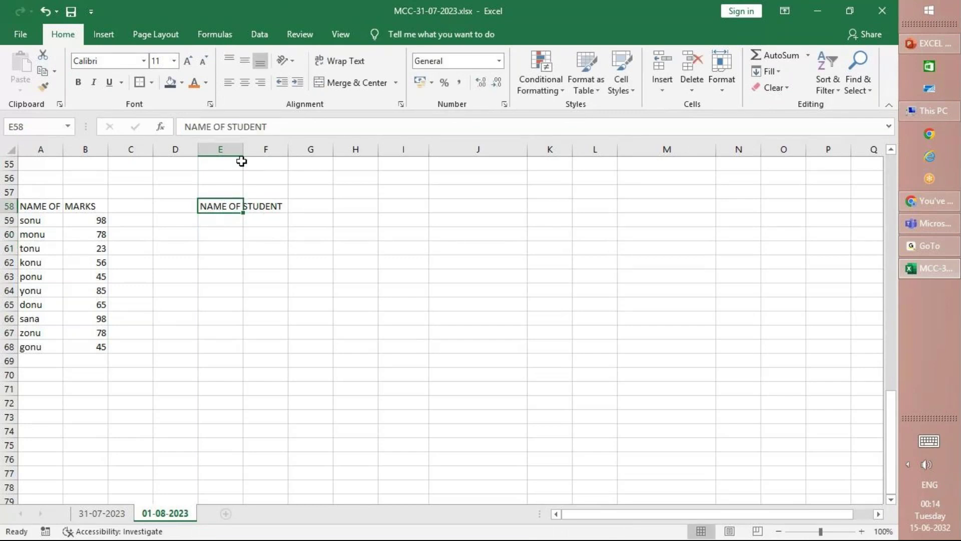
pyautogui.click(266, 207)
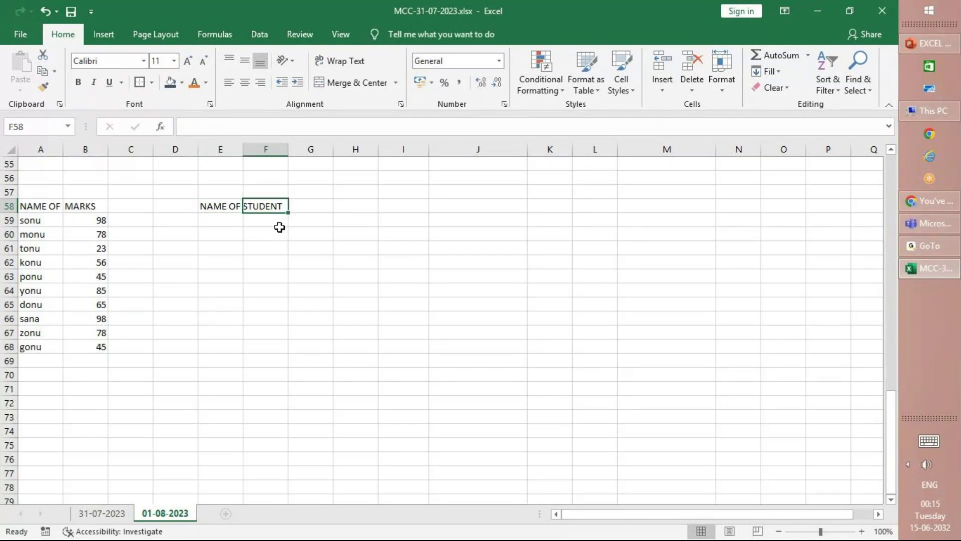
pyautogui.click(232, 208)
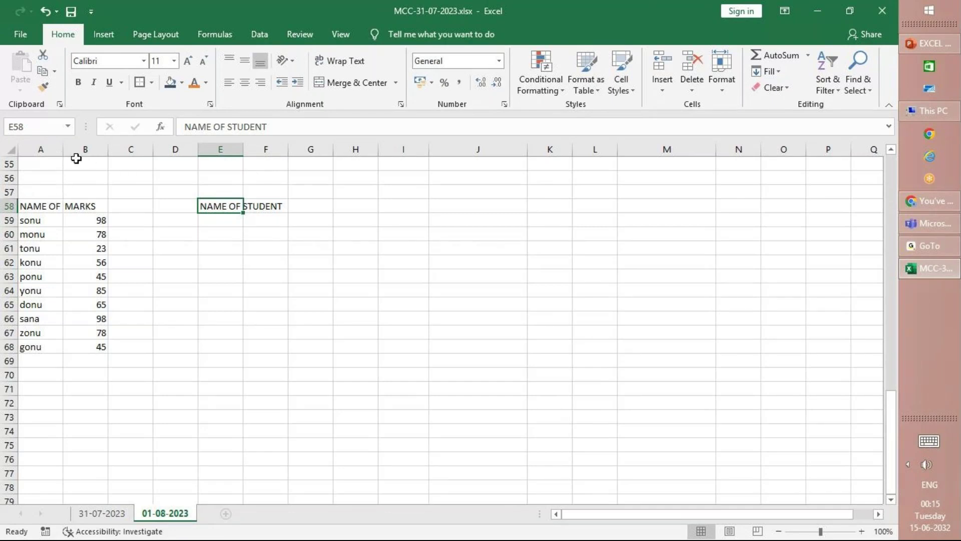
pyautogui.moveTo(64, 156); pyautogui.dragTo(112, 156)
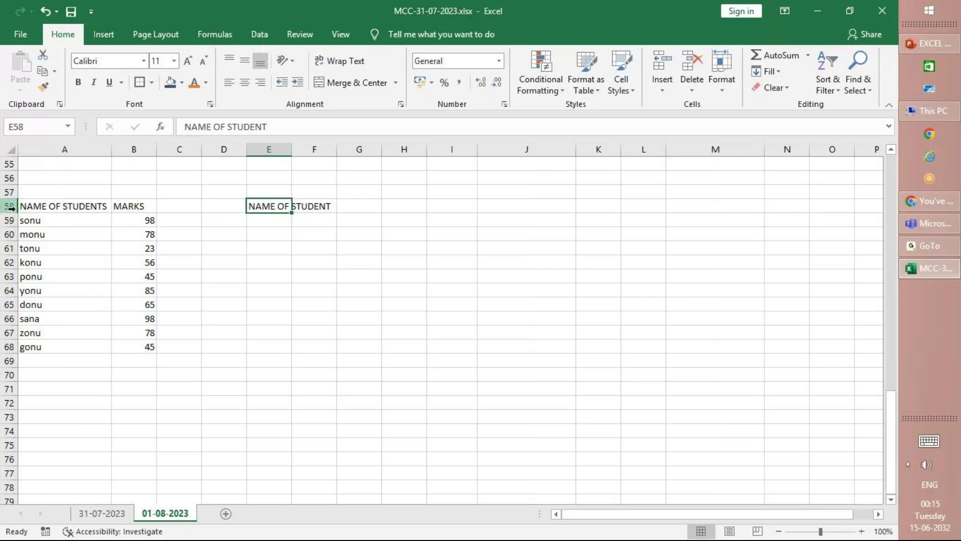
pyautogui.click(190, 60)
pyautogui.click(189, 61)
pyautogui.click(190, 60)
pyautogui.click(189, 60)
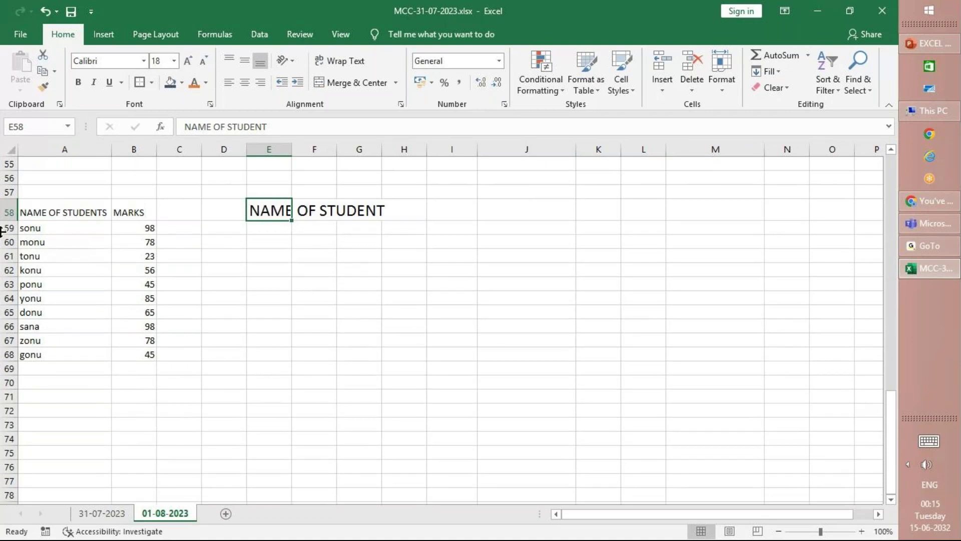
pyautogui.moveTo(6, 227)
pyautogui.mouseDown()
pyautogui.moveTo(21, 233)
pyautogui.moveTo(23, 221)
pyautogui.mouseUp()
pyautogui.hotkey('ctrl', 'z')
pyautogui.hotkey('ctrl', 'z')
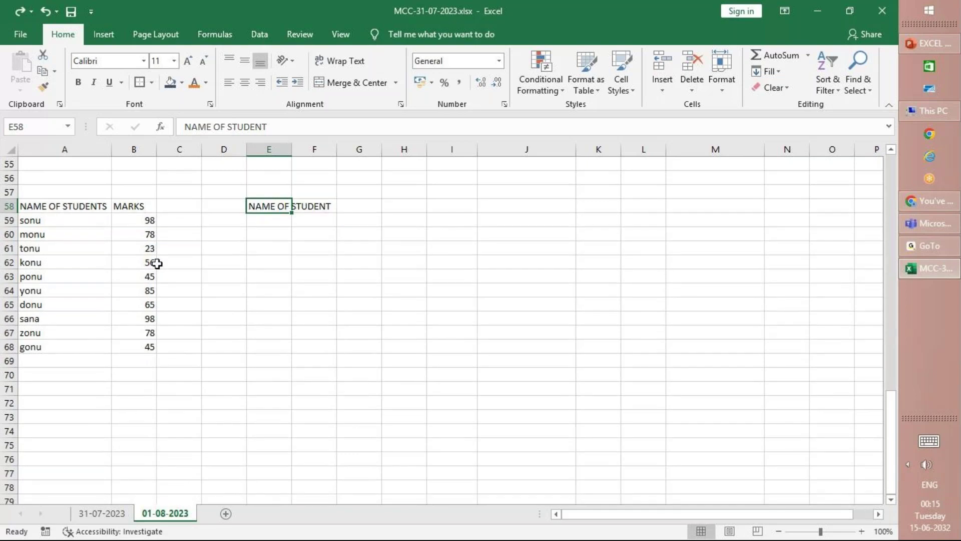
pyautogui.hotkey('ctrl', 'z')
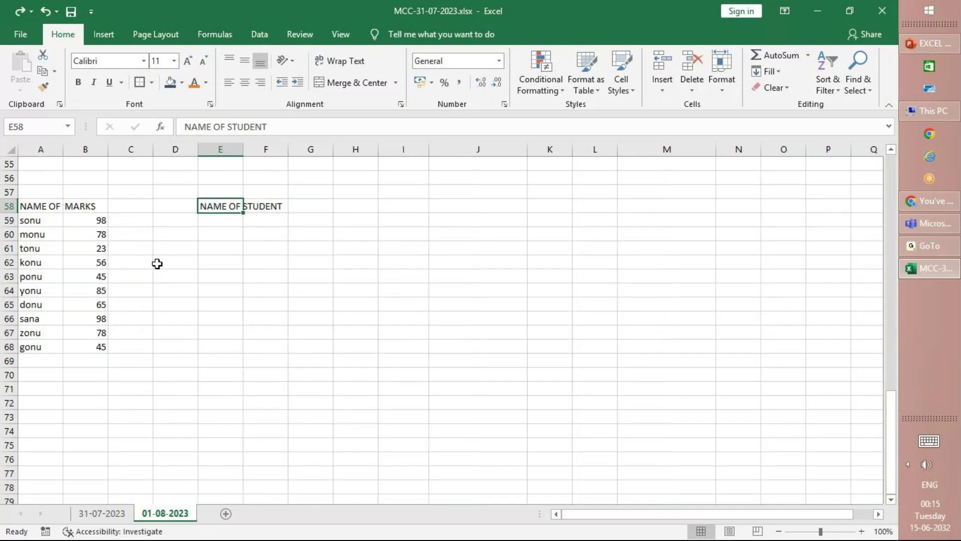
pyautogui.click(28, 204)
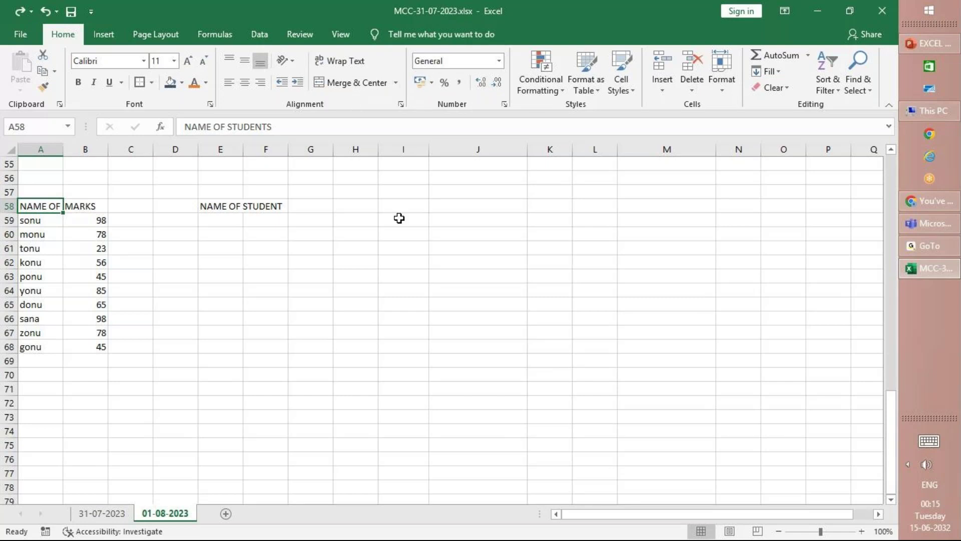
pyautogui.click(325, 64)
# Autofit column A and try wrapping the E58 heading, then undo the wrapping.
pyautogui.doubleClick(63, 156)
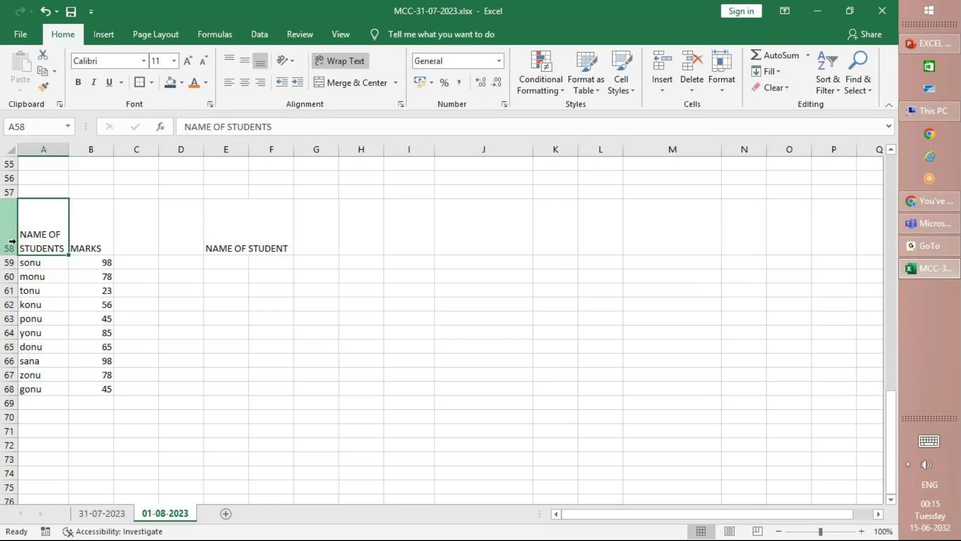
pyautogui.click(241, 227)
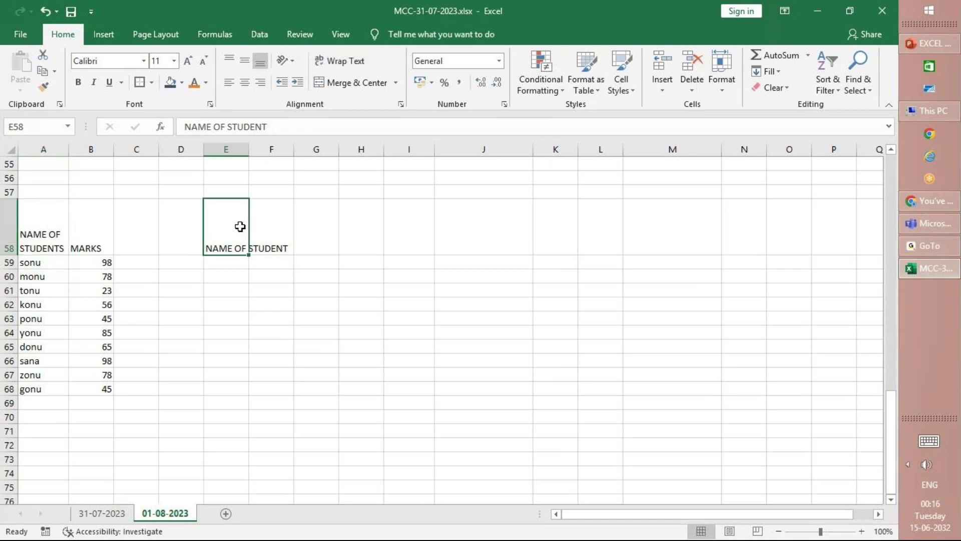
pyautogui.click(343, 63)
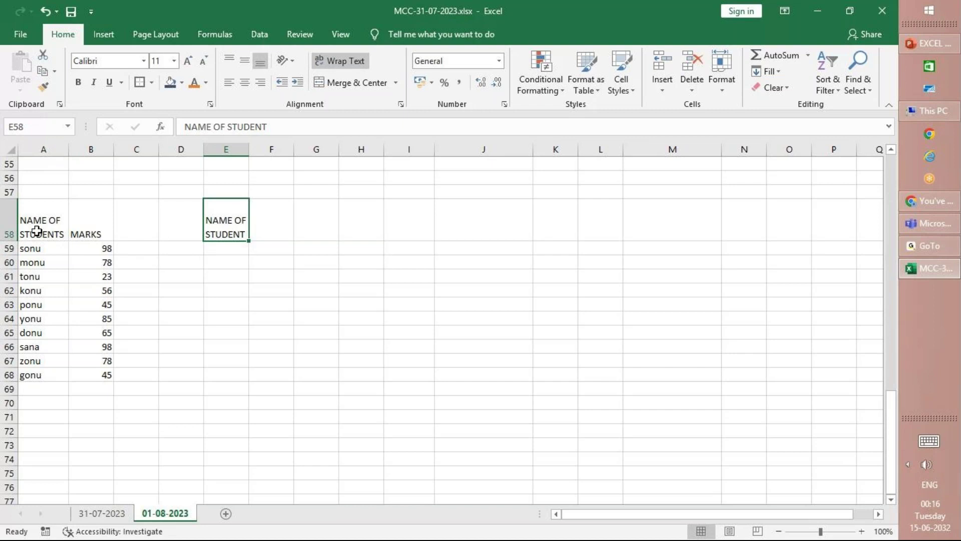
pyautogui.hotkey('ctrl', 'z')
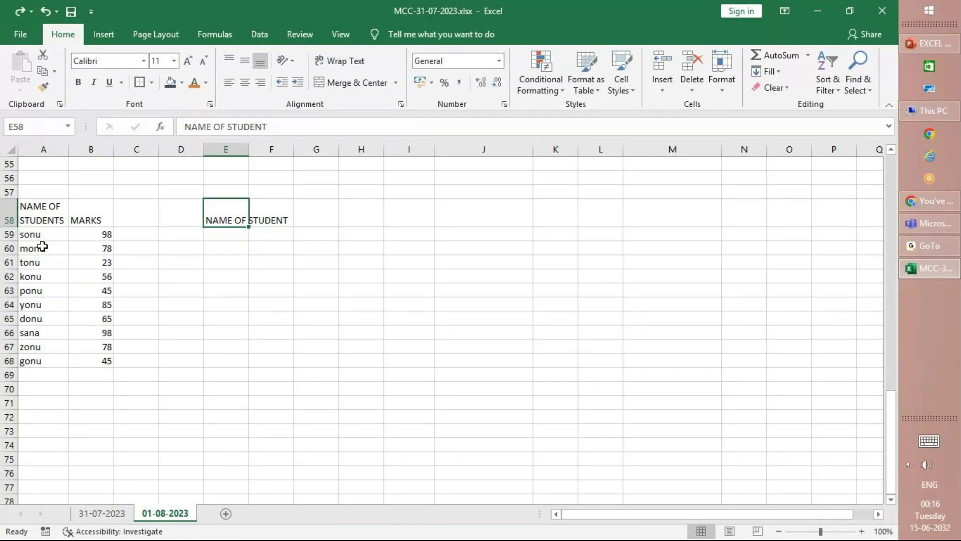
pyautogui.hotkey('ctrl', 'z')
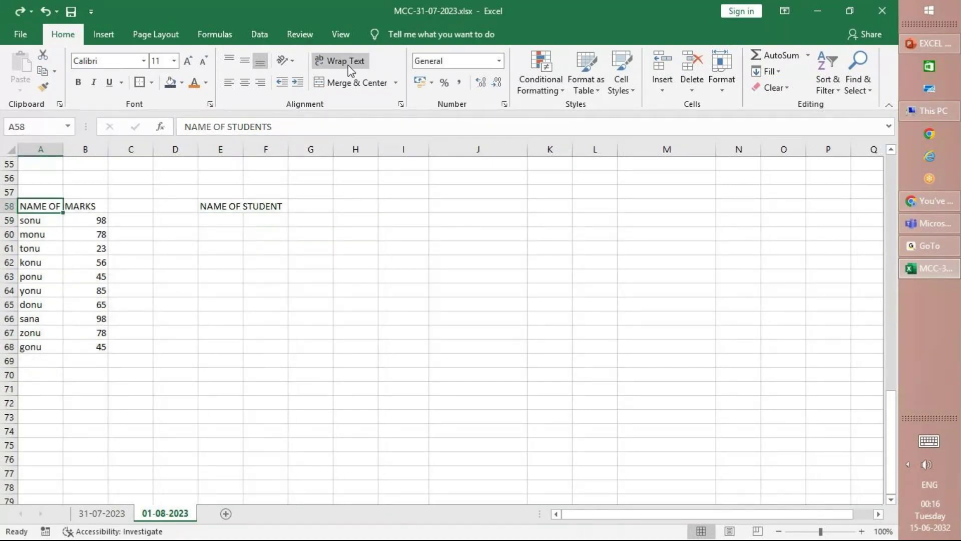
pyautogui.click(35, 234)
# Wrap the A58 NAME OF STUDENTS header, autofit column A, and wrap the E58 heading.
pyautogui.click(45, 206)
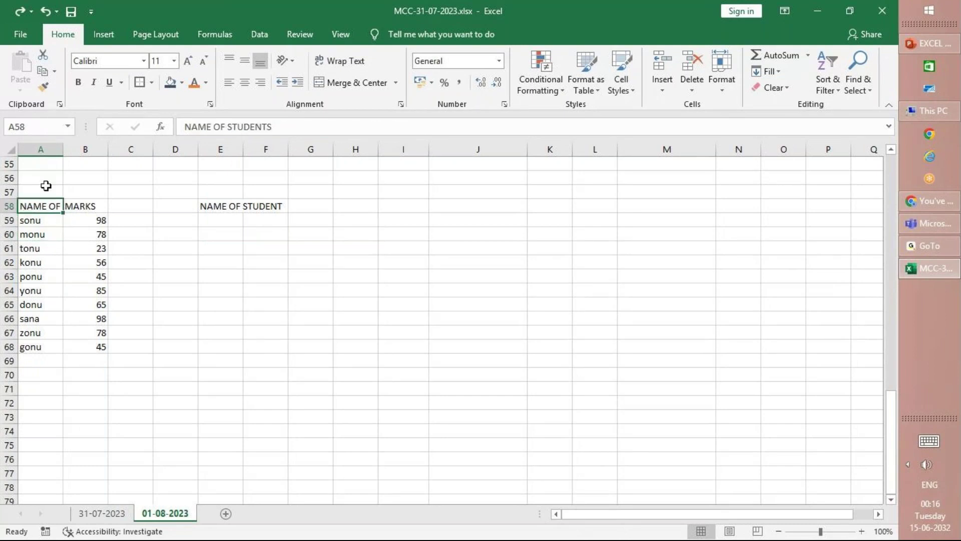
pyautogui.click(342, 66)
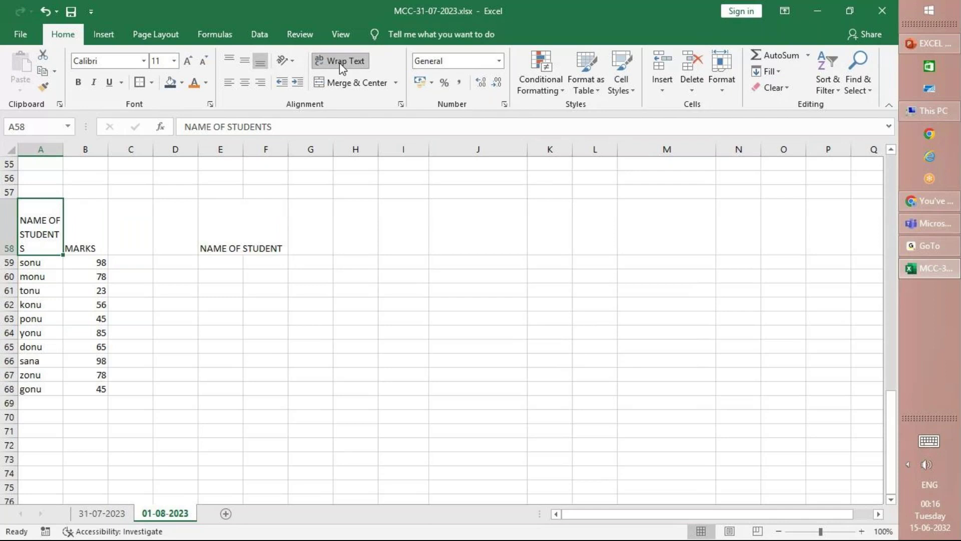
pyautogui.doubleClick(63, 149)
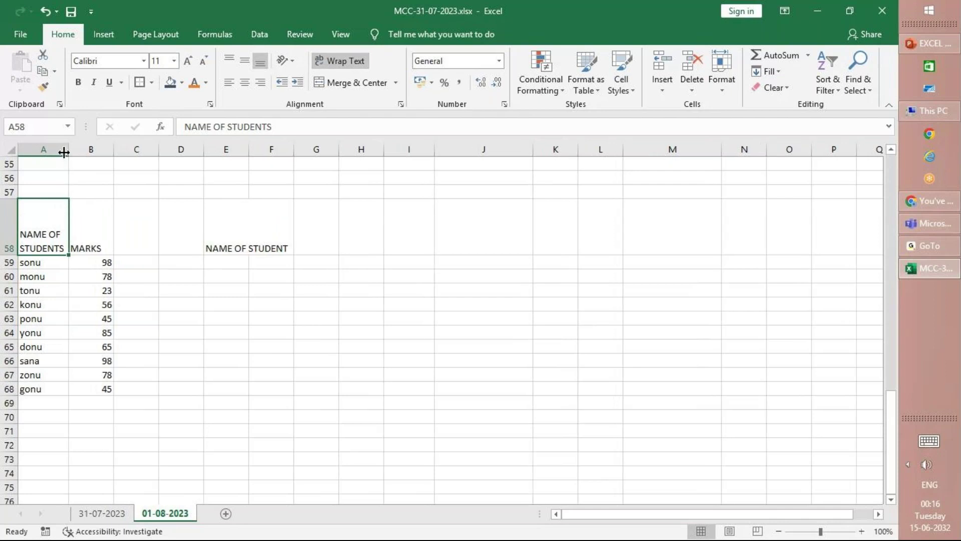
pyautogui.click(261, 227)
pyautogui.press('Left')
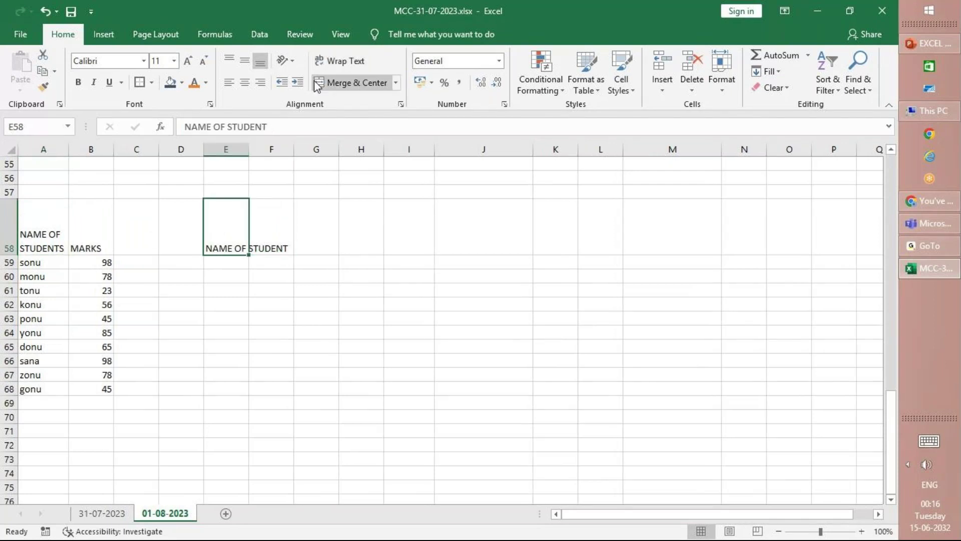
pyautogui.click(340, 61)
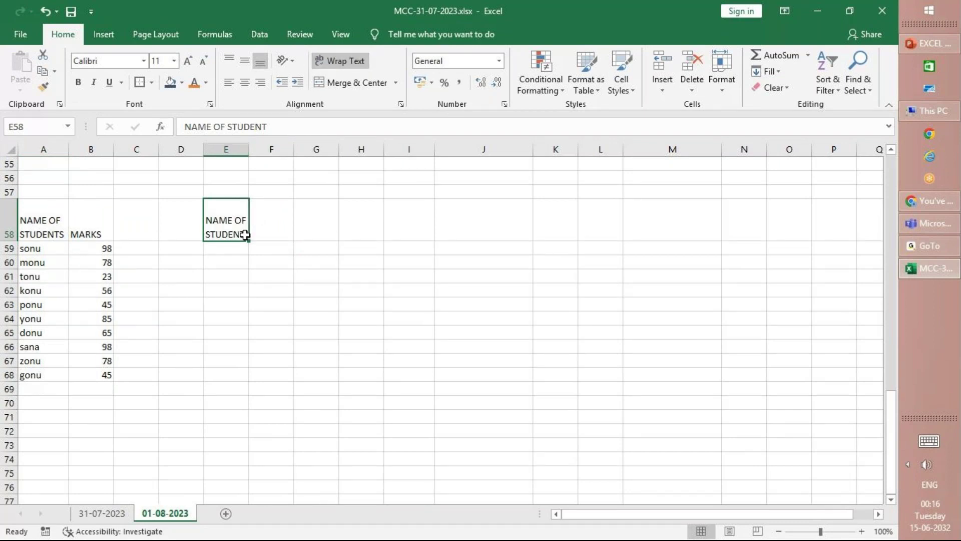
pyautogui.click(125, 278)
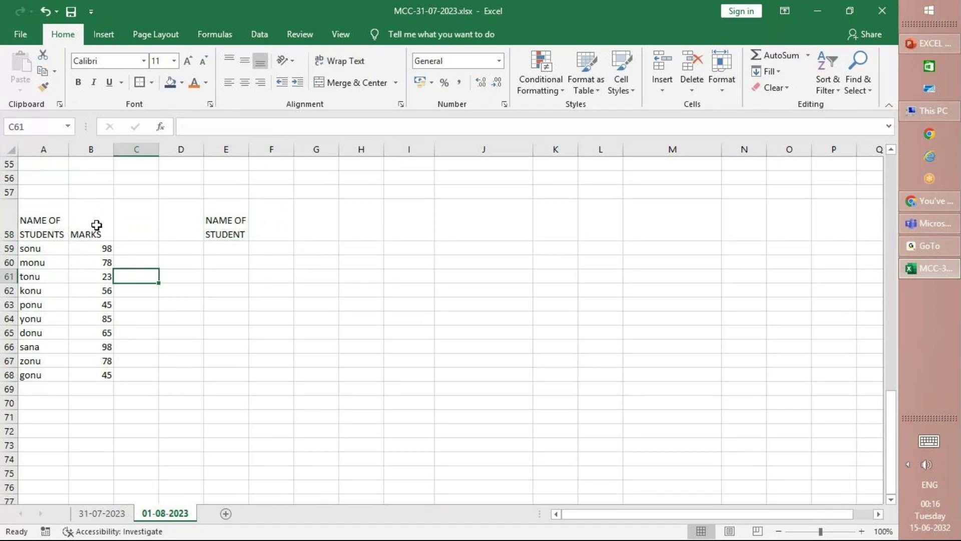
pyautogui.click(97, 225)
# Copy the ten marks from B59:B68 into C59:C68.
pyautogui.click(122, 252)
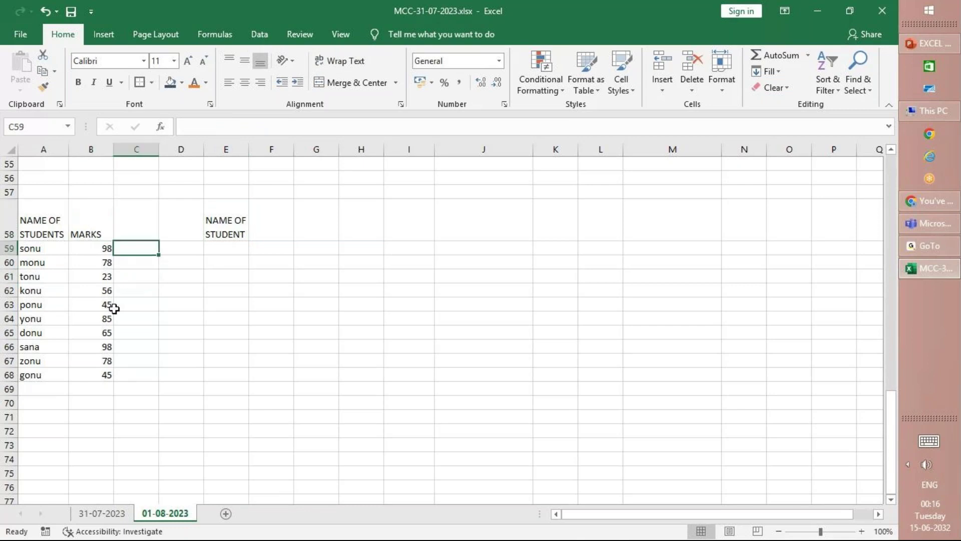
pyautogui.write('65')
pyautogui.press('Return')
pyautogui.write('32')
pyautogui.press('Return')
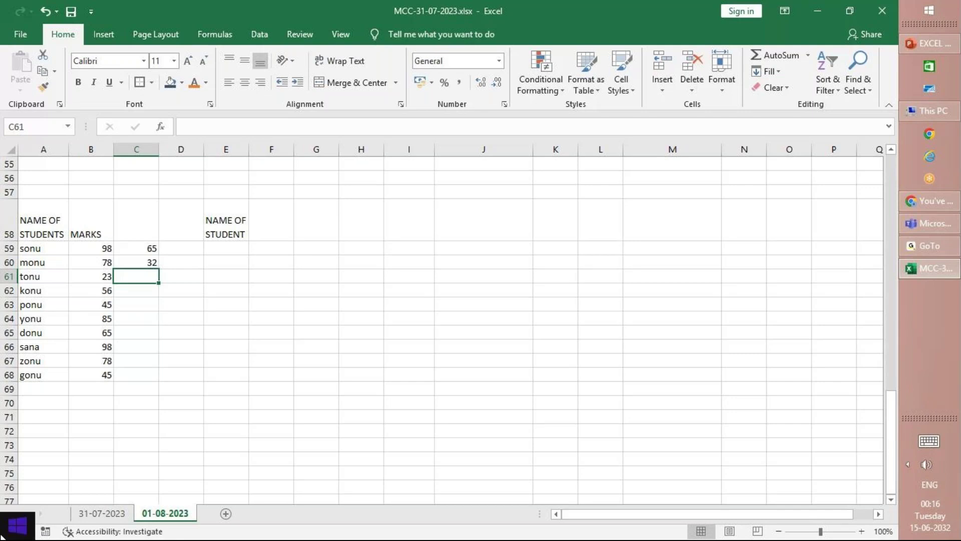
pyautogui.press('Left')
pyautogui.press('Up')
pyautogui.press('Up')
pyautogui.hotkey('ctrl', 'shift', 'Down')
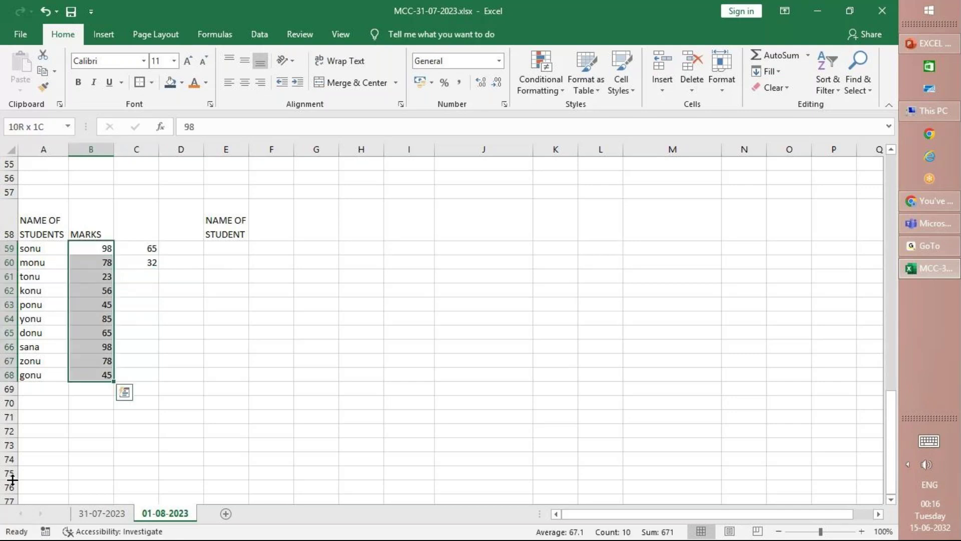
pyautogui.hotkey('ctrl', 'c')
pyautogui.press('Right')
pyautogui.hotkey('ctrl', 'v')
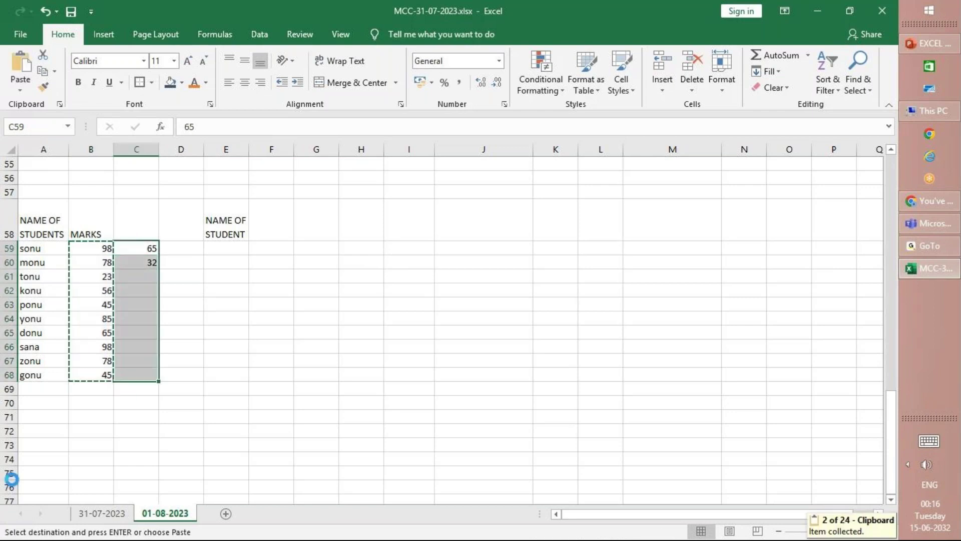
pyautogui.press('Return')
# Copy the C59:C68 marks into D59:D68, then select header cells B58:D58.
pyautogui.press('Right')
pyautogui.write('.')
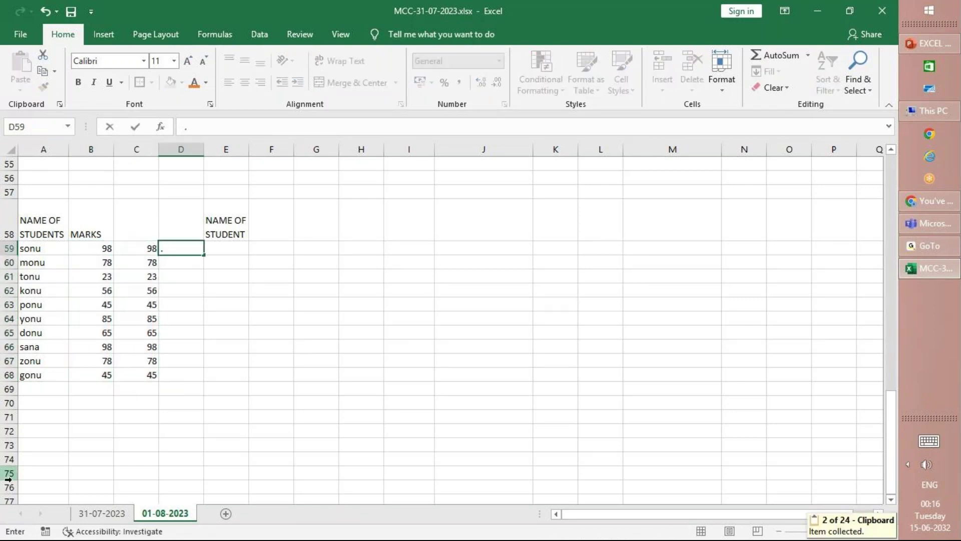
pyautogui.press('BackSpace')
pyautogui.press('Left')
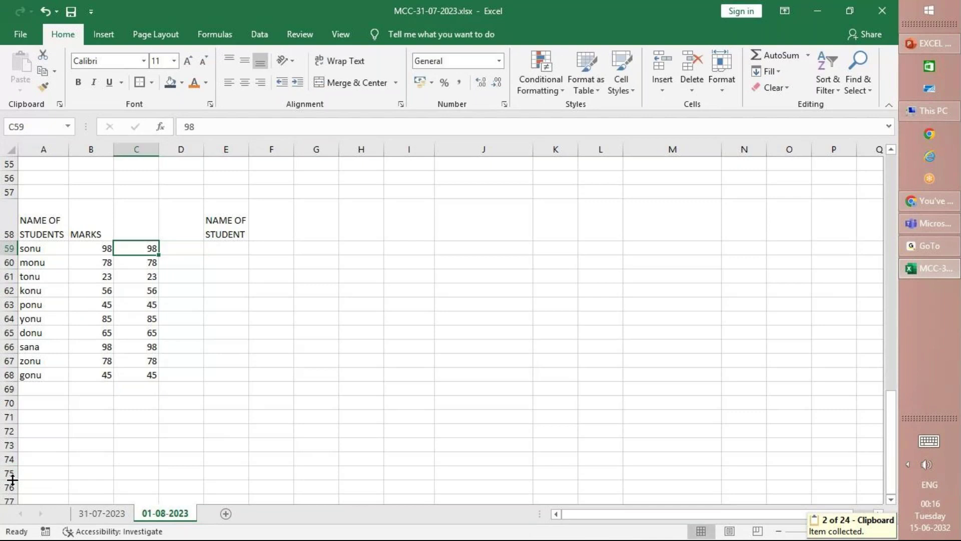
pyautogui.hotkey('ctrl', 'shift', 'Down')
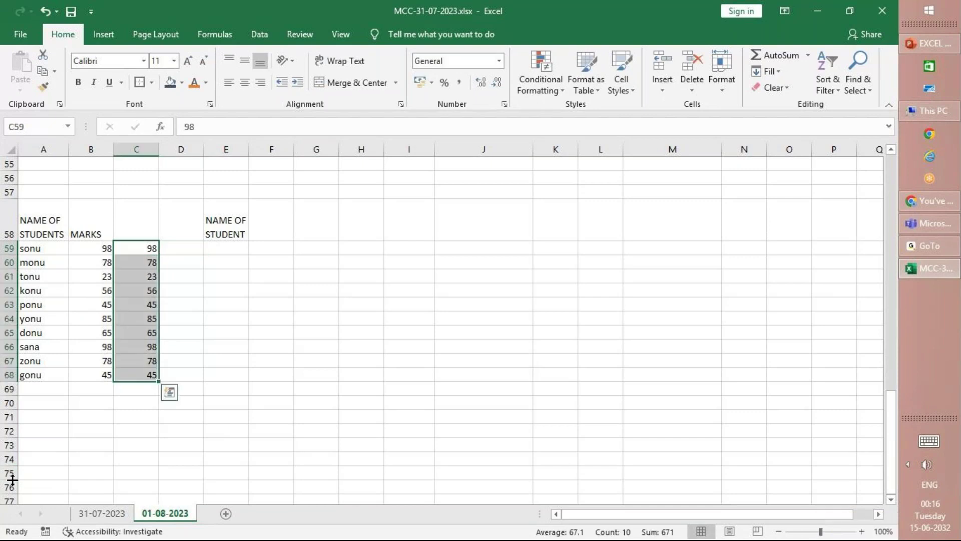
pyautogui.hotkey('ctrl', 'c')
pyautogui.press('Right')
pyautogui.press('Return')
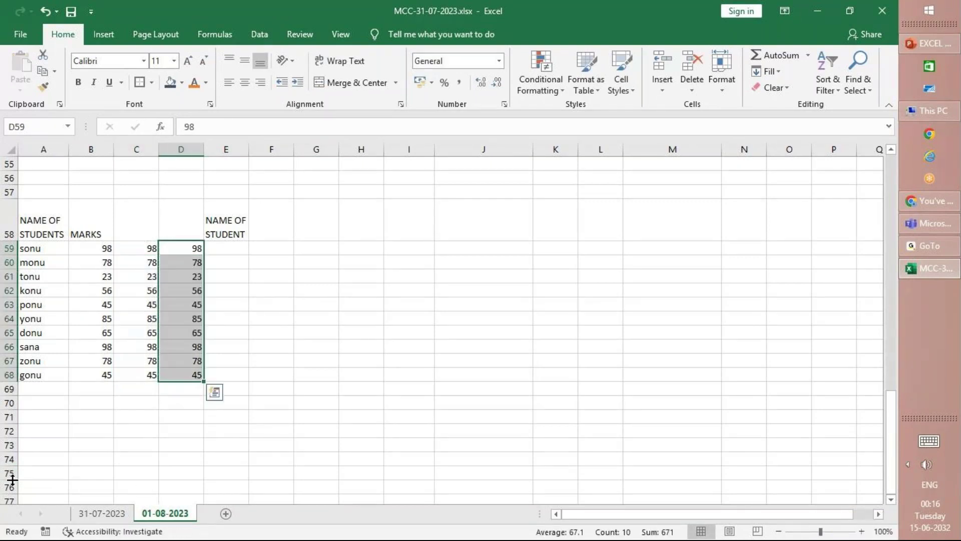
pyautogui.click(89, 234)
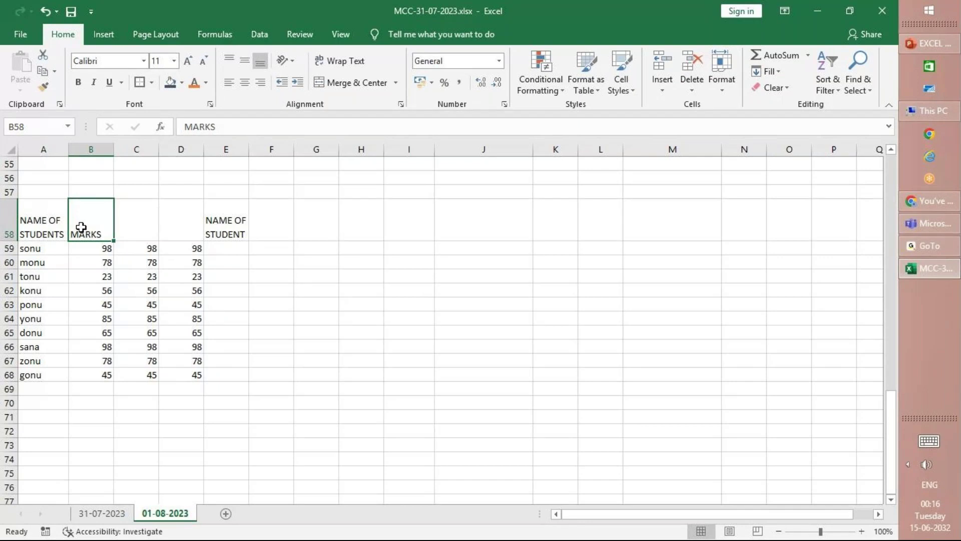
pyautogui.moveTo(81, 227); pyautogui.dragTo(167, 220)
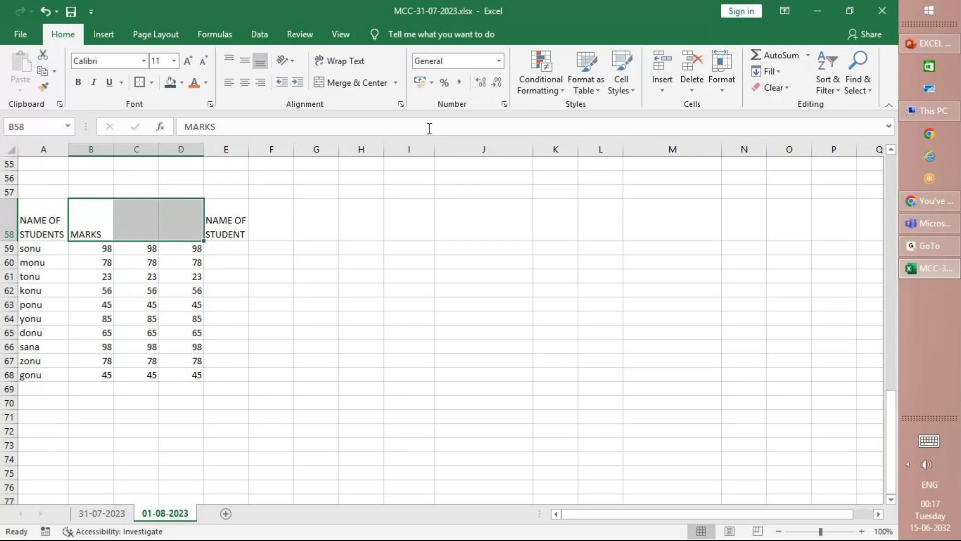
# Merge and centre the MARKS header across B58:D58 above the three marks columns.
pyautogui.click(353, 84)
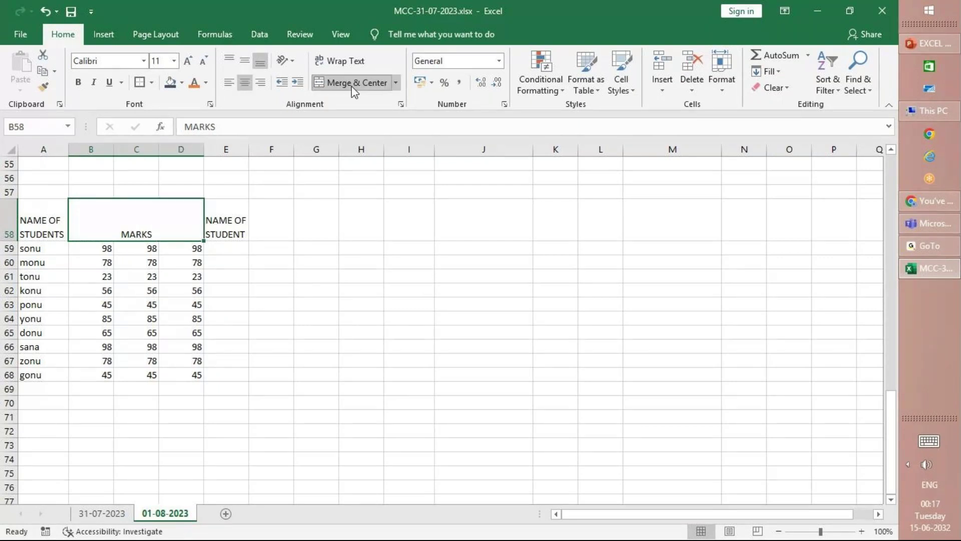
pyautogui.click(396, 83)
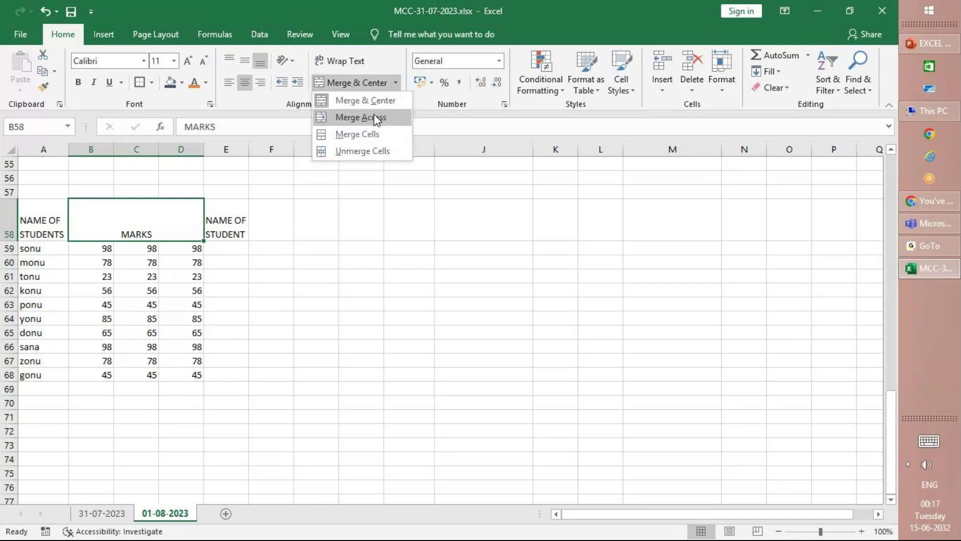
pyautogui.click(370, 151)
pyautogui.click(86, 226)
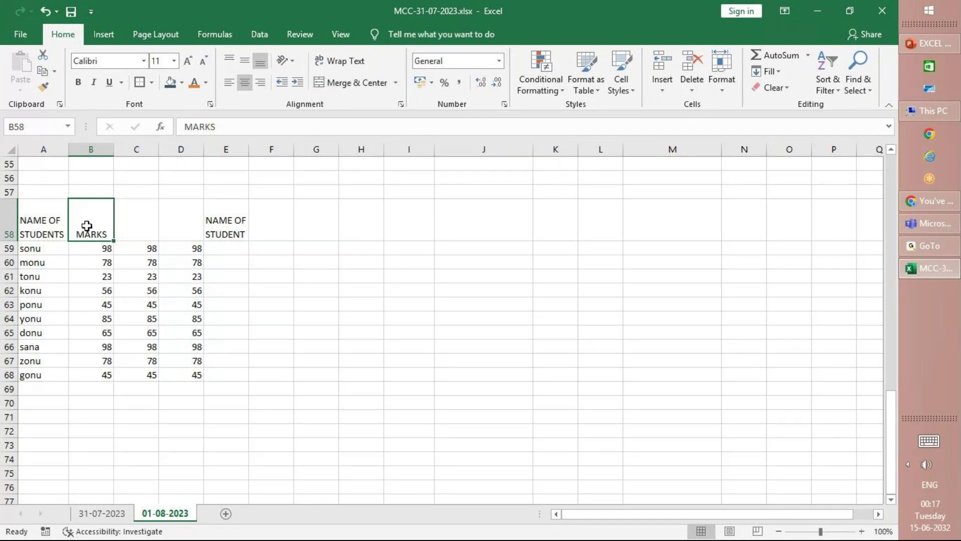
pyautogui.moveTo(98, 214); pyautogui.dragTo(189, 223)
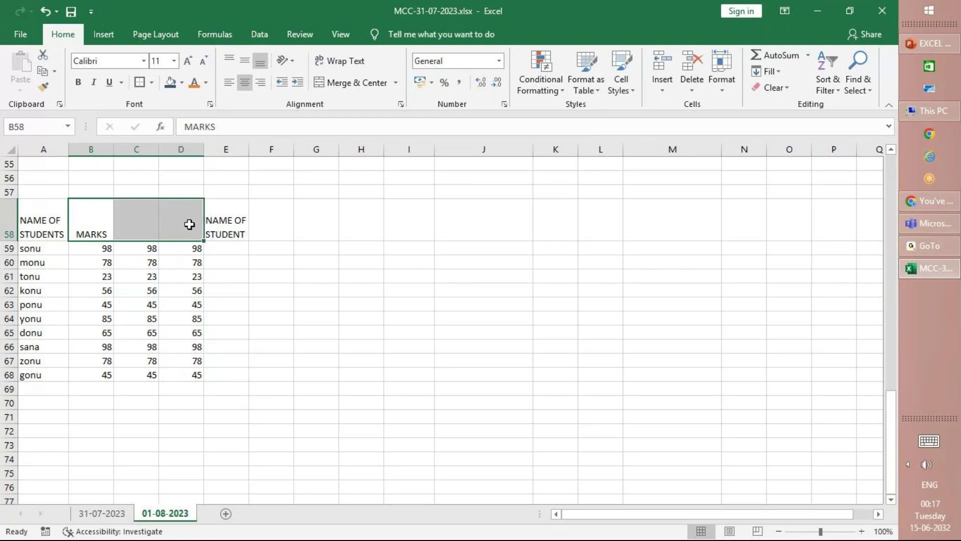
pyautogui.click(352, 84)
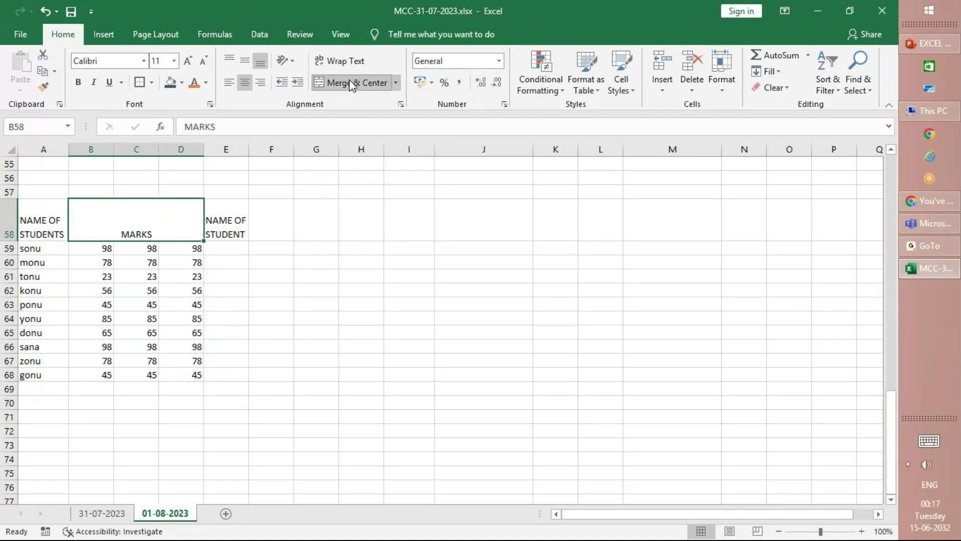
pyautogui.click(55, 235)
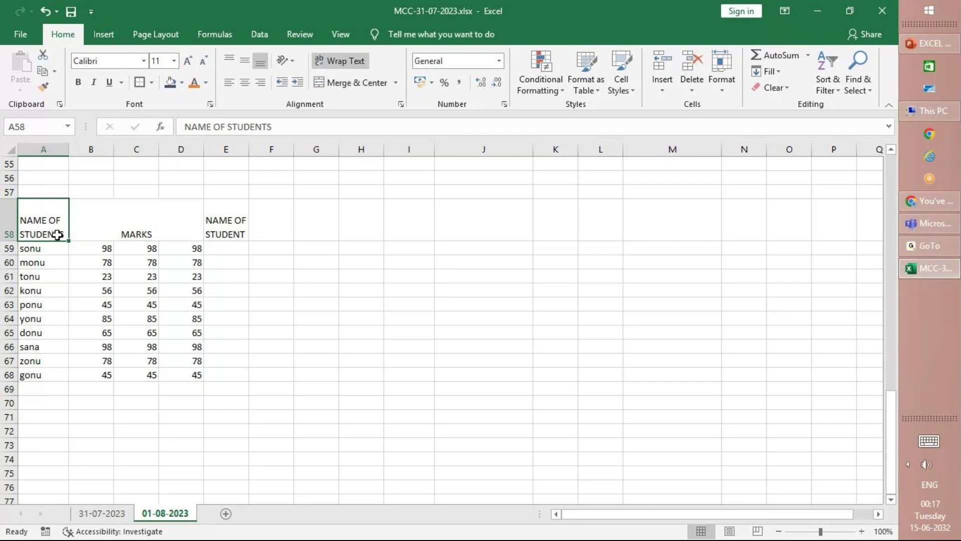
pyautogui.click(139, 223)
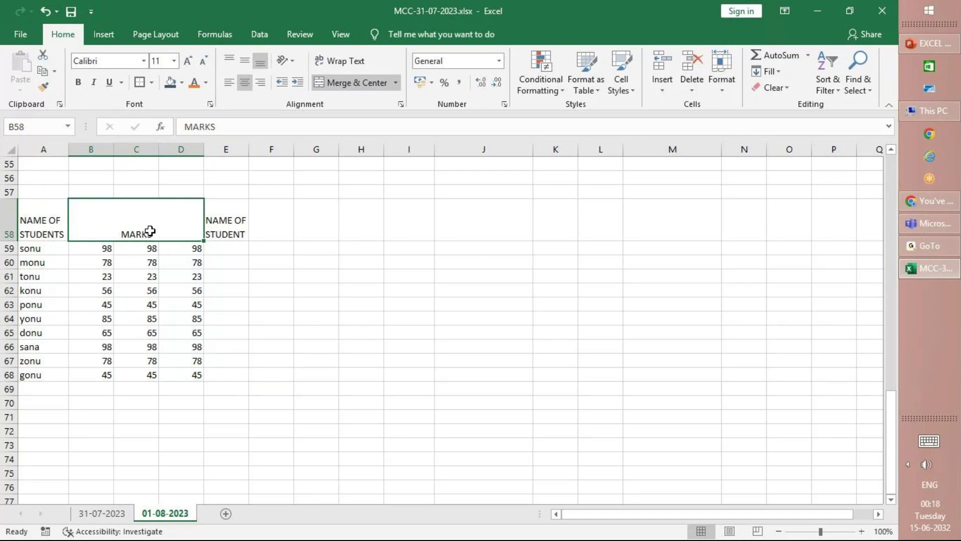
# Try middle, bottom and top vertical alignment on the MARKS heading, ending at bottom.
pyautogui.click(245, 61)
pyautogui.click(258, 64)
pyautogui.click(233, 59)
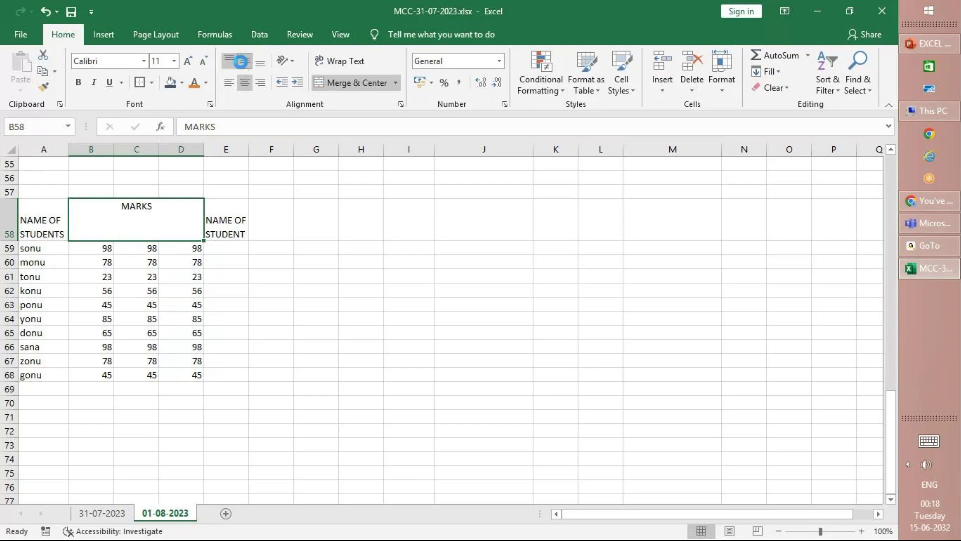
pyautogui.click(244, 60)
pyautogui.click(260, 62)
# Make row 59 taller (28.50) and try vertical alignments on sonu in A59, undoing the last.
pyautogui.click(59, 245)
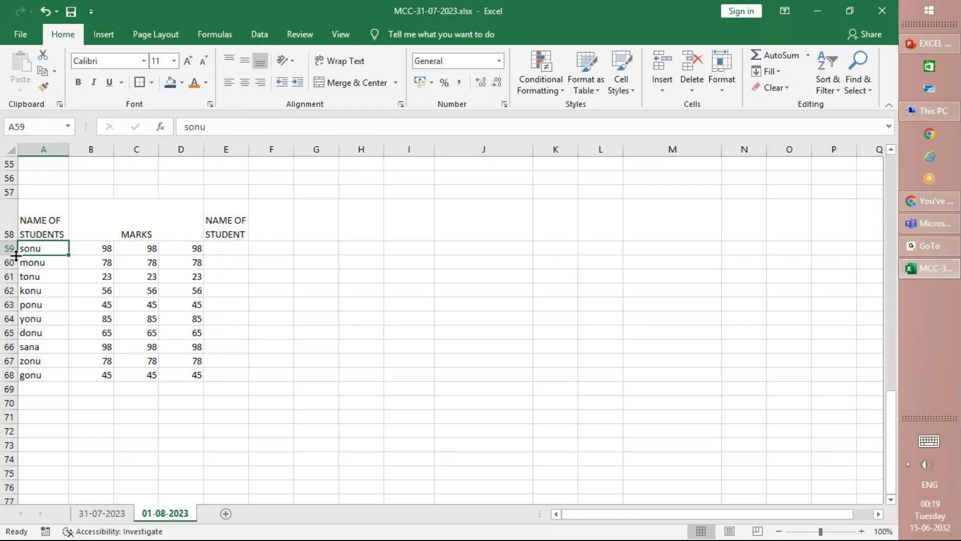
pyautogui.moveTo(16, 255); pyautogui.dragTo(19, 268)
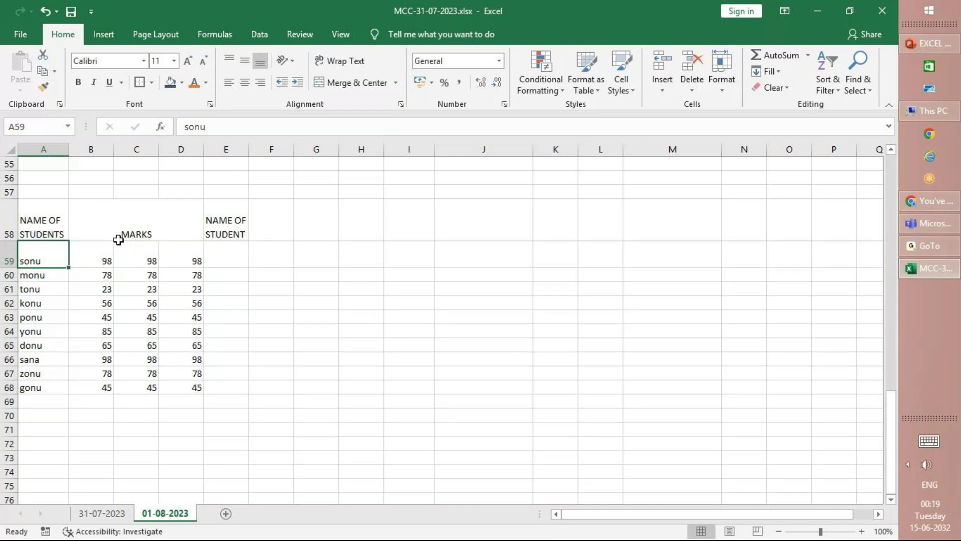
pyautogui.click(244, 60)
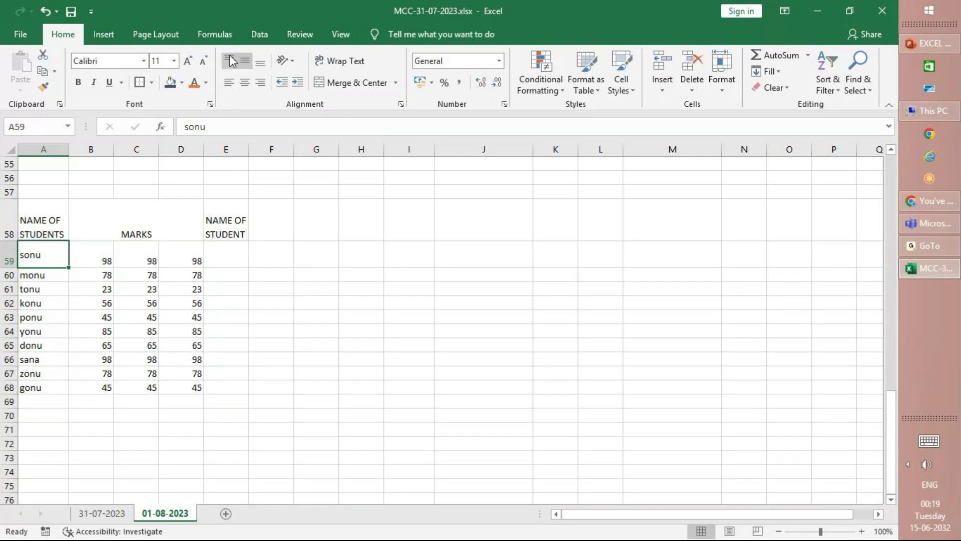
pyautogui.click(229, 59)
pyautogui.click(245, 61)
pyautogui.click(260, 62)
pyautogui.click(229, 59)
pyautogui.hotkey('ctrl', 'z')
pyautogui.hotkey('ctrl', 'z')
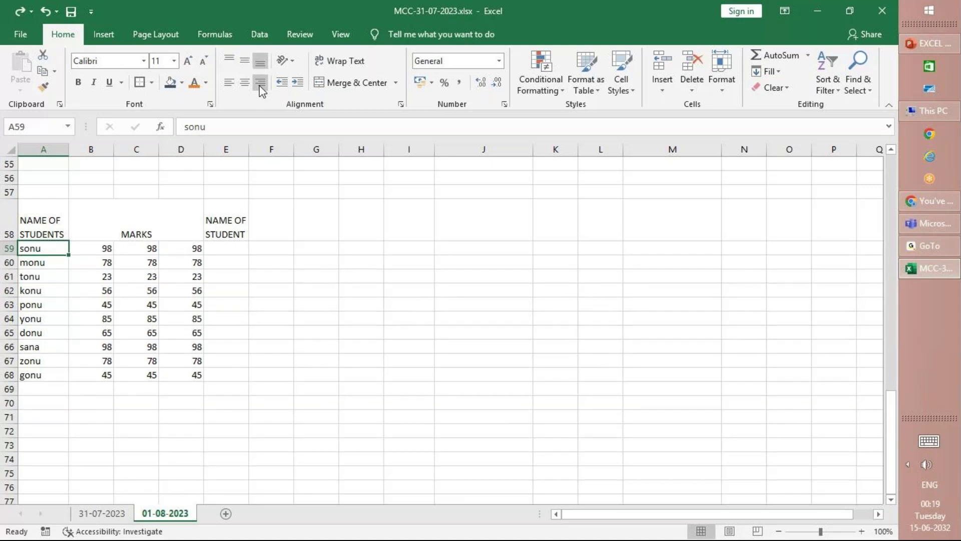
# Leave merged MARKS vertically centred and right-aligned, then select the marks B59:B68.
pyautogui.click(126, 219)
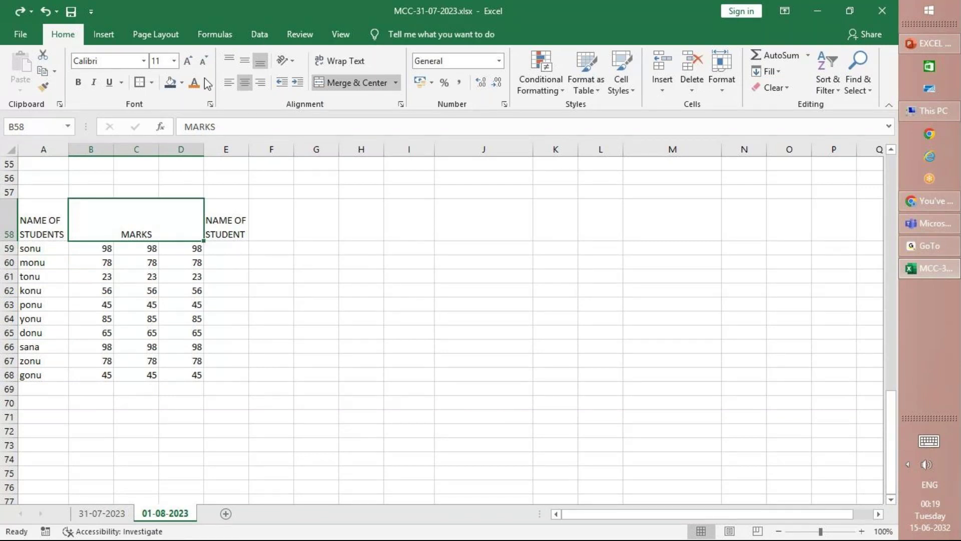
pyautogui.click(228, 62)
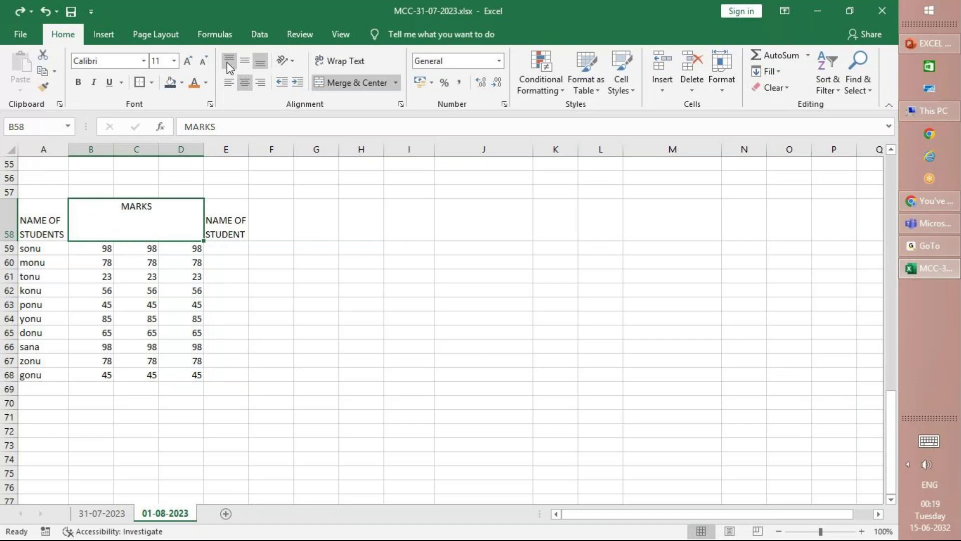
pyautogui.click(245, 61)
pyautogui.click(262, 63)
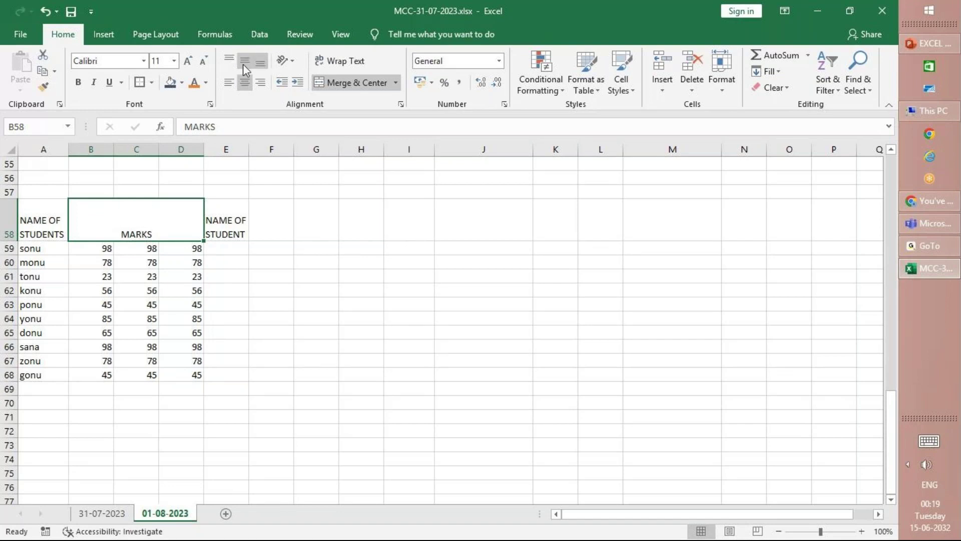
pyautogui.click(243, 64)
pyautogui.click(229, 82)
pyautogui.click(245, 82)
pyautogui.click(260, 82)
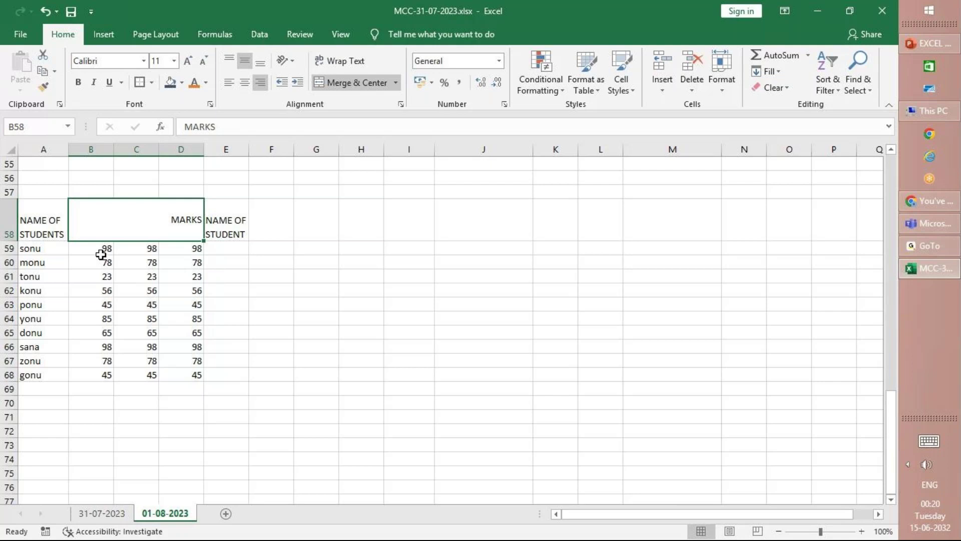
pyautogui.click(100, 254)
pyautogui.moveTo(101, 255); pyautogui.dragTo(109, 373)
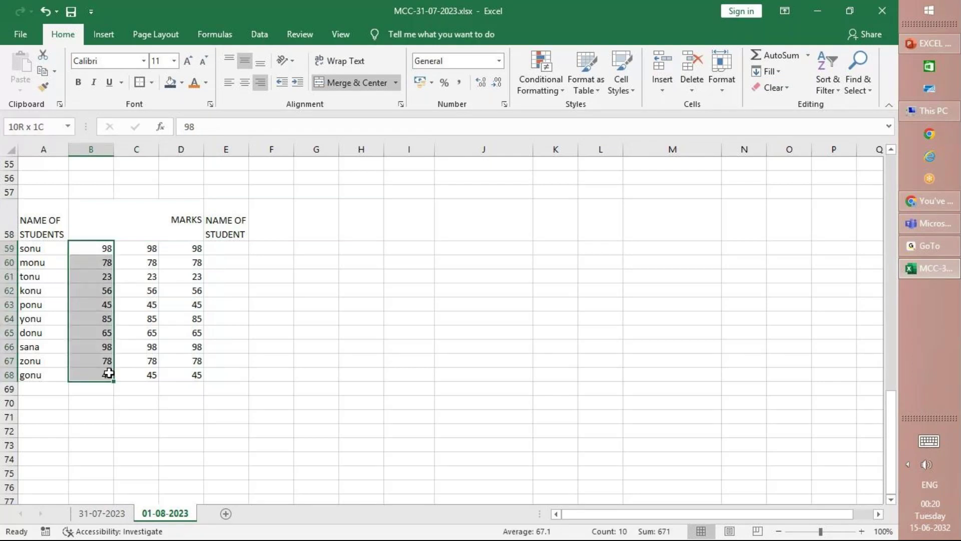
# Try centre, left and right alignment on the B59:B68 marks, leaving them right-aligned.
pyautogui.click(244, 82)
pyautogui.click(229, 83)
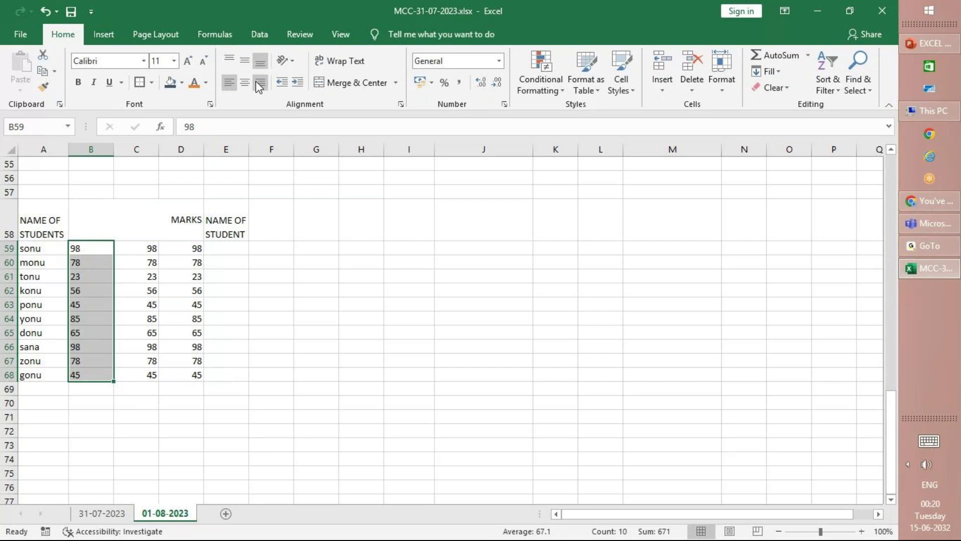
pyautogui.click(259, 82)
# Centre the merged MARKS heading horizontally and indent it nine steps from the left.
pyautogui.click(101, 223)
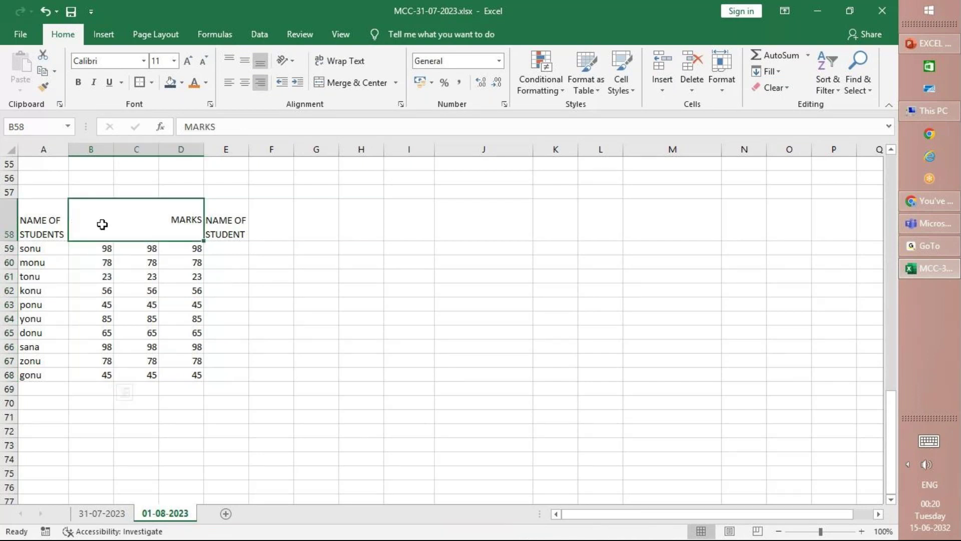
pyautogui.click(245, 82)
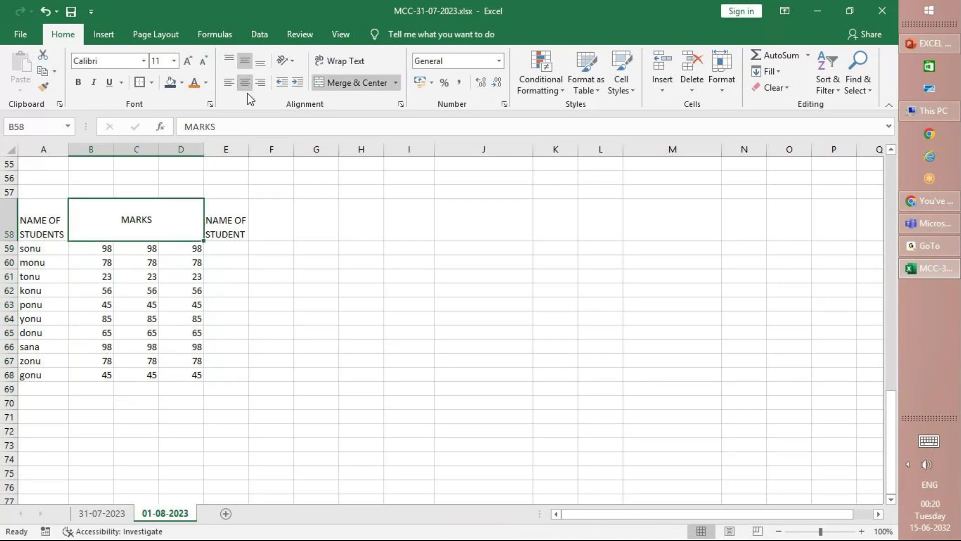
pyautogui.click(298, 85)
pyautogui.click(299, 86)
pyautogui.click(298, 85)
pyautogui.click(298, 85)
pyautogui.click(298, 85)
pyautogui.click(299, 85)
pyautogui.click(298, 85)
pyautogui.click(298, 85)
pyautogui.click(298, 85)
pyautogui.click(298, 85)
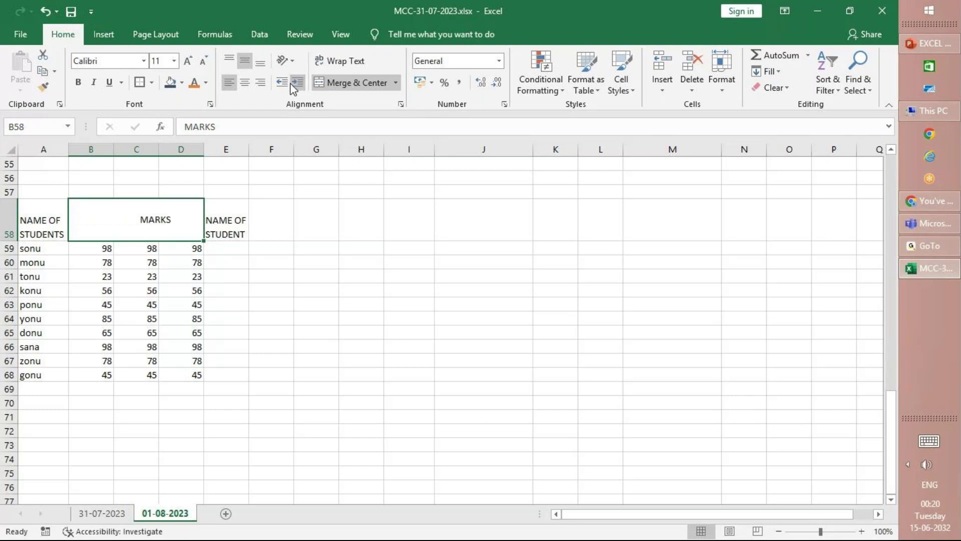
# Adjust the MARKS indent back and forth until it sits slightly indented.
pyautogui.click(283, 84)
pyautogui.click(283, 84)
pyautogui.click(284, 85)
pyautogui.click(283, 85)
pyautogui.click(283, 84)
pyautogui.click(283, 84)
pyautogui.click(283, 84)
pyautogui.click(283, 84)
pyautogui.click(300, 85)
pyautogui.click(301, 86)
pyautogui.click(302, 86)
pyautogui.click(300, 85)
pyautogui.click(299, 85)
pyautogui.click(296, 85)
pyautogui.click(282, 86)
pyautogui.click(282, 86)
pyautogui.click(282, 85)
pyautogui.click(297, 82)
pyautogui.click(297, 83)
pyautogui.click(287, 89)
pyautogui.click(287, 89)
pyautogui.click(293, 70)
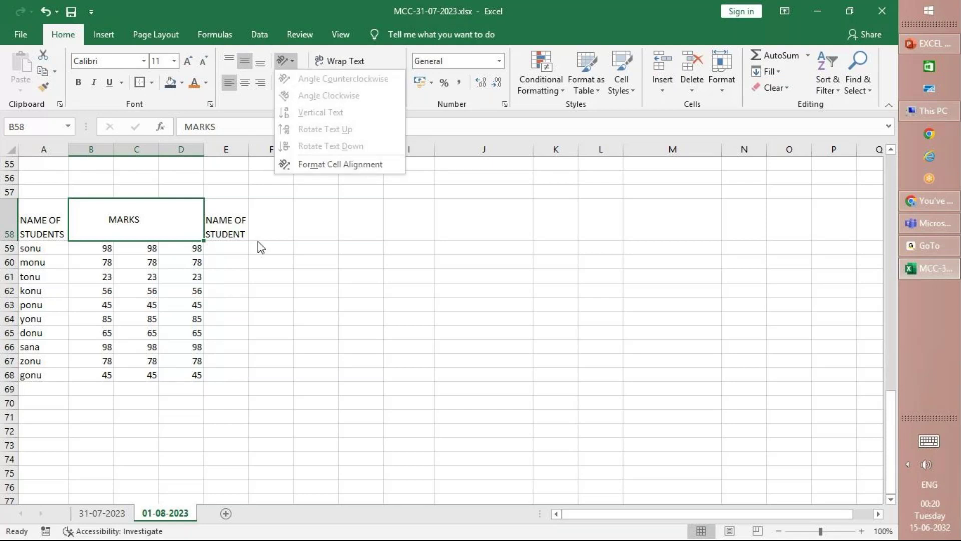
# Try top and bottom alignment on the merged MARKS heading and centre it horizontally.
pyautogui.click(242, 306)
pyautogui.click(293, 61)
pyautogui.click(91, 290)
pyautogui.click(111, 213)
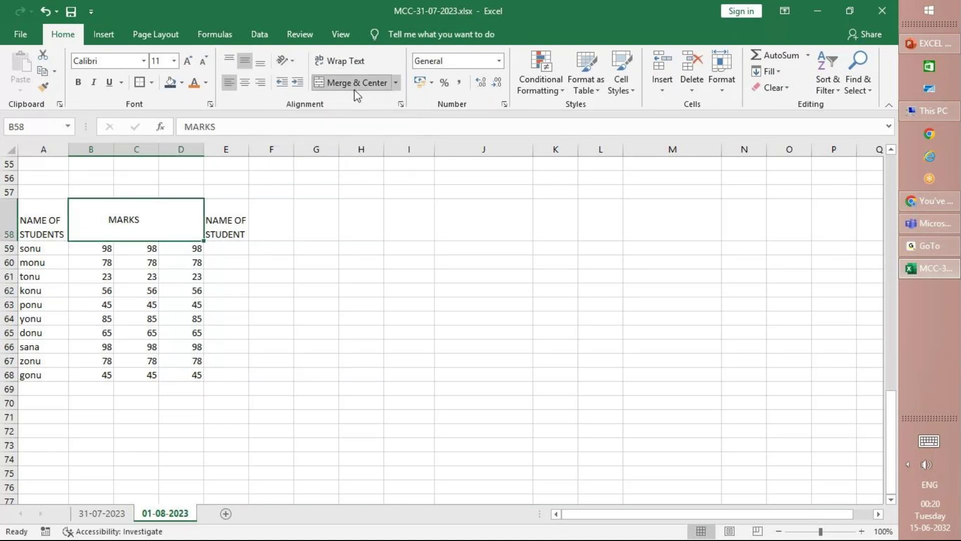
pyautogui.click(120, 289)
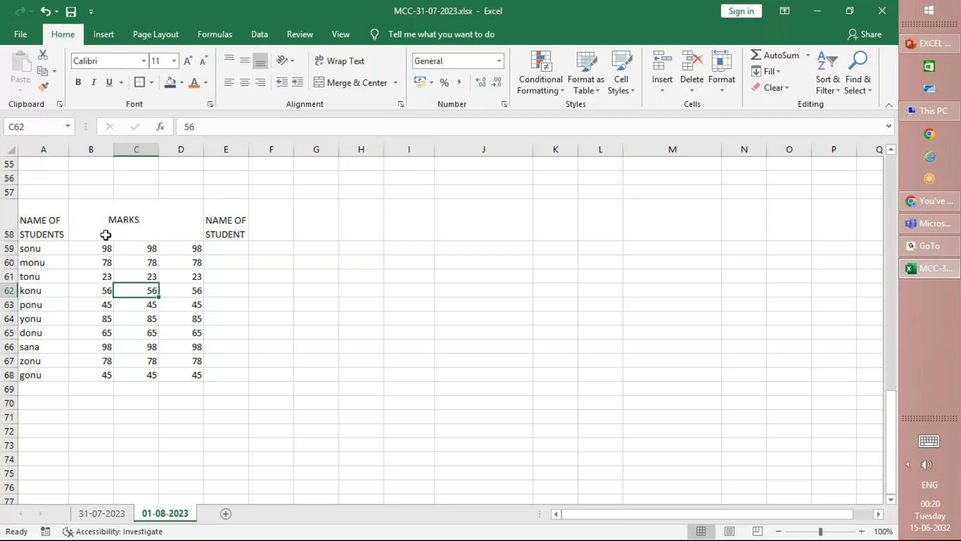
pyautogui.click(135, 235)
pyautogui.click(231, 63)
pyautogui.click(260, 61)
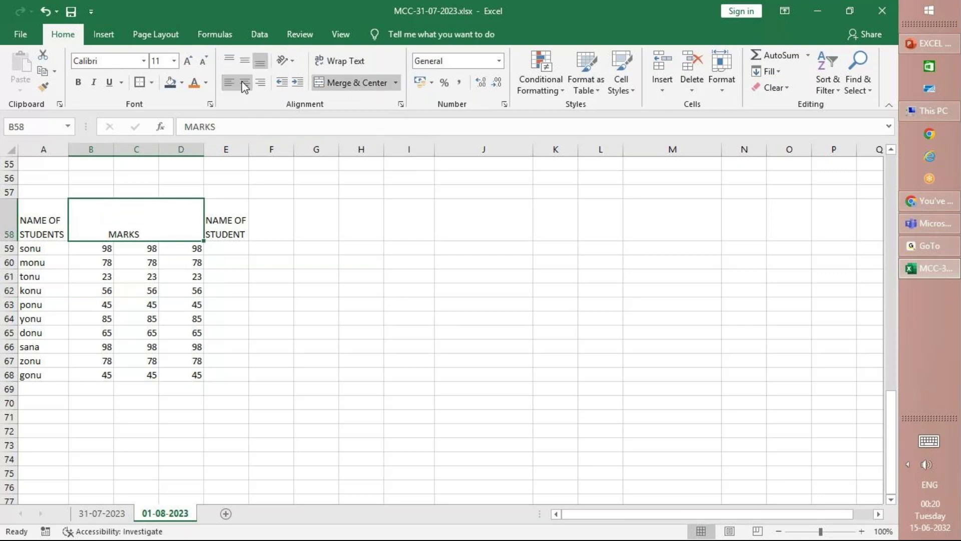
pyautogui.click(245, 82)
# Try Angle Counterclockwise, Angle Clockwise, Vertical Text, Rotate Up and Rotate Down on MARKS, ending counterclockwise.
pyautogui.click(287, 61)
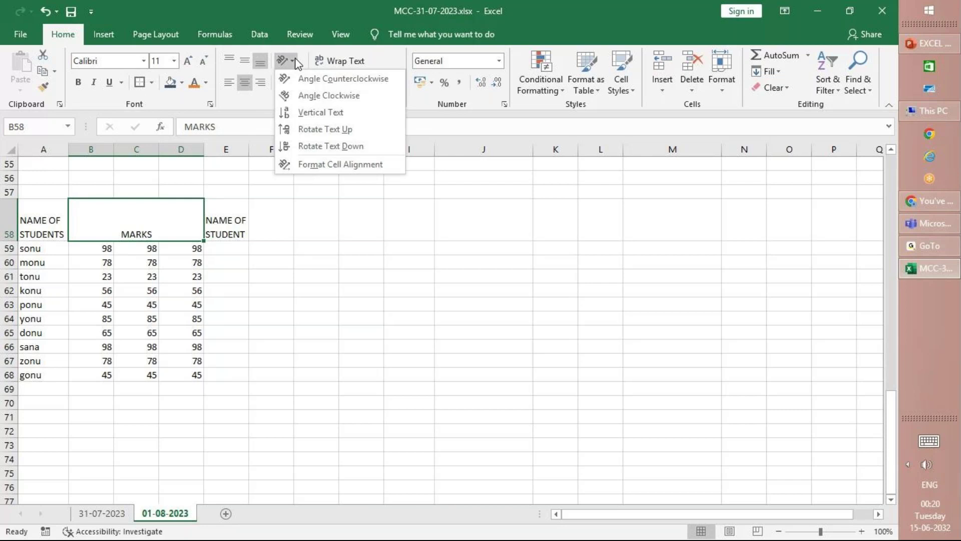
pyautogui.click(315, 81)
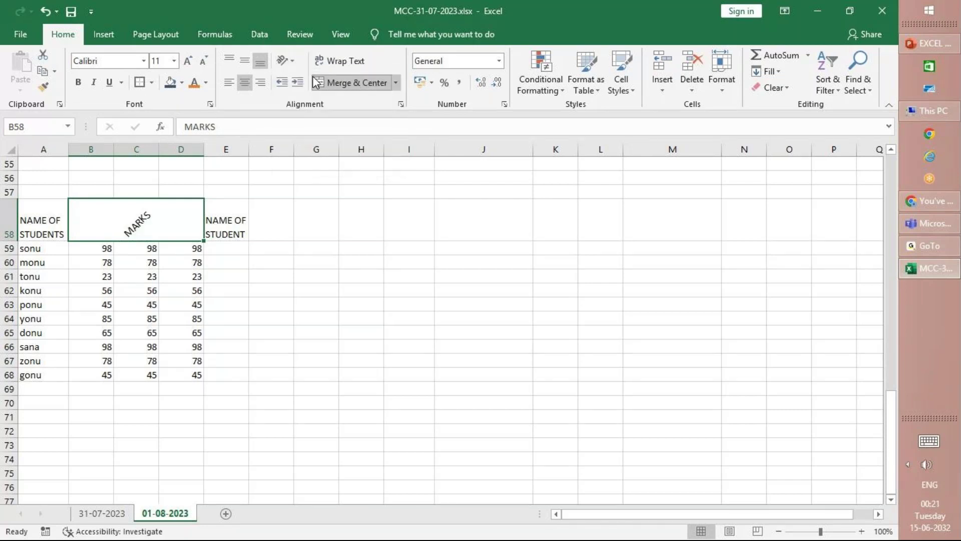
pyautogui.click(286, 61)
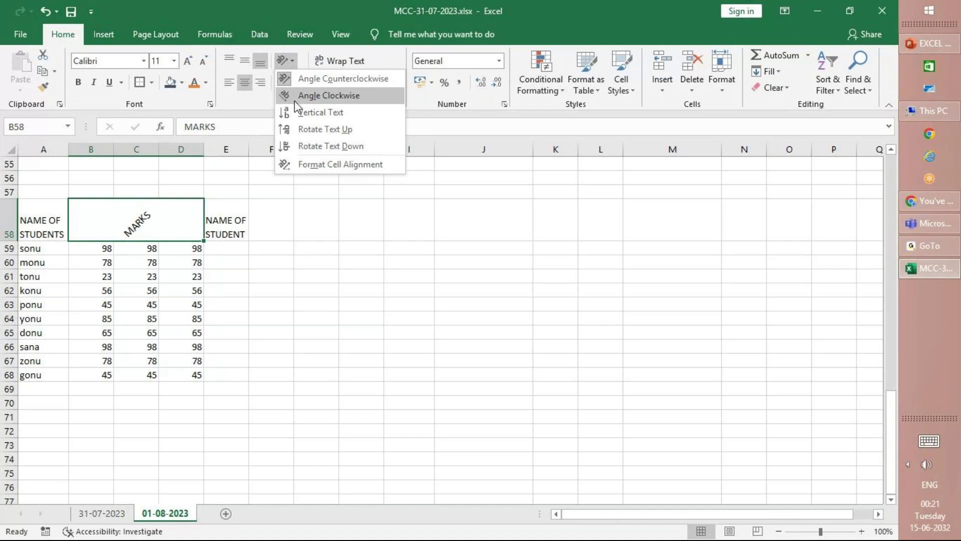
pyautogui.click(293, 96)
pyautogui.click(292, 61)
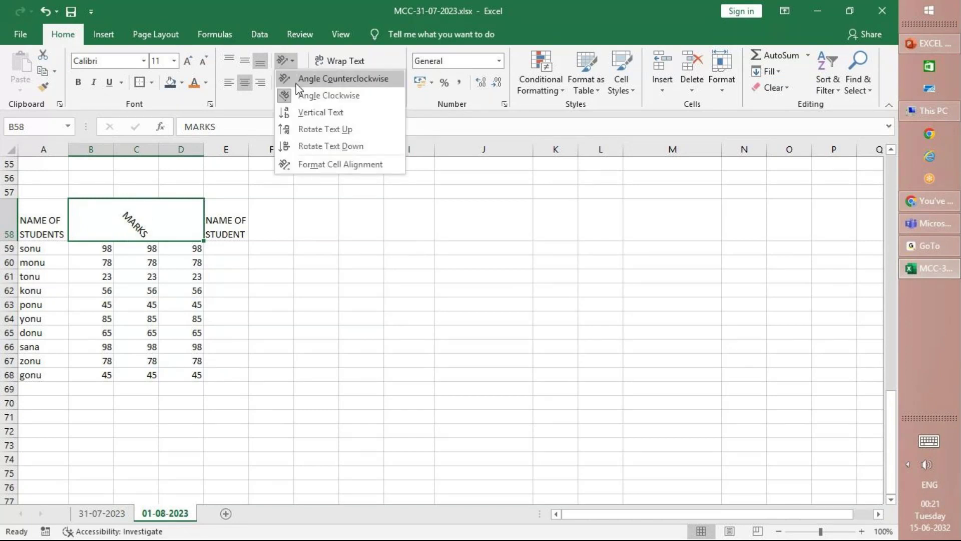
pyautogui.click(309, 113)
pyautogui.click(292, 61)
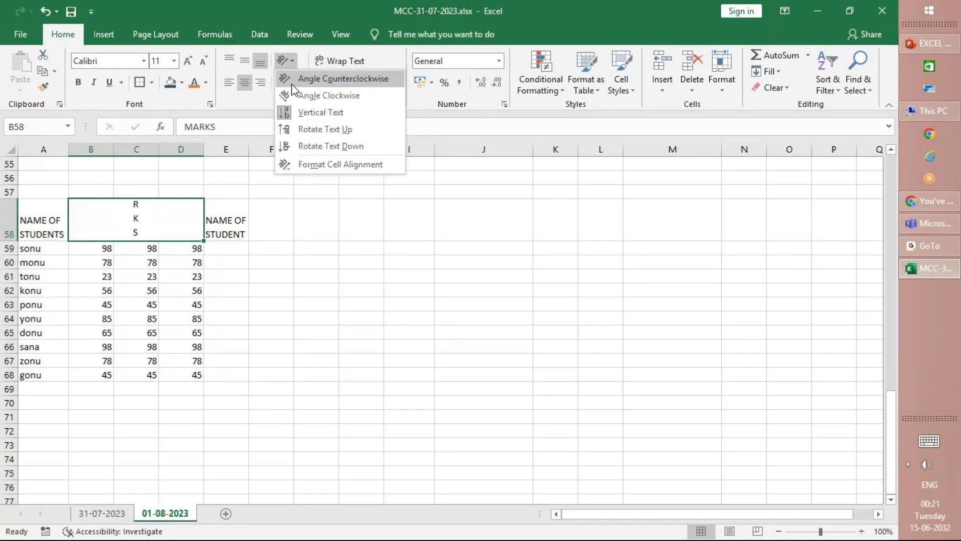
pyautogui.click(315, 130)
pyautogui.click(284, 60)
pyautogui.click(317, 156)
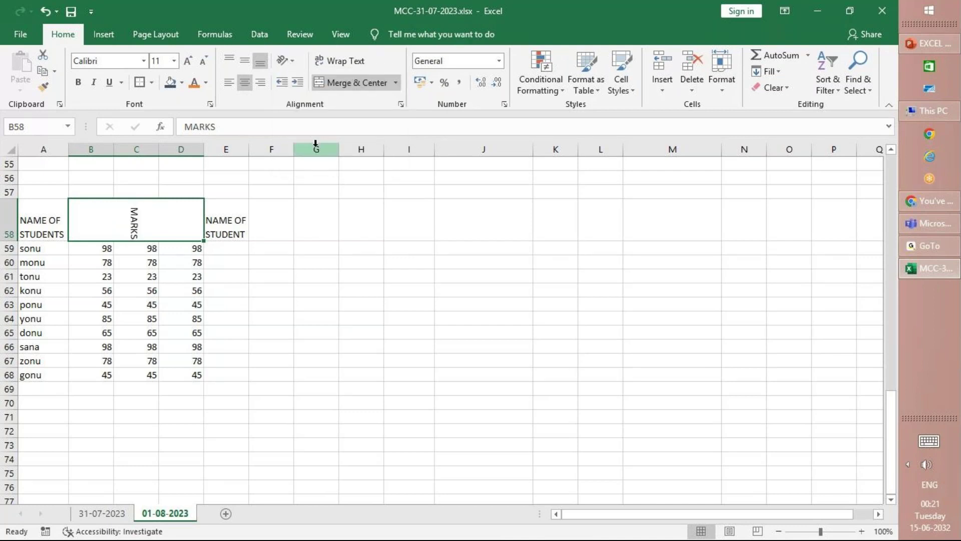
pyautogui.click(286, 54)
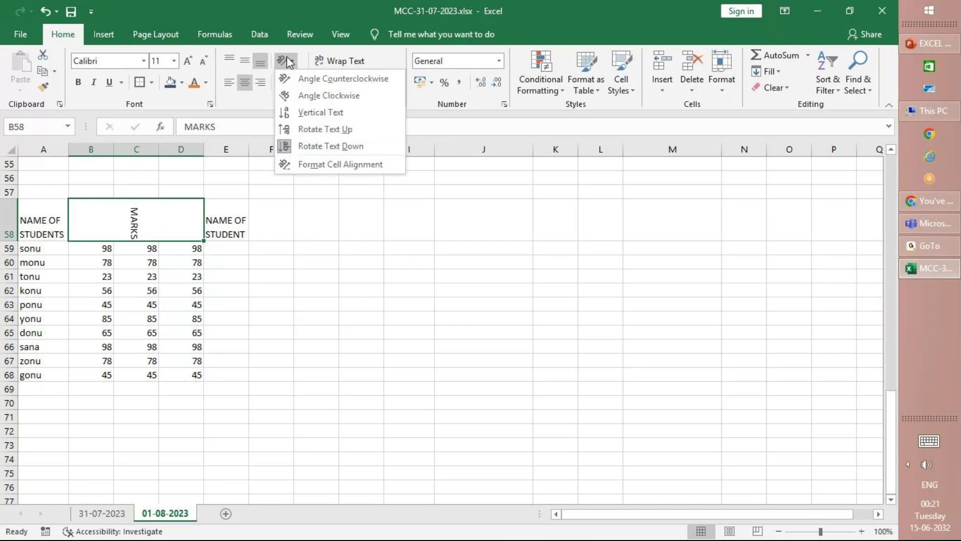
pyautogui.click(309, 79)
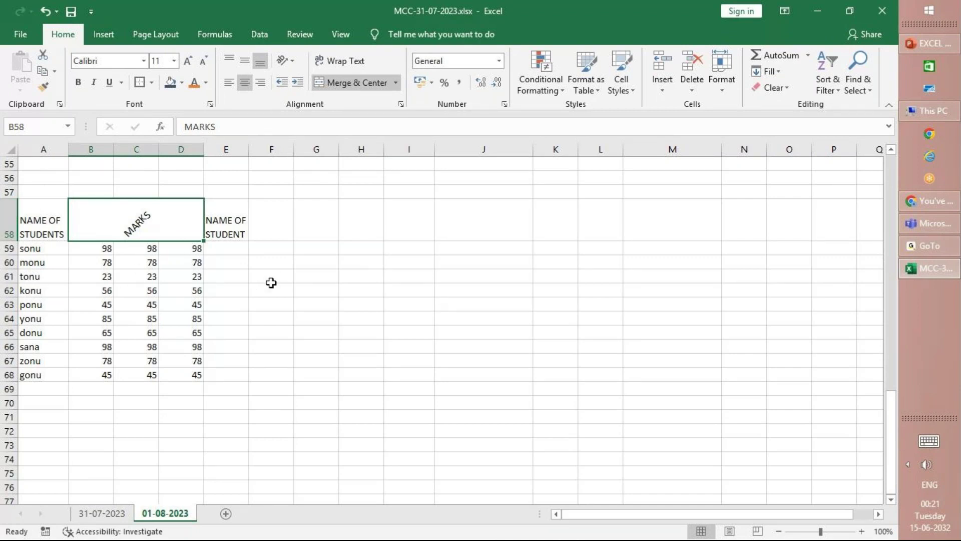
# Repeat Angle Clockwise, Vertical Text and Rotate Up on MARKS, finishing with Angle Counterclockwise.
pyautogui.click(307, 252)
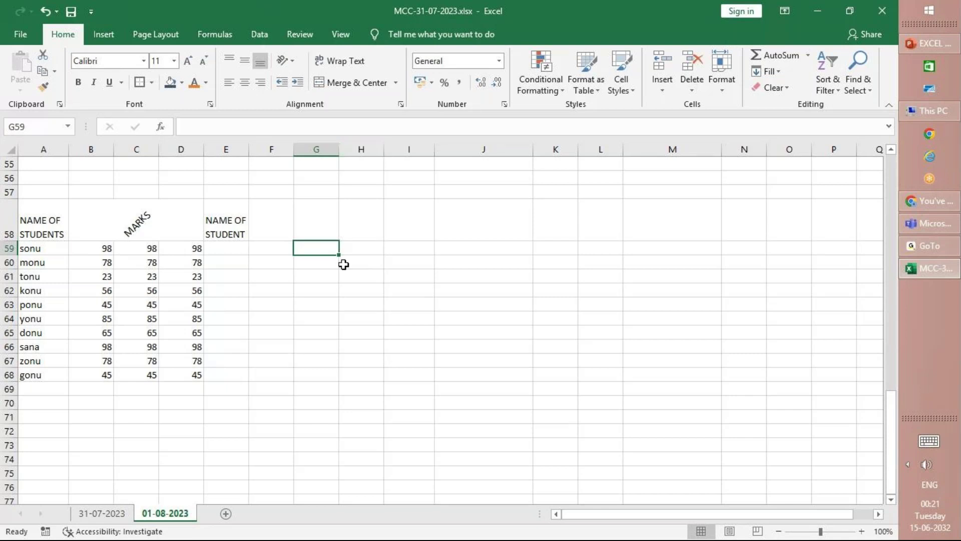
pyautogui.click(168, 222)
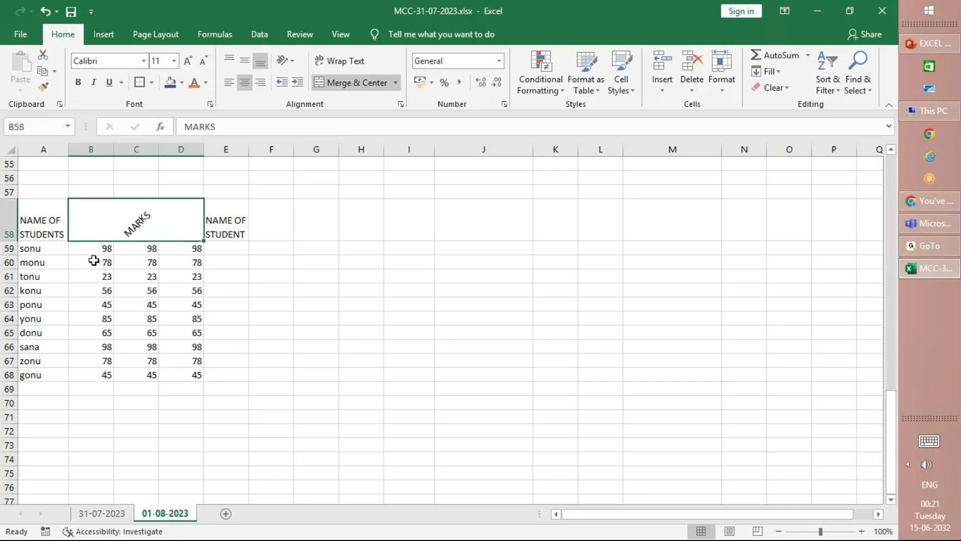
pyautogui.click(294, 62)
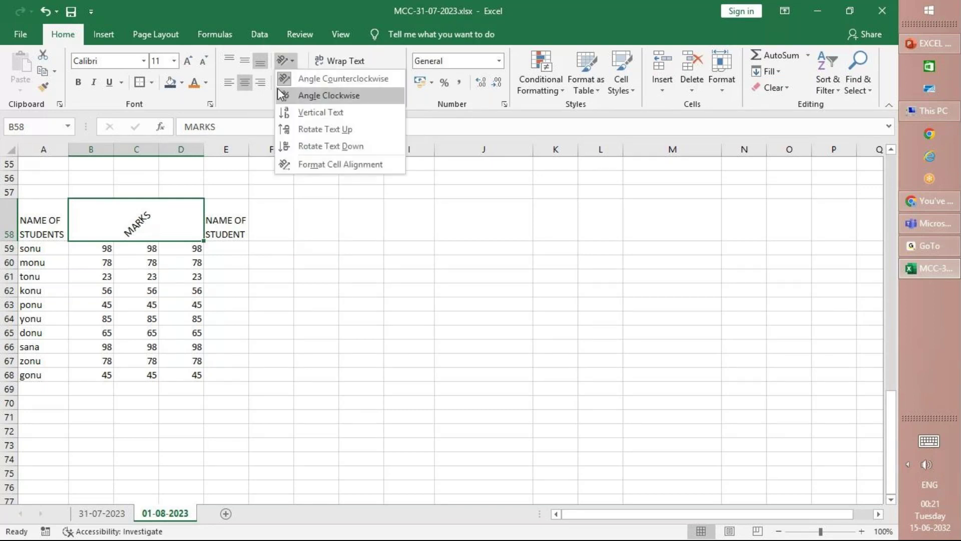
pyautogui.click(310, 95)
pyautogui.click(291, 62)
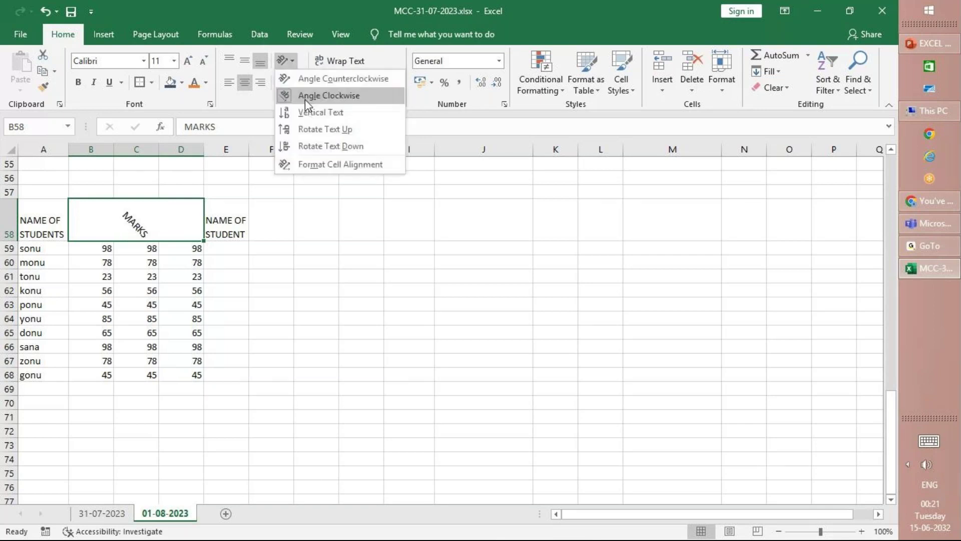
pyautogui.click(312, 114)
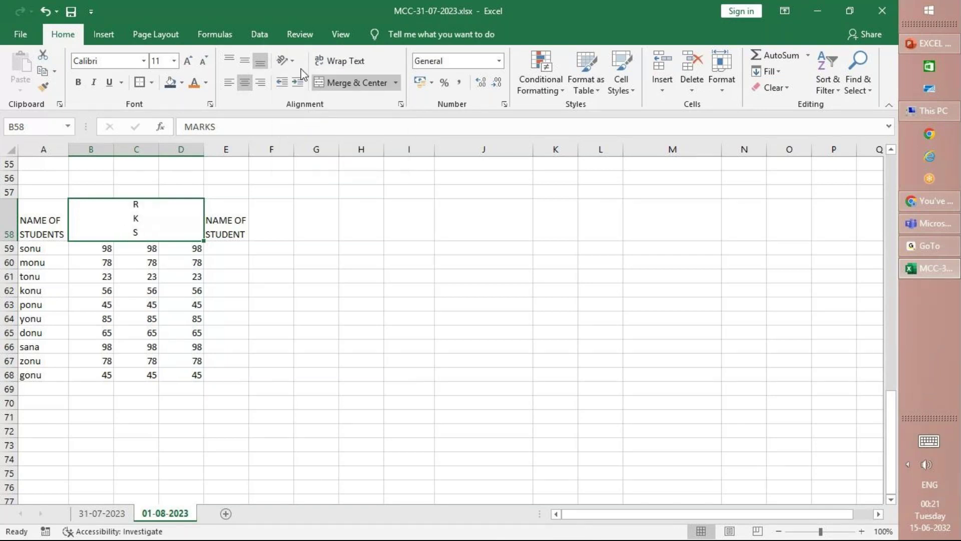
pyautogui.click(286, 61)
pyautogui.click(316, 131)
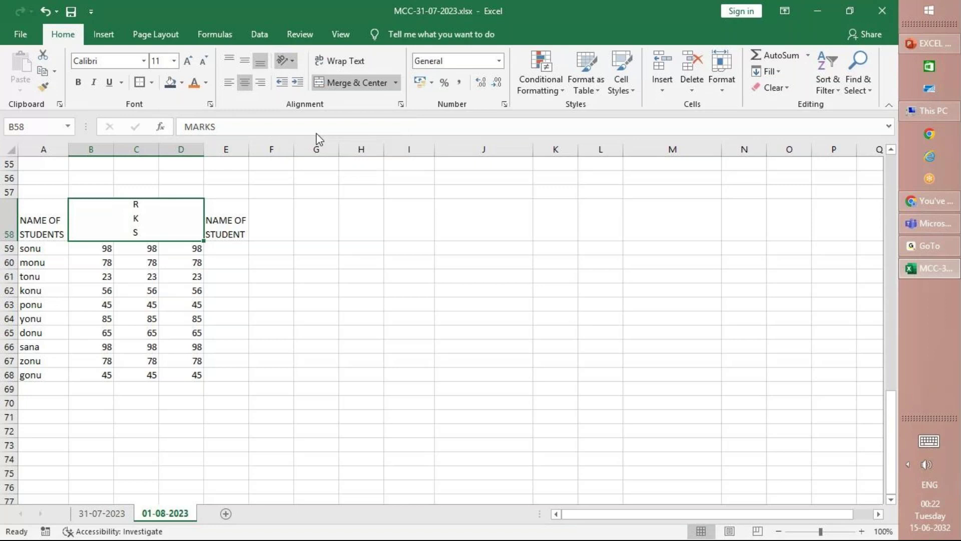
pyautogui.click(286, 61)
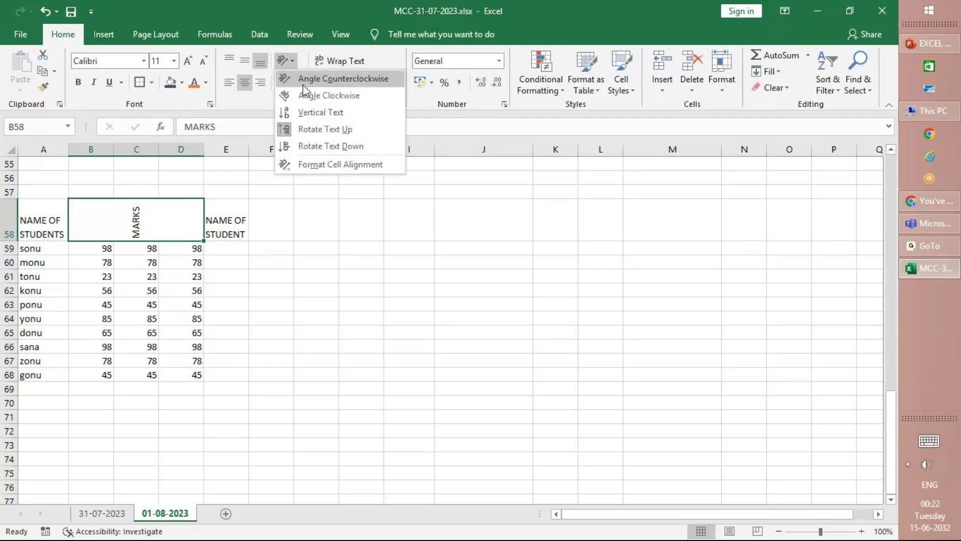
pyautogui.click(302, 84)
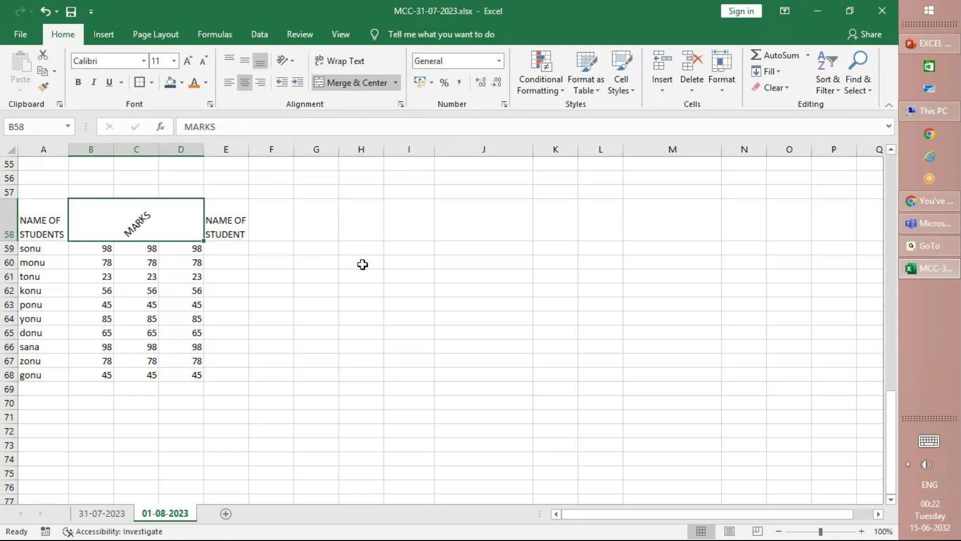
pyautogui.click(325, 251)
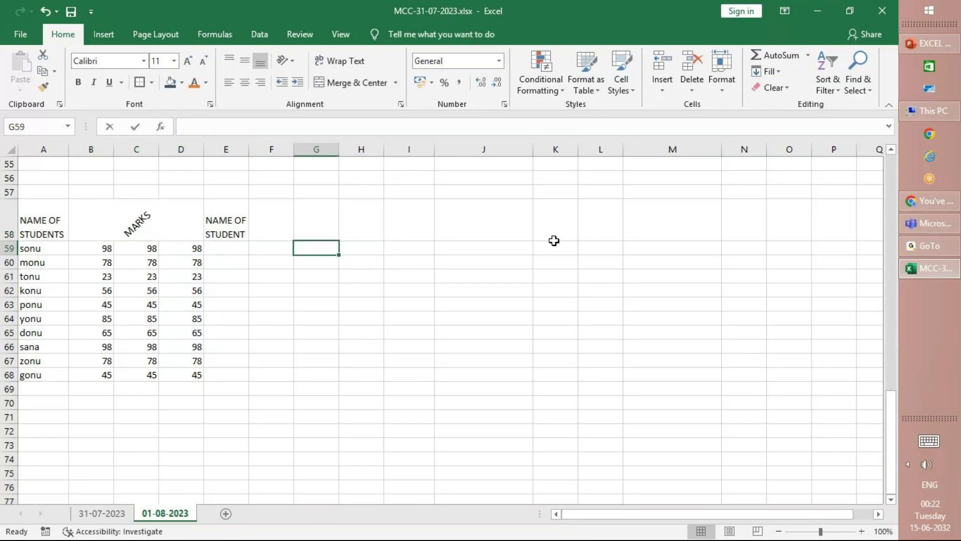
# Enter the headings 'NAME OF STUDENTS' in G59 and 'SUBJECT' in H59.
pyautogui.write('NAME OF ST')
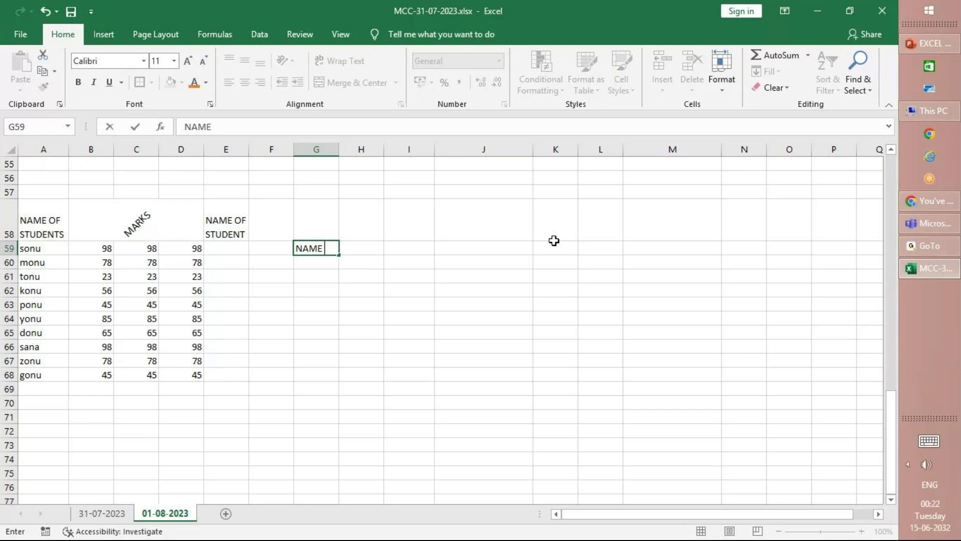
pyautogui.write('UDENTS')
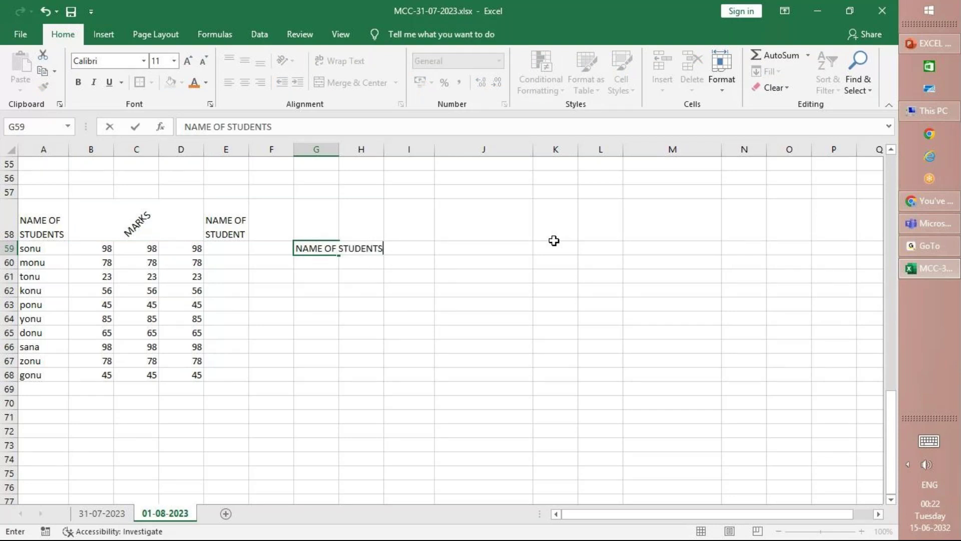
pyautogui.press('Tab')
pyautogui.write('SUBJECT')
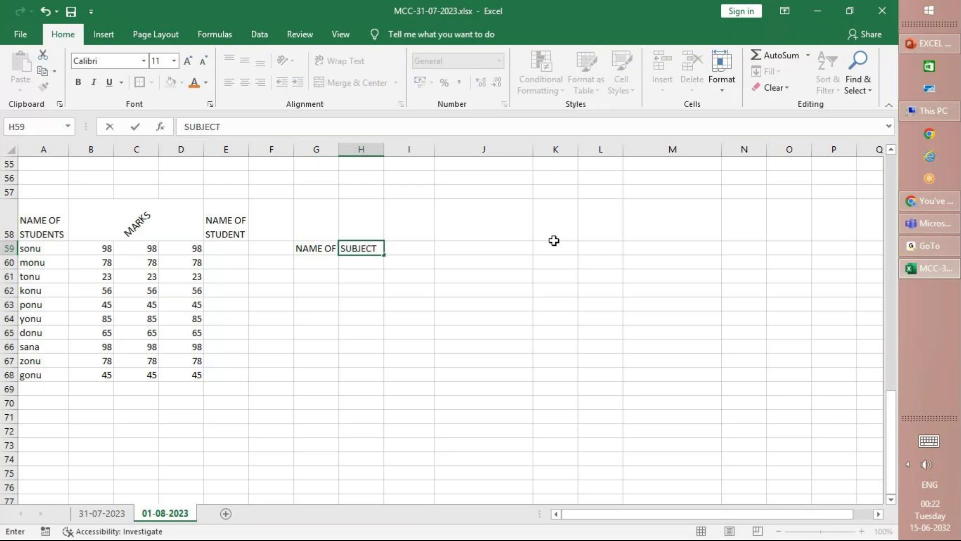
pyautogui.press('Return')
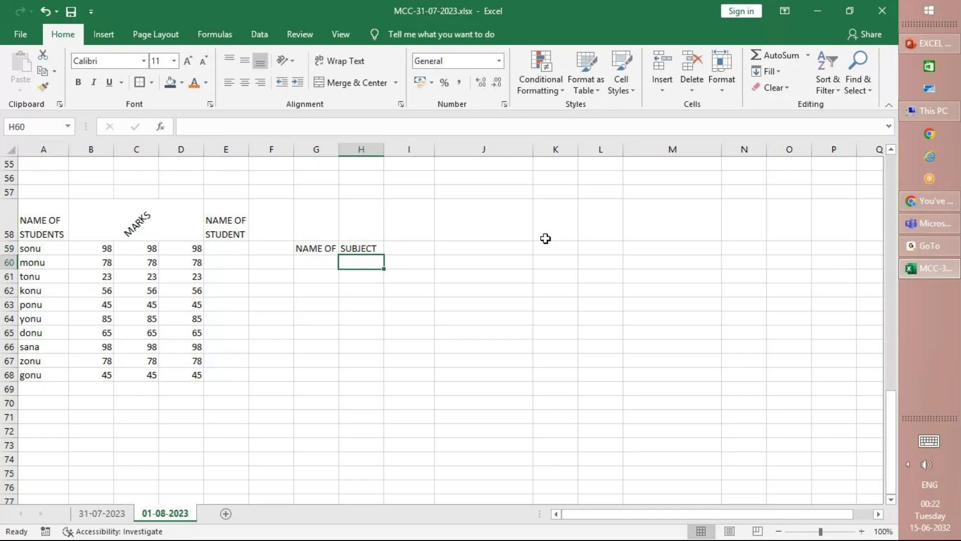
# Type trial subjects ENGLISH, KANA and MATH below SUBJECT, then erase them again.
pyautogui.write('ENGLIAS')
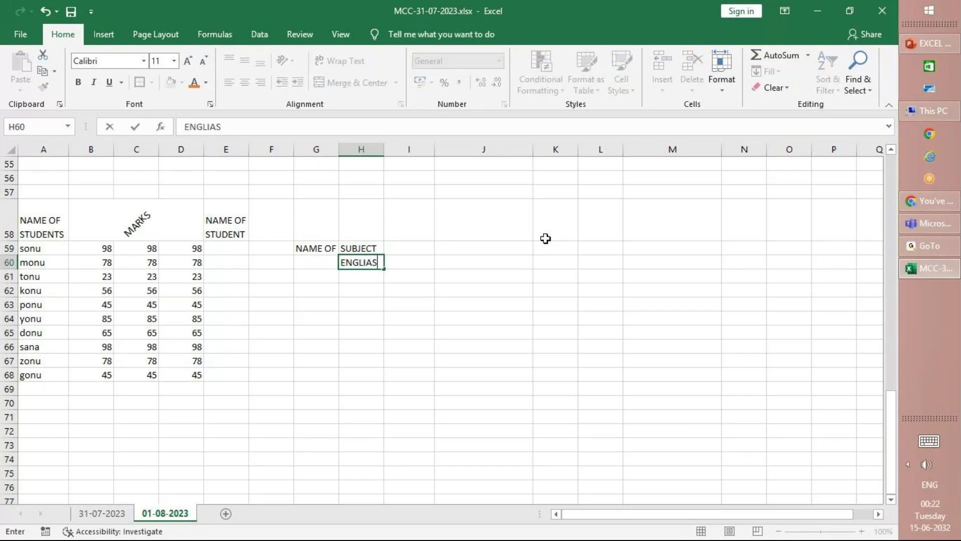
pyautogui.press('BackSpace')
pyautogui.press('BackSpace')
pyautogui.write('SH')
pyautogui.press('Tab')
pyautogui.write('KANA')
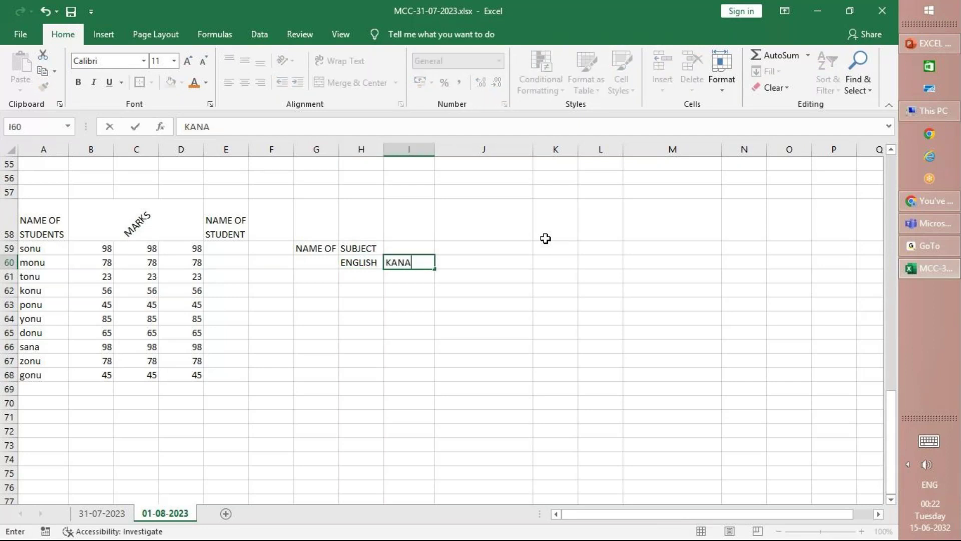
pyautogui.press('BackSpace')
pyautogui.press('BackSpace')
pyautogui.press('BackSpace')
pyautogui.press('BackSpace')
pyautogui.press('Left')
pyautogui.write('MATH')
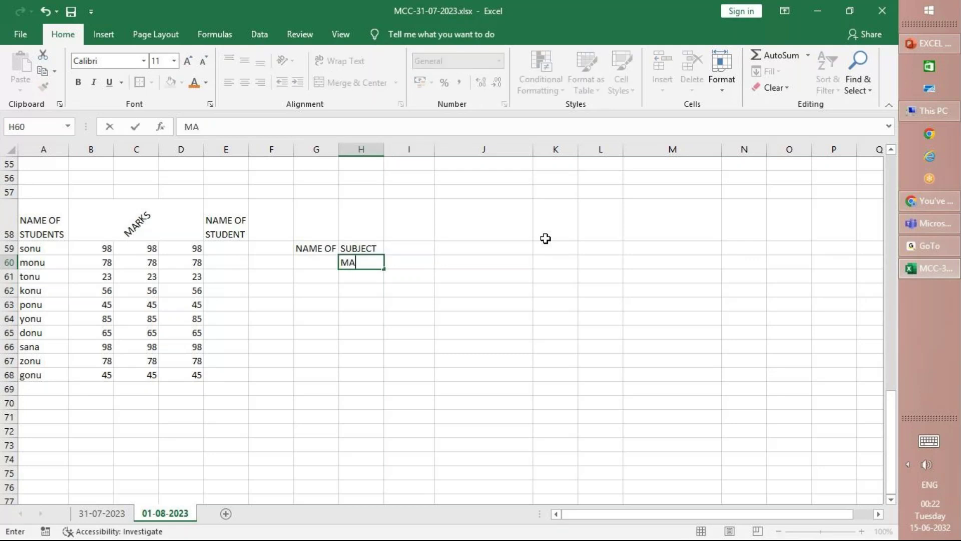
pyautogui.press('BackSpace')
pyautogui.press('BackSpace')
pyautogui.press('BackSpace')
pyautogui.press('BackSpace')
# Merge and centre the SUBJECT heading across H59:M59.
pyautogui.click(326, 253)
pyautogui.moveTo(350, 251); pyautogui.dragTo(648, 251)
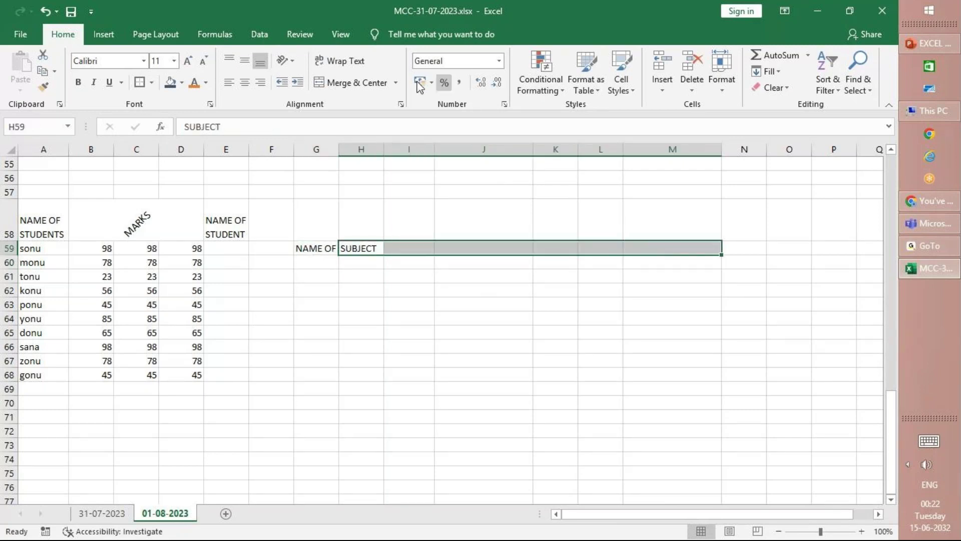
pyautogui.click(349, 84)
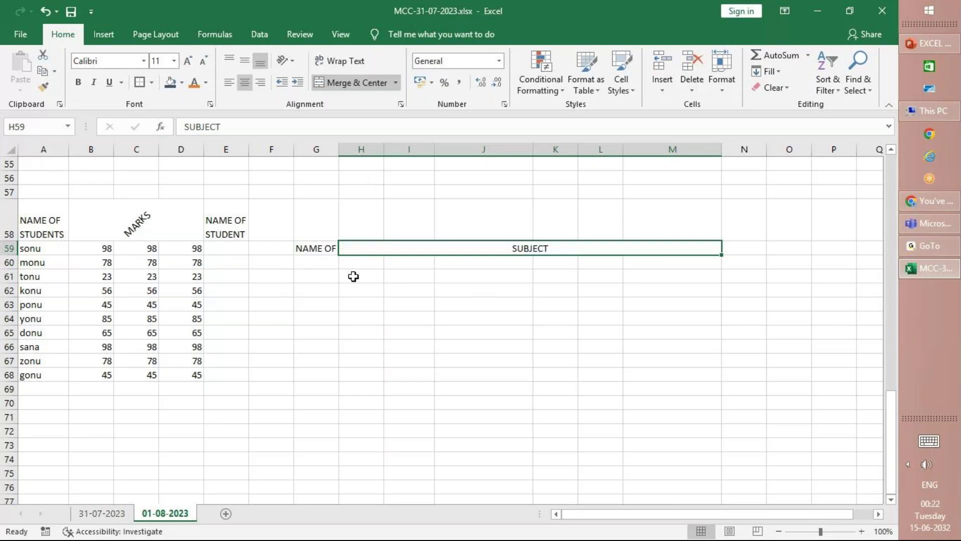
# Click through cells in row 60, then select the student names in column A.
pyautogui.click(373, 264)
pyautogui.click(416, 263)
pyautogui.moveTo(470, 265); pyautogui.dragTo(470, 265)
pyautogui.click(580, 273)
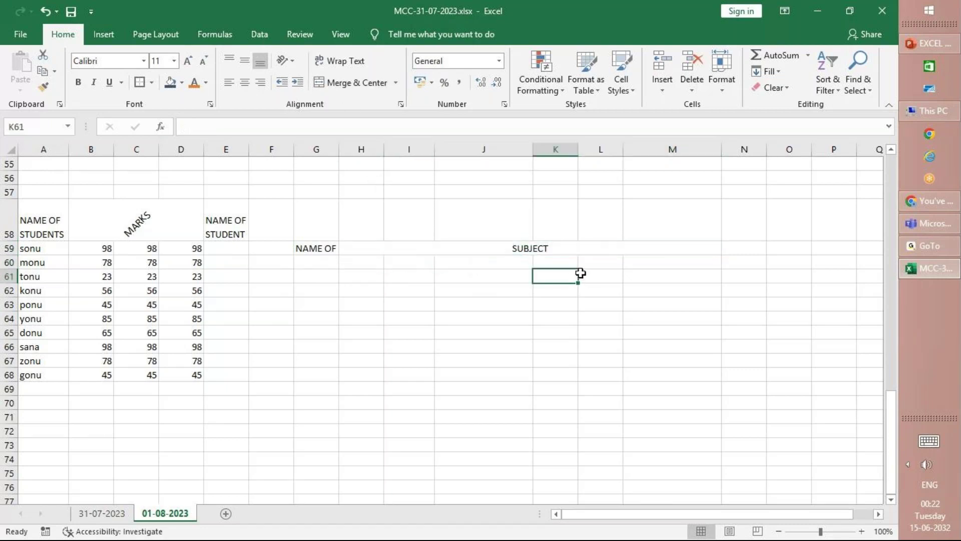
pyautogui.click(569, 260)
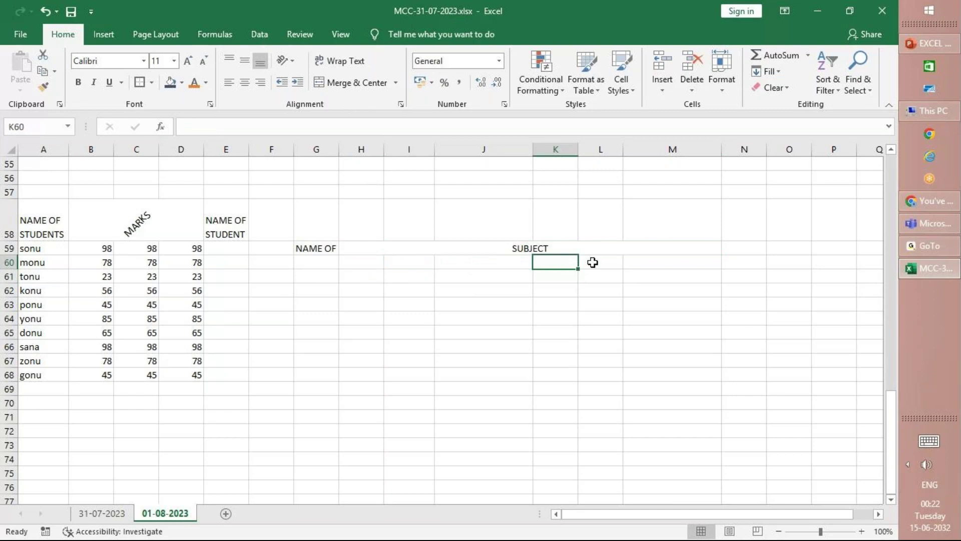
pyautogui.click(593, 262)
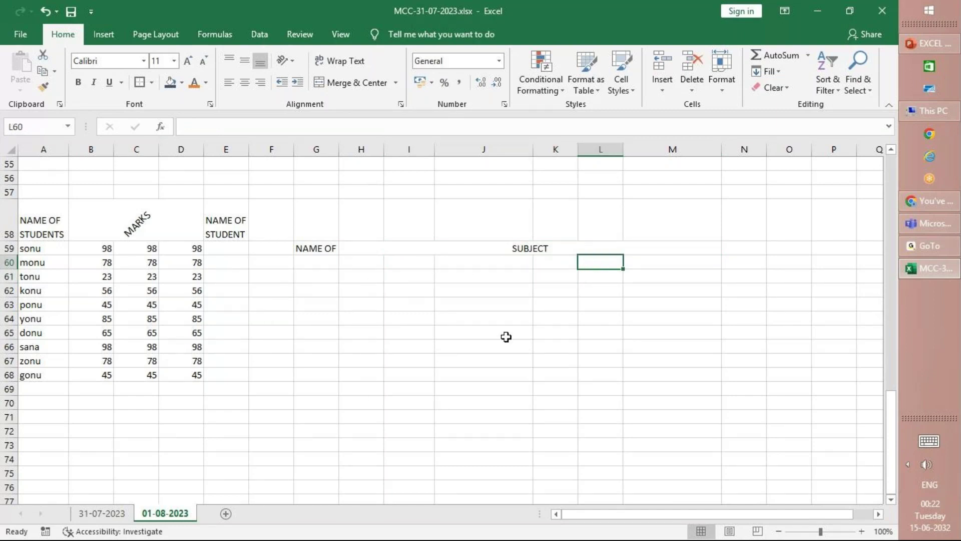
pyautogui.moveTo(312, 277); pyautogui.dragTo(316, 333)
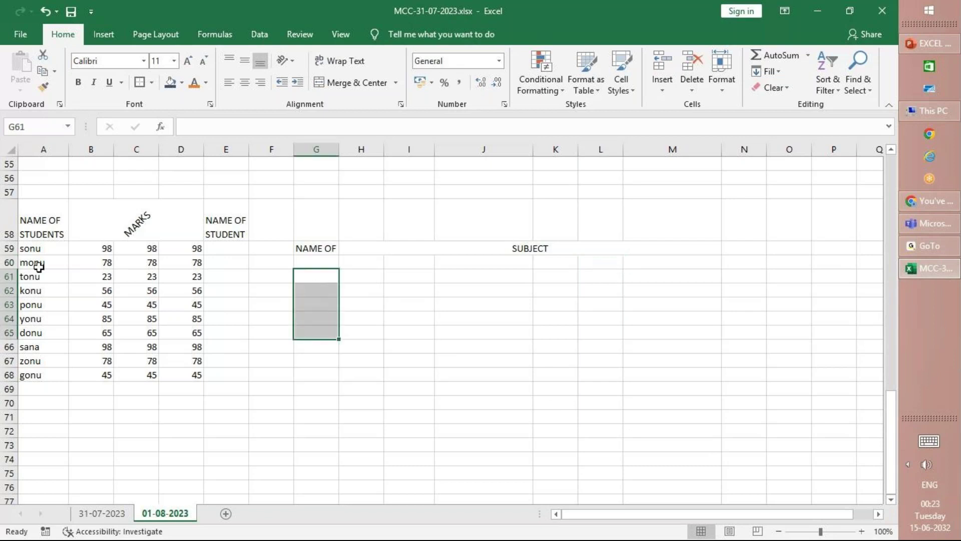
pyautogui.moveTo(40, 260); pyautogui.dragTo(32, 375)
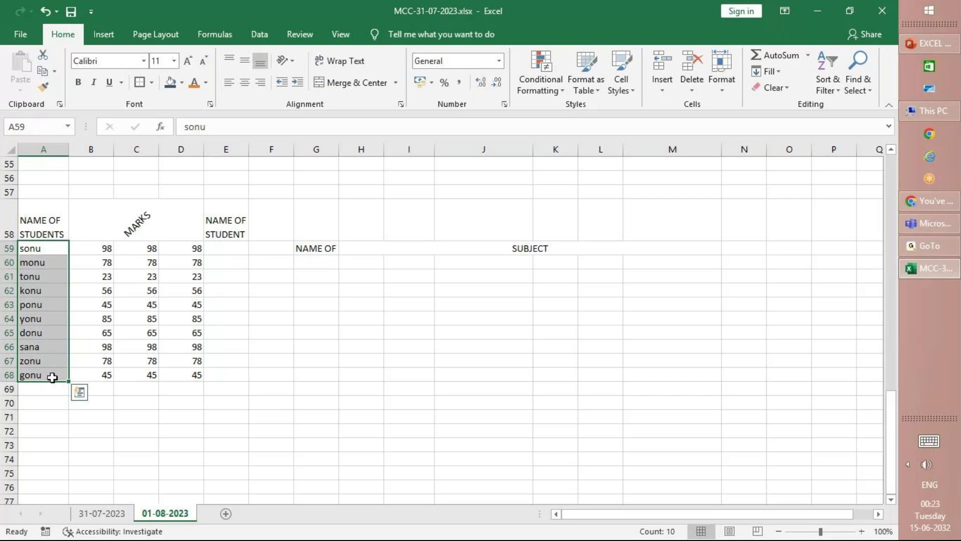
# Copy the student names from A59:A68 and paste them starting at G60.
pyautogui.hotkey('ctrl', 'c')
pyautogui.click(331, 265)
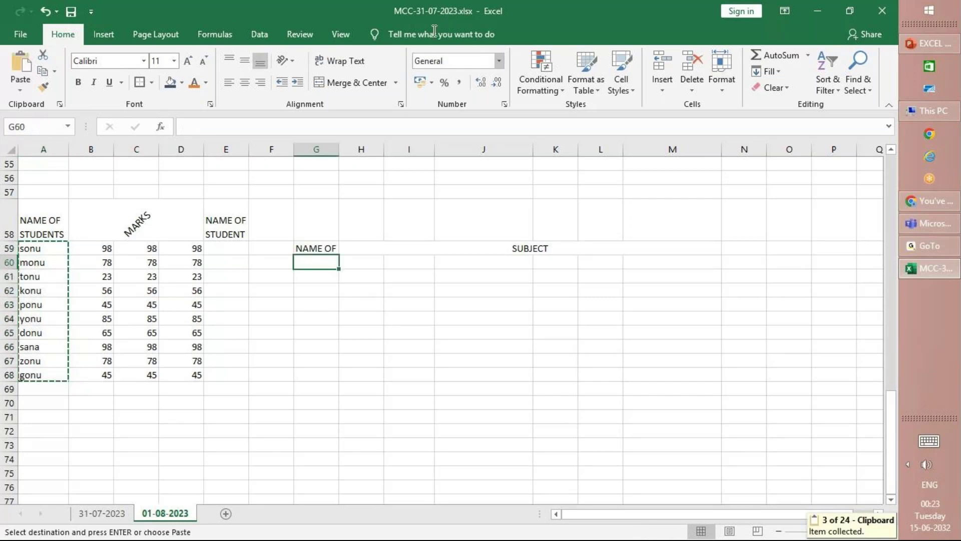
pyautogui.press('Return')
pyautogui.click(367, 262)
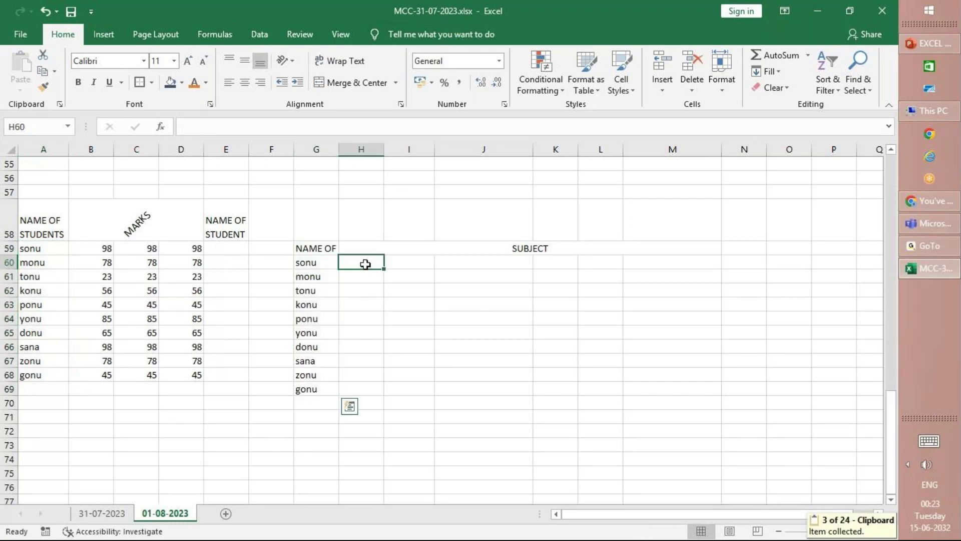
pyautogui.click(418, 264)
pyautogui.click(465, 263)
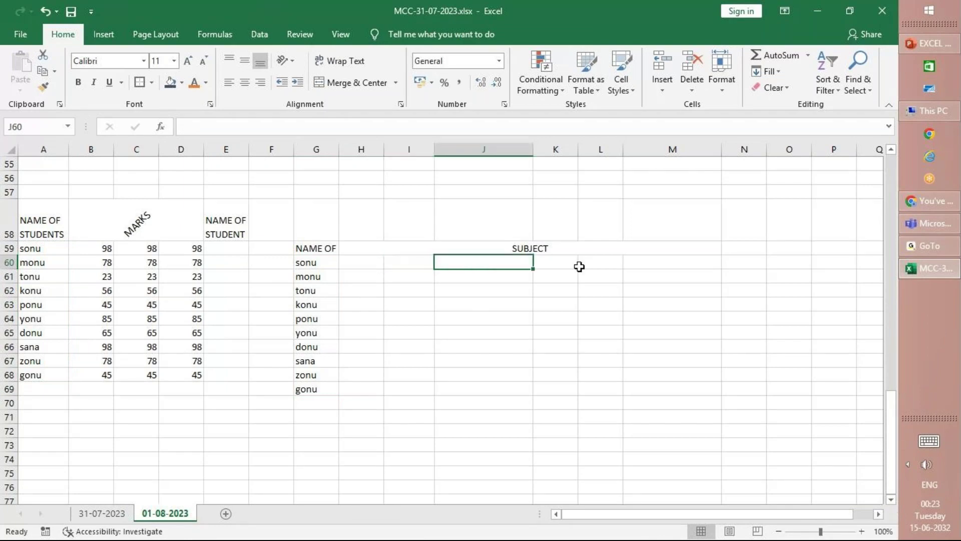
pyautogui.click(580, 266)
pyautogui.click(309, 270)
pyautogui.click(365, 261)
# Re-paste the names one row lower so they fill G61 to G70.
pyautogui.moveTo(318, 272); pyautogui.dragTo(330, 389)
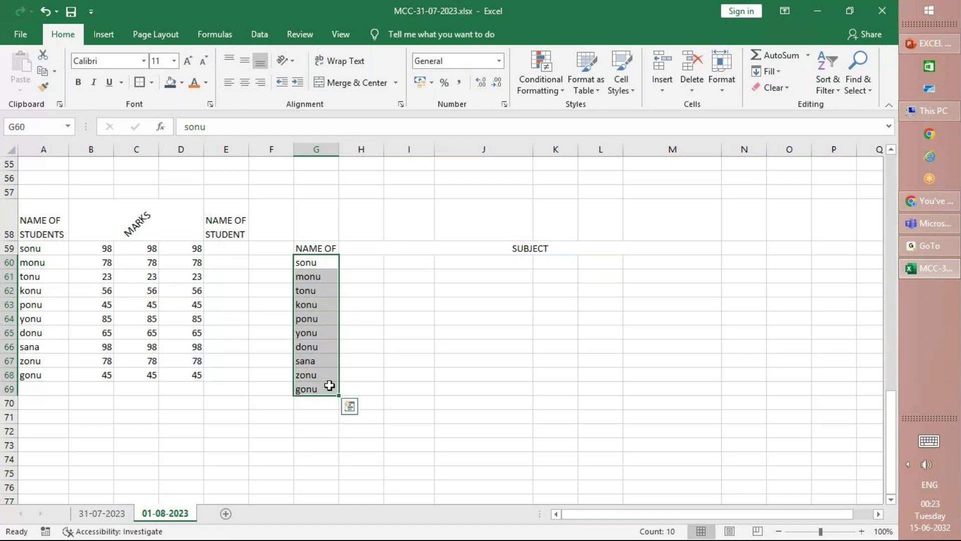
pyautogui.hotkey('ctrl', 'c')
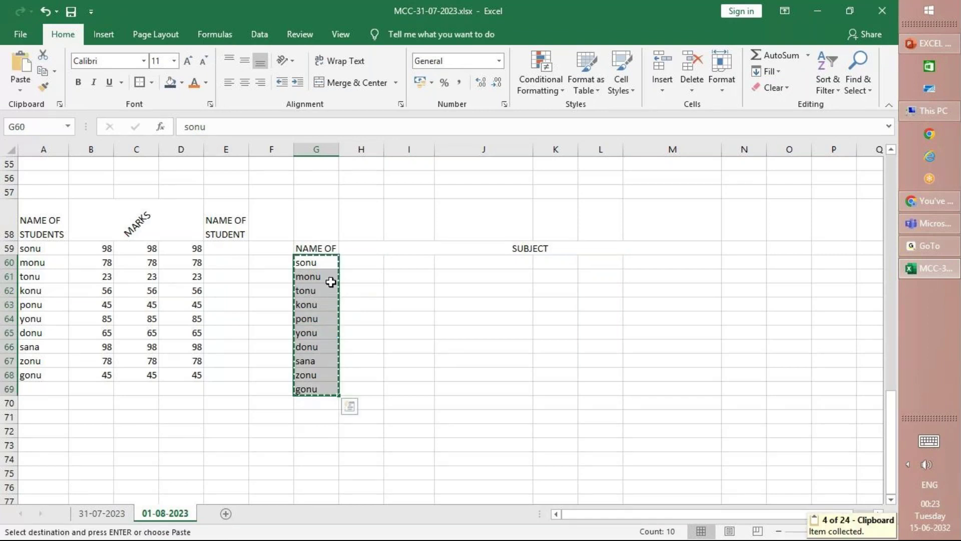
pyautogui.click(328, 280)
pyautogui.hotkey('ctrl', 'v')
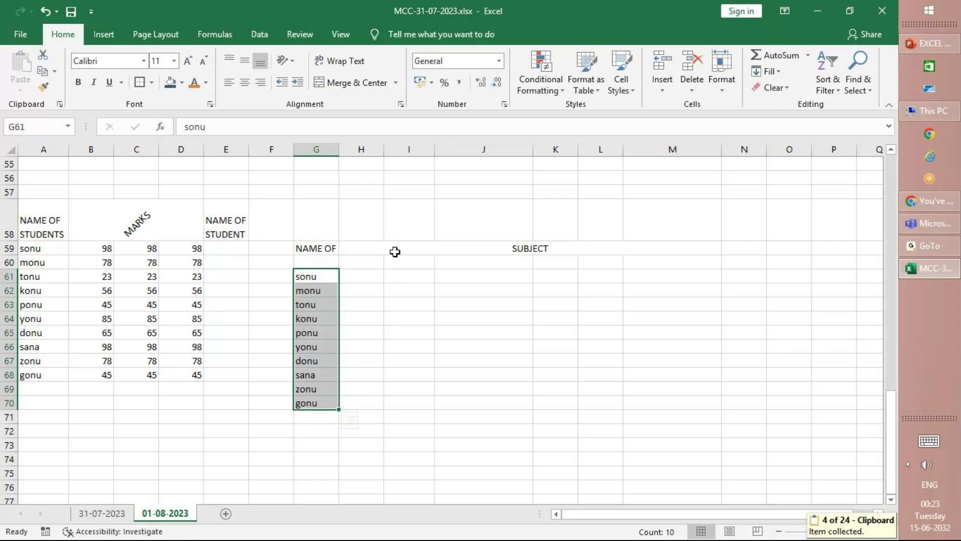
pyautogui.click(373, 264)
pyautogui.click(397, 264)
pyautogui.click(501, 264)
pyautogui.click(560, 264)
pyautogui.click(612, 267)
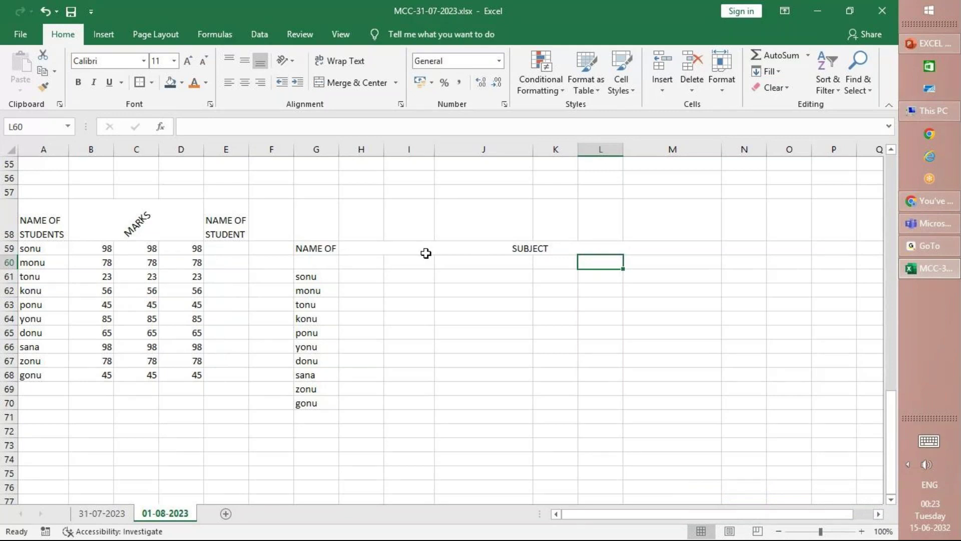
pyautogui.moveTo(328, 248); pyautogui.dragTo(369, 400)
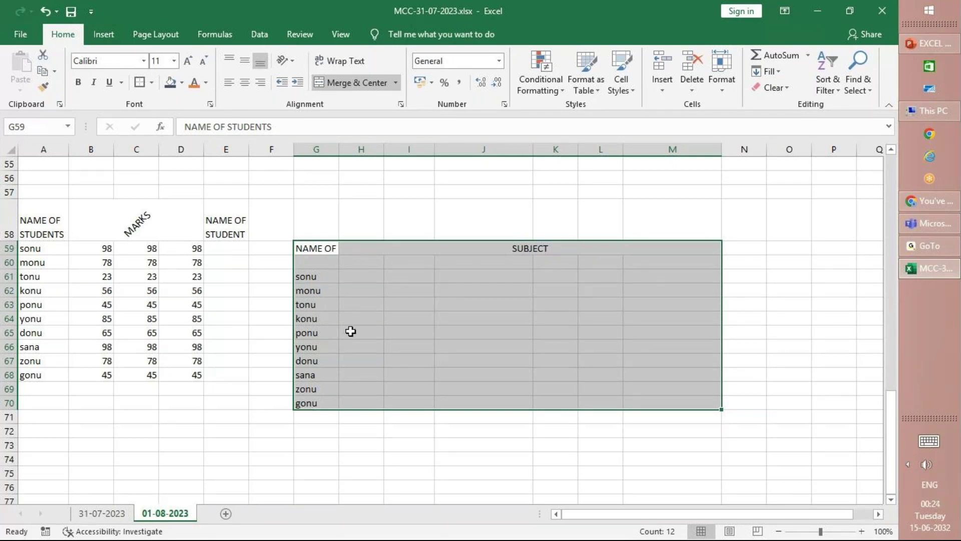
pyautogui.click(42, 455)
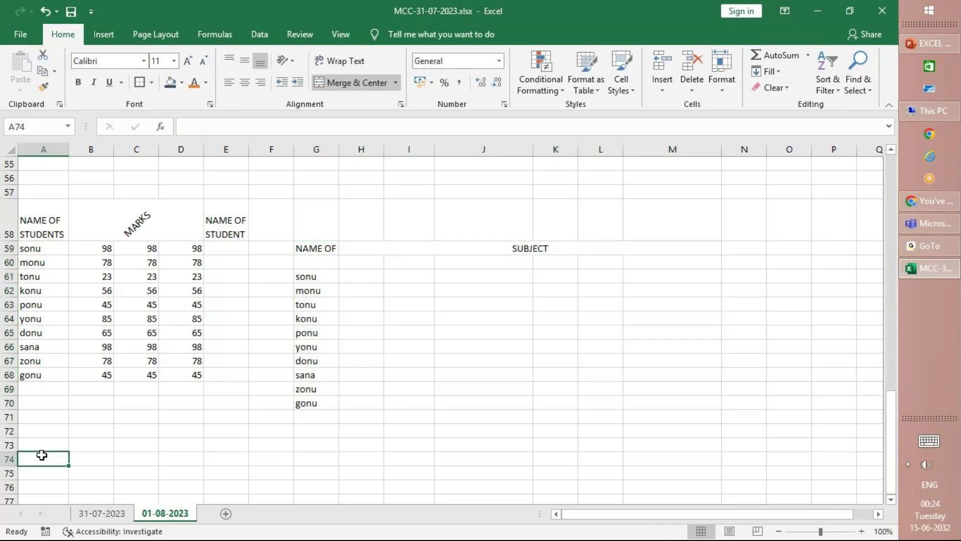
# Show the Clipboard pane listing the names twice, the marks and the full marks table.
pyautogui.scroll(-6, 41, 454)
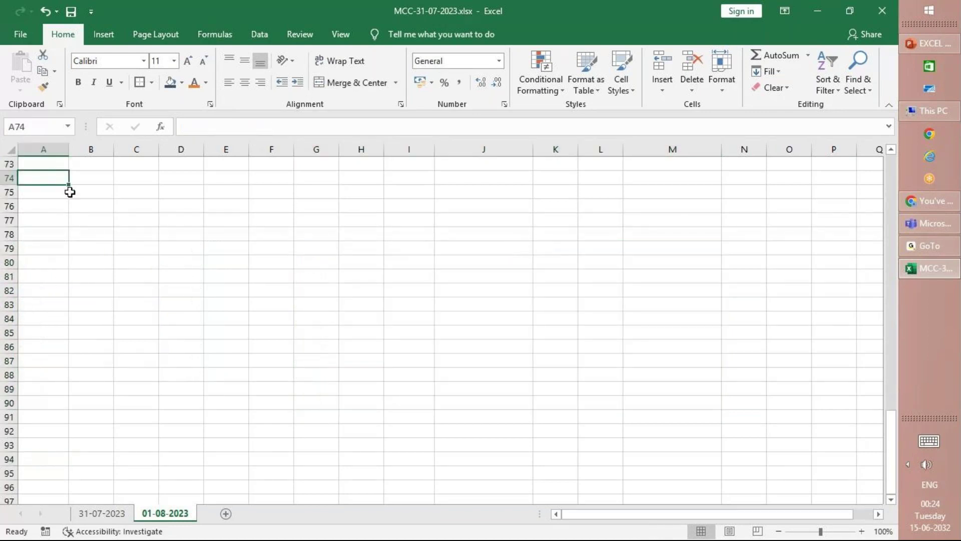
pyautogui.click(62, 283)
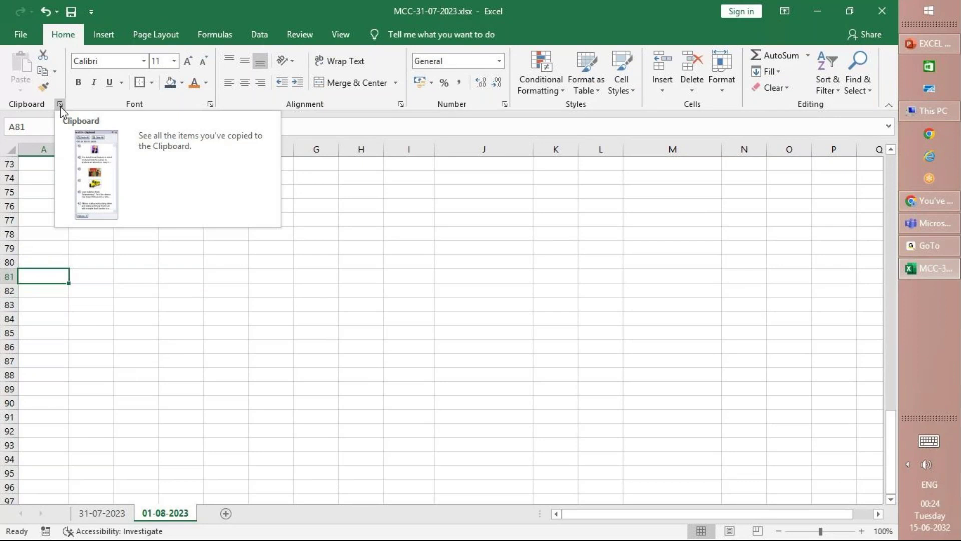
pyautogui.click(60, 105)
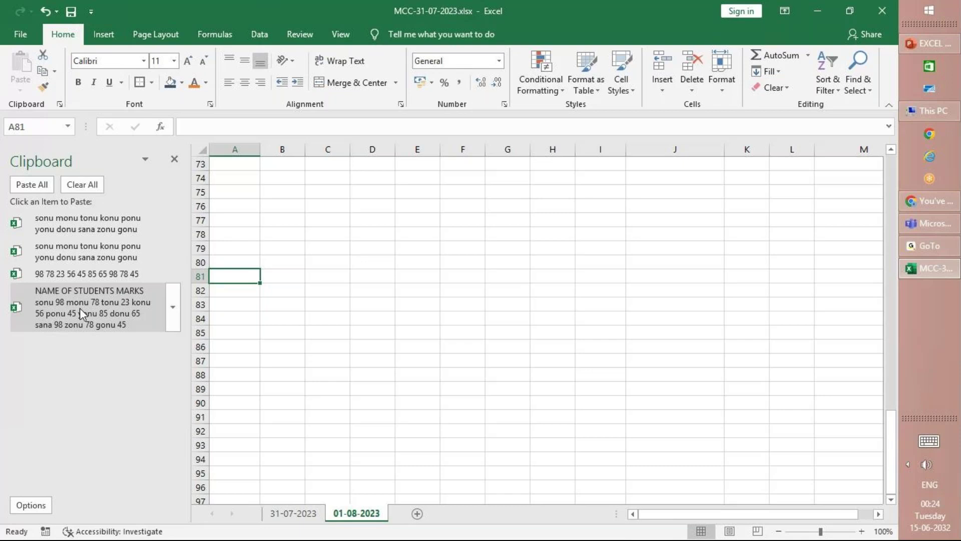
# Close the Clipboard pane and select empty cell C87 below the existing tables.
pyautogui.click(299, 205)
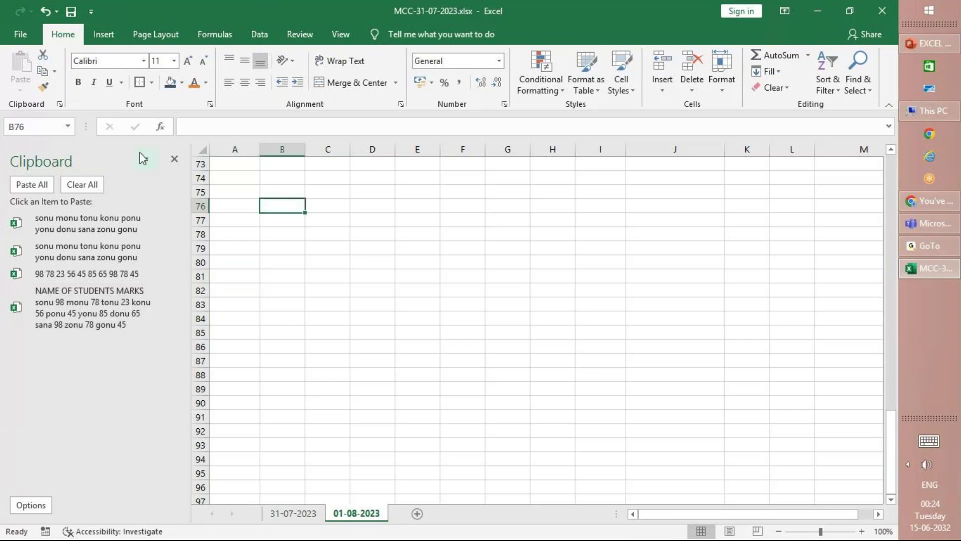
pyautogui.click(174, 159)
pyautogui.scroll(20, 253, 350)
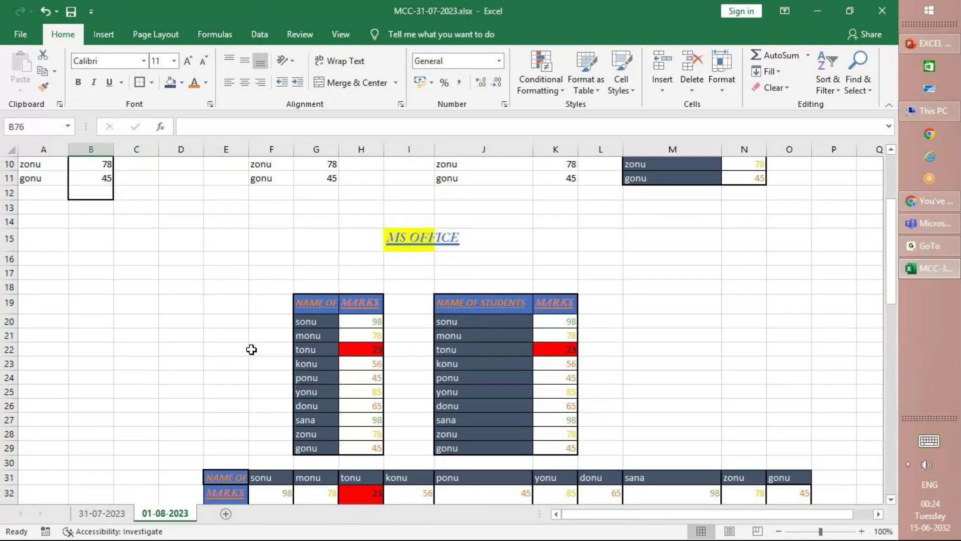
pyautogui.scroll(-3, 253, 345)
pyautogui.scroll(6, 251, 349)
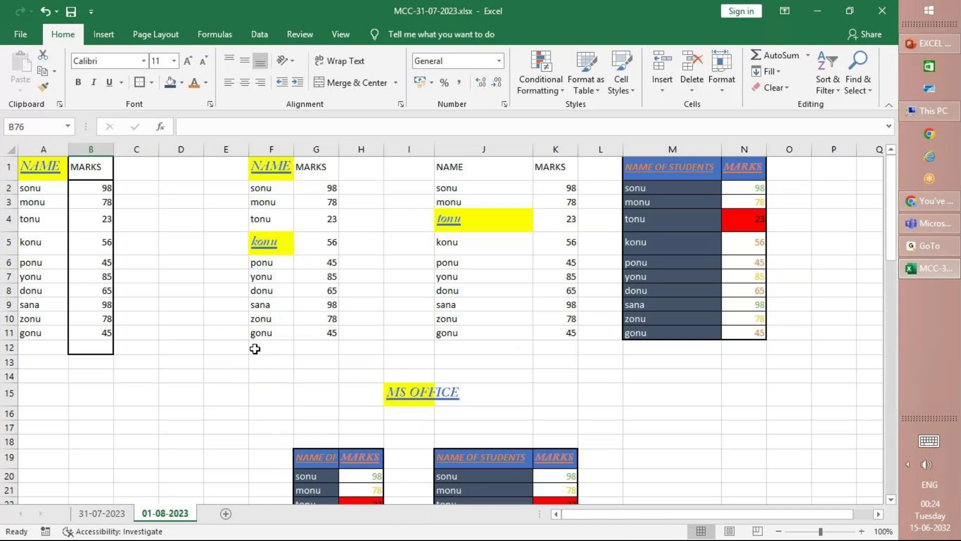
pyautogui.scroll(-15, 255, 349)
pyautogui.scroll(9, 255, 348)
pyautogui.scroll(-12, 238, 367)
pyautogui.click(137, 233)
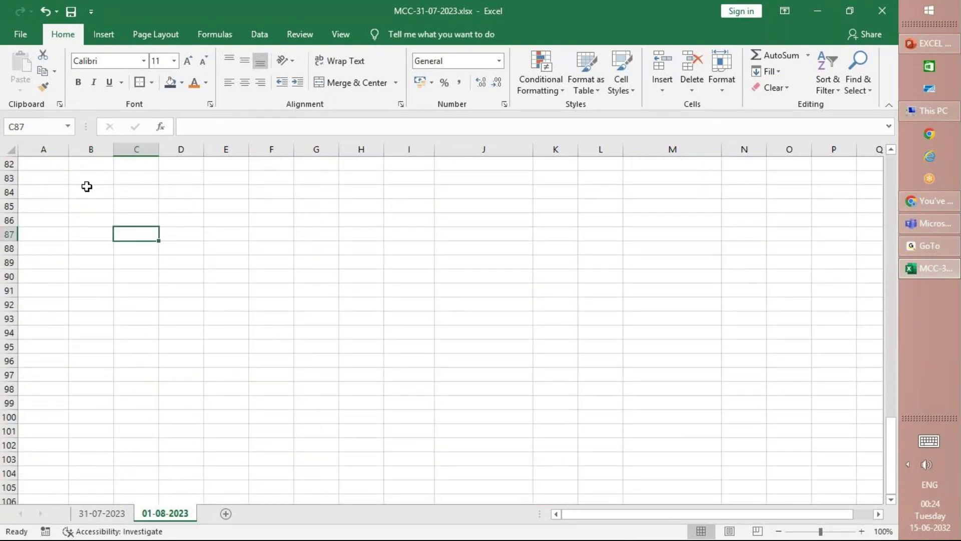
# From the clipboard history, paste marks at C87, the NAME/MARKS table at F86, and names at C98.
pyautogui.click(59, 103)
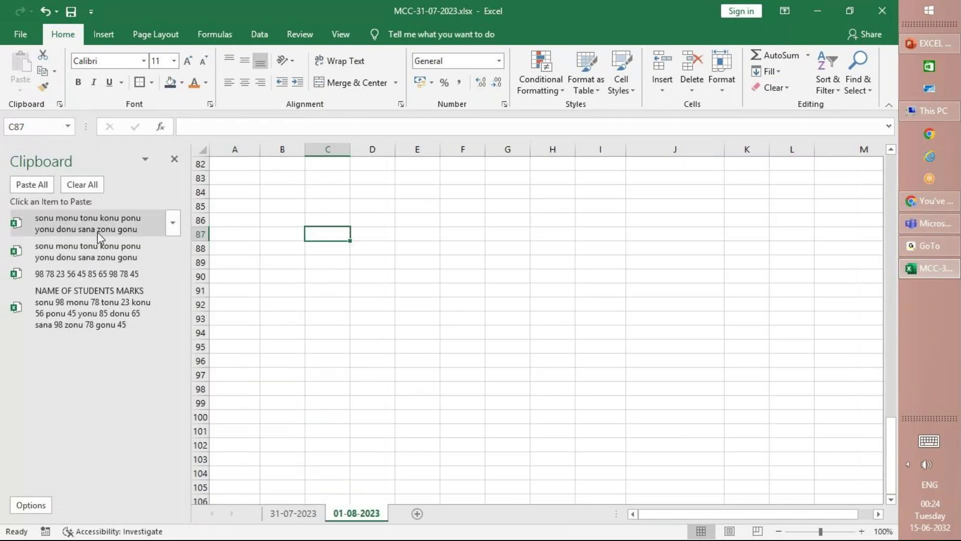
pyautogui.click(105, 272)
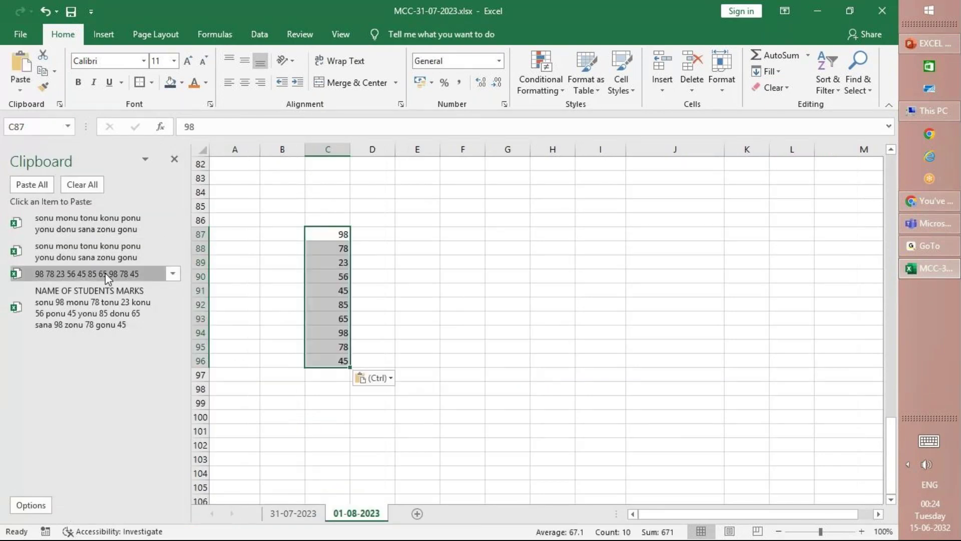
pyautogui.click(465, 223)
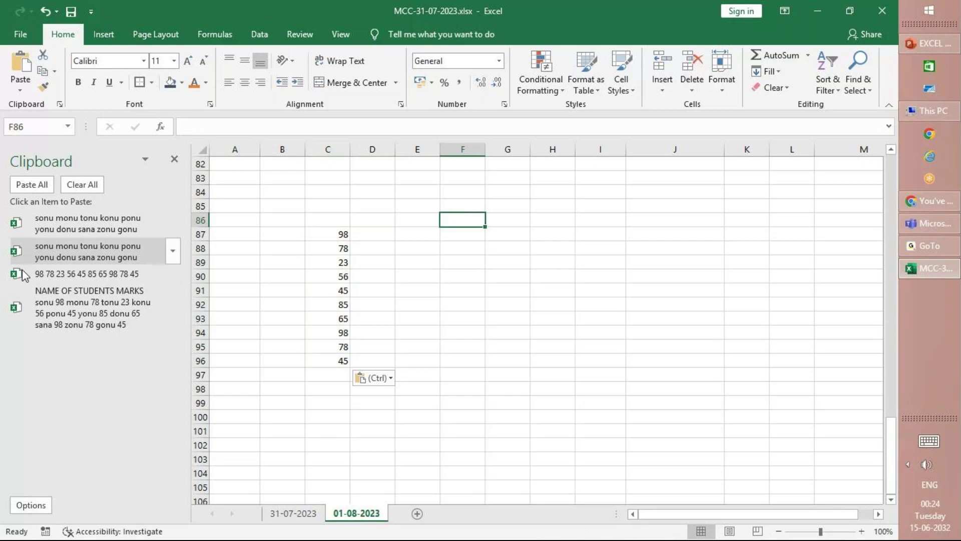
pyautogui.click(55, 291)
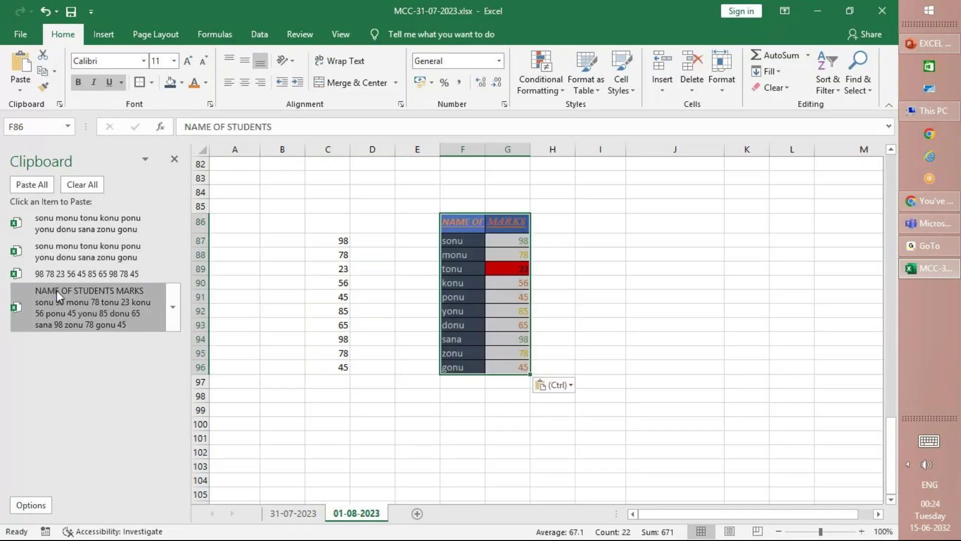
pyautogui.click(307, 394)
pyautogui.click(95, 222)
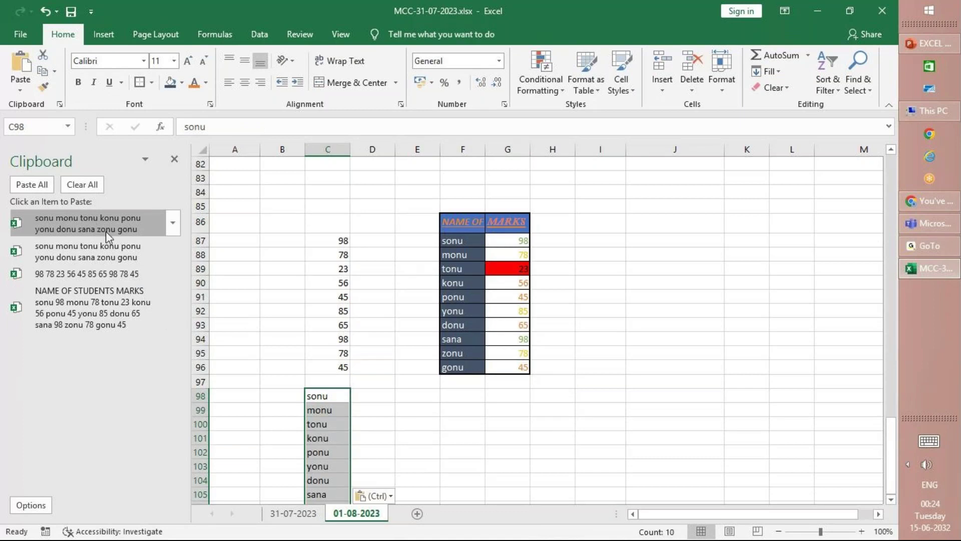
# Paste the ten student names into A84:A93 and close the clipboard history.
pyautogui.click(234, 190)
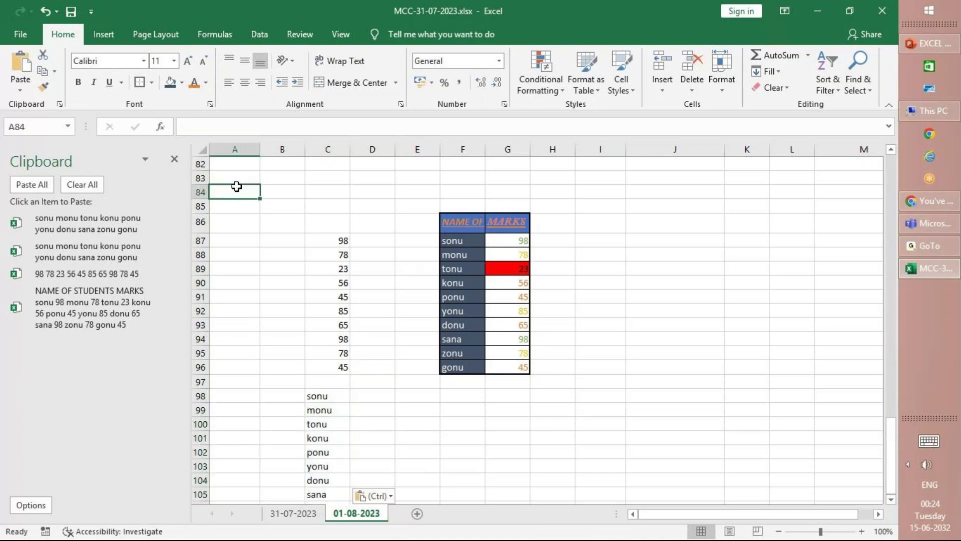
pyautogui.click(43, 231)
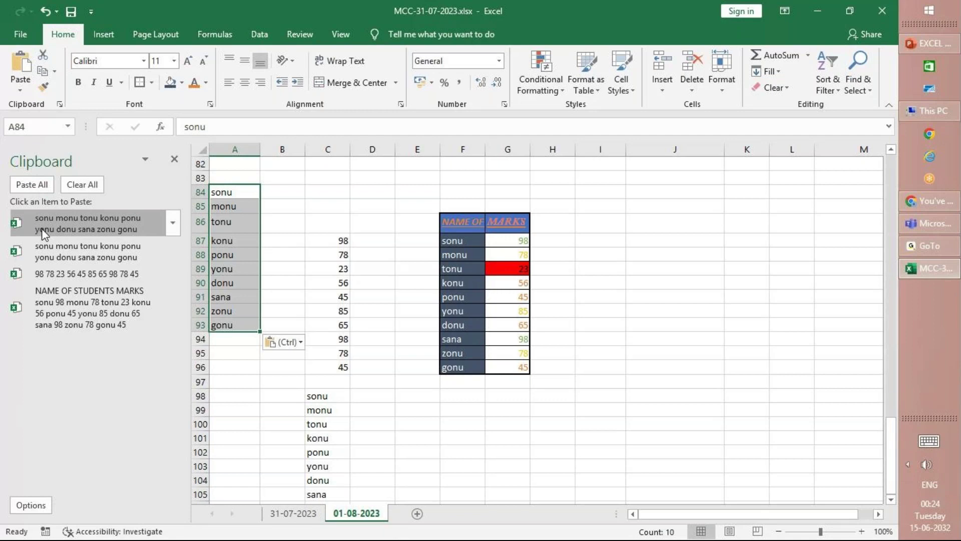
pyautogui.click(175, 159)
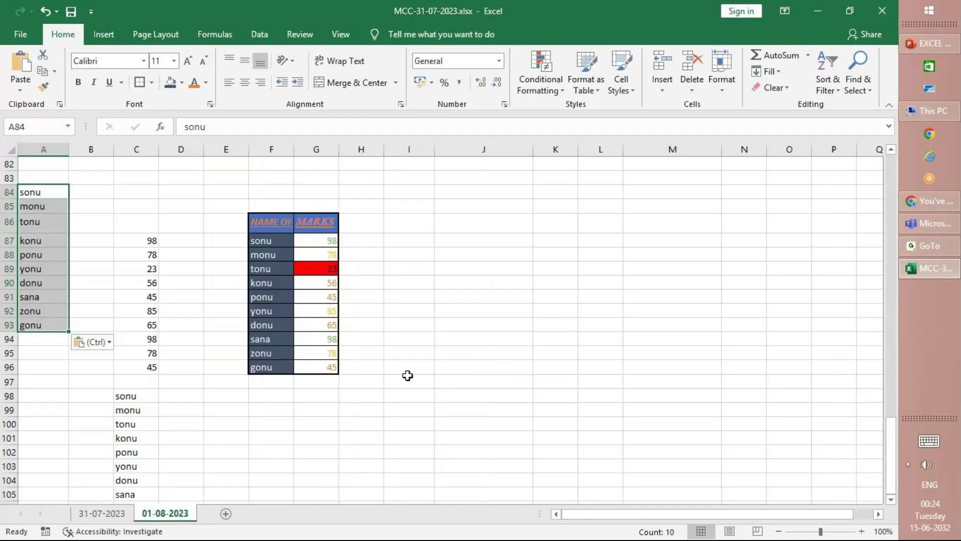
pyautogui.click(407, 379)
pyautogui.scroll(12, 170, 343)
pyautogui.scroll(-9, 171, 343)
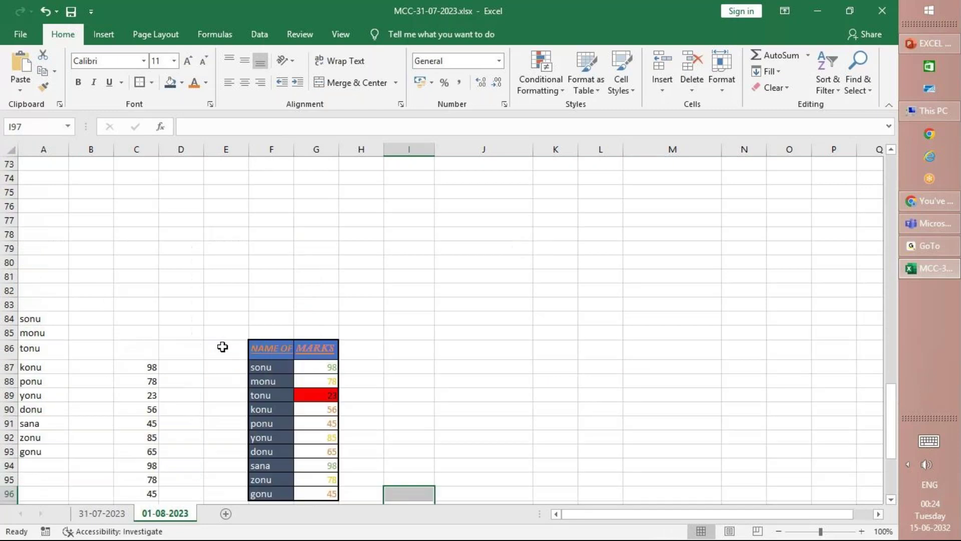
pyautogui.scroll(6, 237, 382)
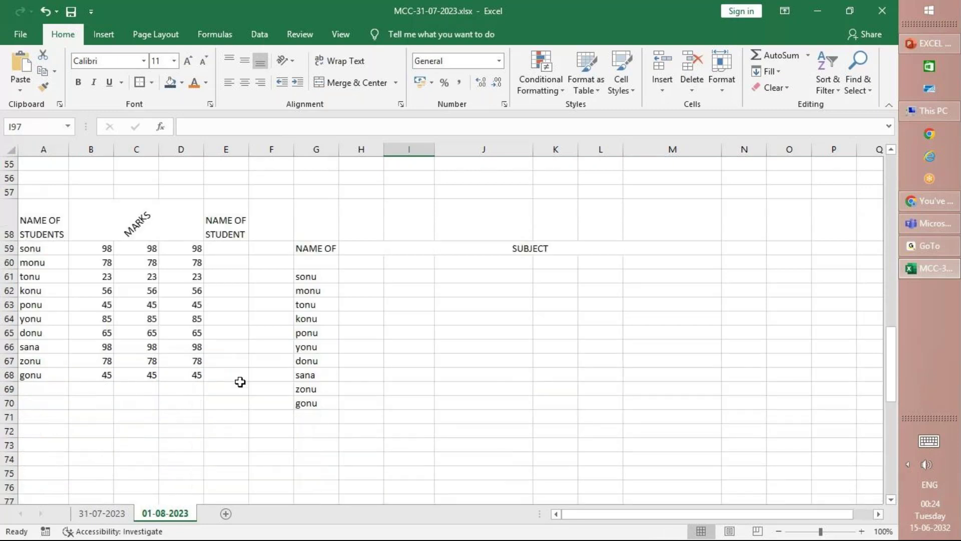
# Enter the heading DATA 1 in cell J58, above the second table spanning G59:M71.
pyautogui.moveTo(314, 249); pyautogui.dragTo(509, 401)
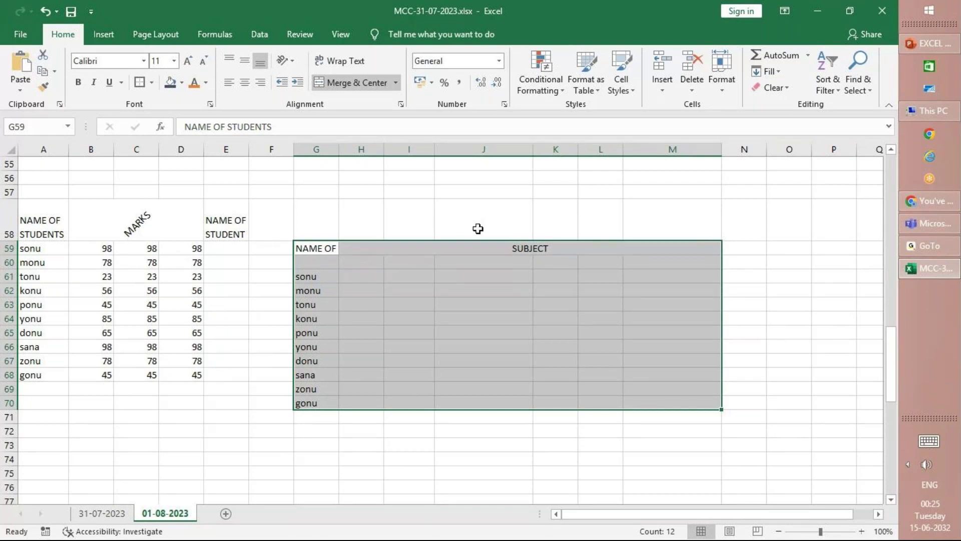
pyautogui.click(476, 227)
pyautogui.write('DA')
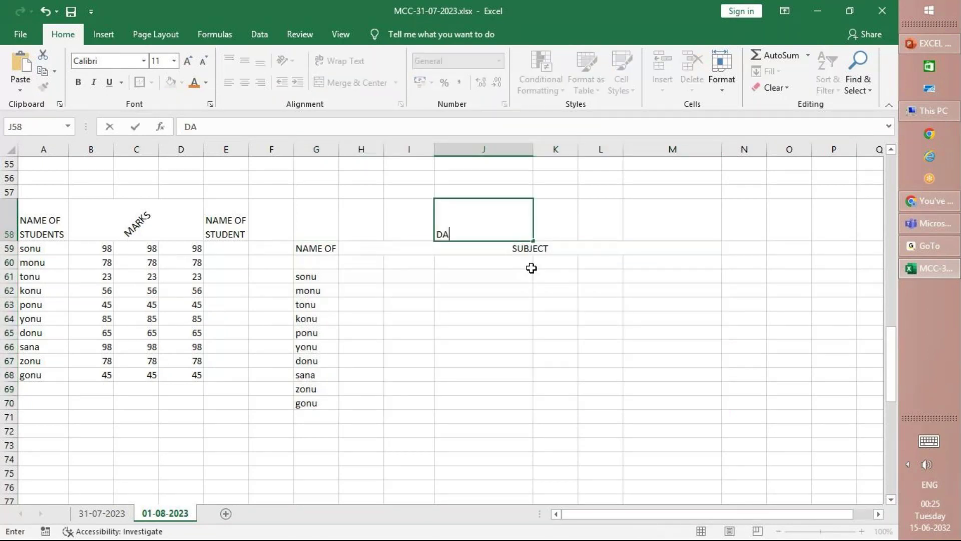
pyautogui.write('TA 1')
pyautogui.click(457, 315)
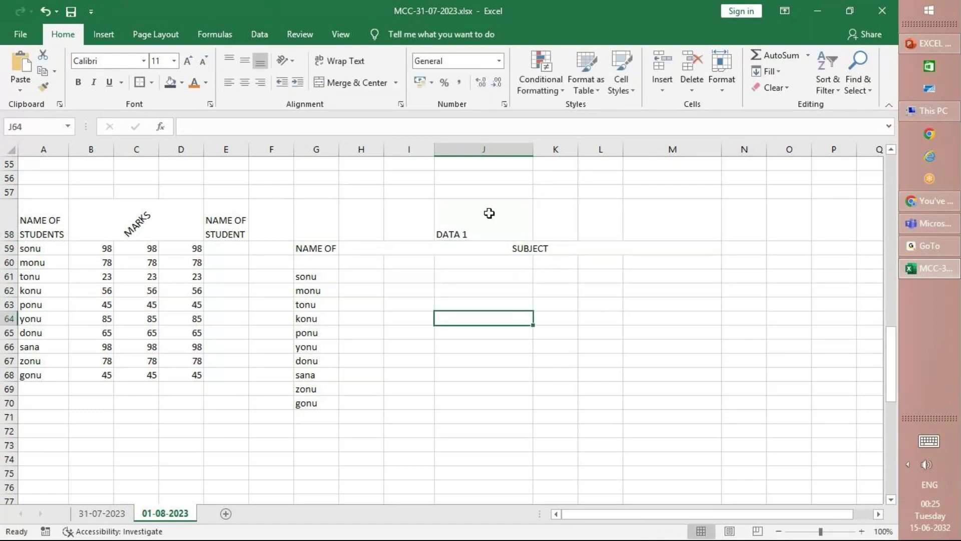
pyautogui.click(489, 213)
pyautogui.click(330, 231)
pyautogui.click(371, 360)
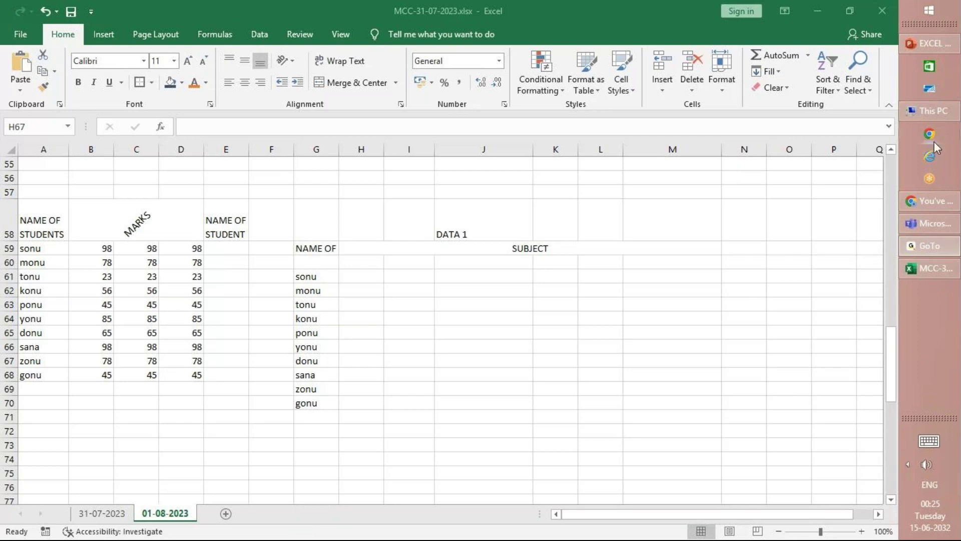
pyautogui.click(914, 46)
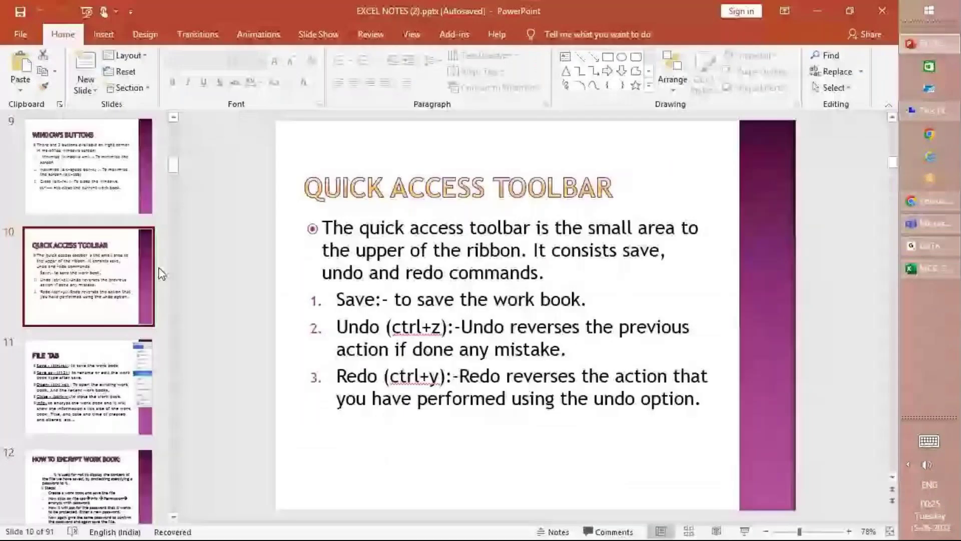
# Display slide 11, FILE TAB, listing Save, Save As, Open, Close and Info shortcuts.
pyautogui.click(74, 375)
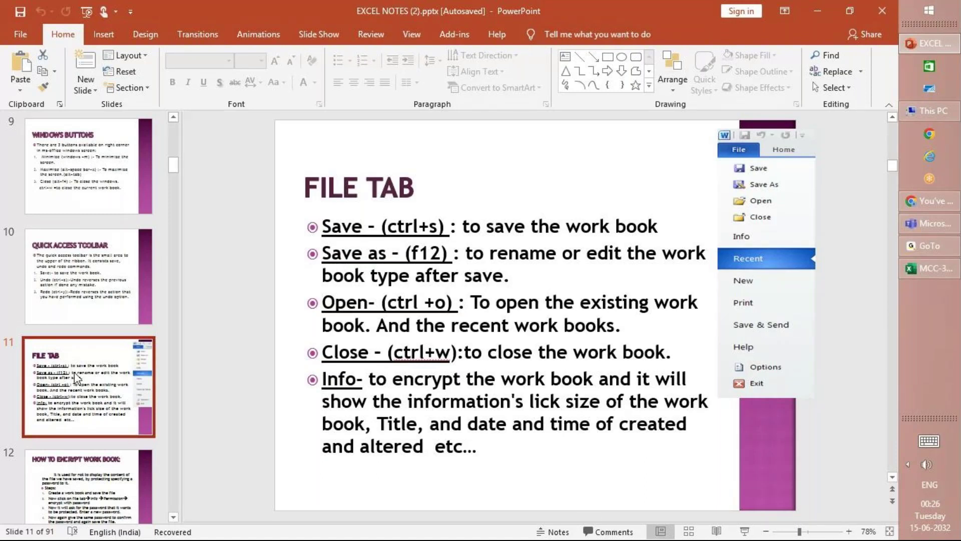
pyautogui.click(948, 255)
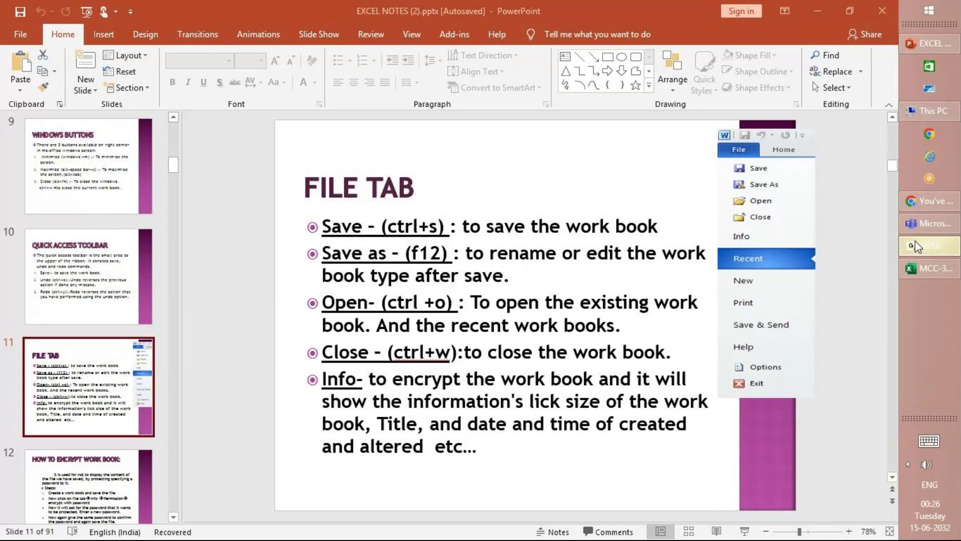
pyautogui.moveTo(932, 40)
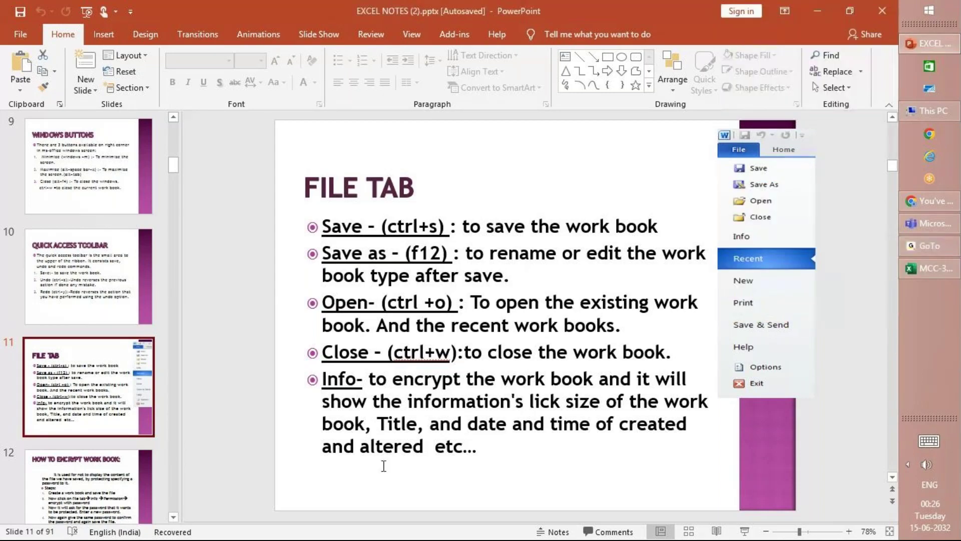
# Review slides 12, 14, 15 and 16 on encrypting, recent workbooks and Save & Send, ending on slide 15, then return to Excel.
pyautogui.click(59, 495)
pyautogui.scroll(-4, 59, 495)
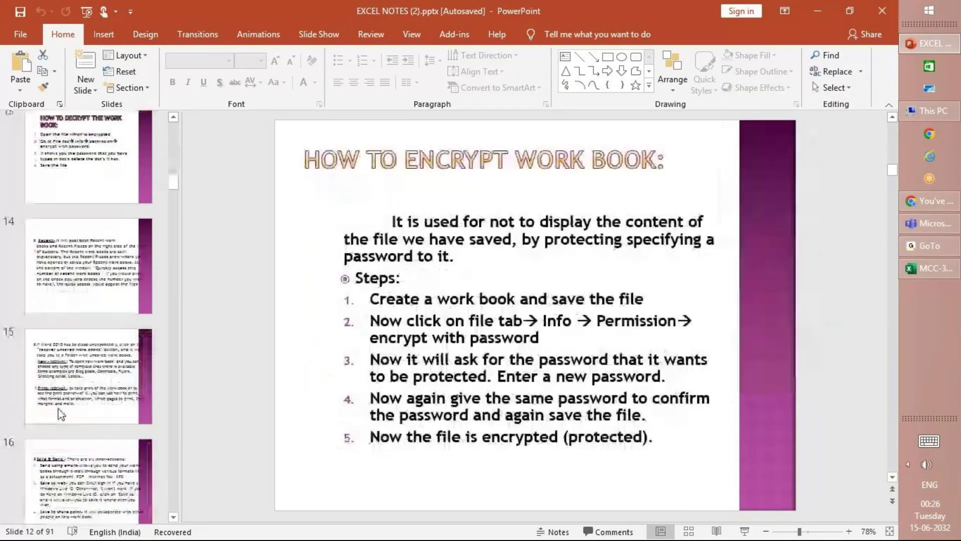
pyautogui.click(106, 267)
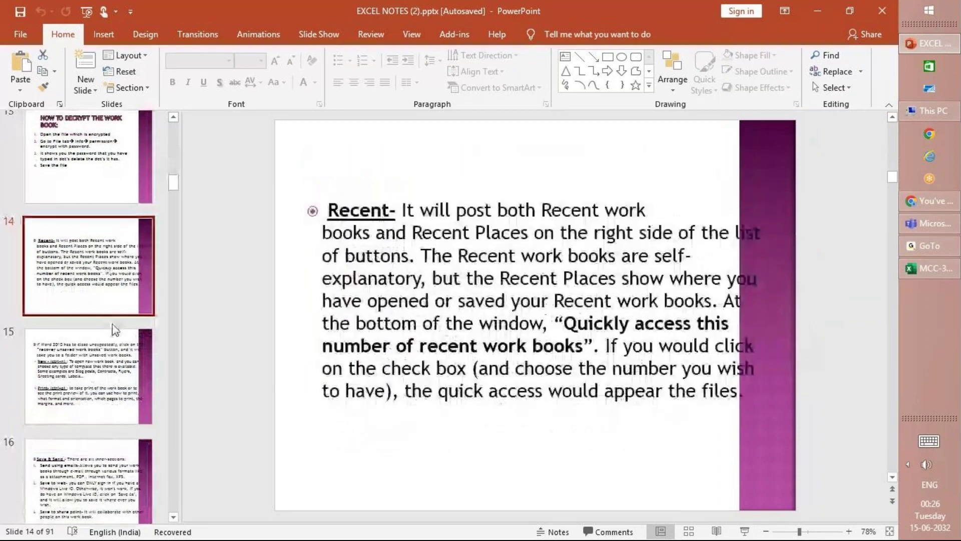
pyautogui.click(110, 345)
pyautogui.scroll(-2, 111, 348)
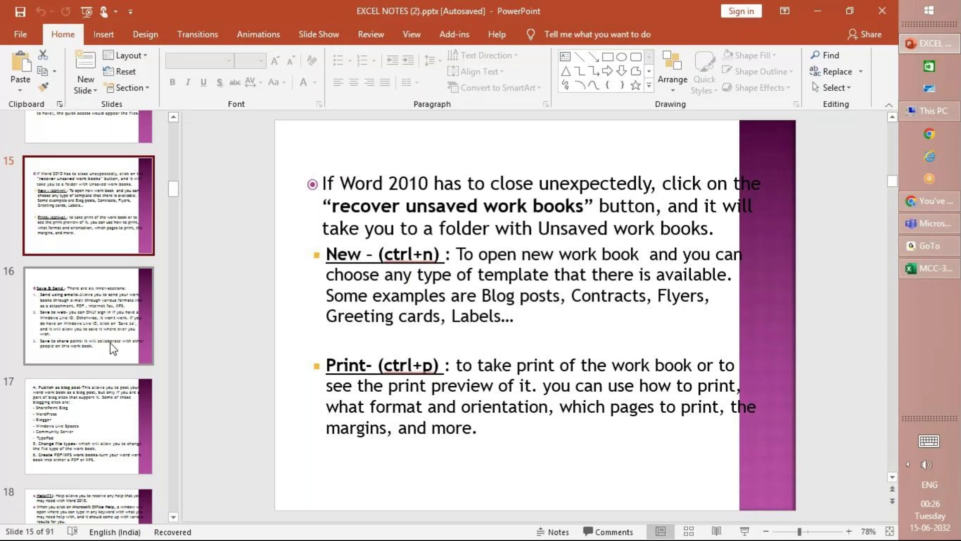
pyautogui.click(113, 348)
pyautogui.scroll(-3, 88, 404)
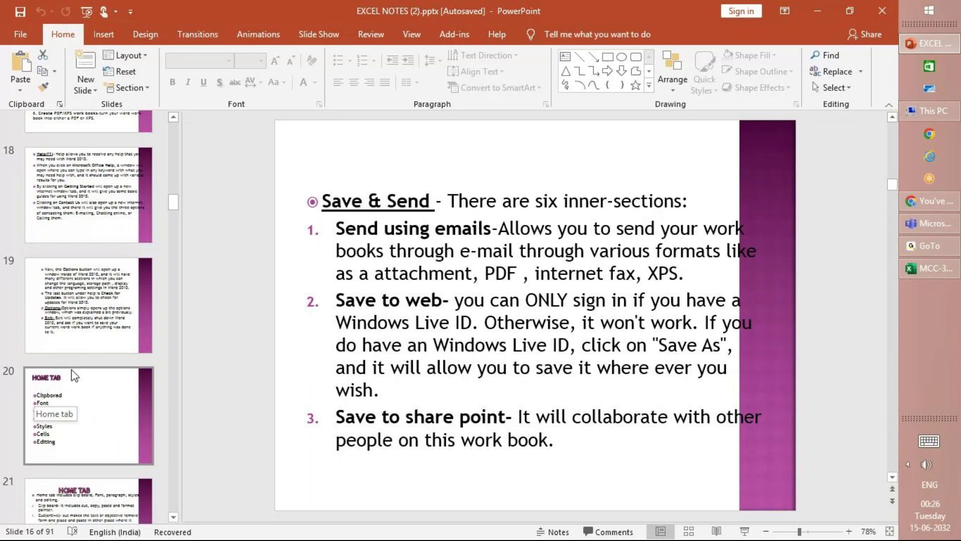
pyautogui.scroll(3, 76, 356)
pyautogui.click(69, 242)
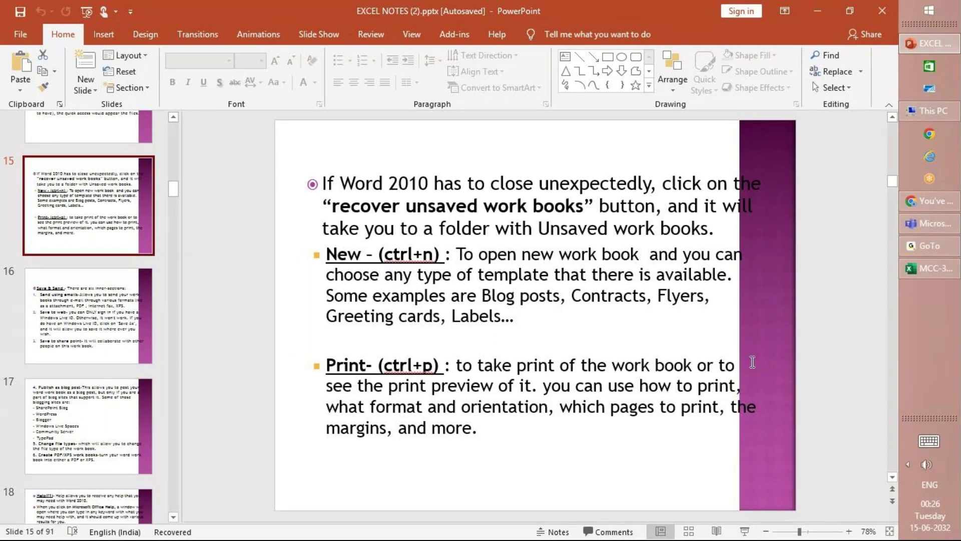
pyautogui.click(958, 280)
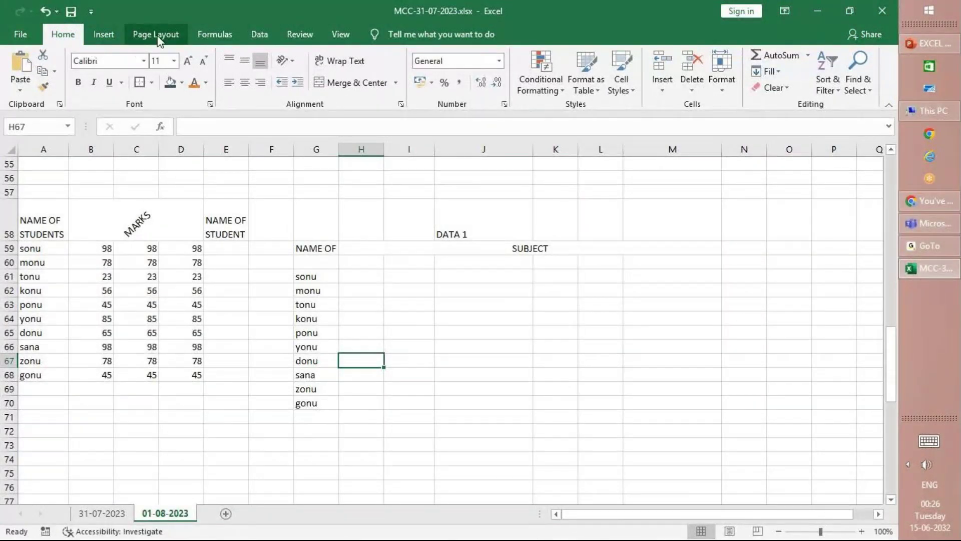
# Check Excel's Page Layout tab, return to Home, then go back to the PowerPoint notes.
pyautogui.click(157, 36)
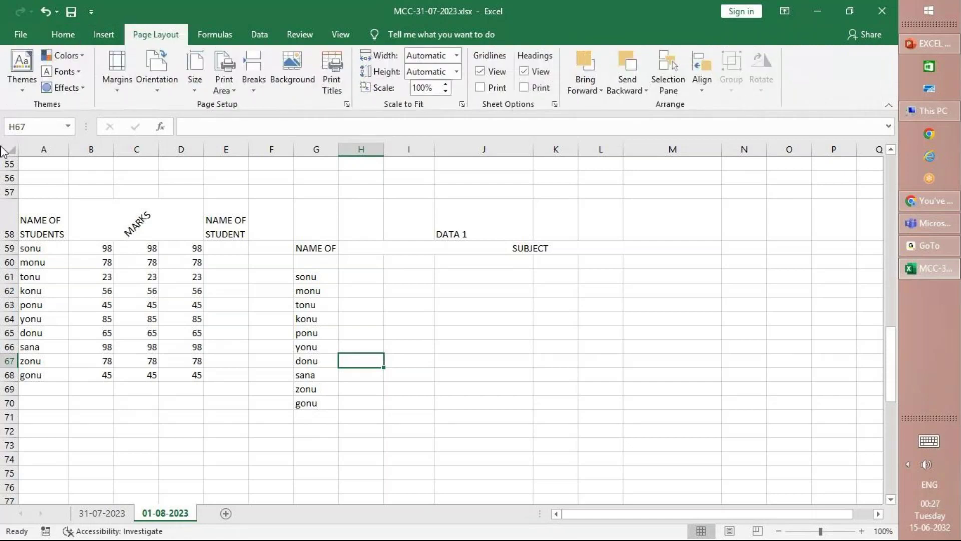
pyautogui.click(55, 34)
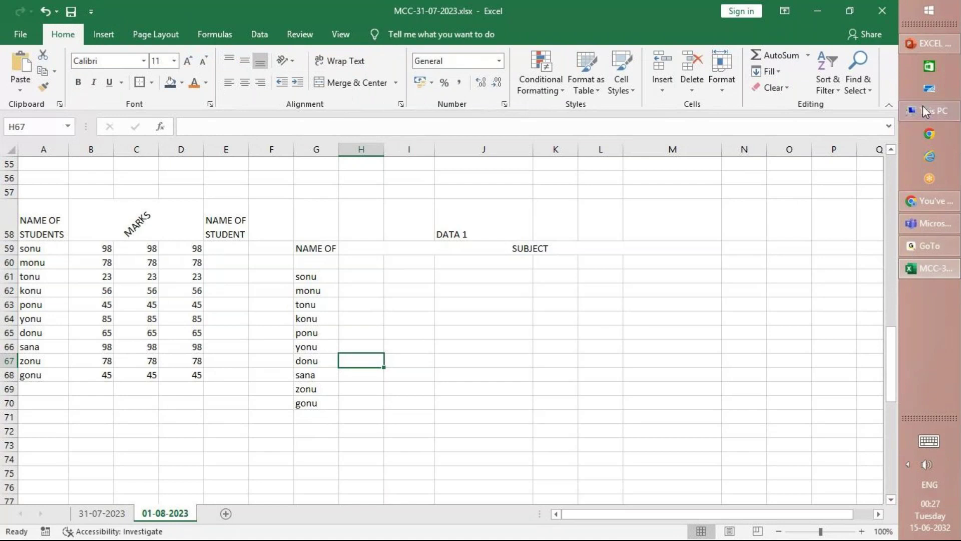
pyautogui.click(933, 49)
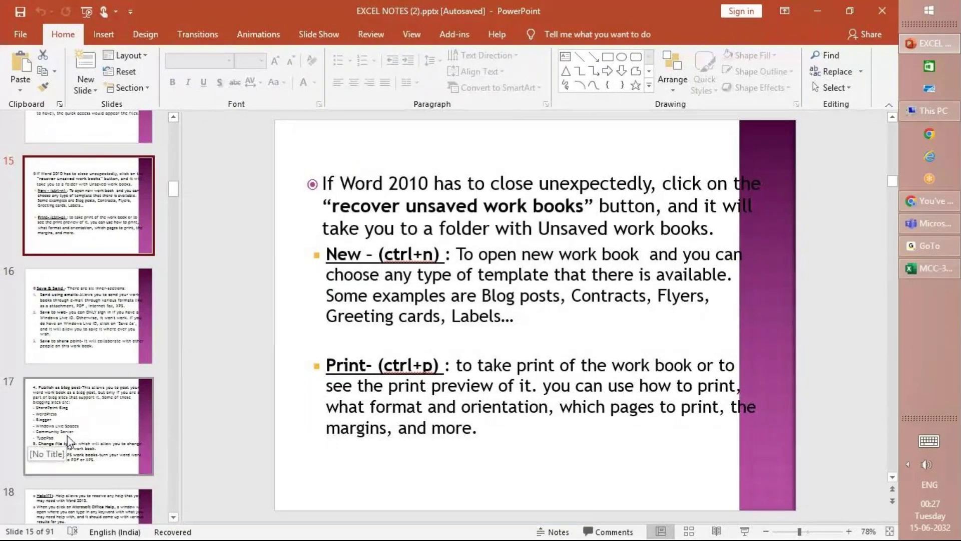
# Show slide 21, HOME TAB, covering Cut, Copy, Paste and Format painter.
pyautogui.scroll(-5, 68, 434)
pyautogui.scroll(-3, 71, 429)
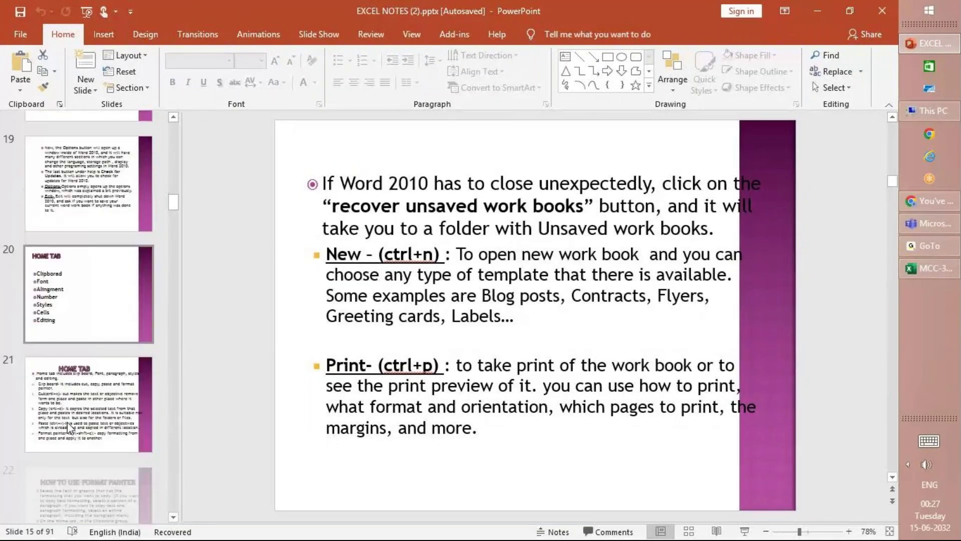
pyautogui.click(67, 388)
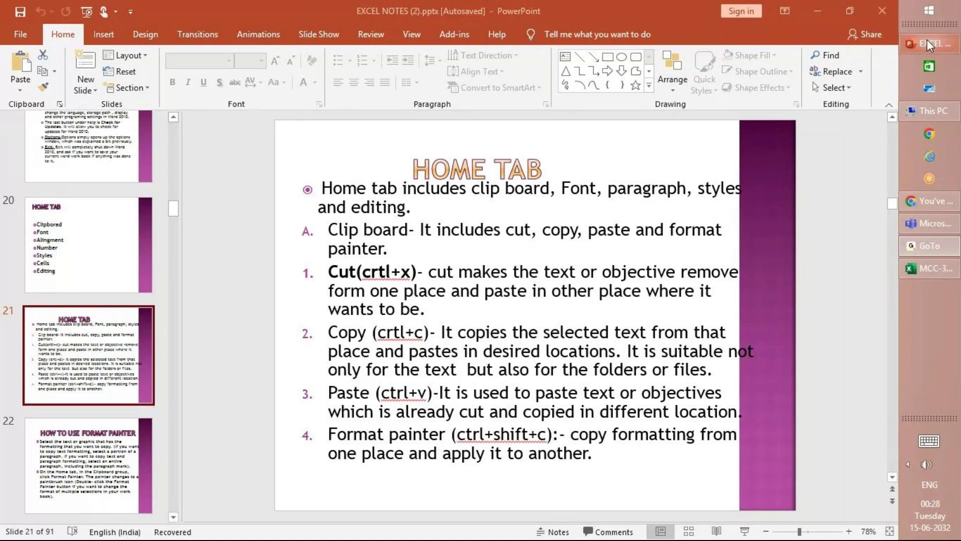
pyautogui.click(110, 162)
pyautogui.press('Up')
pyautogui.press('Up')
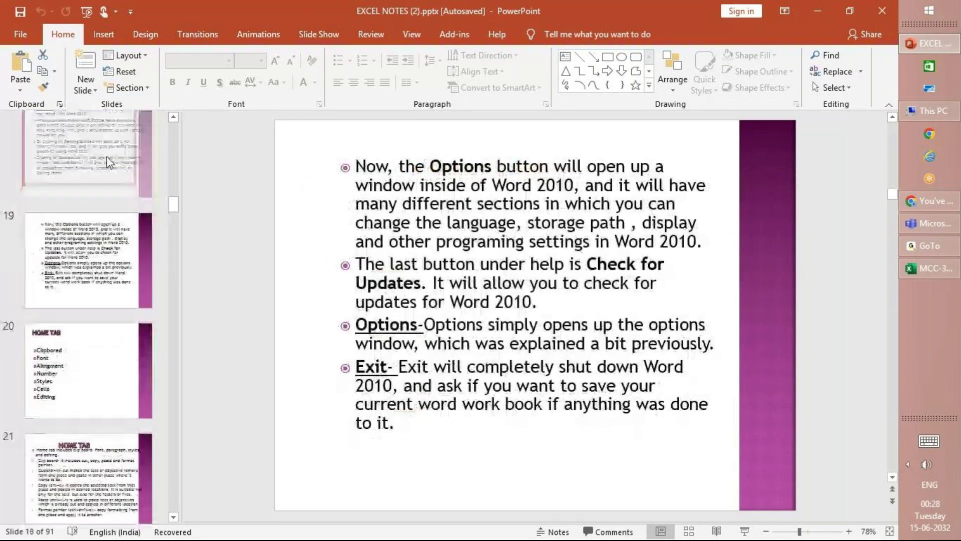
pyautogui.press('Up')
pyautogui.press('Up')
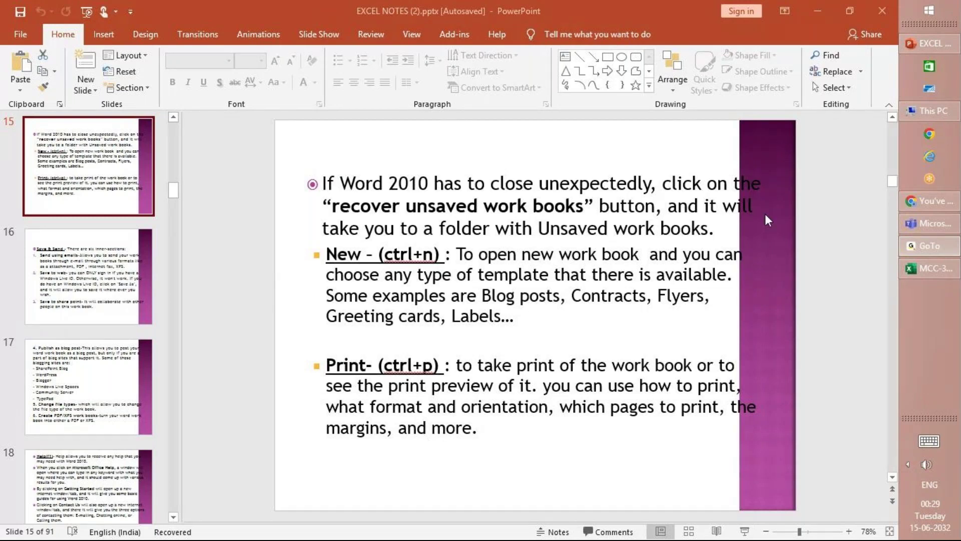
pyautogui.click(924, 40)
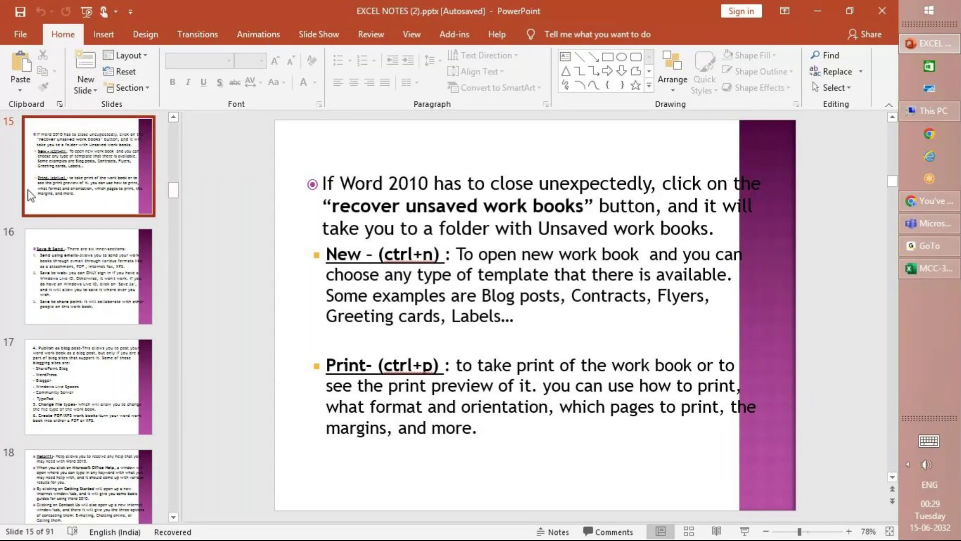
pyautogui.click(87, 254)
pyautogui.press('Down')
pyautogui.press('Down')
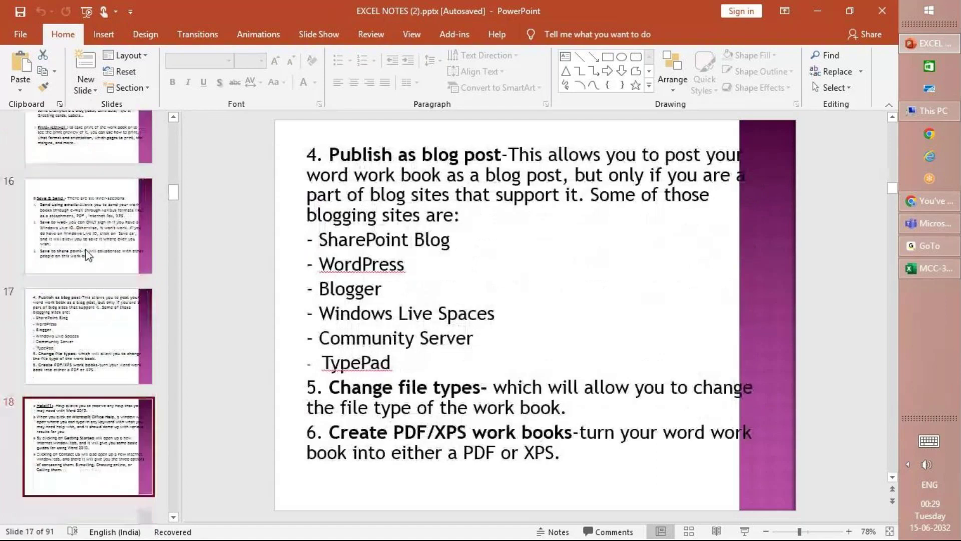
pyautogui.press('Down')
pyautogui.press('Down')
pyautogui.press('Down')
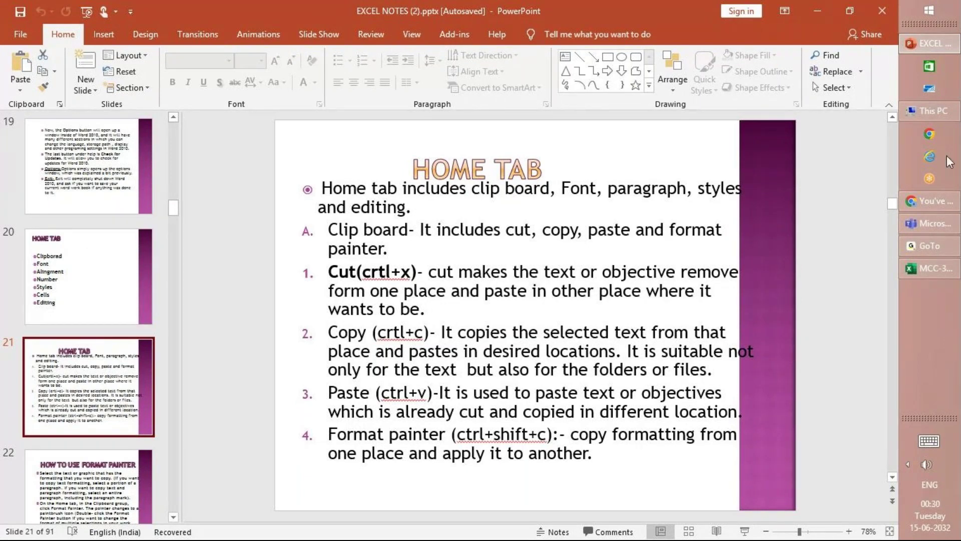
pyautogui.click(931, 250)
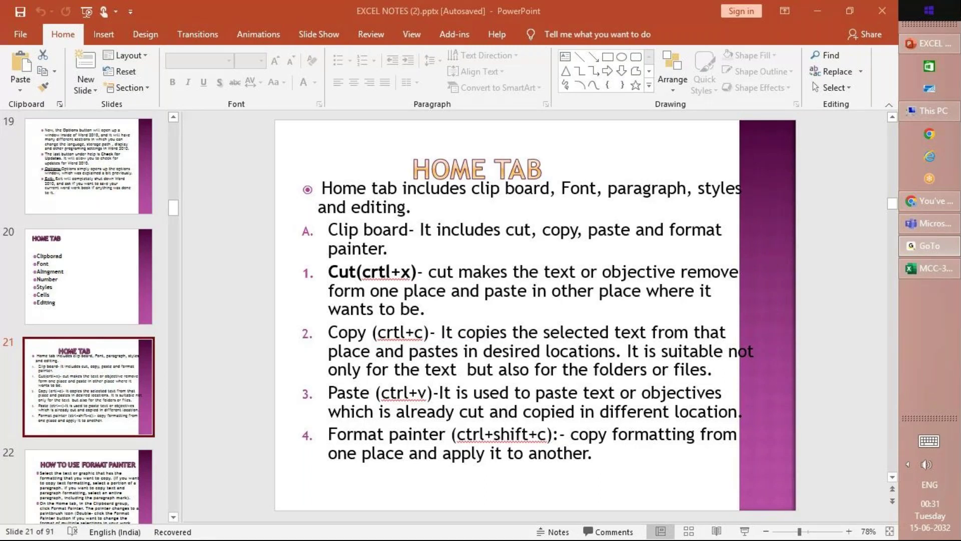
pyautogui.moveTo(917, 46)
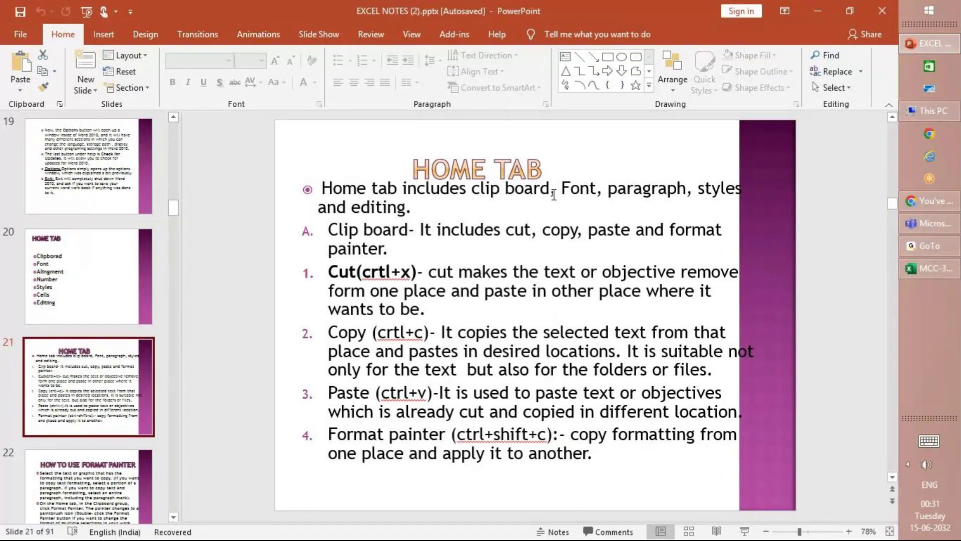
# Display slide 22, HOW TO USE FORMAT PAINTER.
pyautogui.click(64, 497)
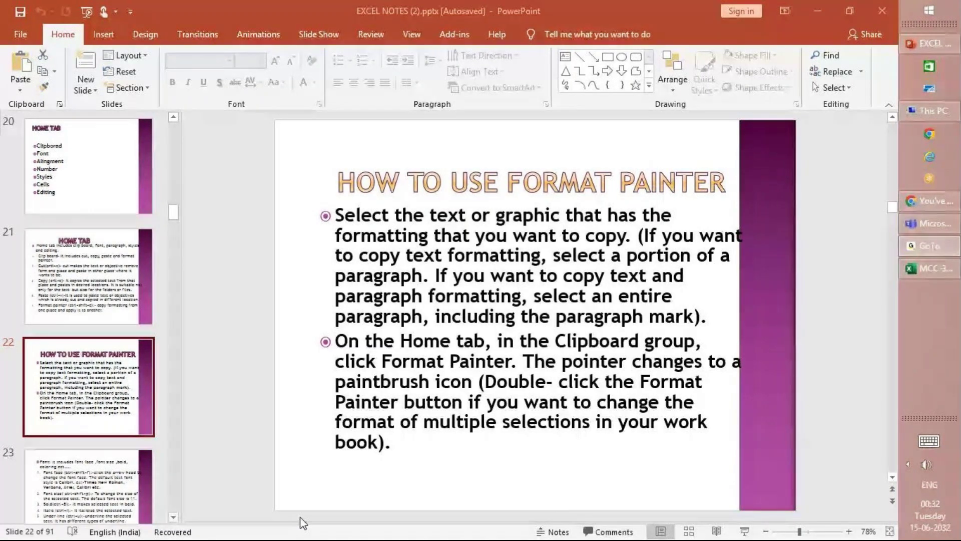
pyautogui.press('XF86AudioLowerVolume')
pyautogui.press('XF86AudioLowerVolume')
pyautogui.press('XF86AudioLowerVolume')
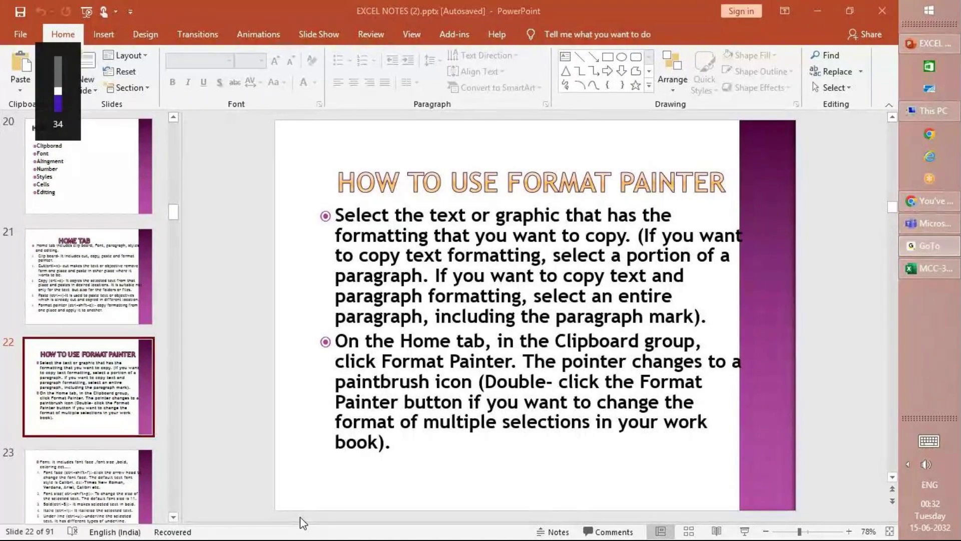
pyautogui.press('XF86AudioLowerVolume')
pyautogui.press('XF86AudioLowerVolume')
pyautogui.press('XF86AudioLowerVolume')
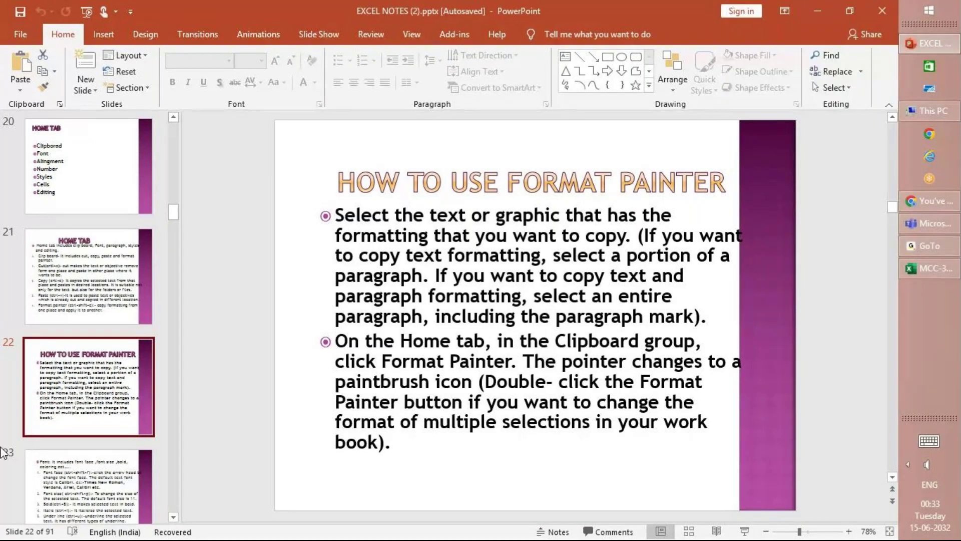
# Show slide 23 on Font commands, then open Excel (1).pptx from recent presentations.
pyautogui.click(109, 510)
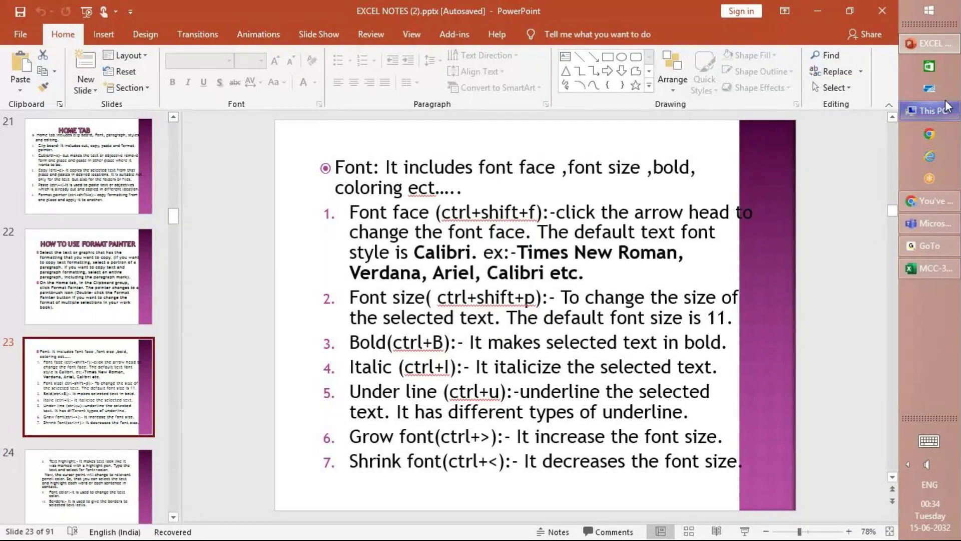
pyautogui.click(20, 35)
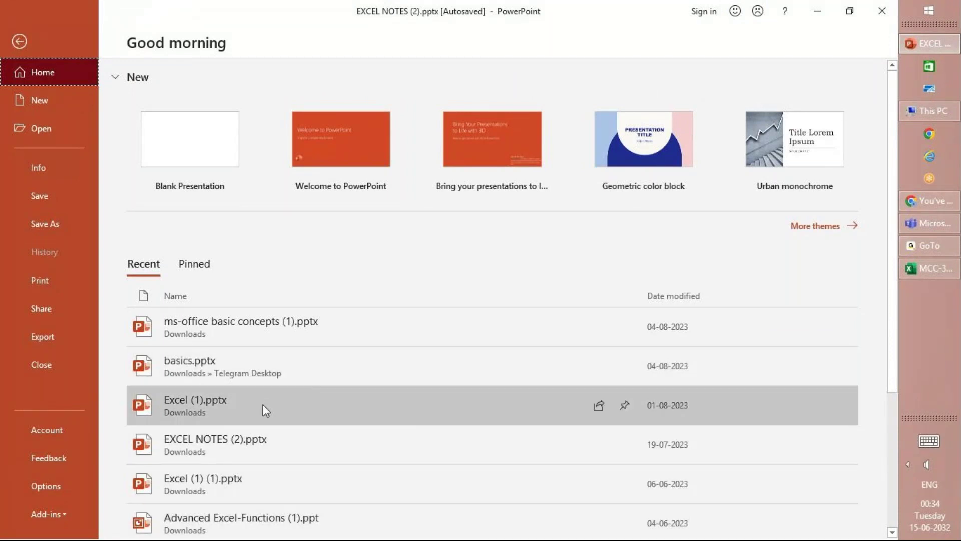
pyautogui.click(263, 403)
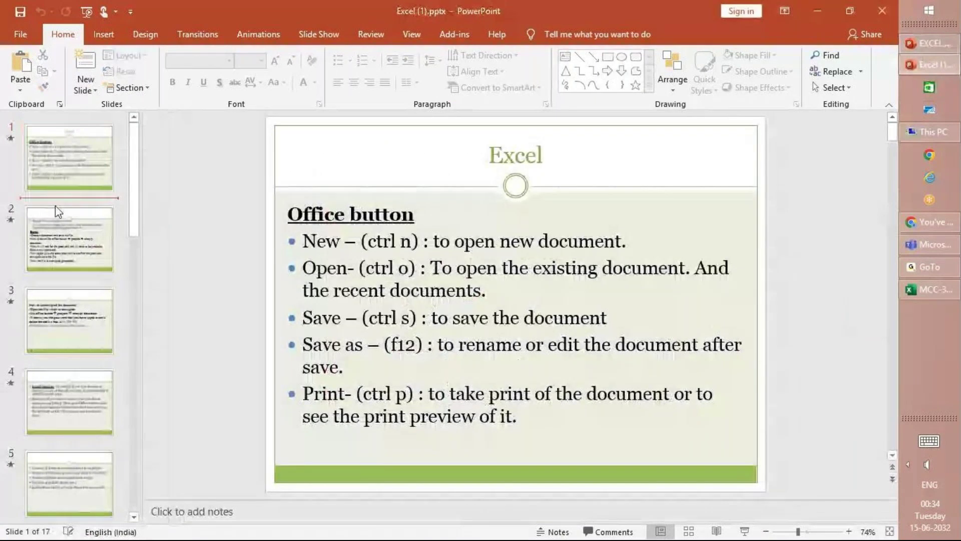
# In Excel (1).pptx, move to slide 7 on Wrap text, Merge and center, General and Currency, and copy it.
pyautogui.click(56, 226)
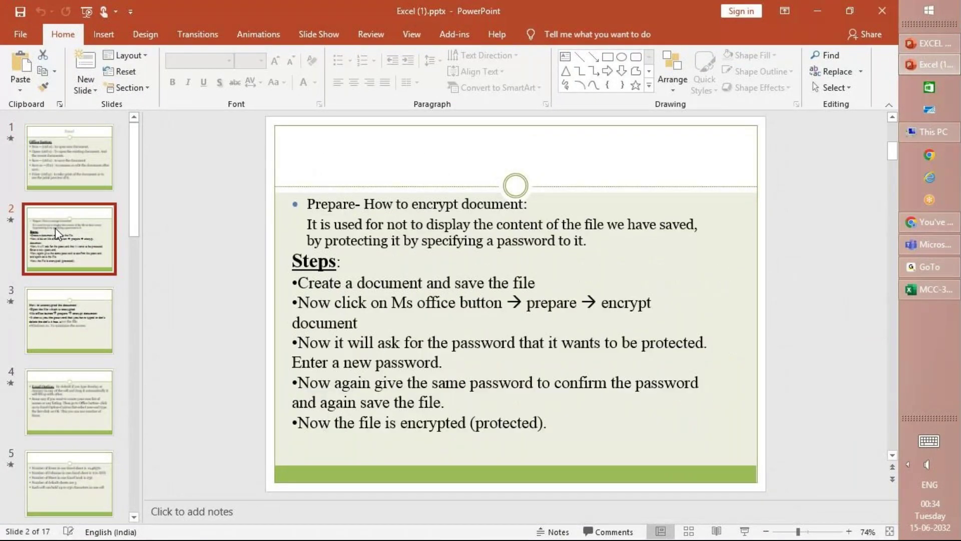
pyautogui.press('Down')
pyautogui.press('Down')
pyautogui.press('Down')
pyautogui.press('Down')
pyautogui.press('Down')
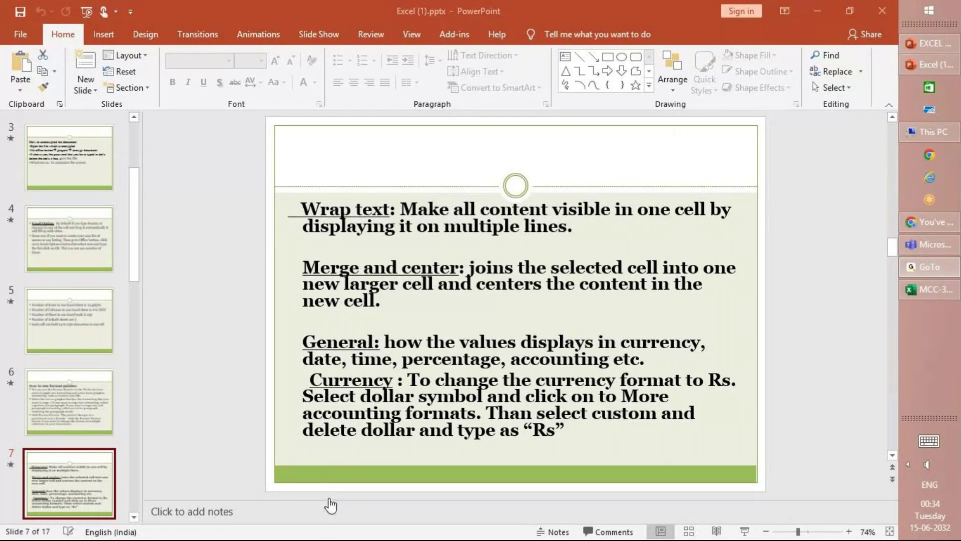
pyautogui.hotkey('ctrl', 'c')
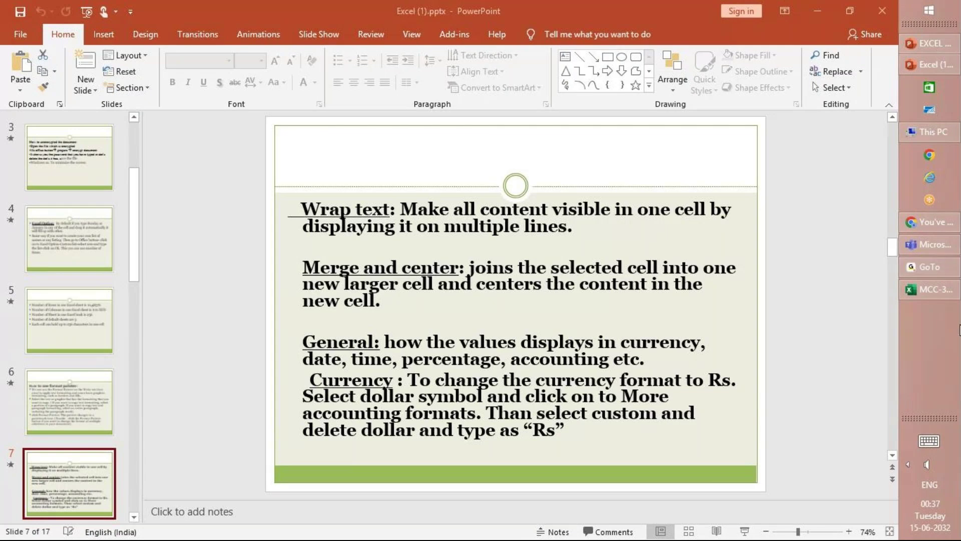
pyautogui.moveTo(959, 266)
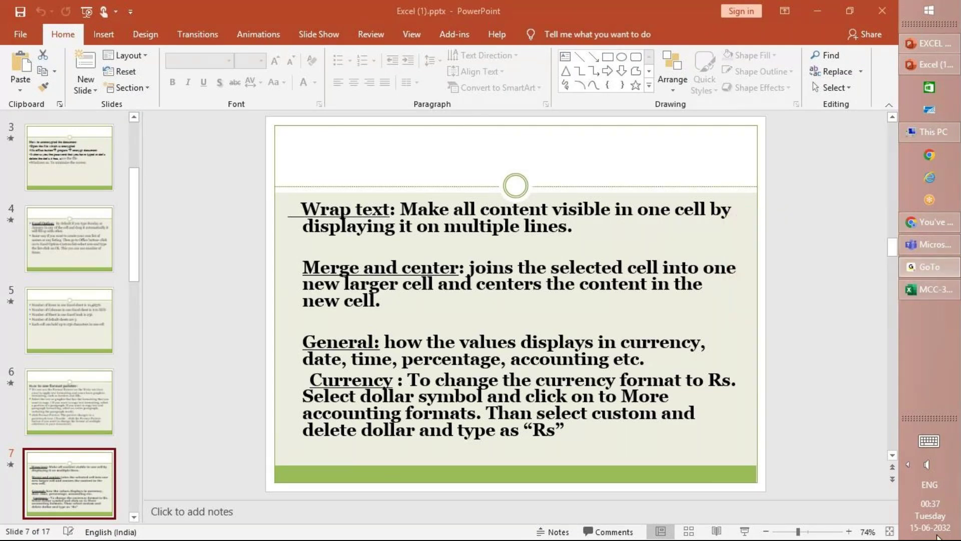
pyautogui.moveTo(936, 535)
pyautogui.moveTo(935, 85)
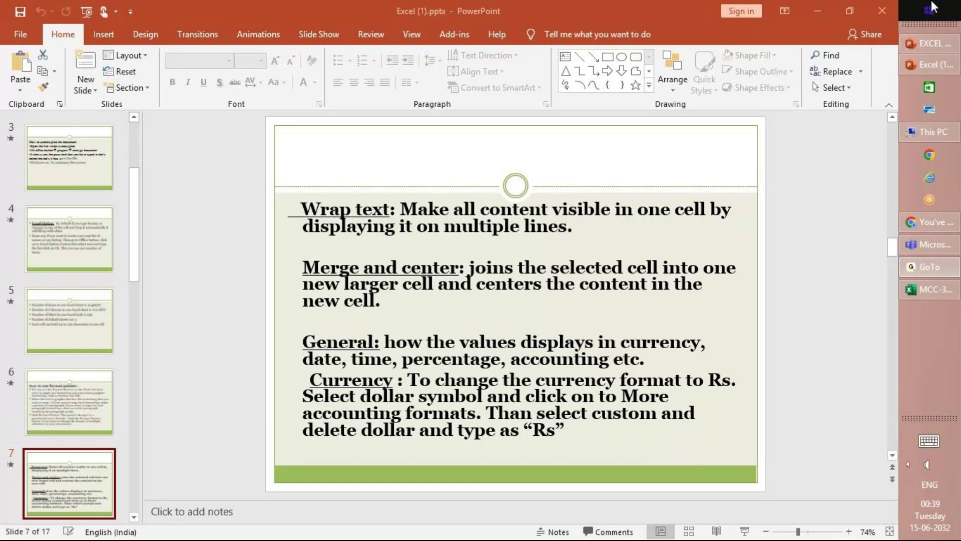
# Set the system volume to maximum with the taskbar speaker slider, leaving slide 7 displayed.
pyautogui.click(907, 464)
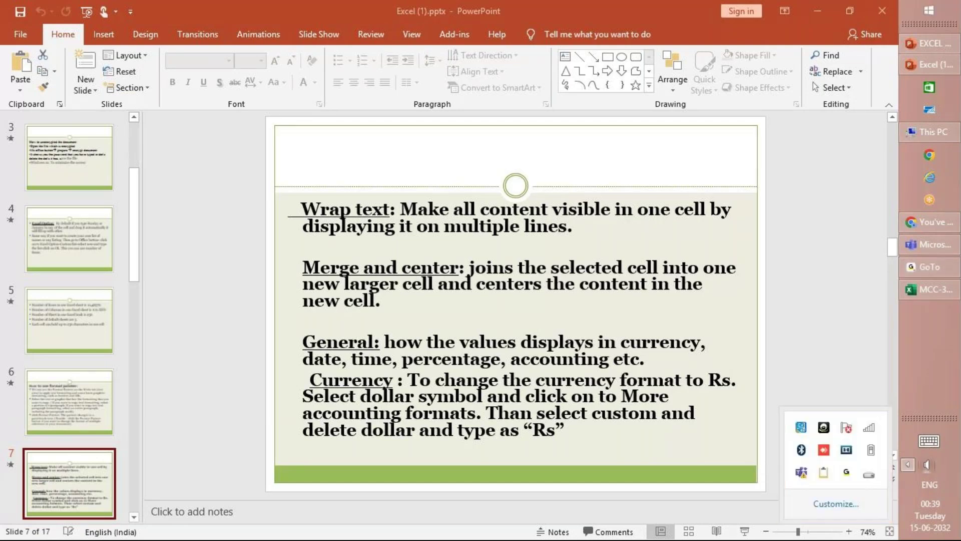
pyautogui.click(926, 464)
pyautogui.moveTo(861, 454); pyautogui.dragTo(861, 374)
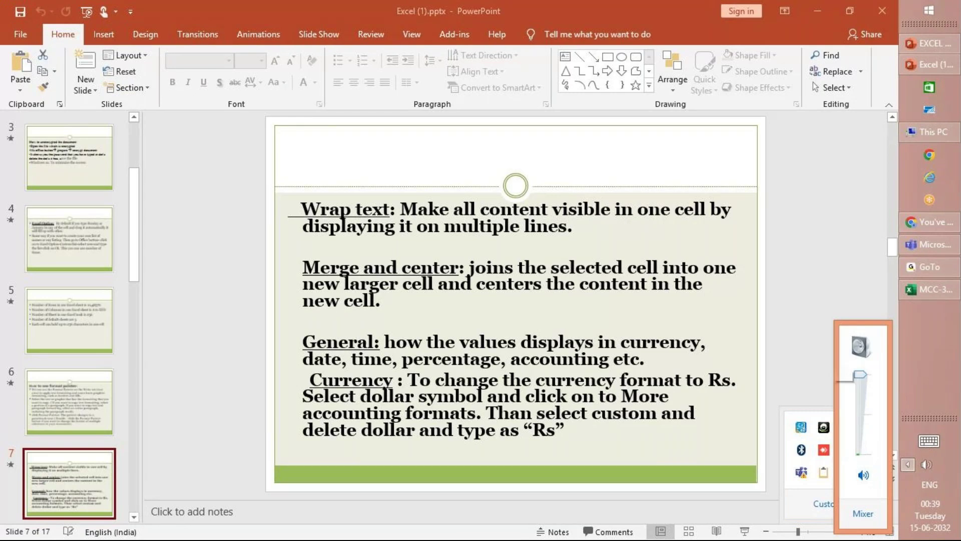
pyautogui.click(321, 486)
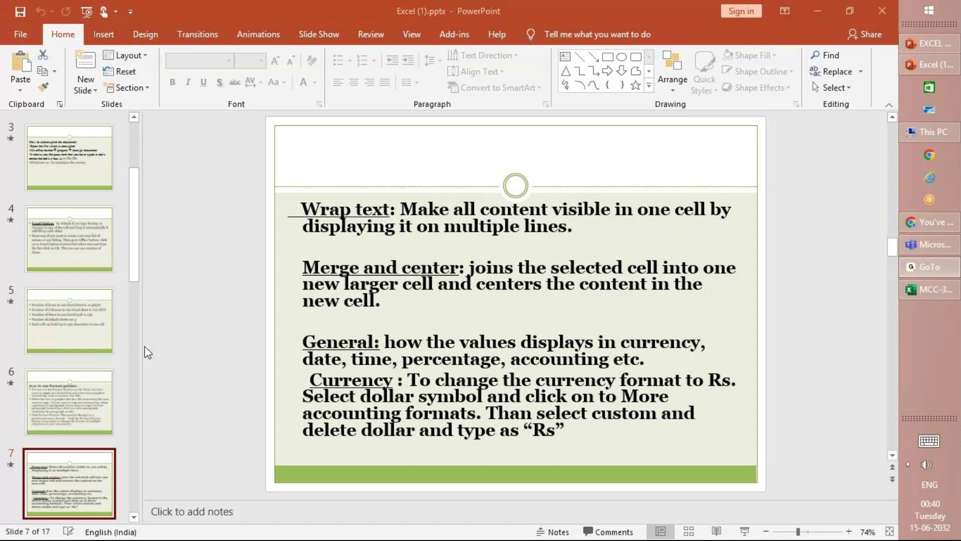
pyautogui.moveTo(48, 502); pyautogui.dragTo(526, 430)
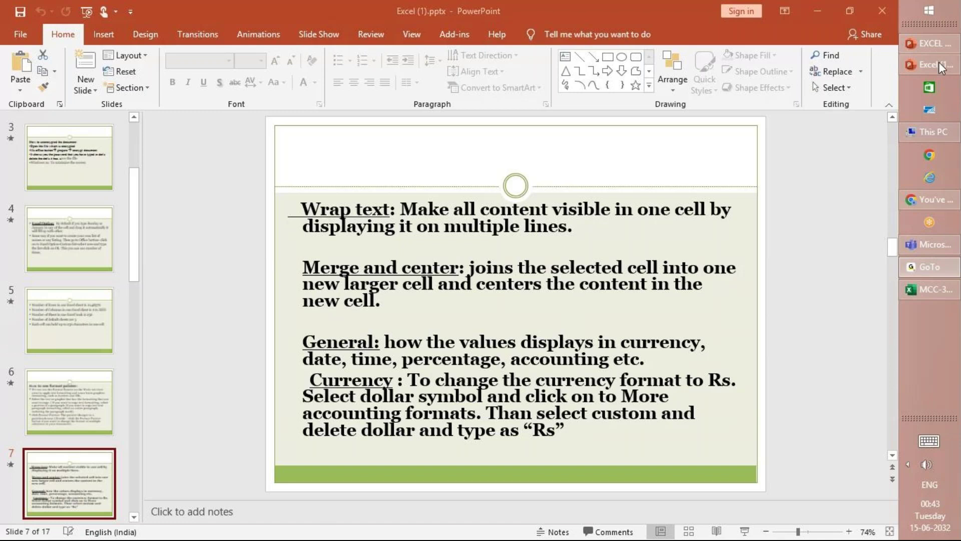
pyautogui.moveTo(942, 62)
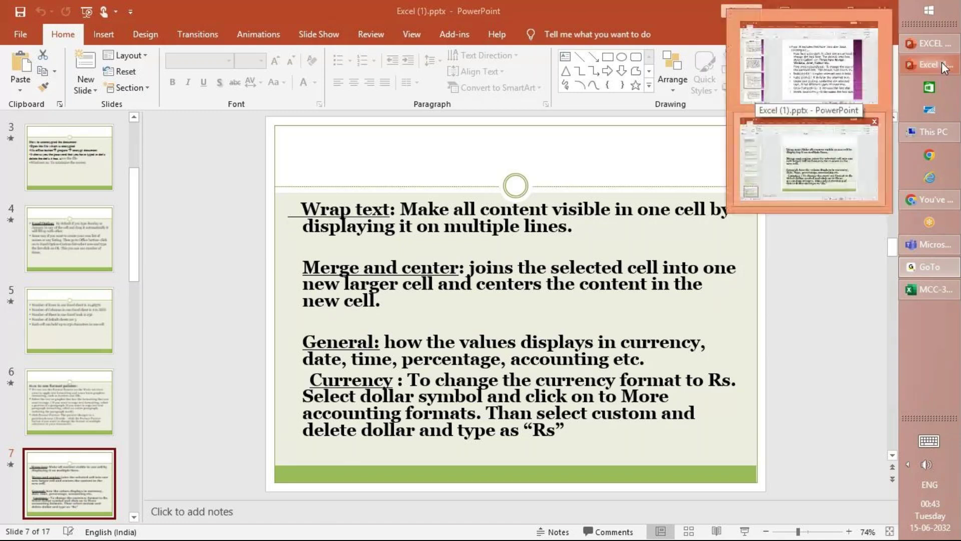